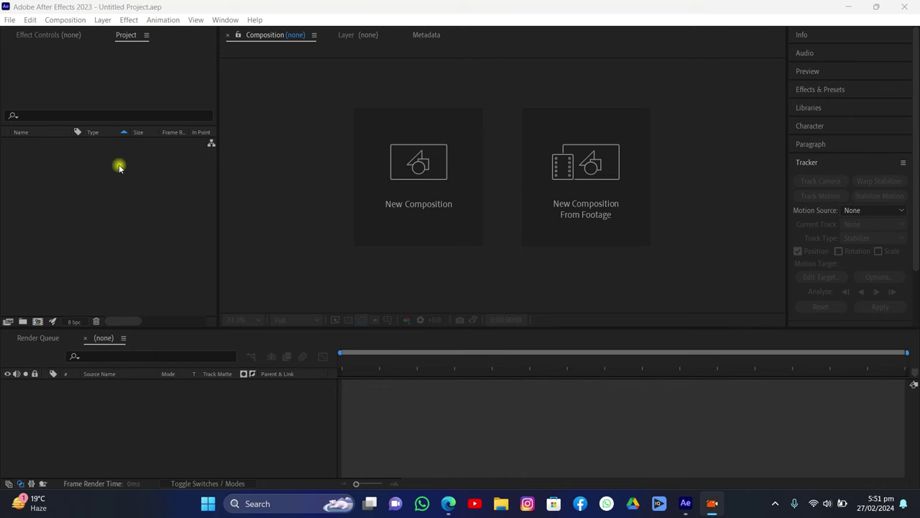
pyautogui.click(7, 19)
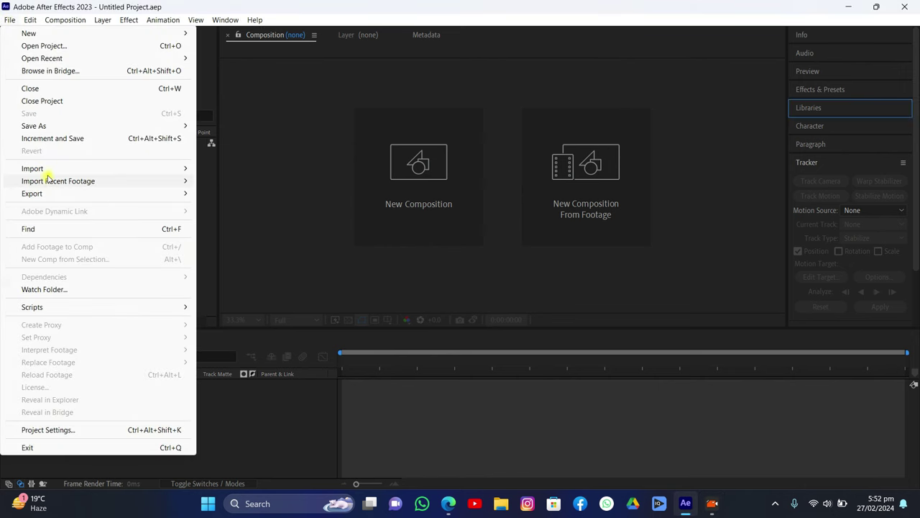
pyautogui.moveTo(50, 168)
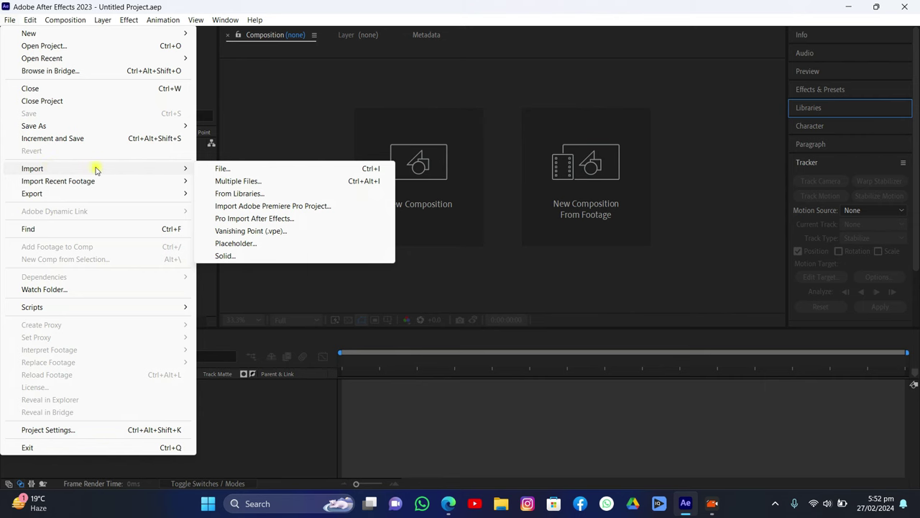
pyautogui.click(206, 169)
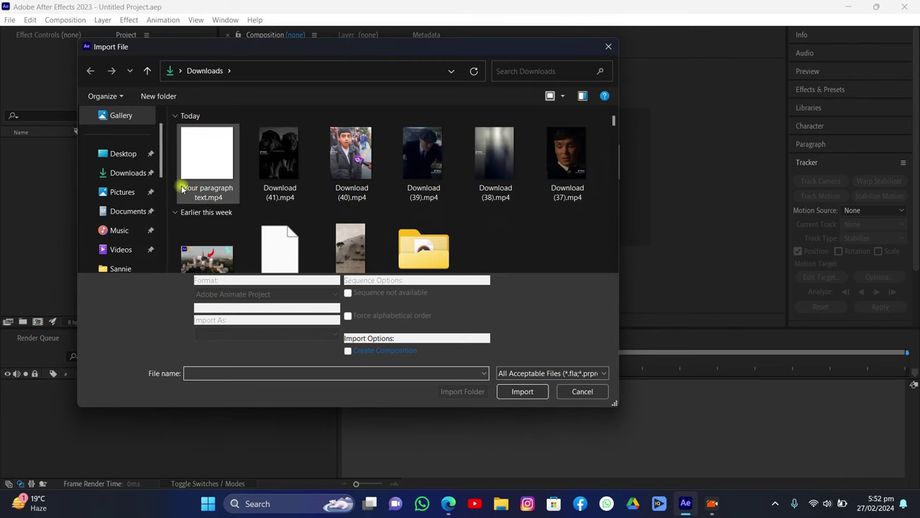
pyautogui.click(119, 251)
pyautogui.doubleClick(423, 144)
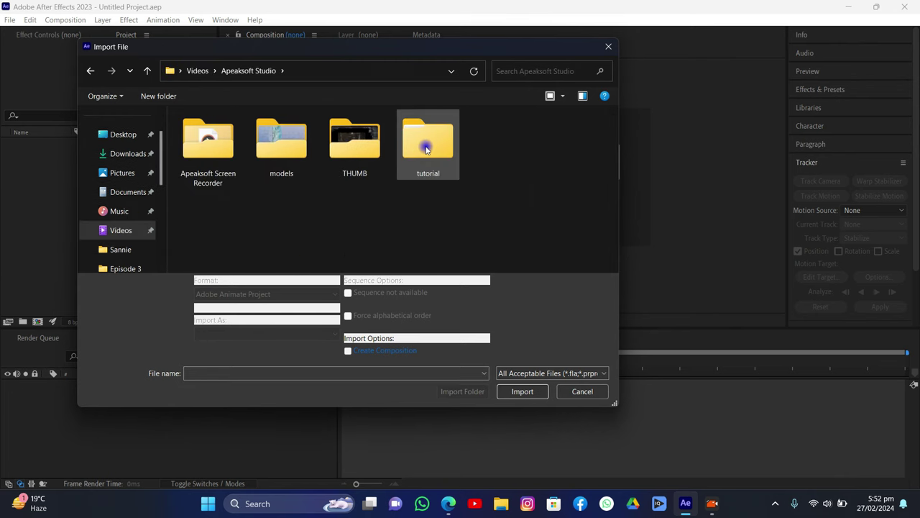
pyautogui.doubleClick(415, 146)
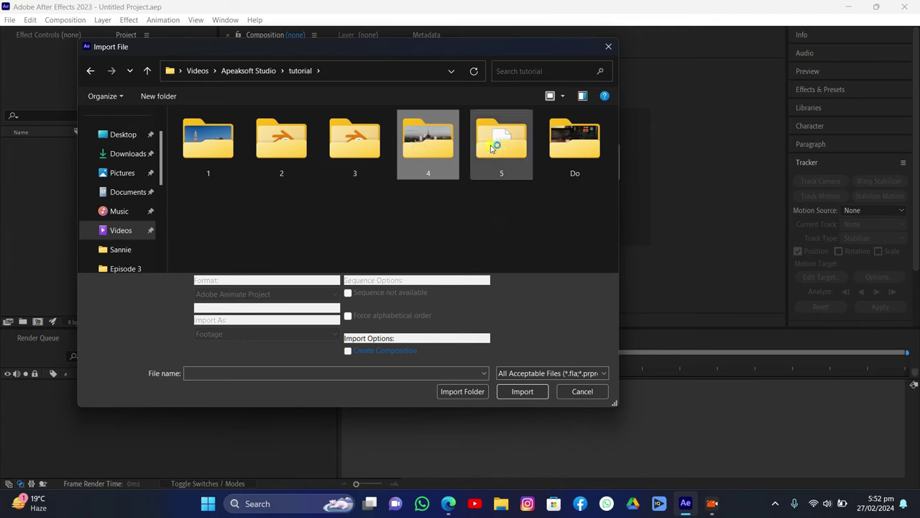
pyautogui.doubleClick(496, 144)
pyautogui.click(207, 179)
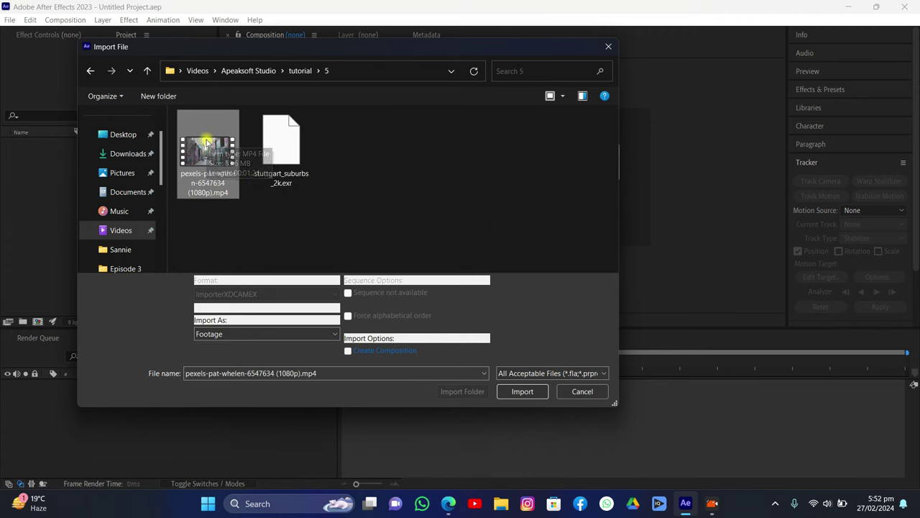
pyautogui.click(532, 396)
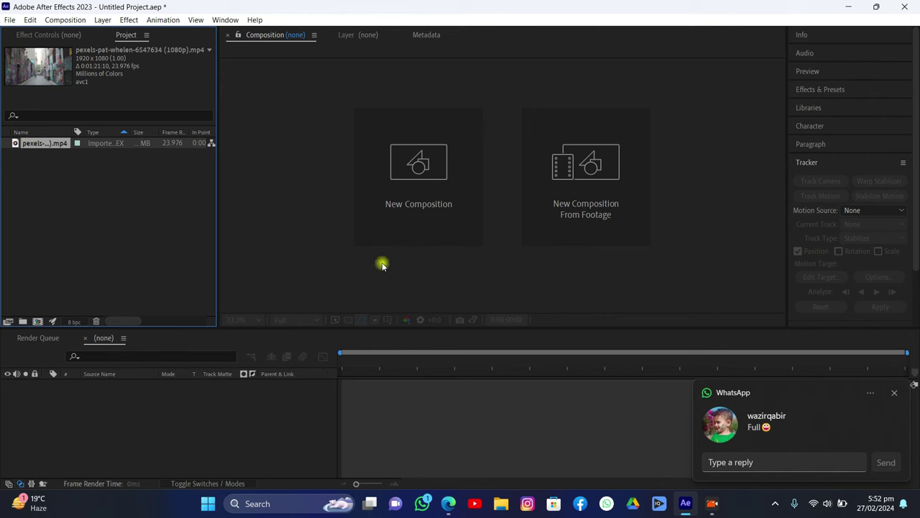
# - Create a new composition from the imported alley footage and scrub ahead to preview it
pyautogui.click(894, 392)
pyautogui.click(39, 143)
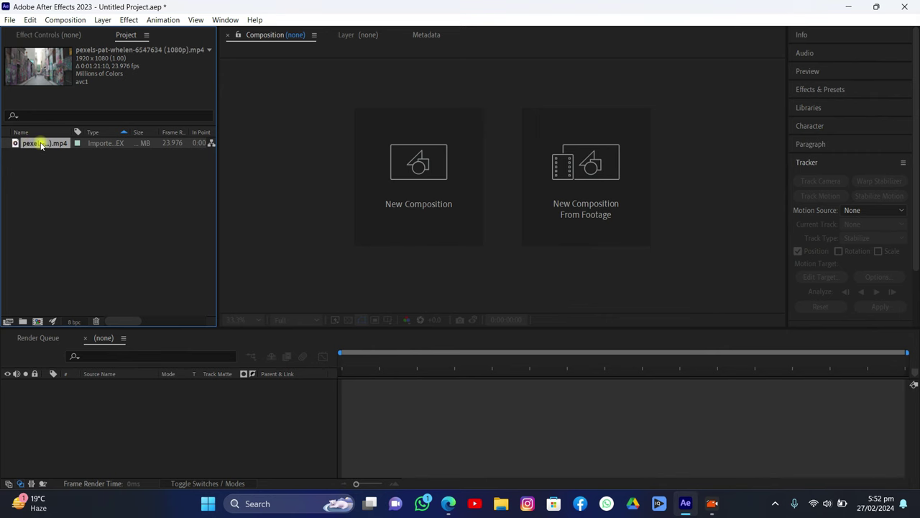
pyautogui.click(37, 322)
pyautogui.click(487, 419)
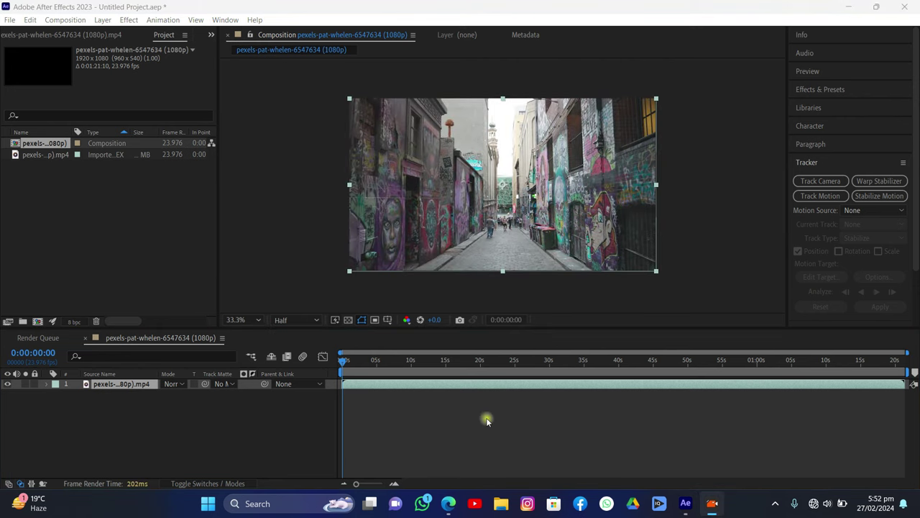
pyautogui.click(153, 384)
pyautogui.moveTo(343, 363); pyautogui.dragTo(410, 362)
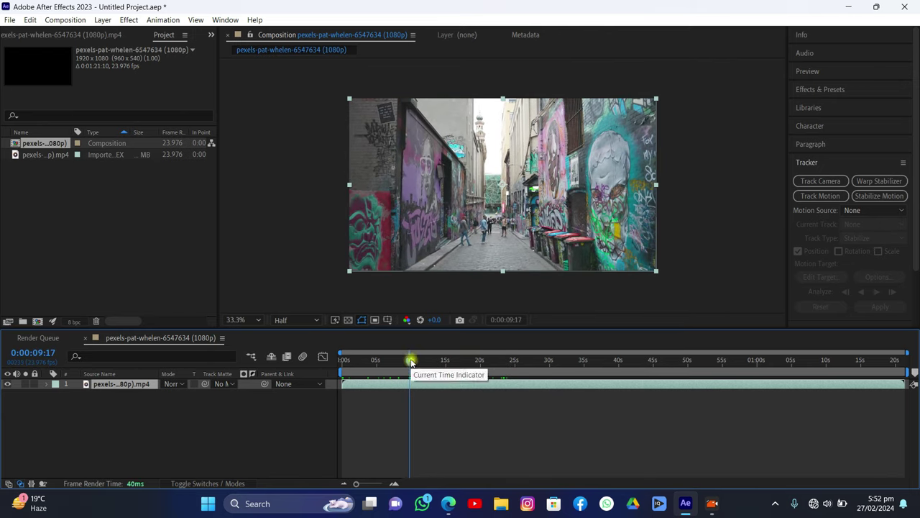
# - Change the composition duration from 0:01:21:10 to 0:00:10:00 in Composition Settings
pyautogui.click(54, 20)
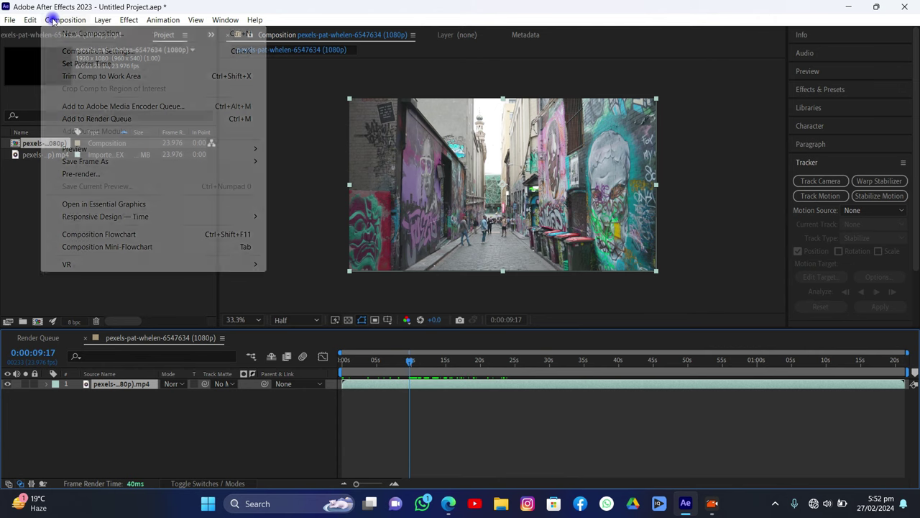
pyautogui.click(69, 51)
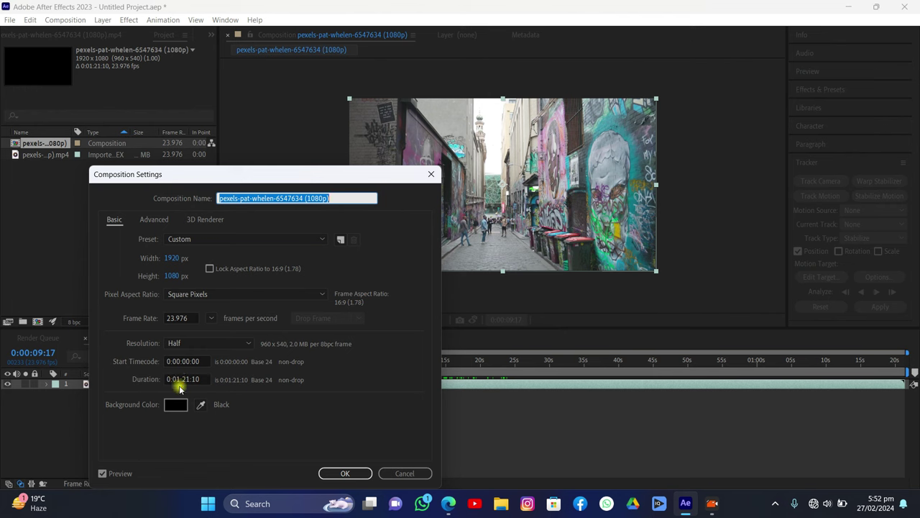
pyautogui.click(178, 379)
pyautogui.click(180, 379)
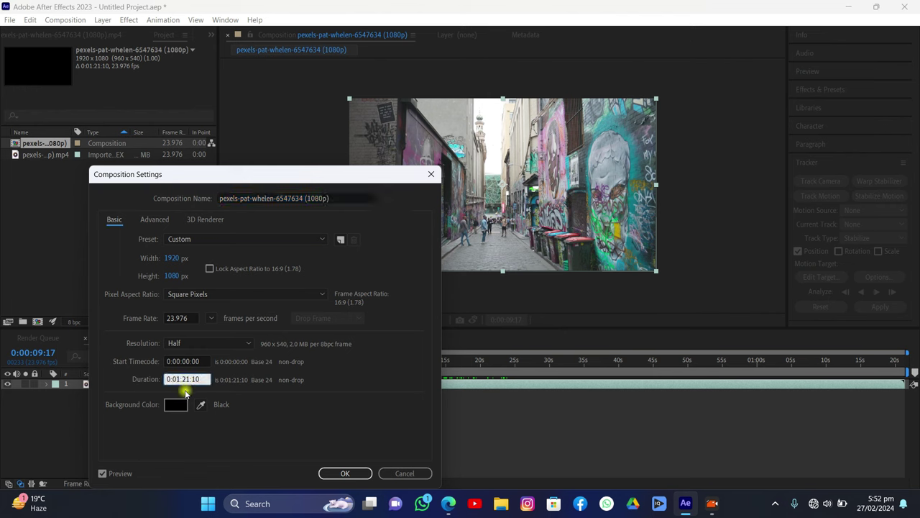
pyautogui.write('0')
pyautogui.press('BackSpace')
pyautogui.write('10')
pyautogui.click(338, 472)
pyautogui.moveTo(503, 357); pyautogui.dragTo(394, 363)
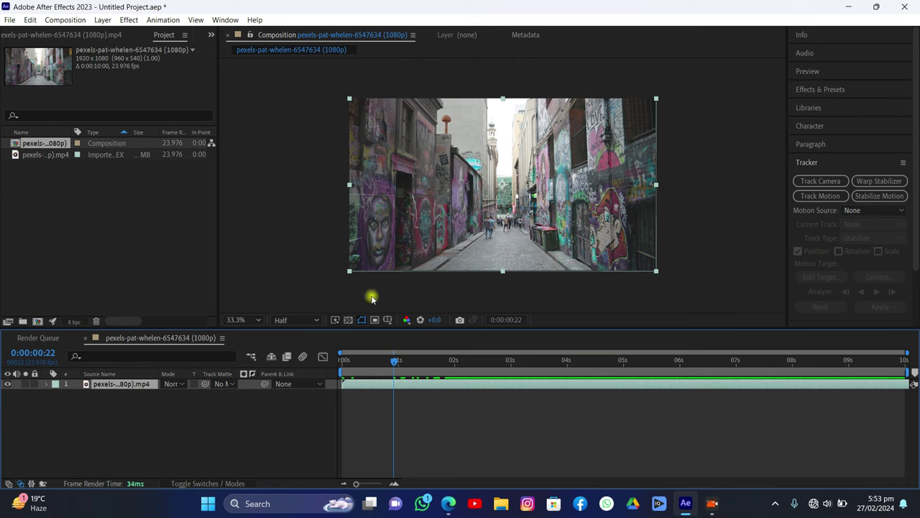
pyautogui.moveTo(393, 359); pyautogui.dragTo(337, 360)
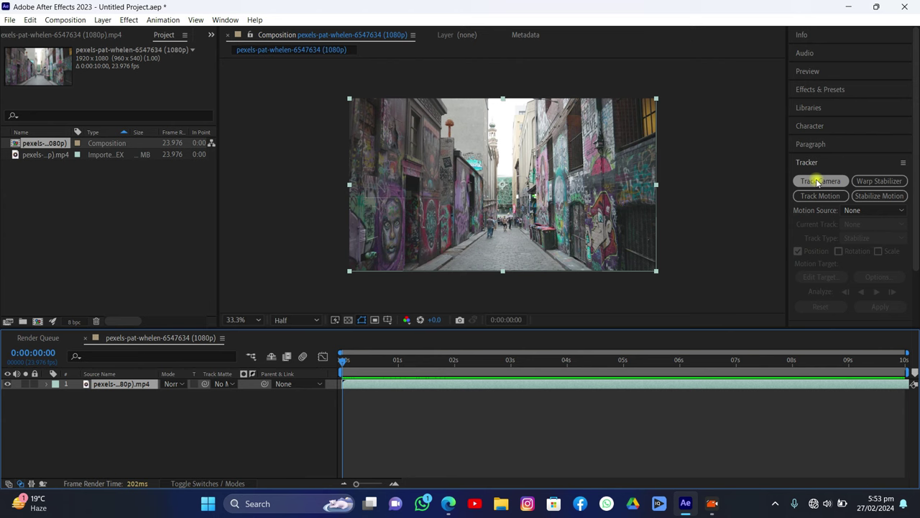
pyautogui.click(818, 183)
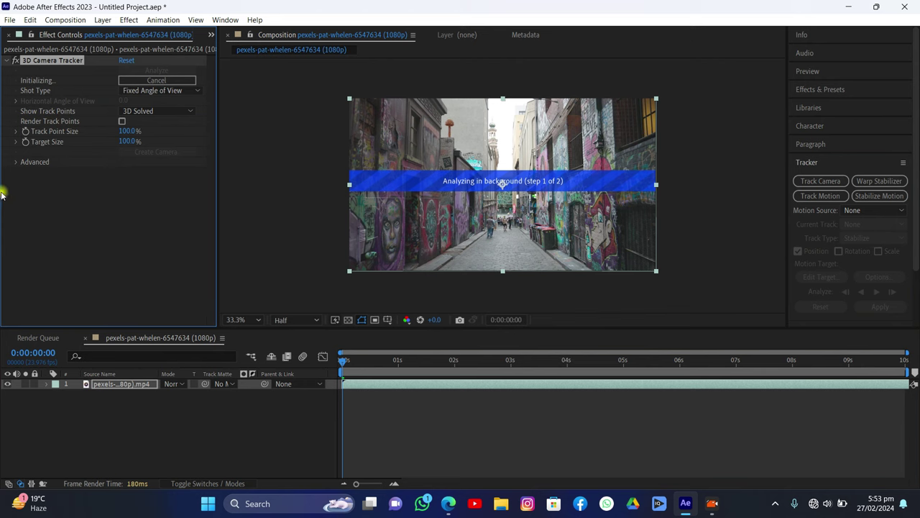
pyautogui.click(15, 163)
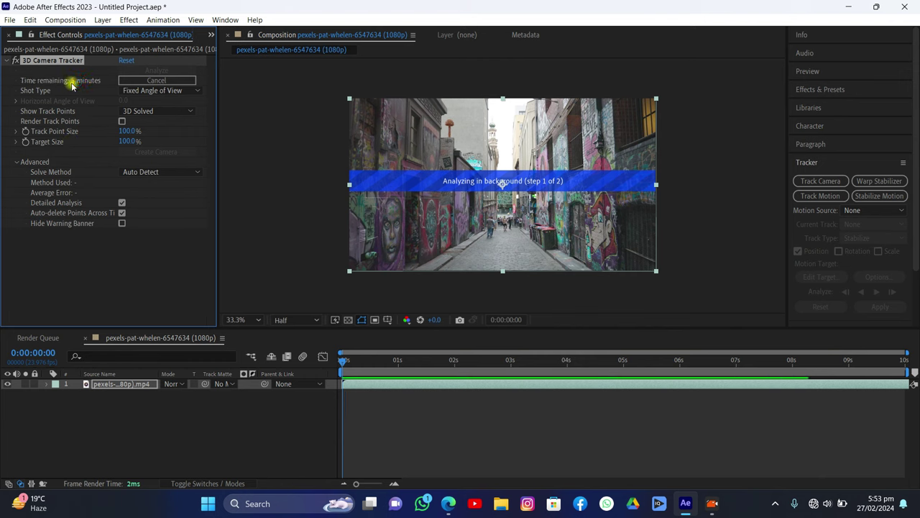
pyautogui.click(133, 79)
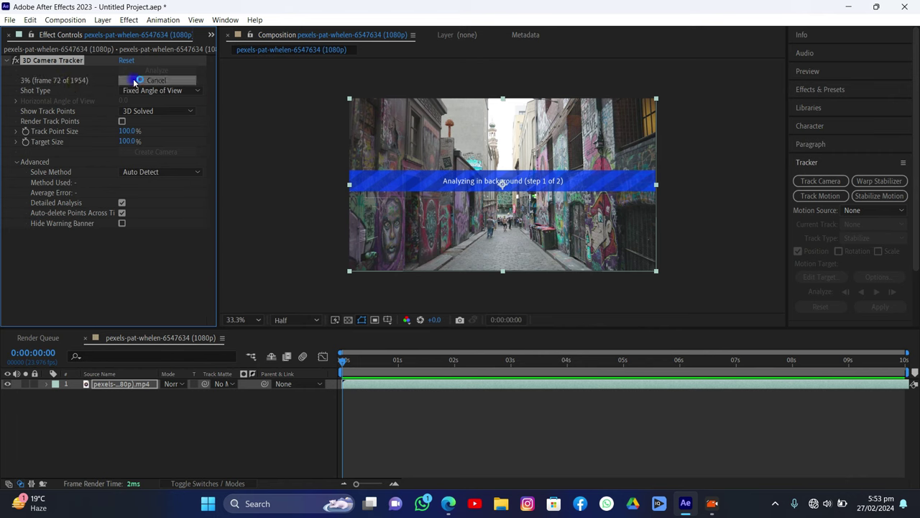
pyautogui.press('Delete')
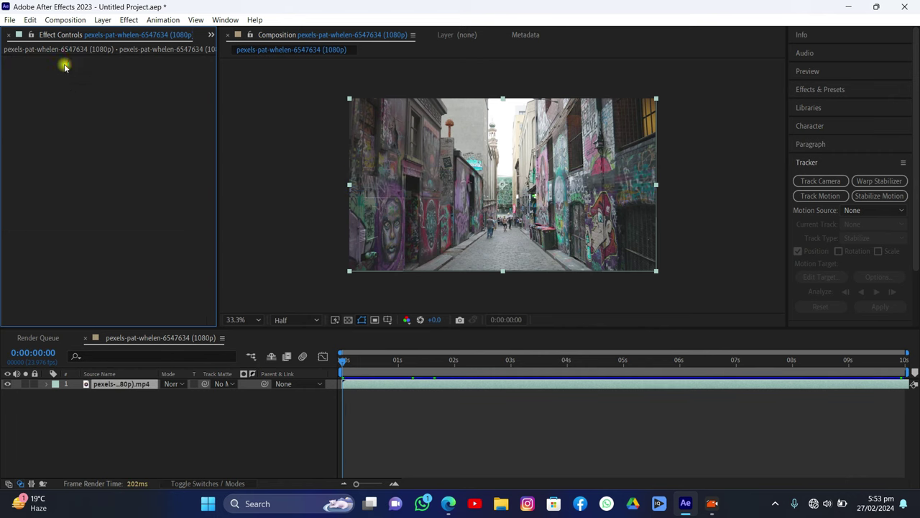
# - Review the composition settings, then pre-compose the footage layer with Move all attributes
pyautogui.click(61, 20)
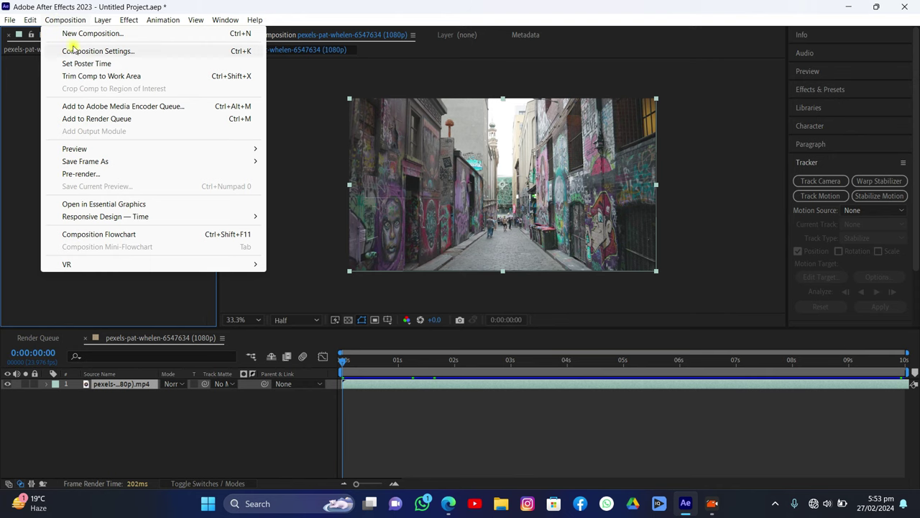
pyautogui.click(75, 52)
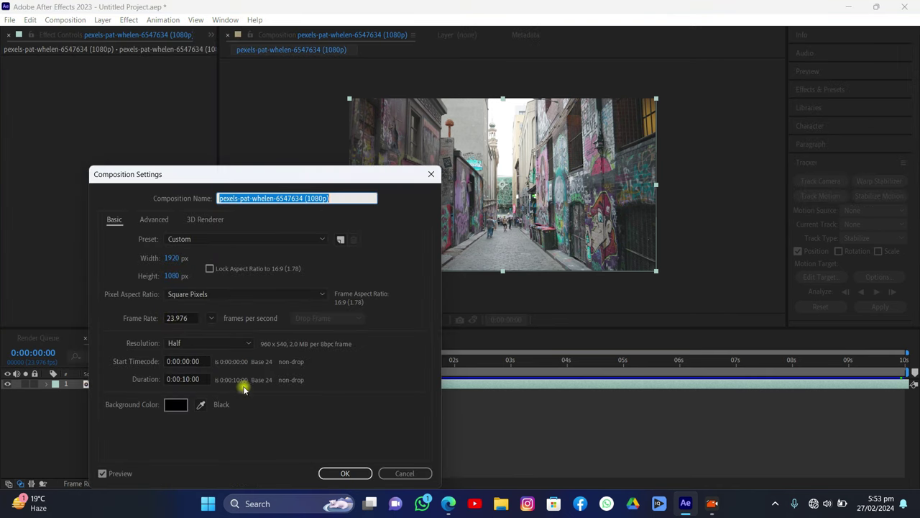
pyautogui.click(329, 474)
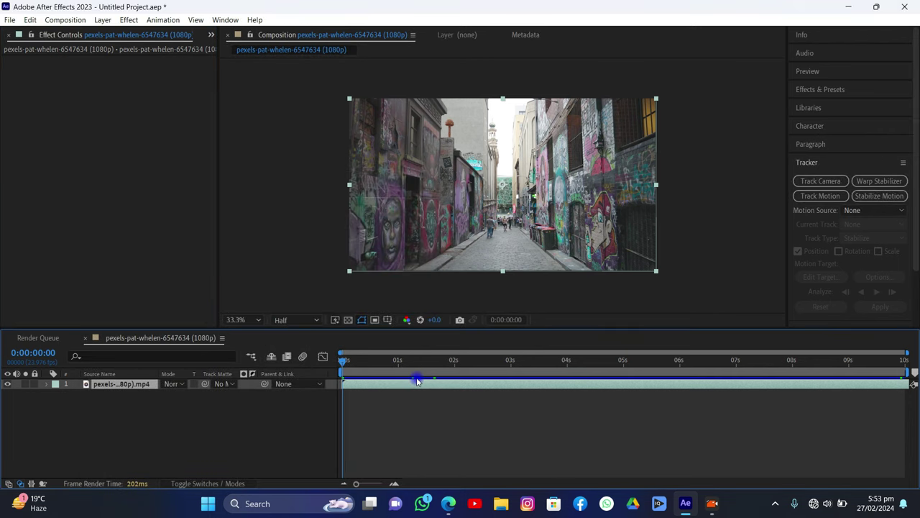
pyautogui.rightClick(414, 384)
pyautogui.click(448, 304)
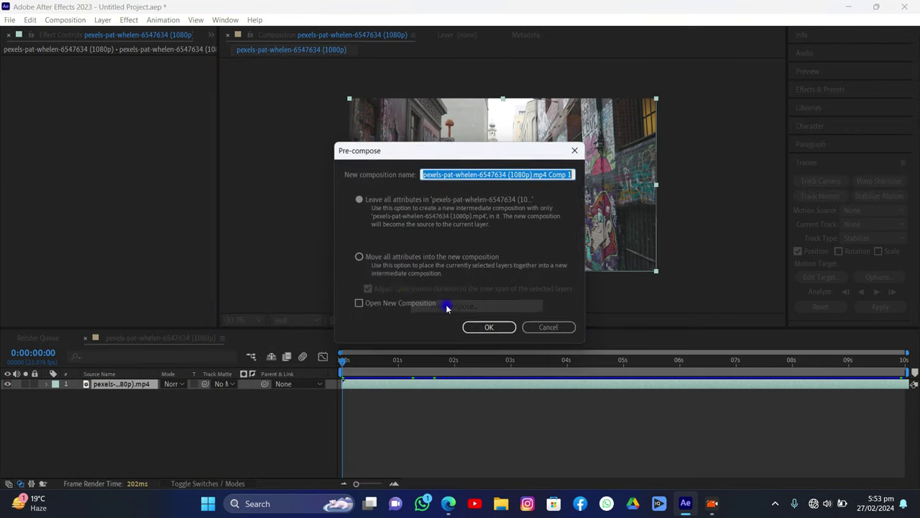
pyautogui.click(358, 260)
pyautogui.click(489, 327)
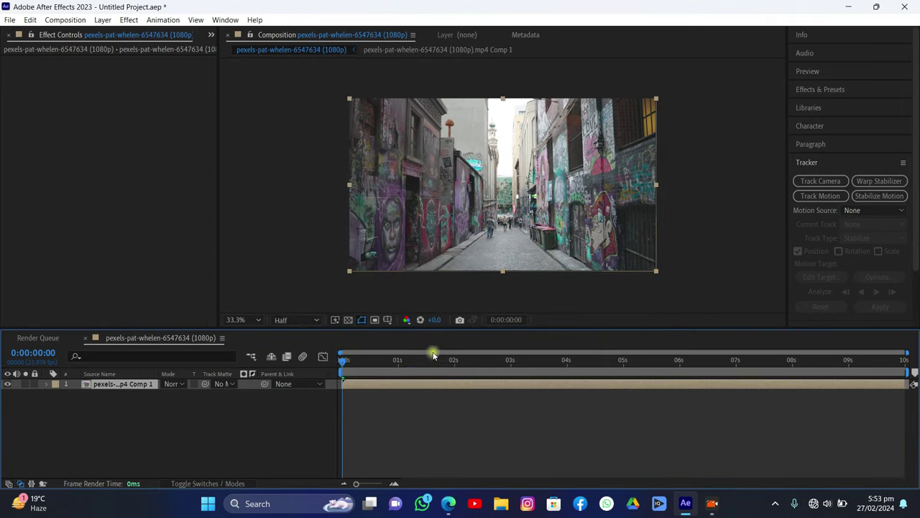
# - Run a trial 3D camera track, inspect it at 100%, then delete the 3D Camera Tracker
pyautogui.click(818, 181)
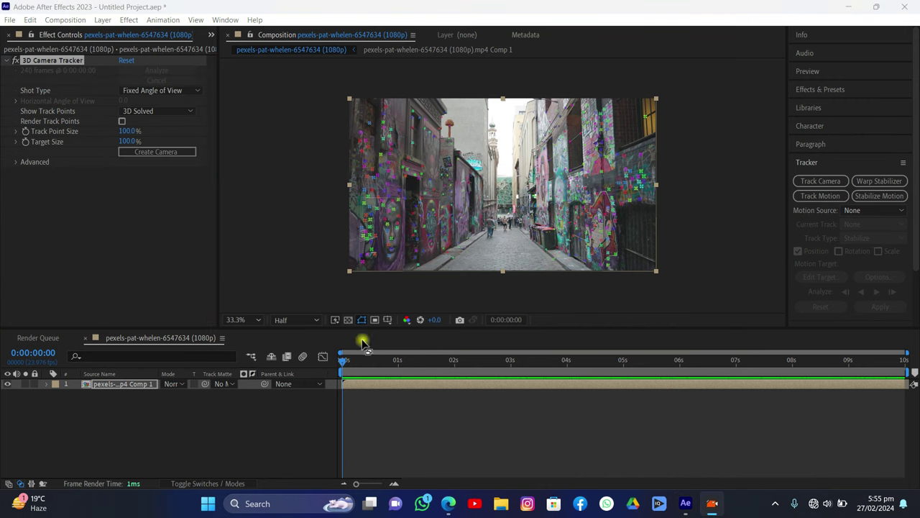
pyautogui.moveTo(344, 363); pyautogui.dragTo(637, 329)
pyautogui.press('/')
pyautogui.moveTo(511, 249); pyautogui.dragTo(484, 142)
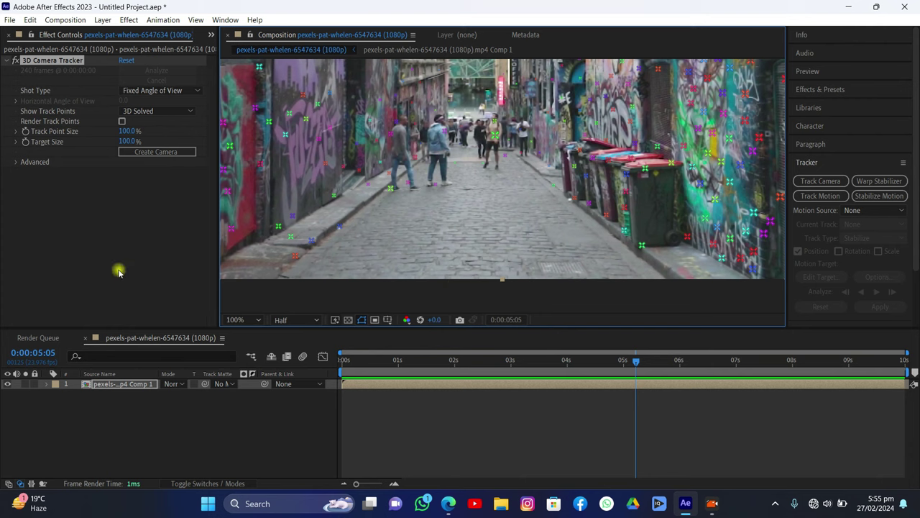
pyautogui.click(64, 61)
pyautogui.press('Delete')
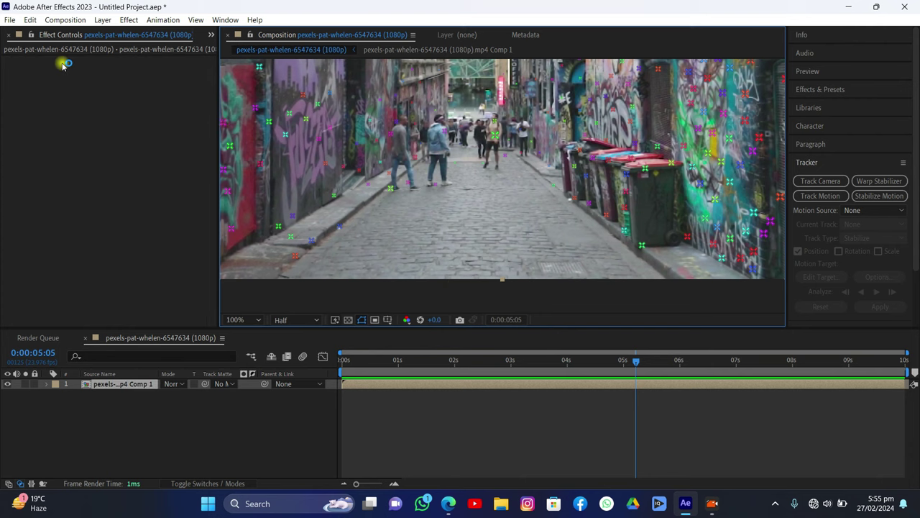
# - Apply the Curves effect to the alley footage and shape its RGB curve into an S
pyautogui.click(813, 90)
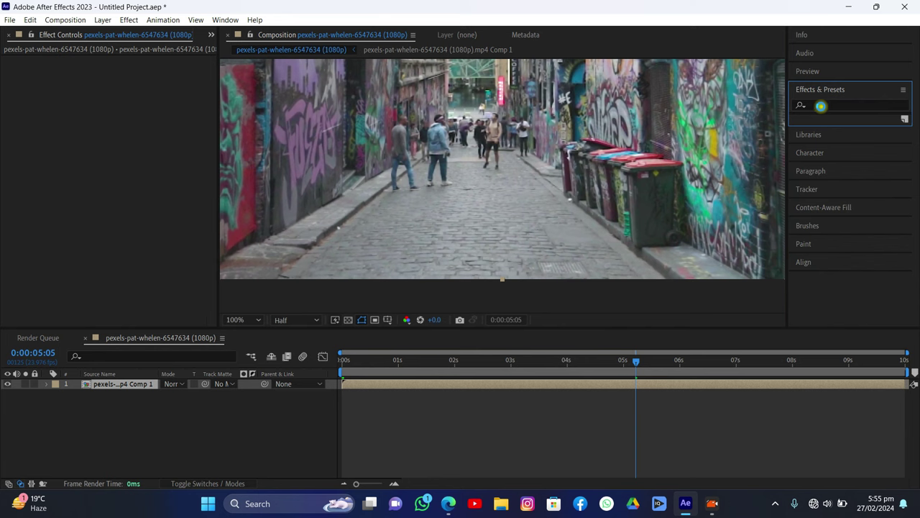
pyautogui.click(821, 106)
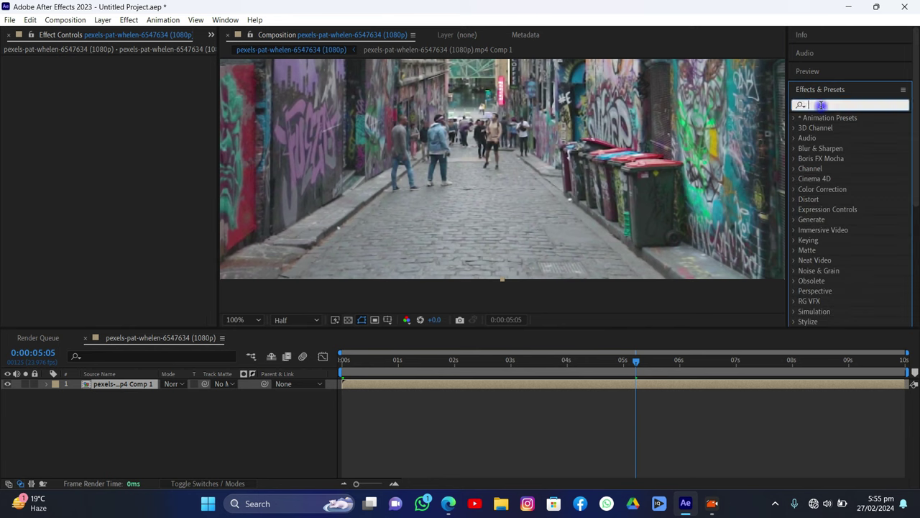
pyautogui.write('curves')
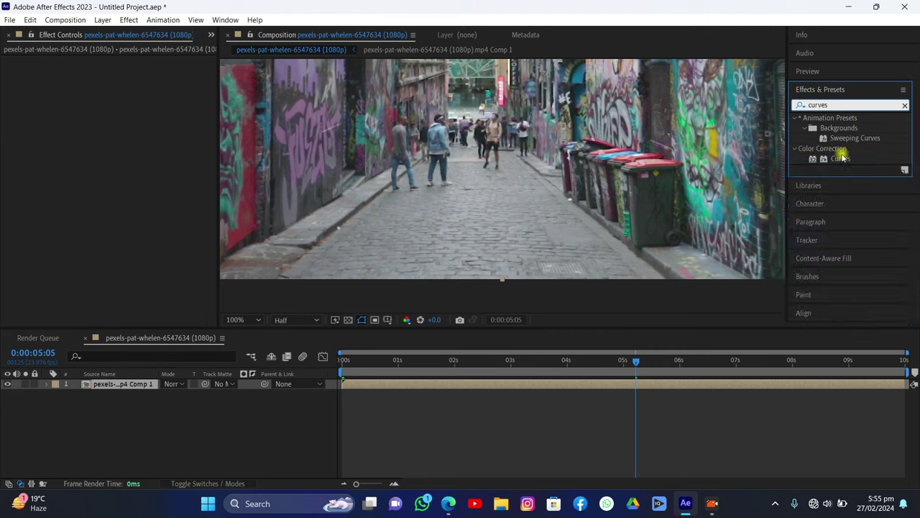
pyautogui.moveTo(841, 159); pyautogui.dragTo(507, 220)
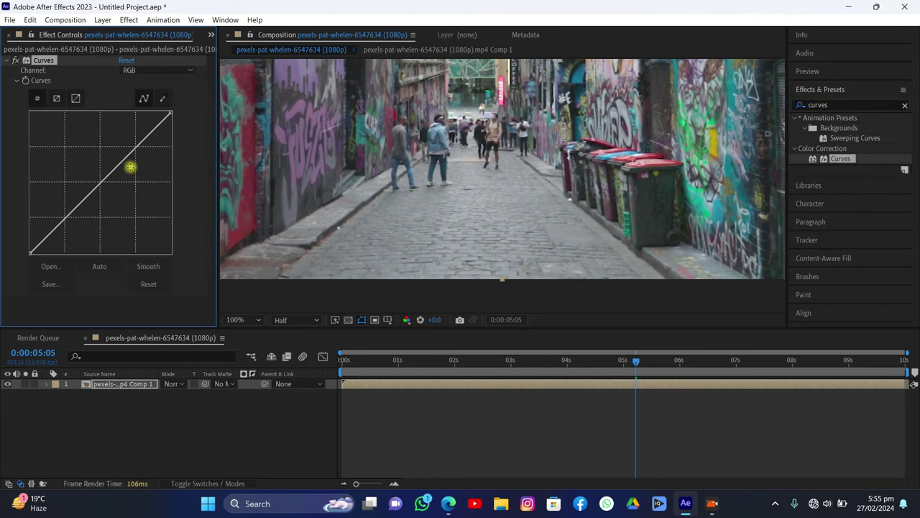
pyautogui.moveTo(125, 157); pyautogui.dragTo(117, 152)
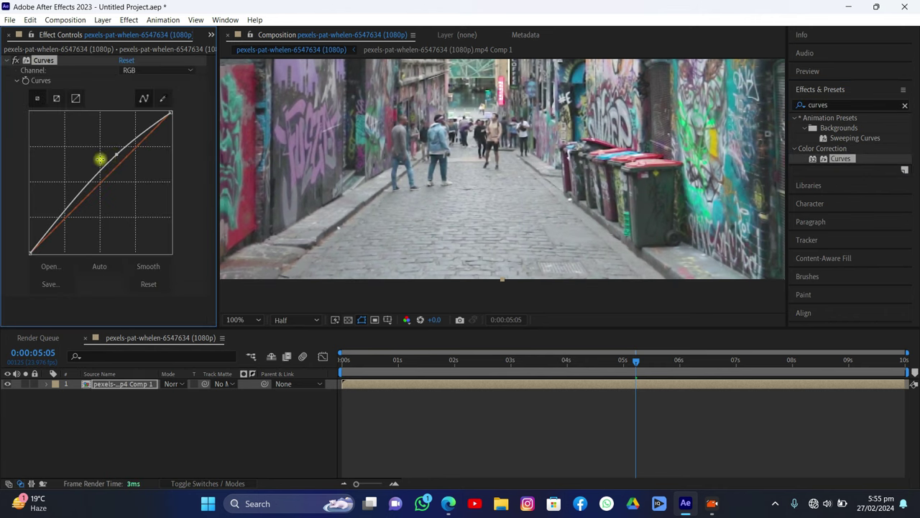
pyautogui.moveTo(87, 201); pyautogui.dragTo(76, 215)
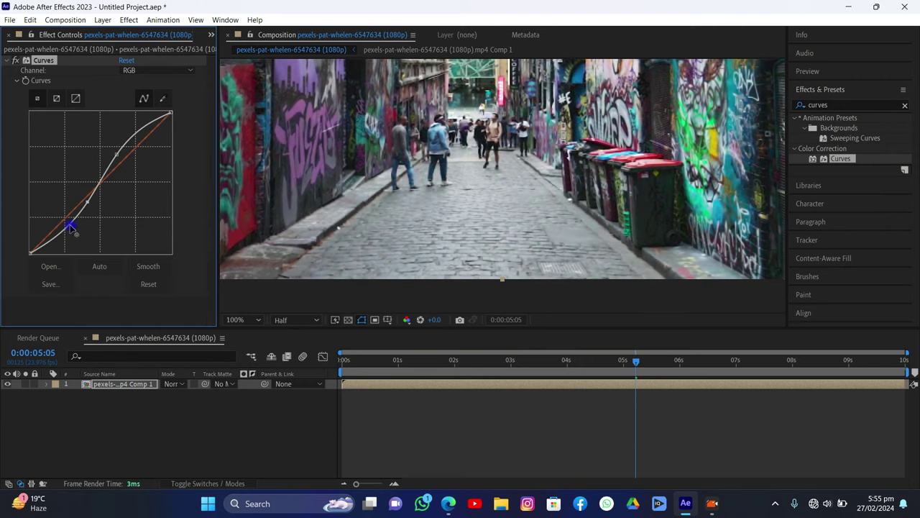
pyautogui.moveTo(69, 225)
pyautogui.mouseDown()
pyautogui.moveTo(60, 214)
pyautogui.moveTo(69, 233)
pyautogui.mouseUp()
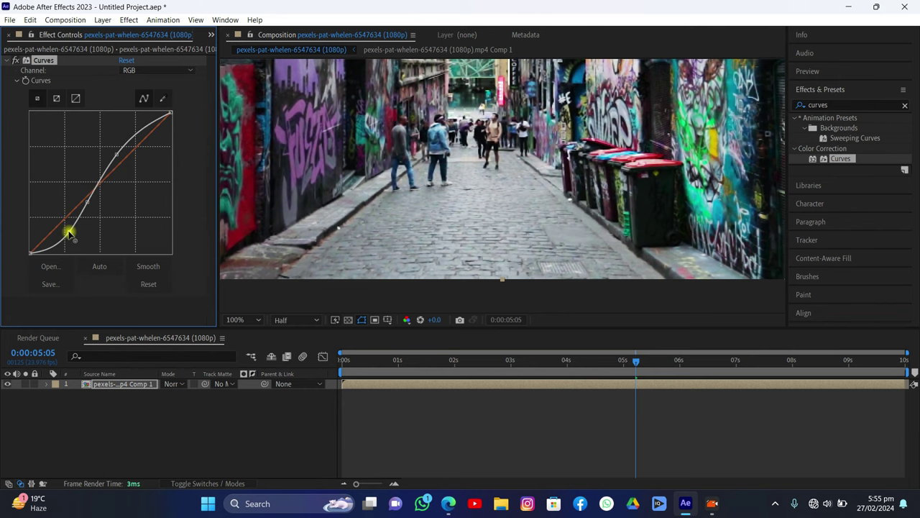
# - Pre-compose the graded footage layer into Comp 2
pyautogui.rightClick(364, 384)
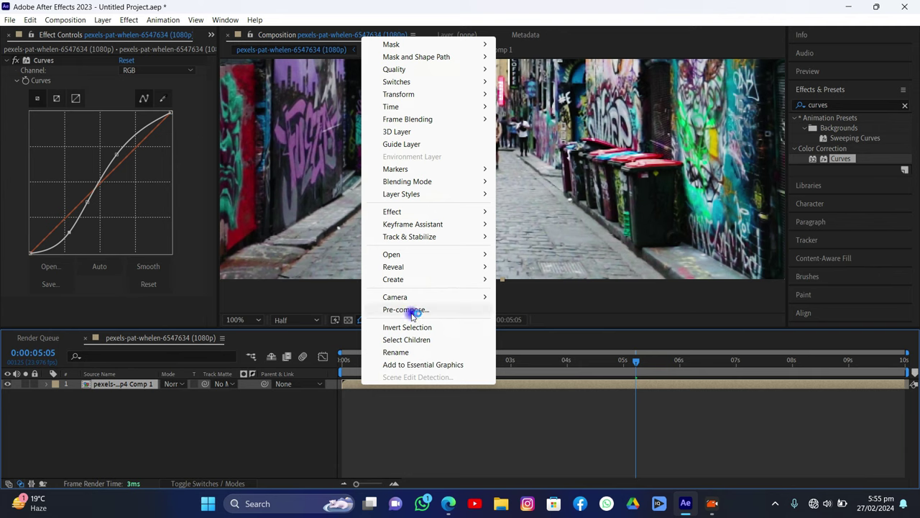
pyautogui.click(408, 310)
pyautogui.click(487, 327)
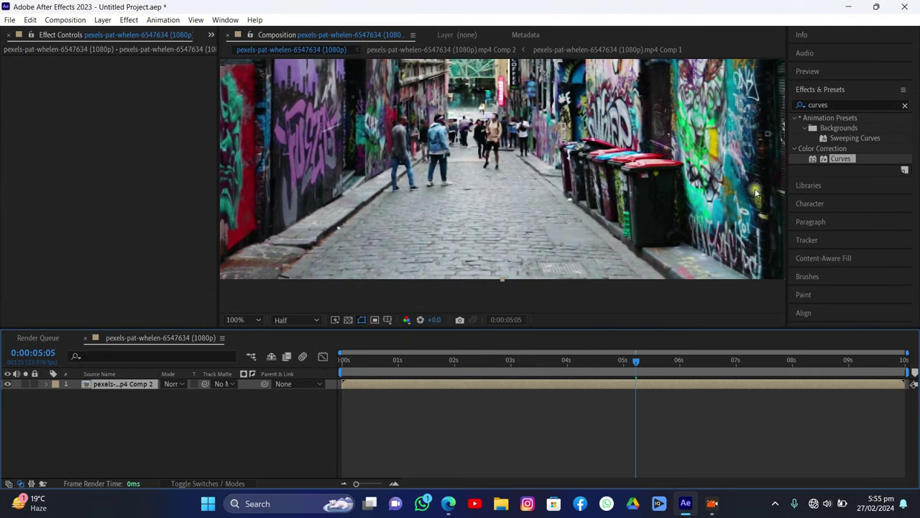
# - Apply a 3D camera track to Comp 2 with Detailed Analysis enabled
pyautogui.click(818, 89)
pyautogui.click(818, 163)
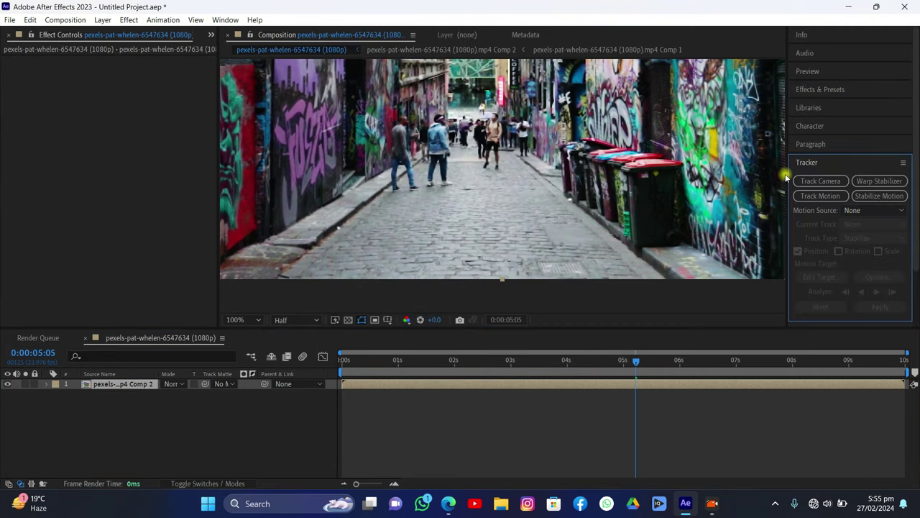
pyautogui.click(811, 181)
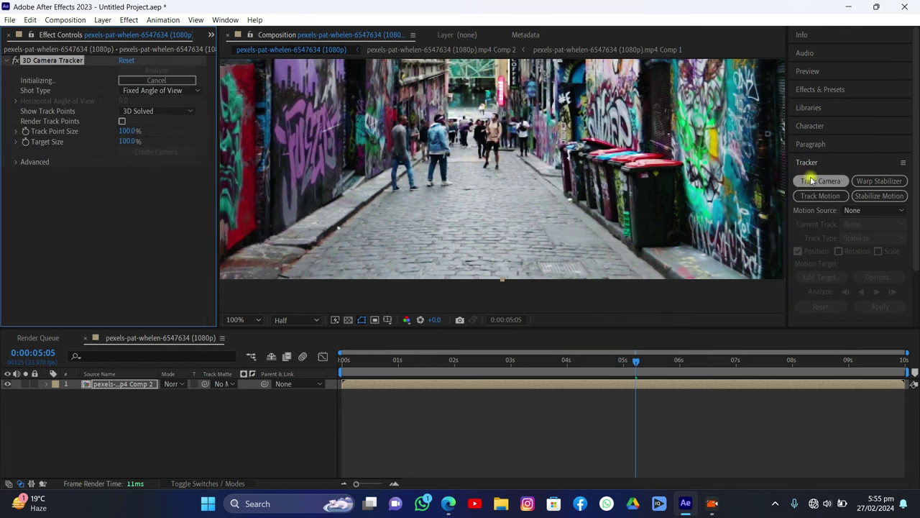
pyautogui.click(24, 161)
pyautogui.click(16, 164)
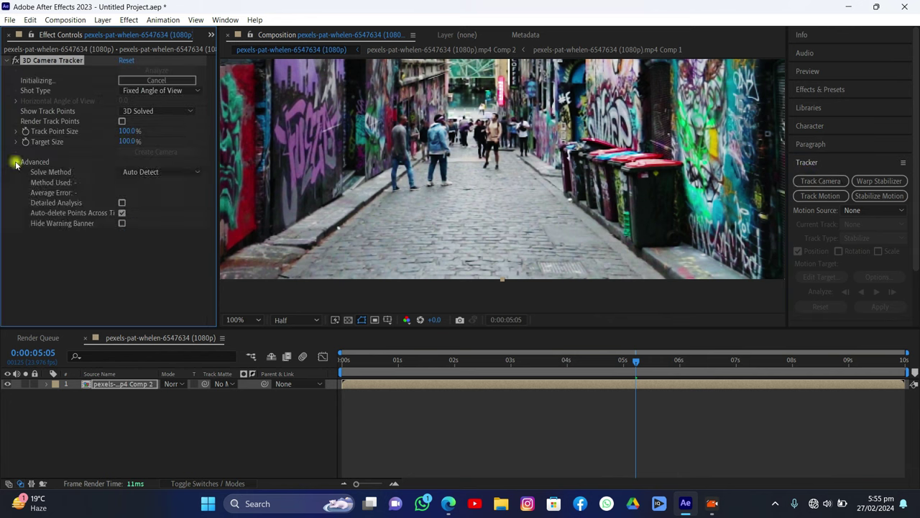
pyautogui.click(122, 203)
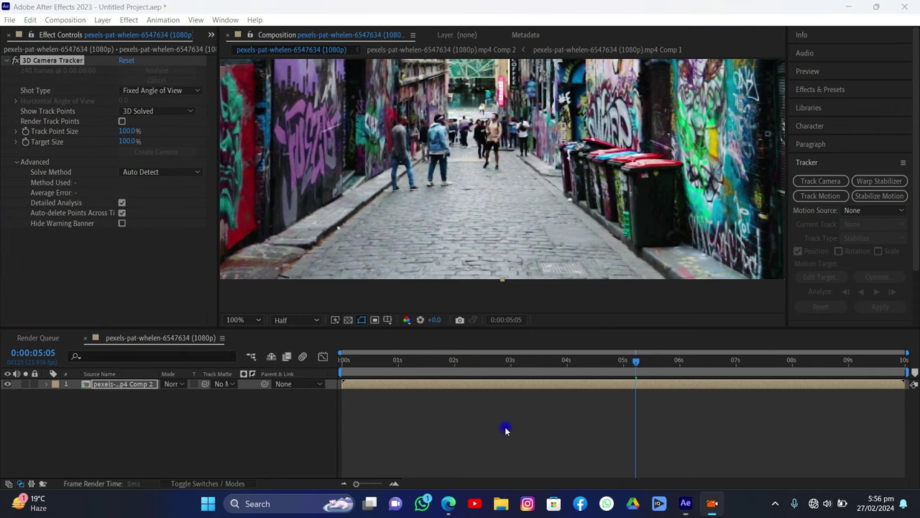
# - Let the 3D Camera Tracker solve at 0.36 px error, then pick cobbled-ground track points
pyautogui.click(20, 269)
pyautogui.click(39, 63)
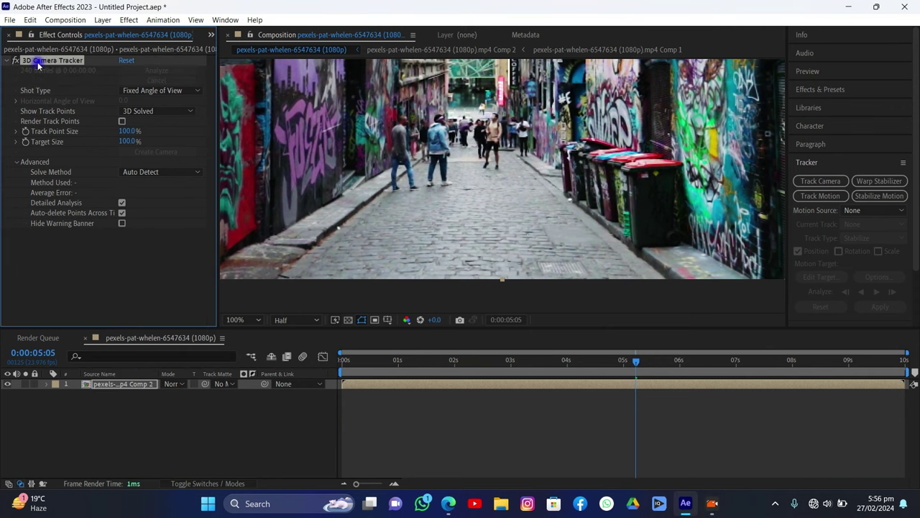
pyautogui.scroll(-6, 471, 156)
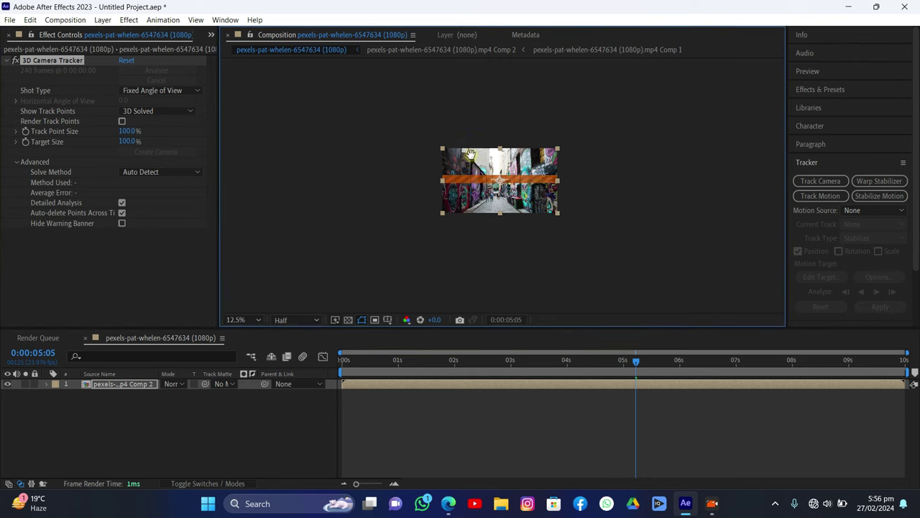
pyautogui.scroll(4, 471, 158)
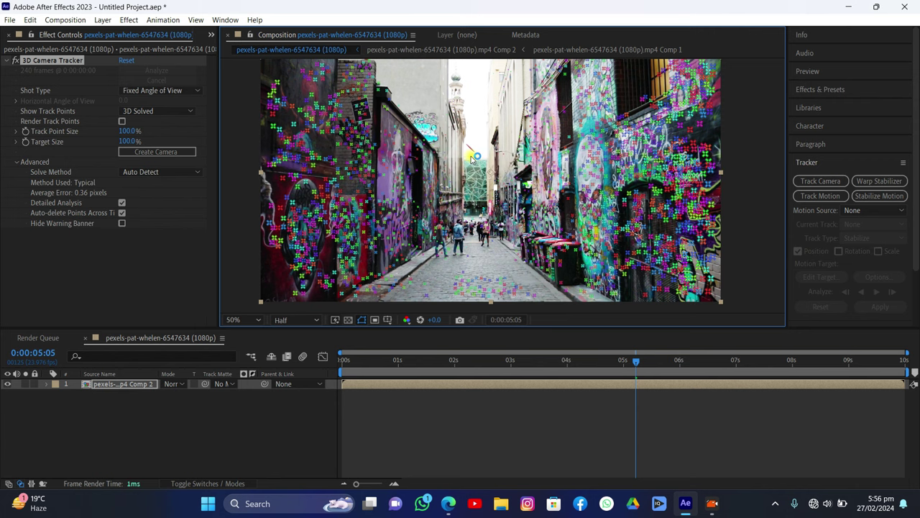
pyautogui.scroll(2, 458, 228)
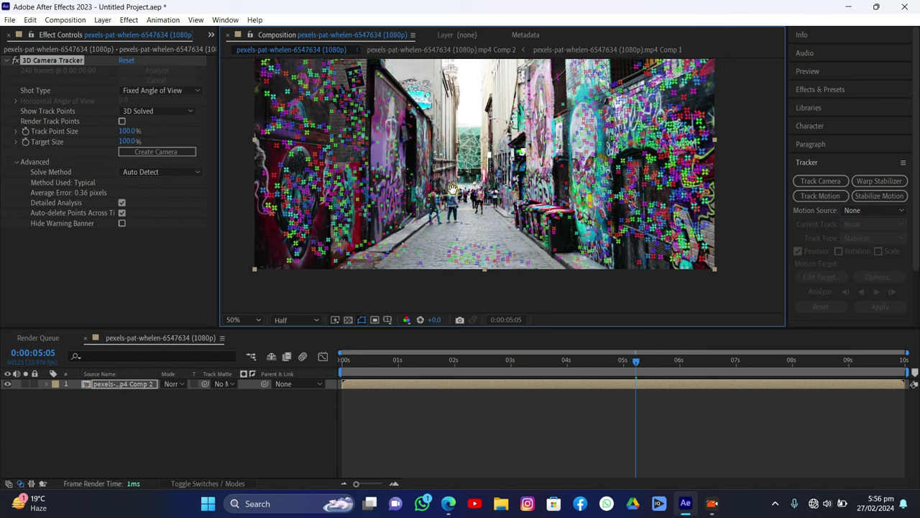
pyautogui.scroll(-2, 445, 216)
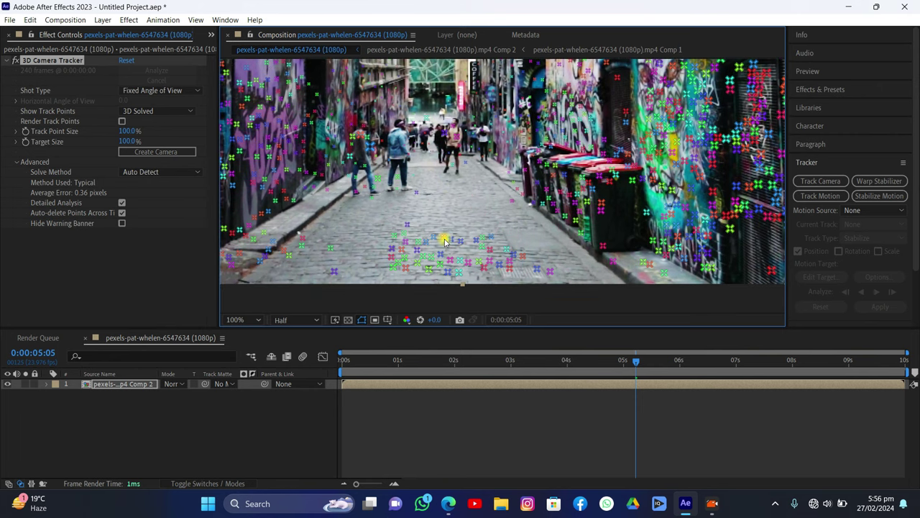
pyautogui.moveTo(423, 360); pyautogui.dragTo(610, 362)
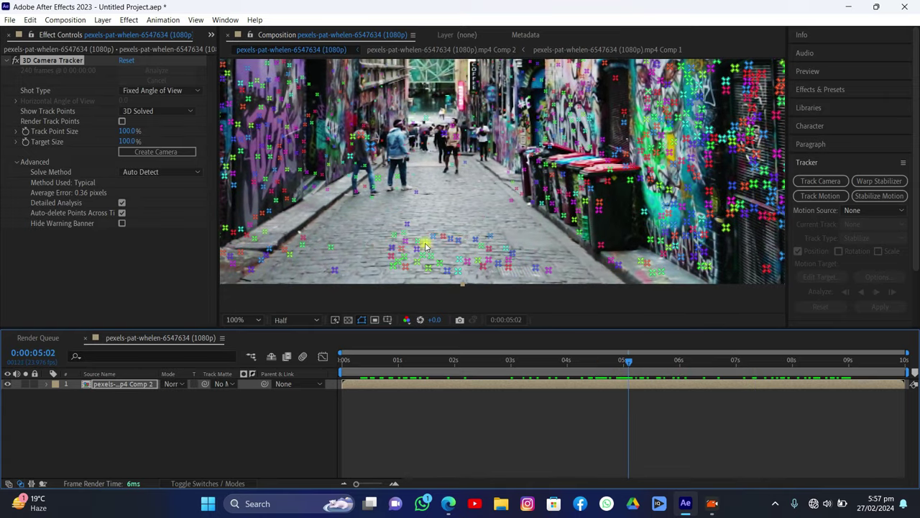
pyautogui.click(392, 240)
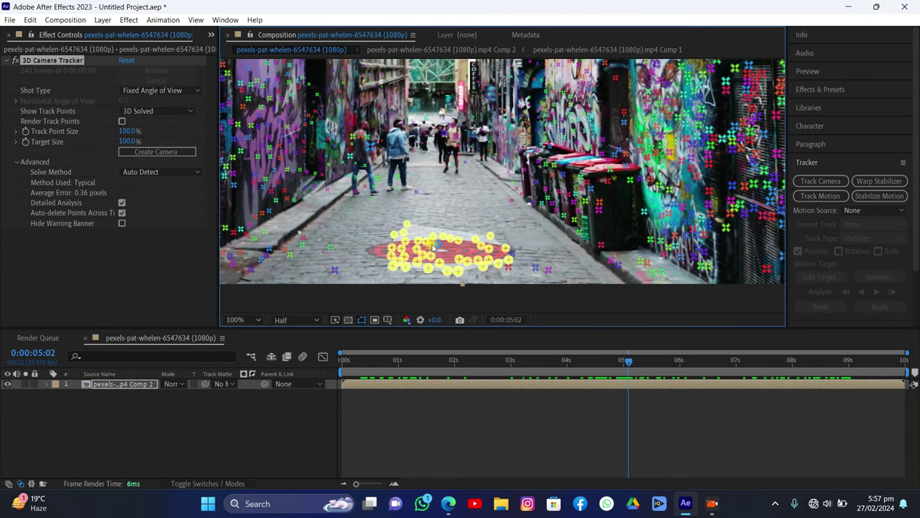
# - Create a solid and camera from the selected ground points and preview the tracked playback
pyautogui.rightClick(433, 248)
pyautogui.click(447, 264)
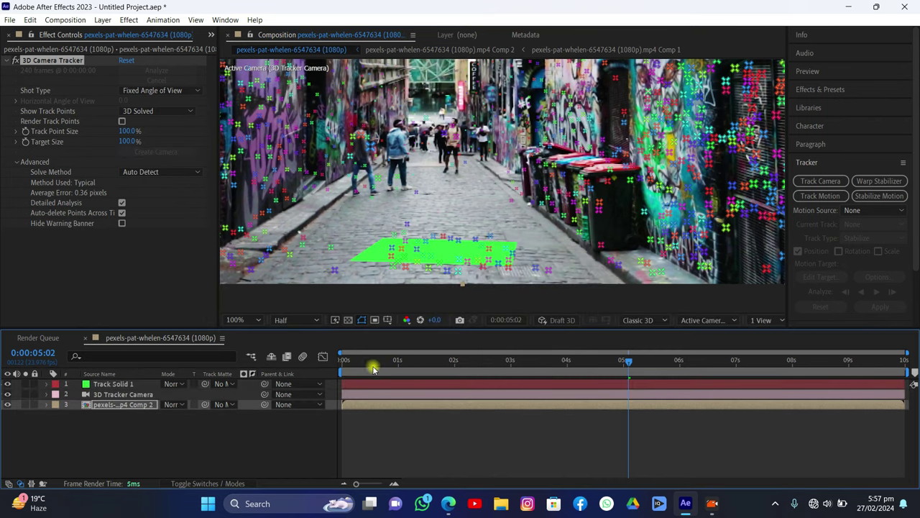
pyautogui.click(343, 360)
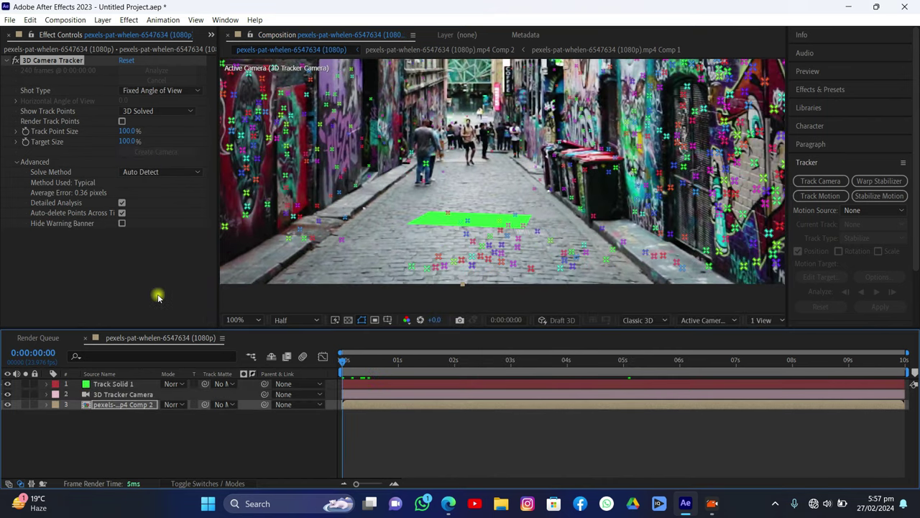
pyautogui.press('space')
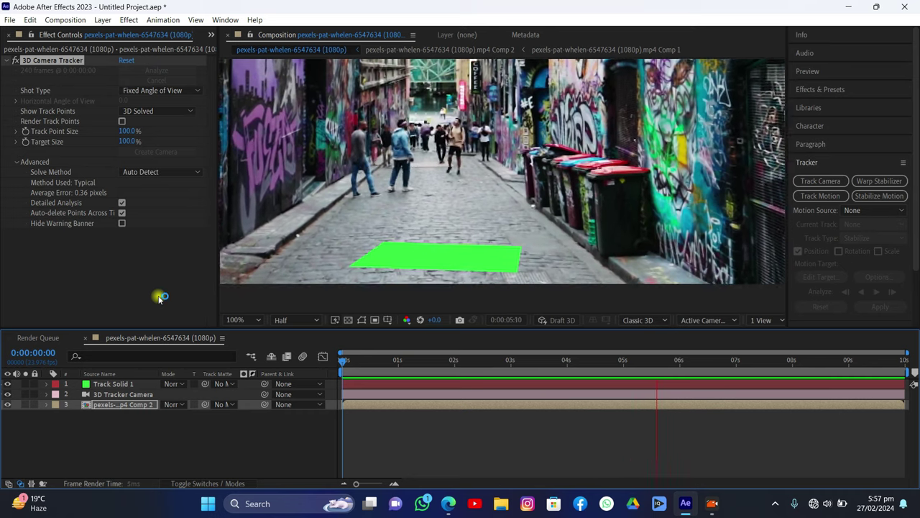
pyautogui.press('space')
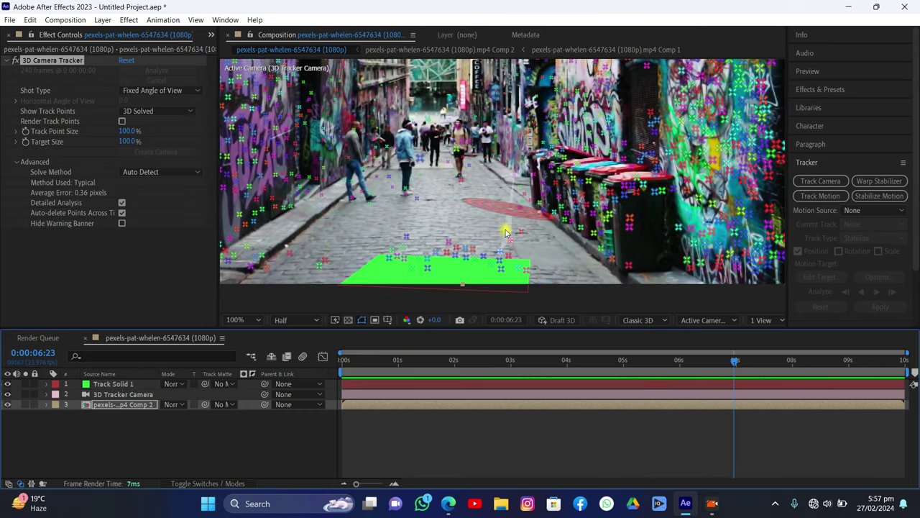
pyautogui.scroll(-2, 504, 231)
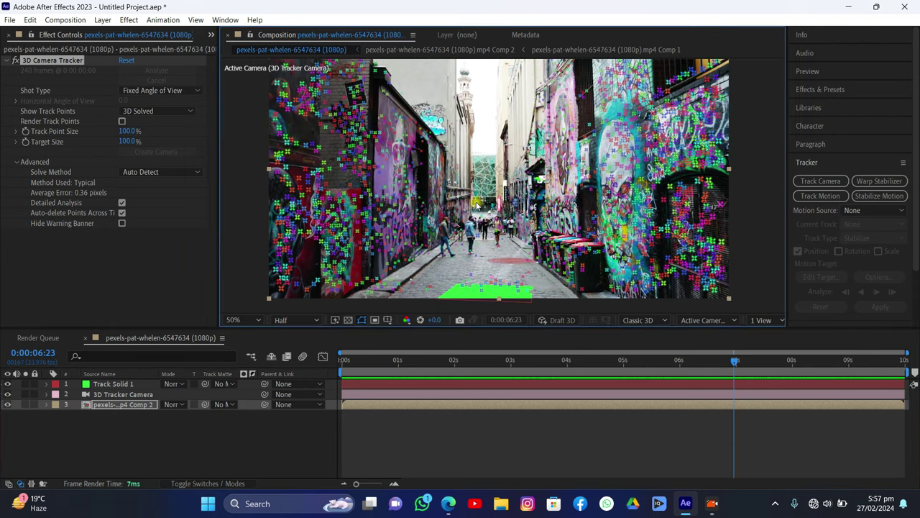
pyautogui.moveTo(460, 162); pyautogui.dragTo(458, 175)
pyautogui.scroll(1, 458, 175)
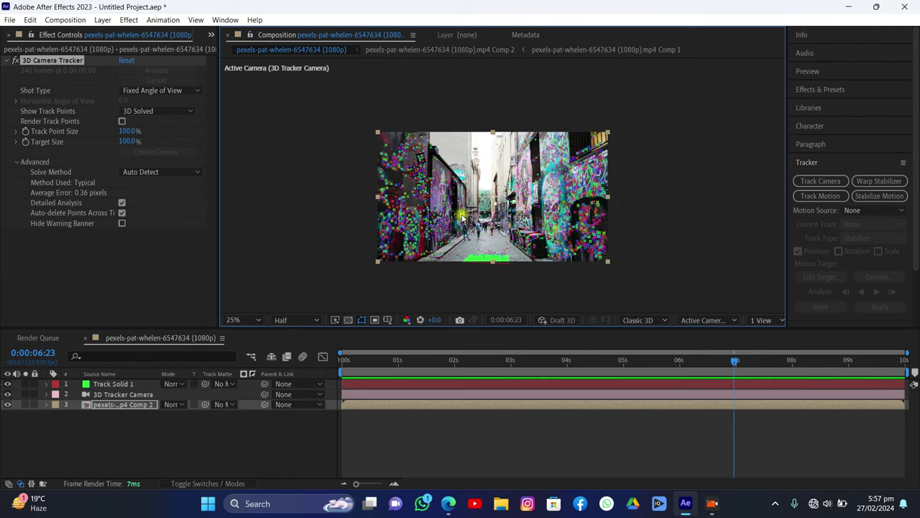
pyautogui.click(7, 20)
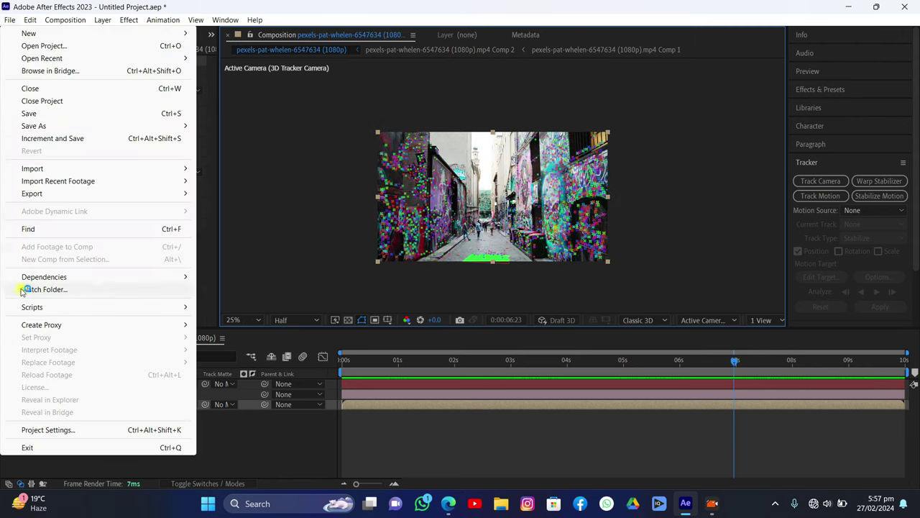
# - Deselect the tracker, select the Track Solid 1 and 3D Tracker Camera layers, and show File > Scripts
pyautogui.moveTo(25, 307)
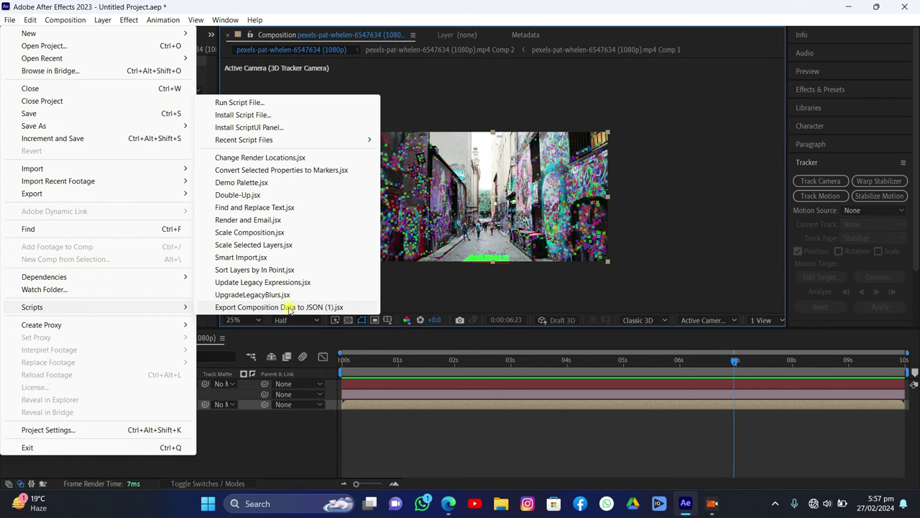
pyautogui.click(289, 307)
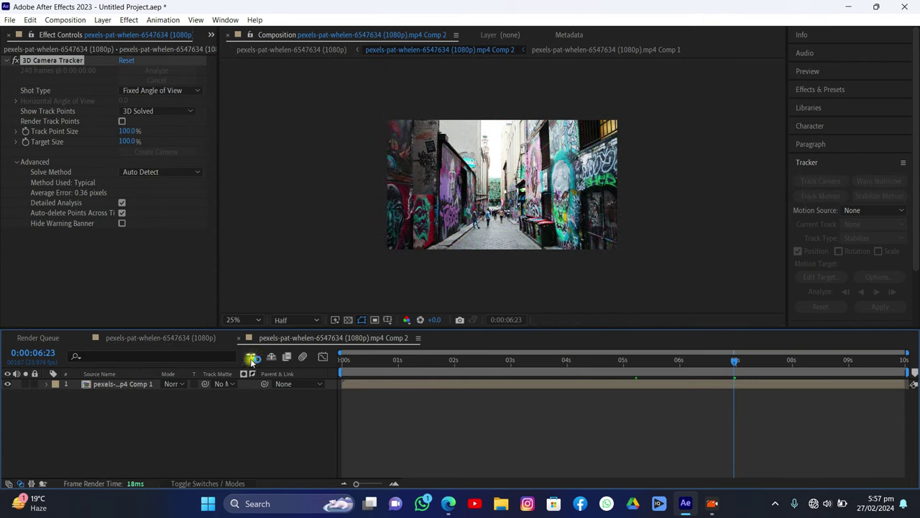
pyautogui.click(189, 338)
pyautogui.click(379, 407)
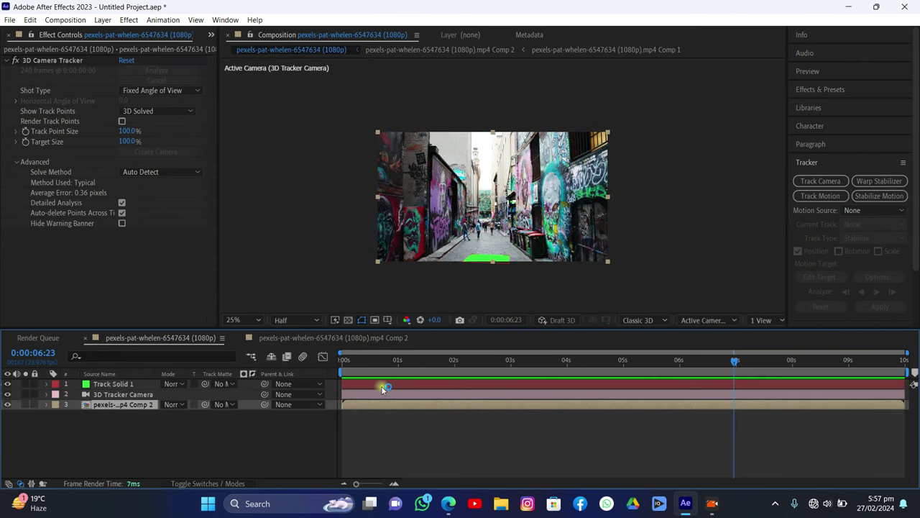
pyautogui.click(382, 386)
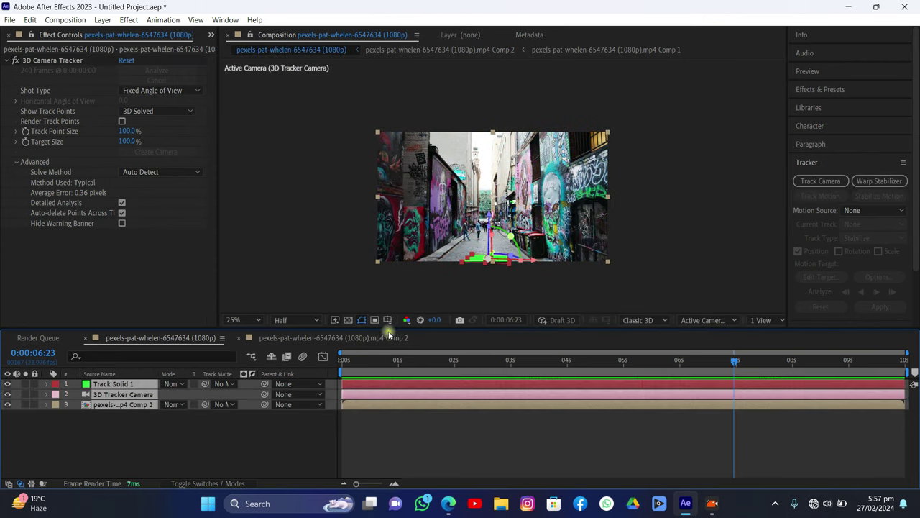
pyautogui.click(8, 20)
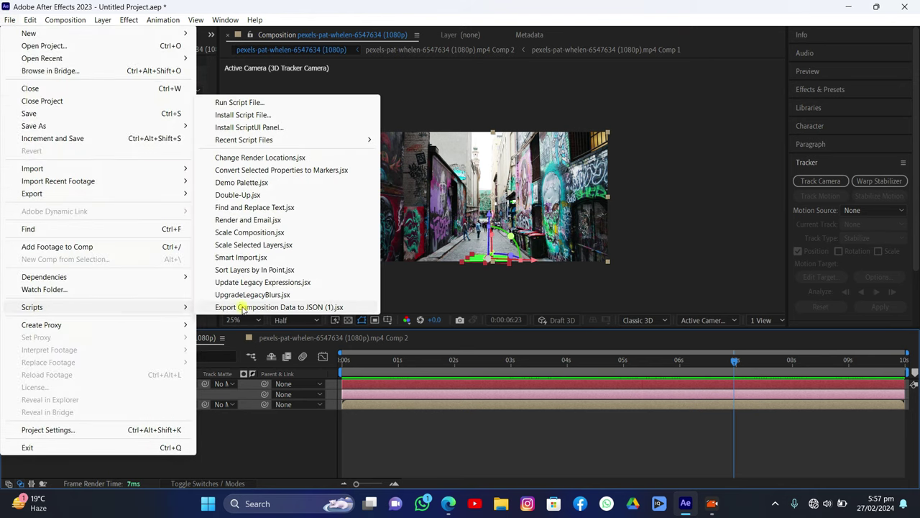
# - Run Export Composition Data to JSON and browse to Videos\Apeaksoft Studio\tutorial\5
pyautogui.click(279, 307)
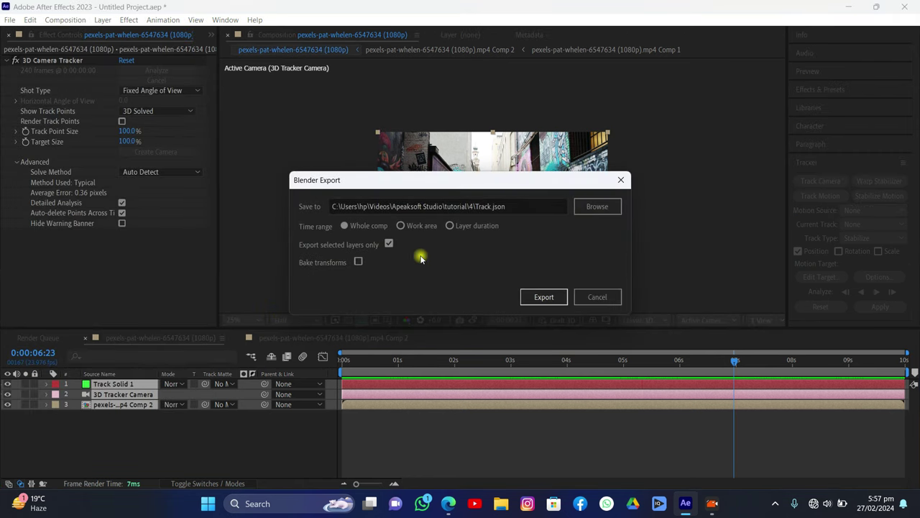
pyautogui.click(596, 208)
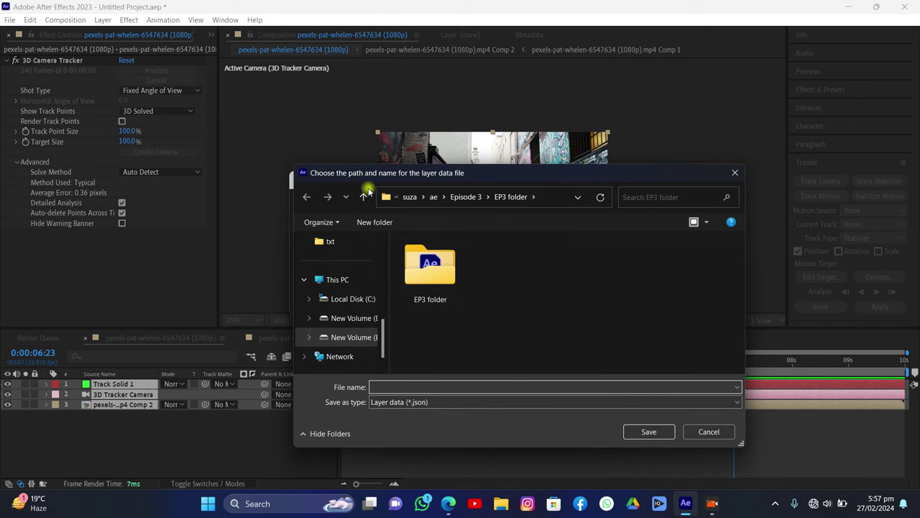
pyautogui.click(364, 197)
pyautogui.scroll(5, 351, 277)
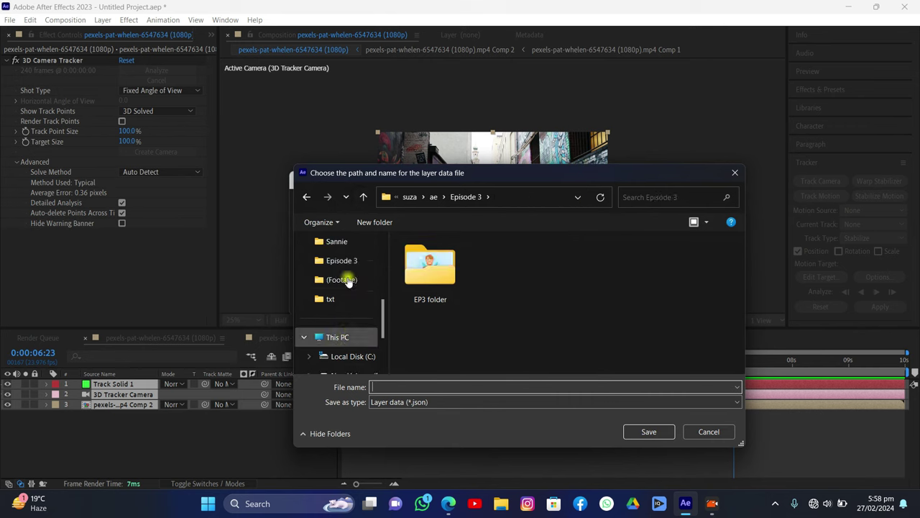
pyautogui.click(335, 356)
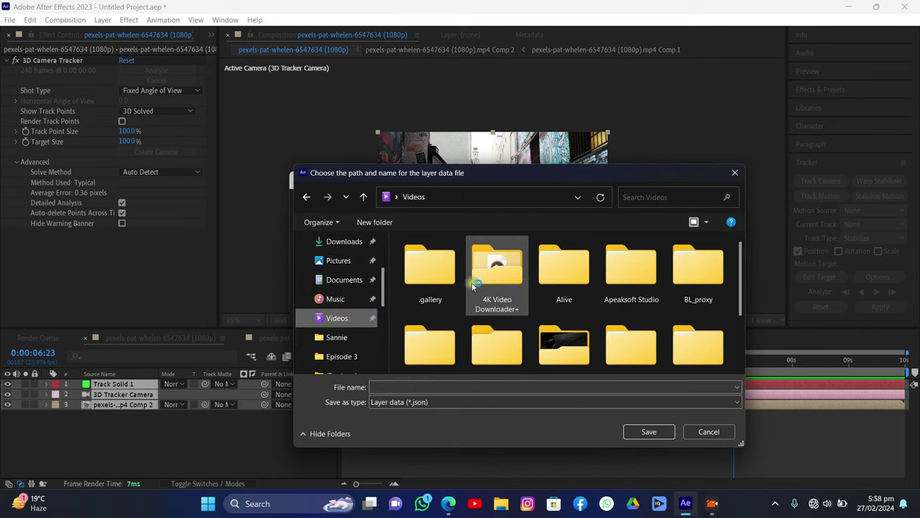
pyautogui.doubleClick(632, 267)
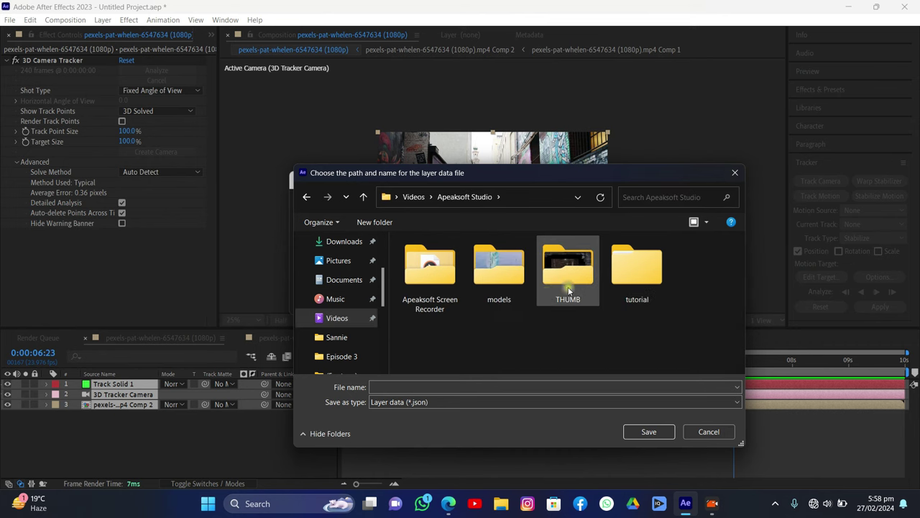
pyautogui.doubleClick(623, 269)
pyautogui.doubleClick(691, 281)
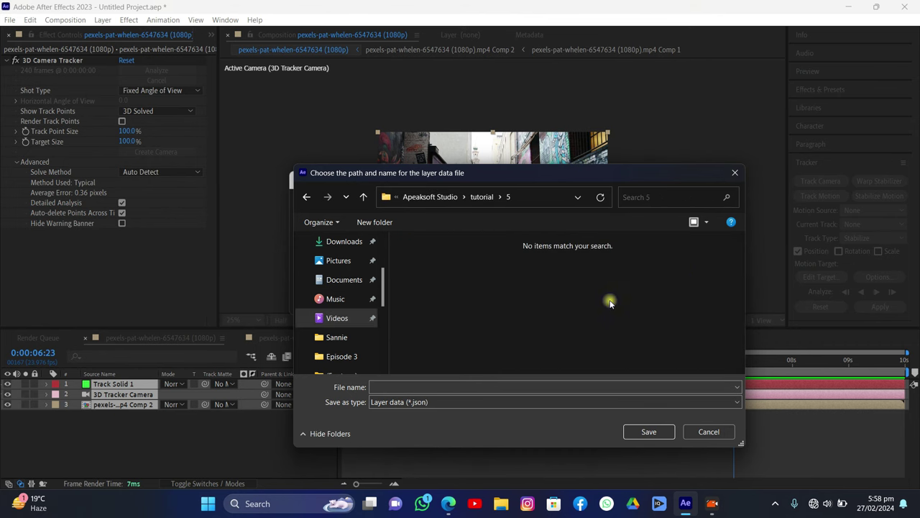
# - Save the export file as ttrak.json and export the tracking data
pyautogui.click(437, 386)
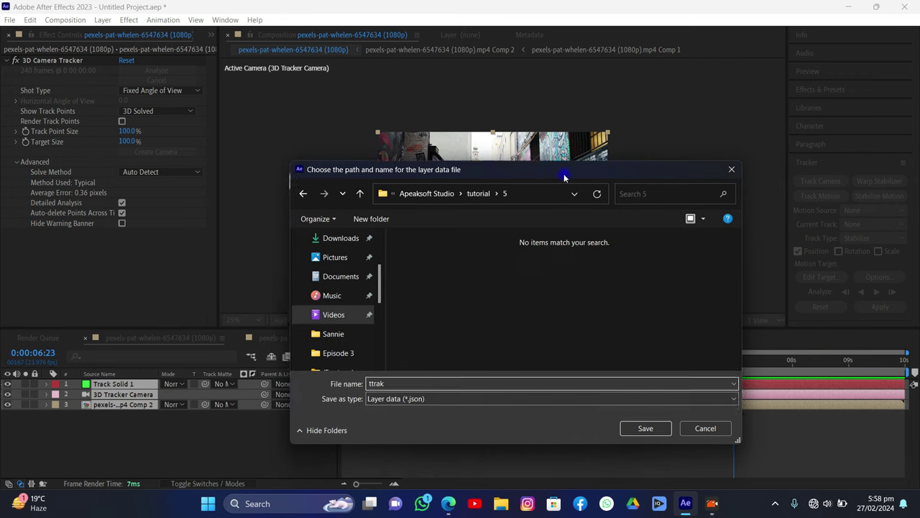
pyautogui.moveTo(568, 175); pyautogui.dragTo(537, 133)
pyautogui.click(616, 392)
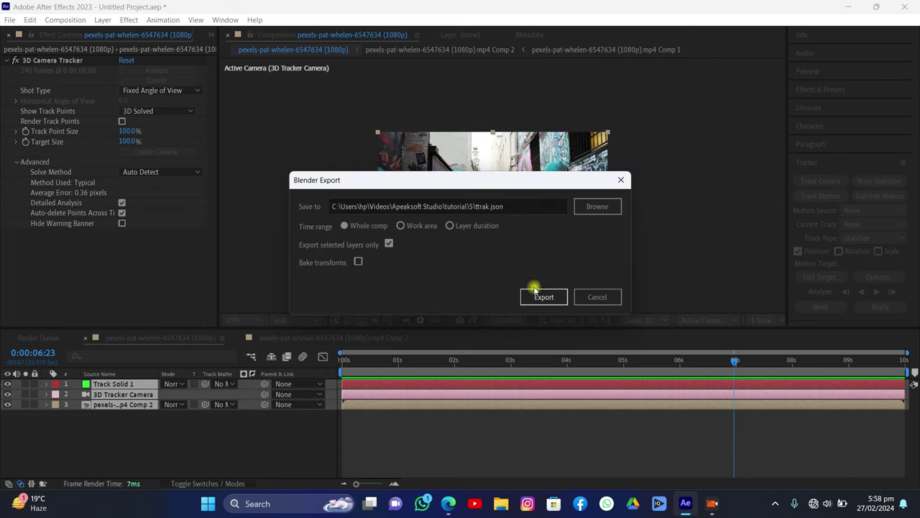
pyautogui.click(540, 295)
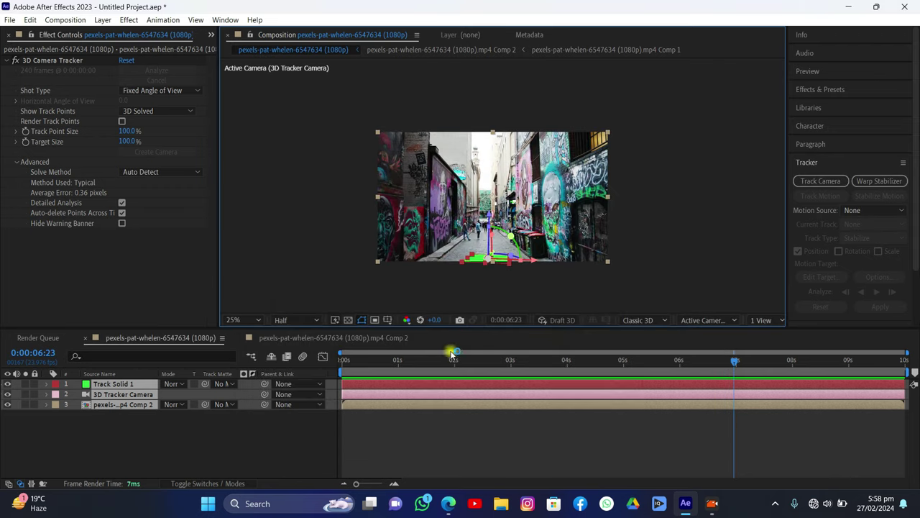
pyautogui.moveTo(450, 359); pyautogui.dragTo(420, 361)
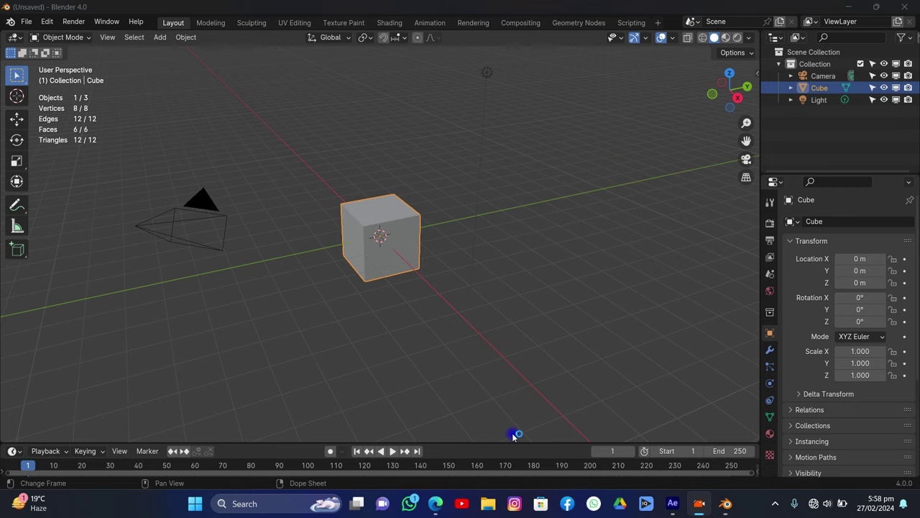
# - Delete Blender's default cube, camera and light, then show the File > Import formats
pyautogui.moveTo(407, 323); pyautogui.dragTo(417, 283, button='middle')
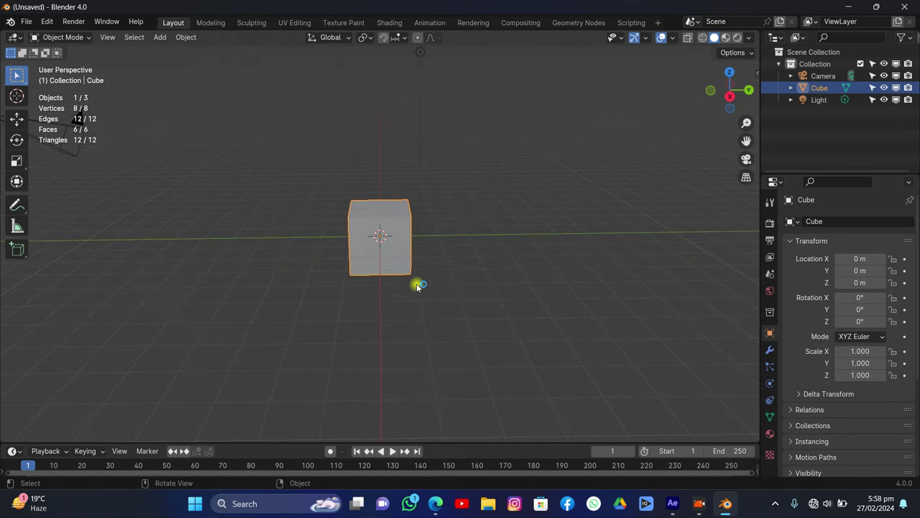
pyautogui.scroll(-3, 355, 300)
pyautogui.moveTo(355, 300); pyautogui.dragTo(428, 246, button='middle')
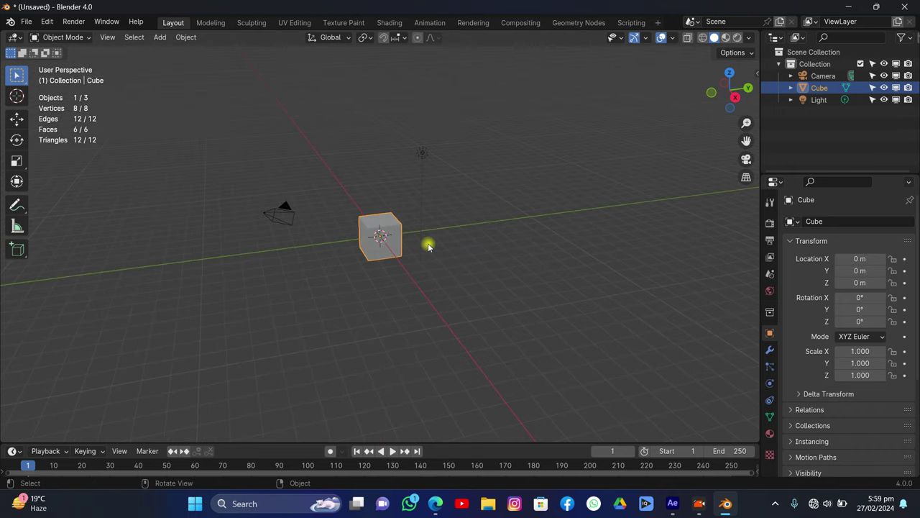
pyautogui.press('a')
pyautogui.press('x')
pyautogui.click(429, 243)
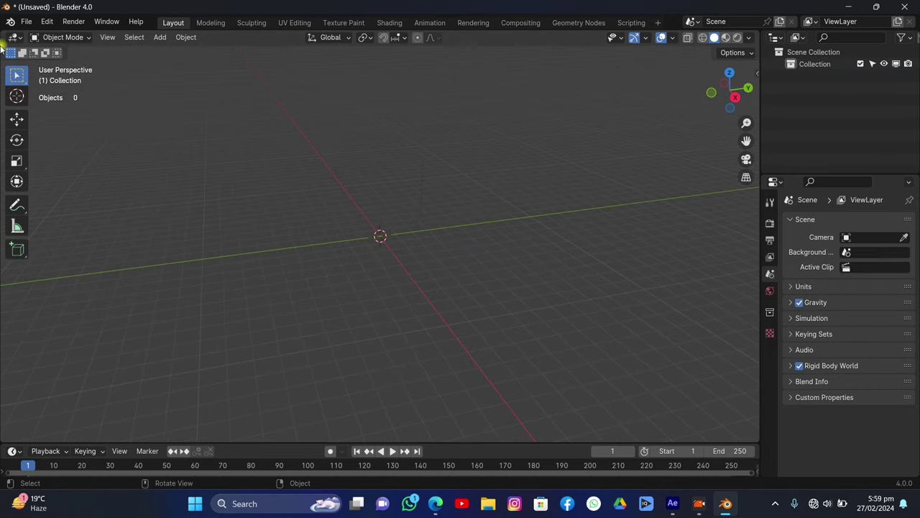
pyautogui.click(26, 21)
pyautogui.moveTo(54, 191)
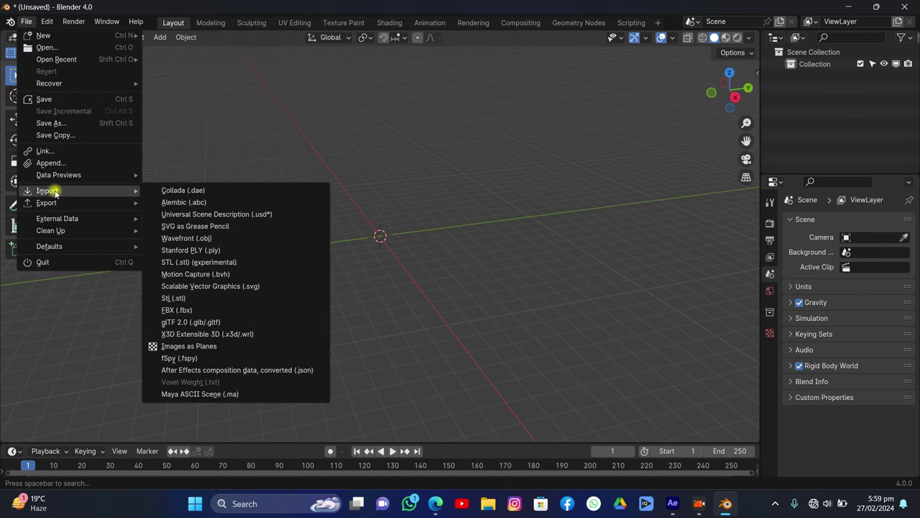
# - Import ttrak.json from Videos\Apeaksoft Studio\tutorial\5 as After Effects composition data
pyautogui.click(216, 370)
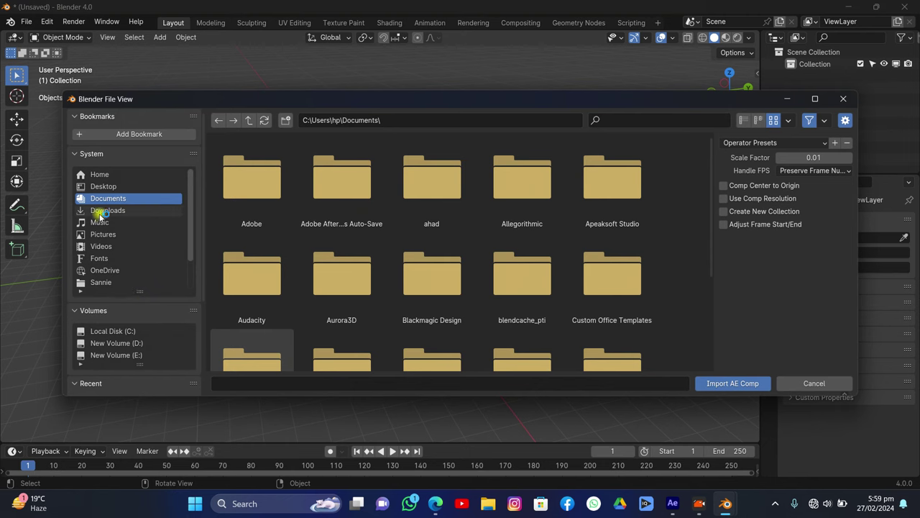
pyautogui.click(108, 234)
pyautogui.click(104, 246)
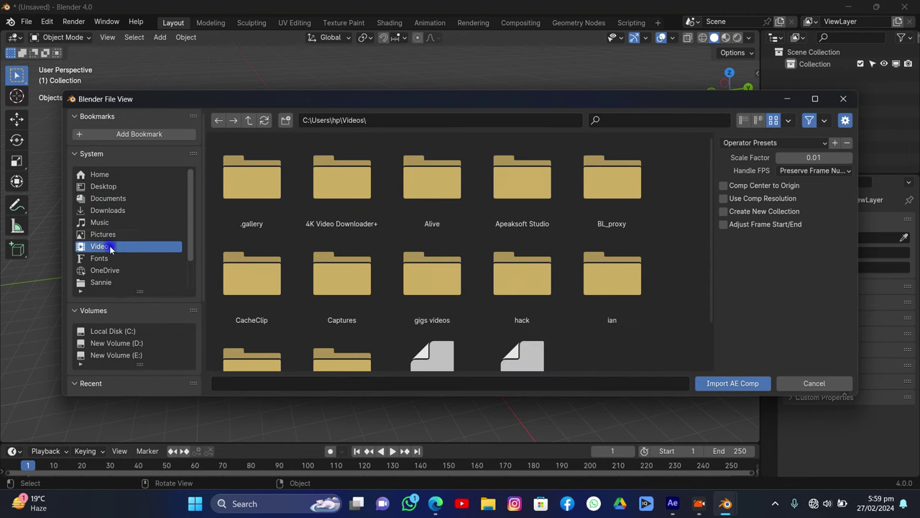
pyautogui.doubleClick(493, 196)
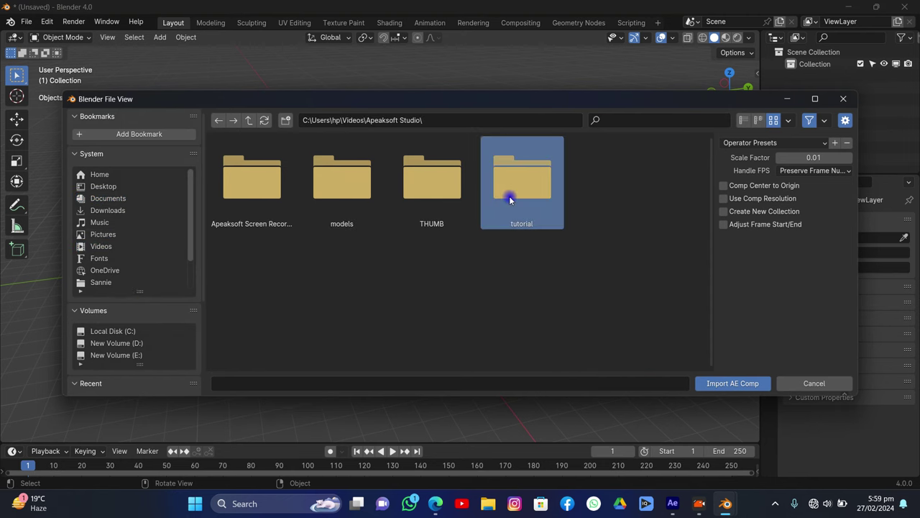
pyautogui.doubleClick(508, 199)
pyautogui.doubleClick(579, 187)
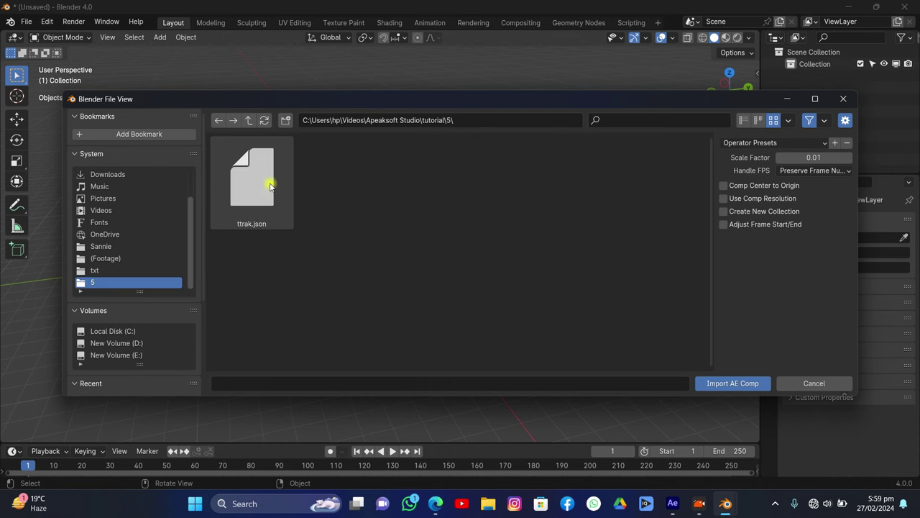
pyautogui.click(242, 207)
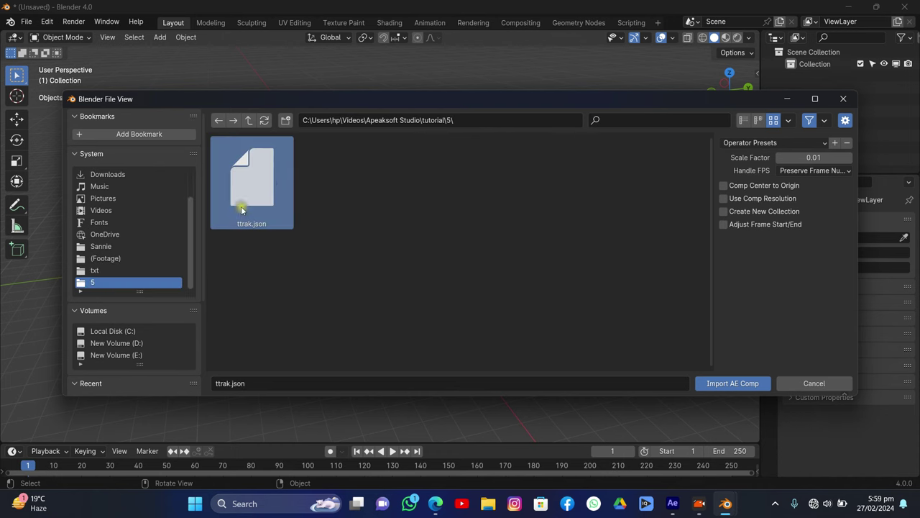
pyautogui.click(712, 383)
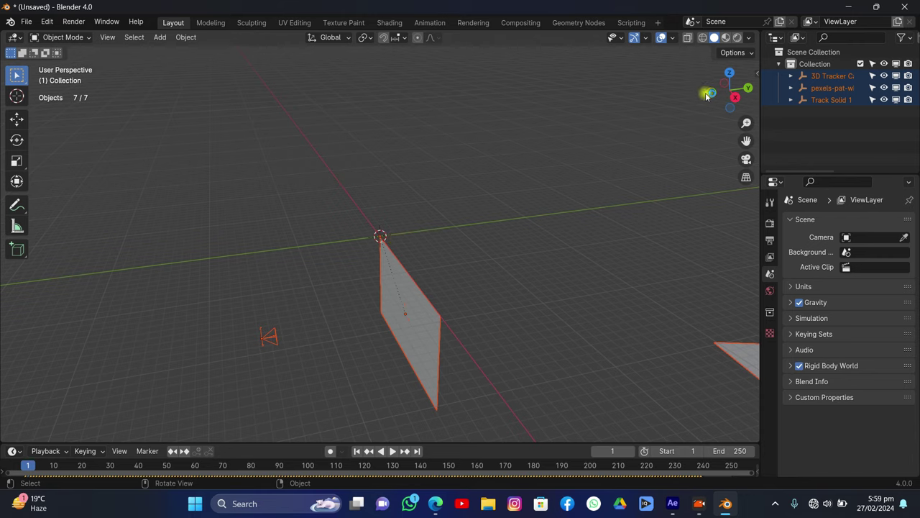
# - Look over the imported objects, enlarge the timeline, and select the large footage plane
pyautogui.moveTo(708, 93); pyautogui.dragTo(741, 101)
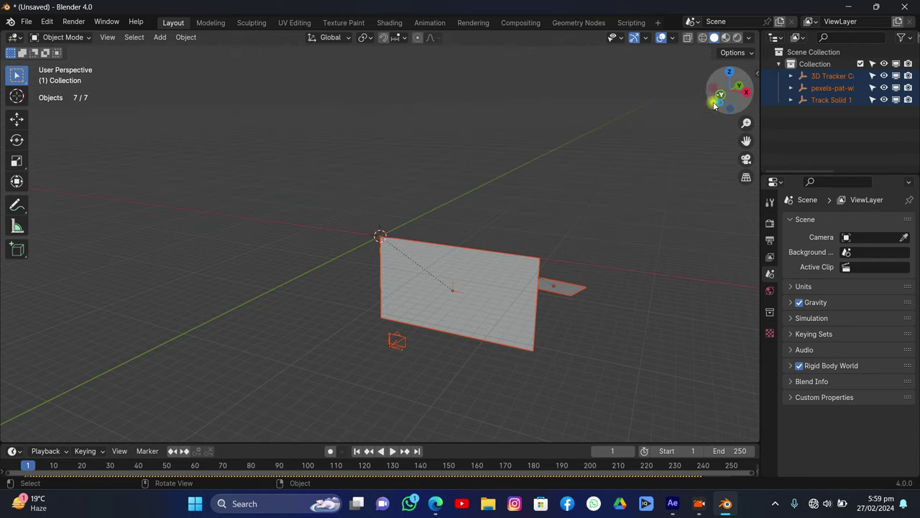
pyautogui.moveTo(747, 140); pyautogui.dragTo(623, 197)
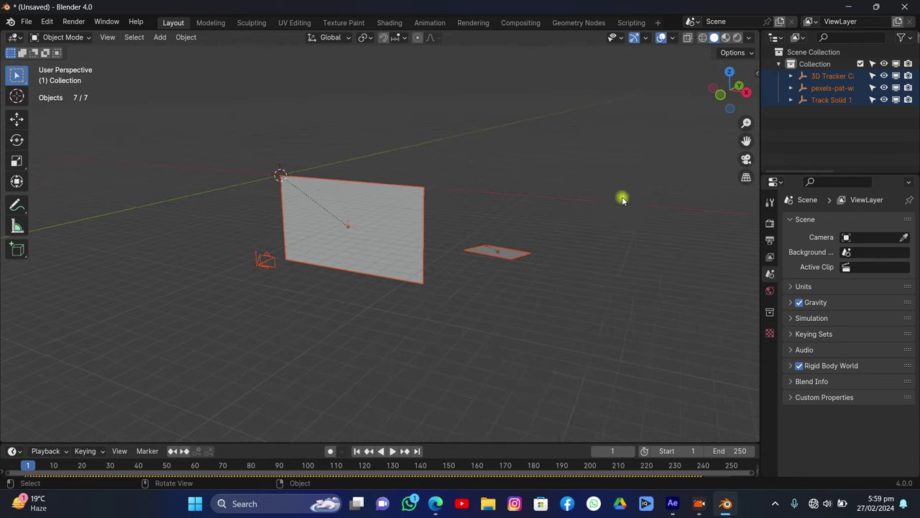
pyautogui.moveTo(431, 443); pyautogui.dragTo(439, 382)
pyautogui.scroll(4, 309, 304)
pyautogui.scroll(-2, 309, 303)
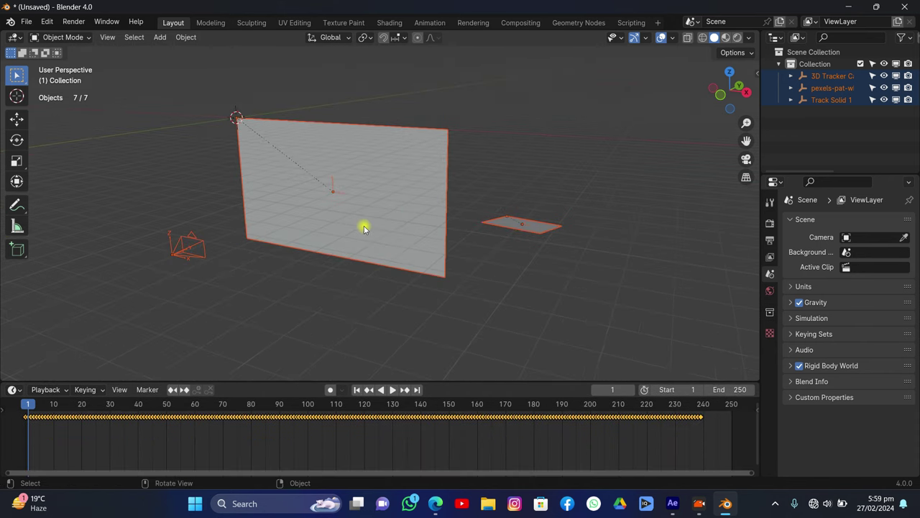
pyautogui.click(427, 181)
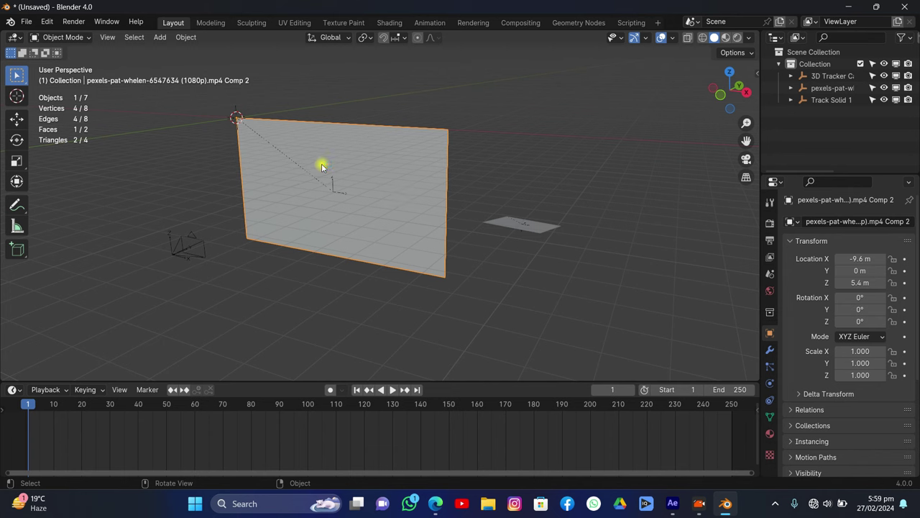
# - Delete the large footage plane from the scene
pyautogui.press('x')
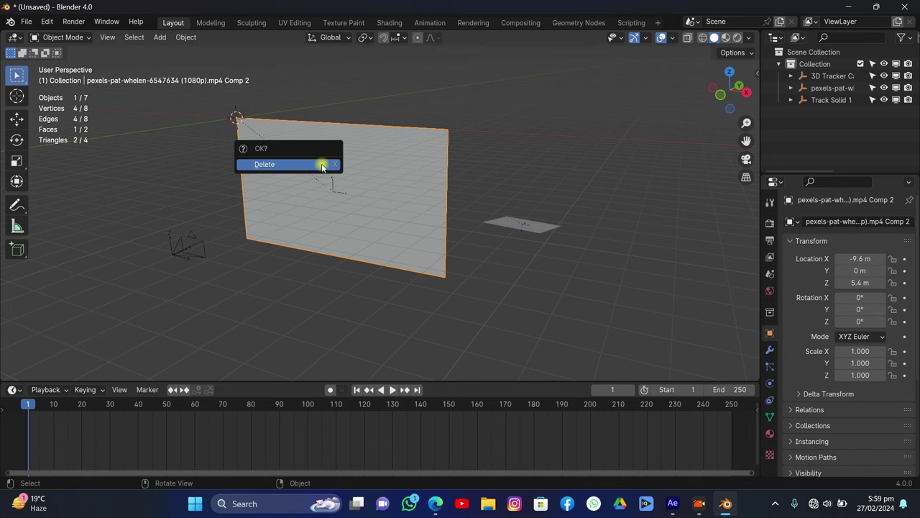
pyautogui.click(322, 165)
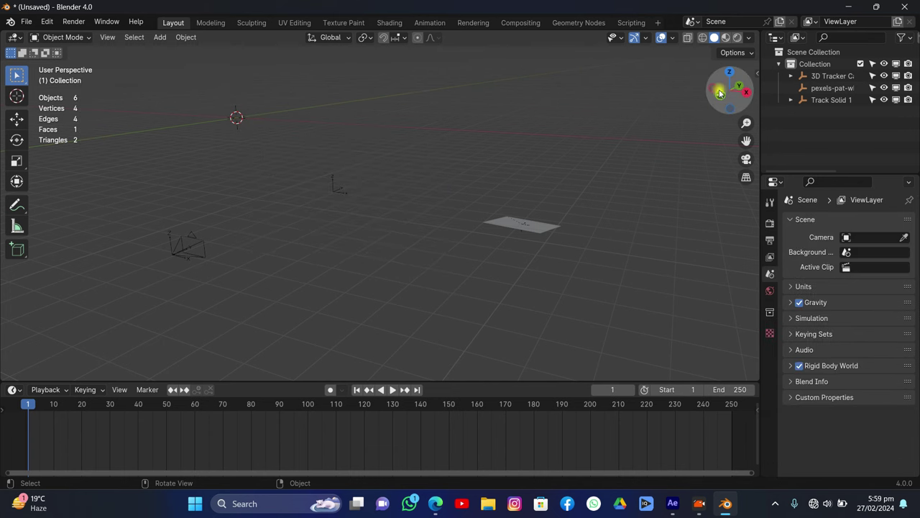
pyautogui.moveTo(729, 93); pyautogui.dragTo(507, 139)
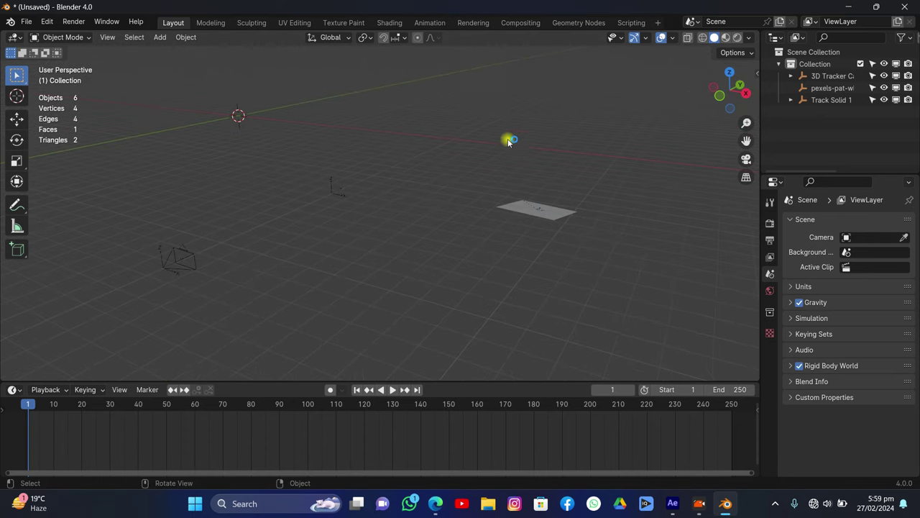
# - Select all objects to inspect their keyframes, then deselect and show the Output Properties
pyautogui.press('a')
pyautogui.moveTo(90, 432); pyautogui.dragTo(263, 460, button='middle')
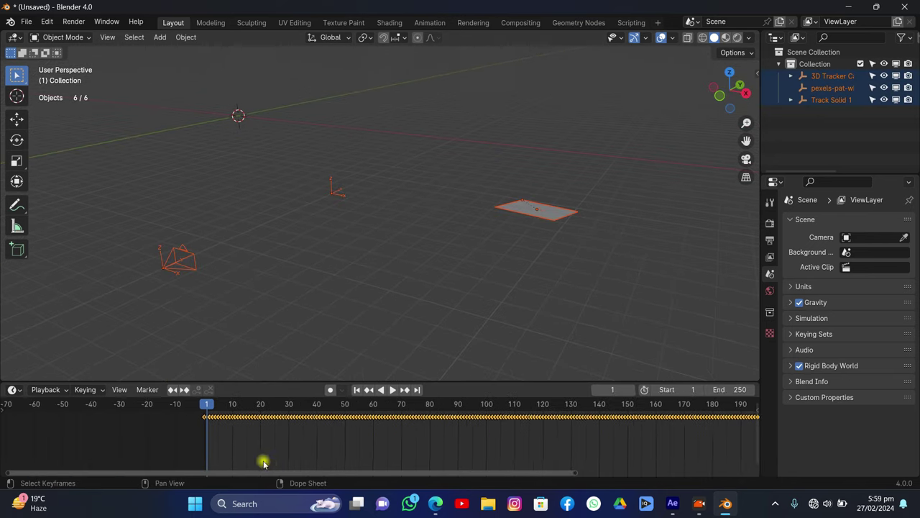
pyautogui.scroll(2, 127, 421)
pyautogui.moveTo(127, 421)
pyautogui.mouseDown(button='middle')
pyautogui.moveTo(198, 435)
pyautogui.moveTo(135, 433)
pyautogui.mouseUp(button='middle')
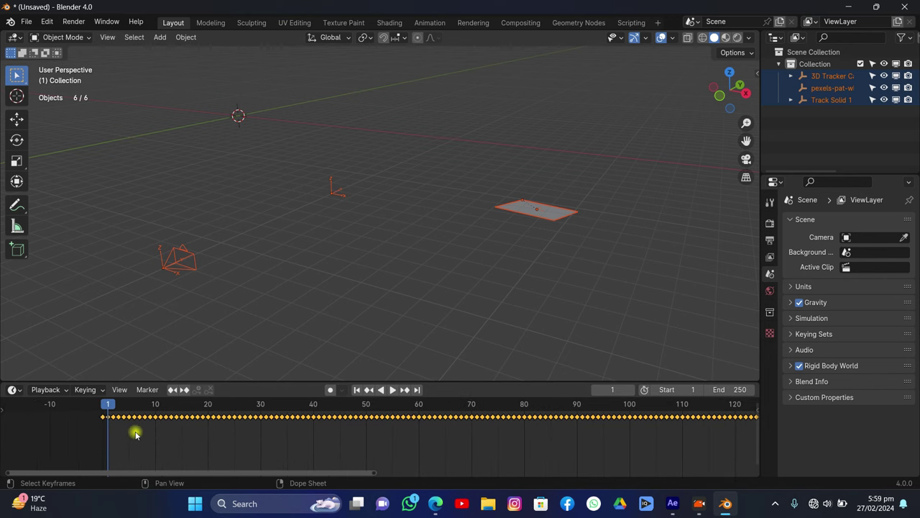
pyautogui.press('g')
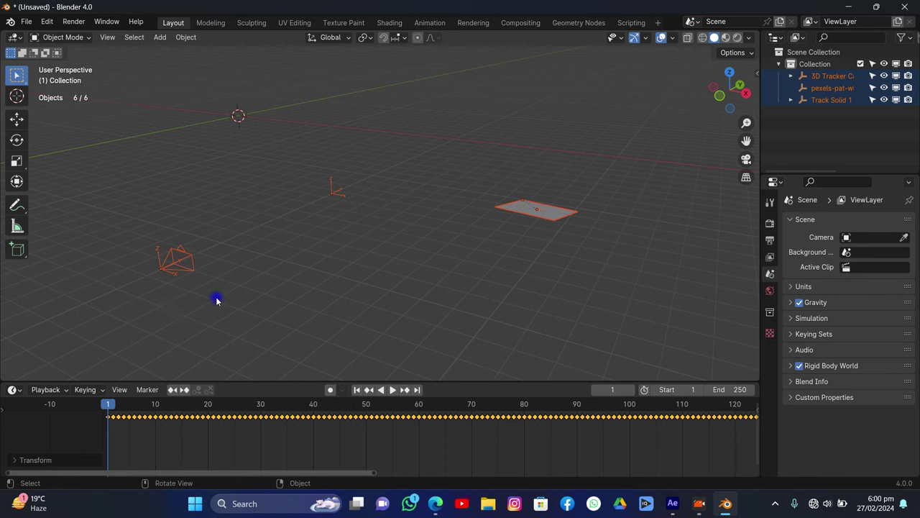
pyautogui.click(347, 304)
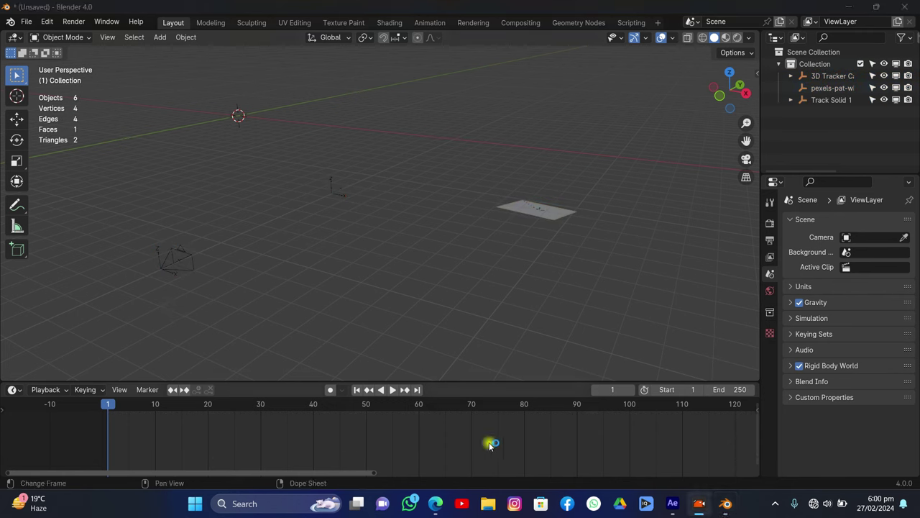
pyautogui.click(770, 245)
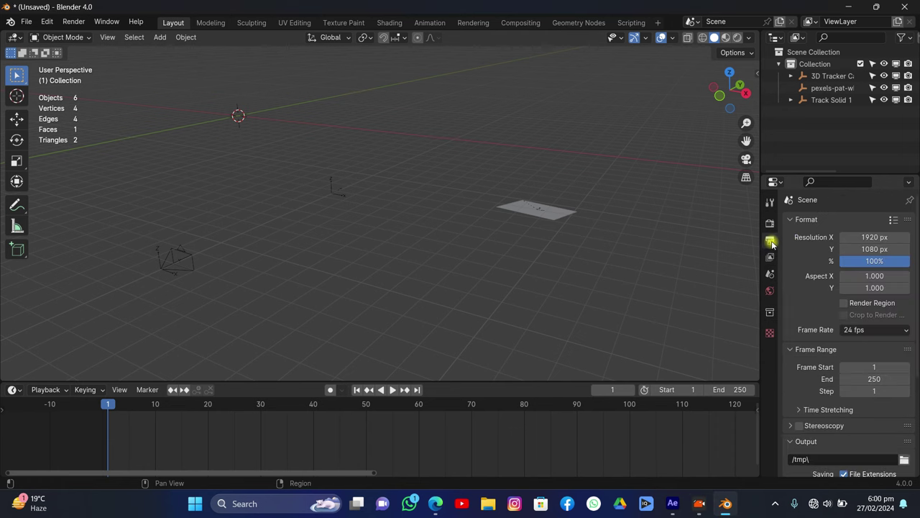
# - Change the scene frame rate preset from 24 to 29.97 fps
pyautogui.scroll(-5, 808, 312)
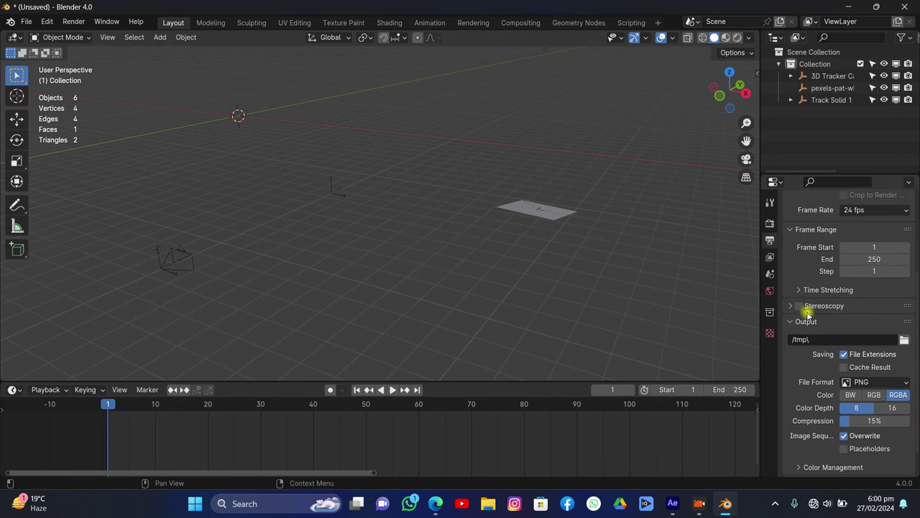
pyautogui.click(855, 208)
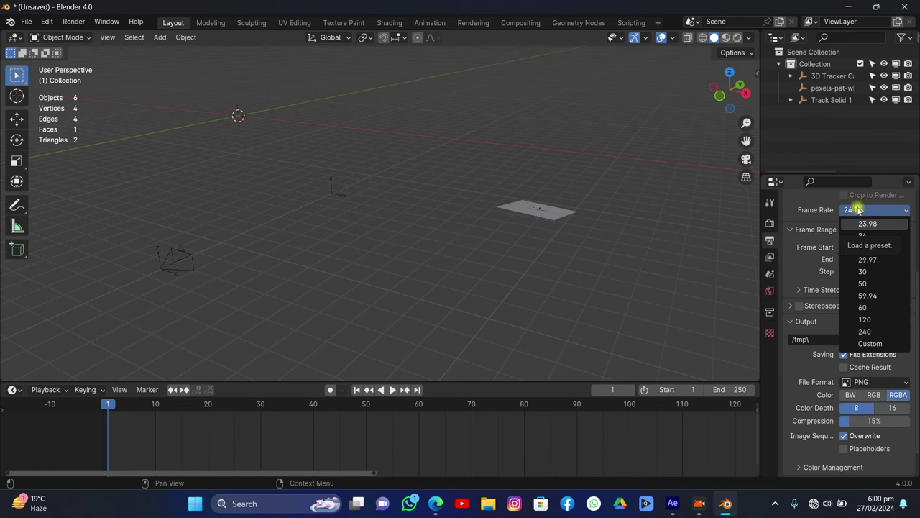
pyautogui.click(870, 261)
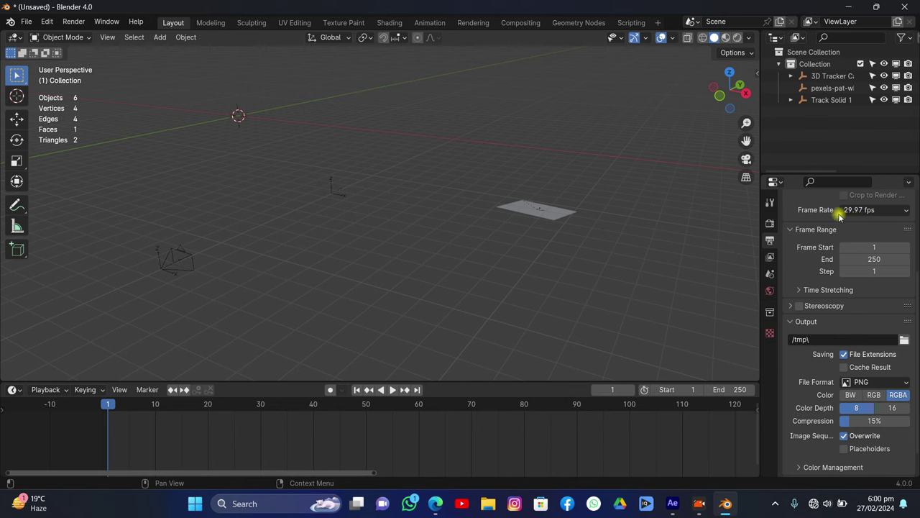
pyautogui.scroll(3, 814, 260)
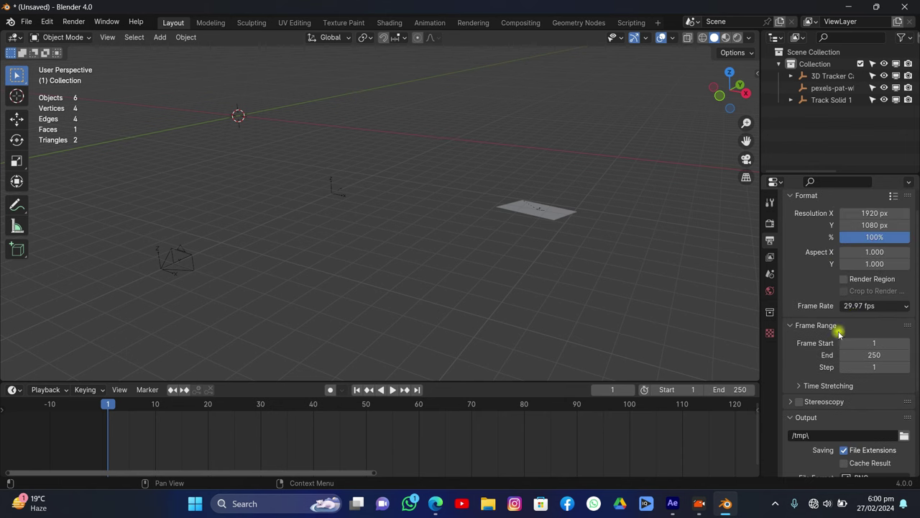
pyautogui.scroll(-3, 808, 339)
# - Select the tracker camera, look through it, and play to frame 18
pyautogui.click(179, 259)
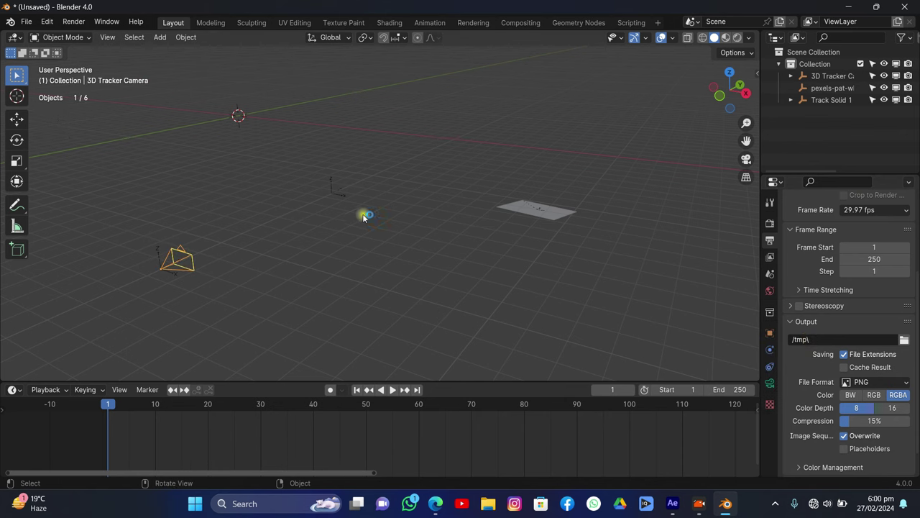
pyautogui.click(746, 159)
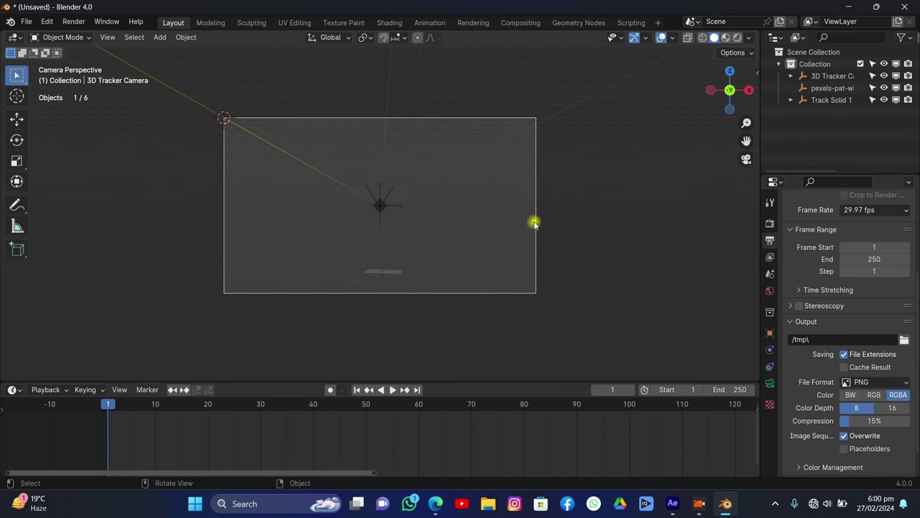
pyautogui.press('space')
pyautogui.press('space')
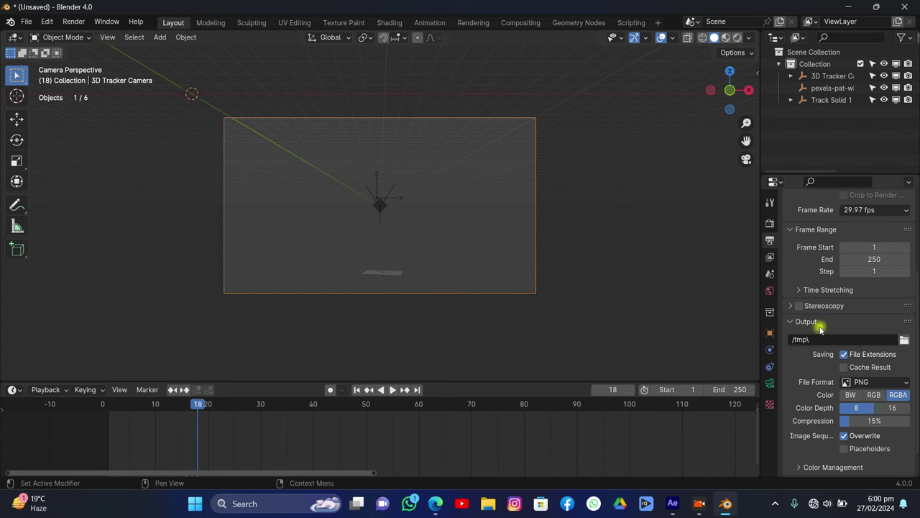
# - Add a Movie Clip background image entry in the camera's data properties
pyautogui.click(771, 384)
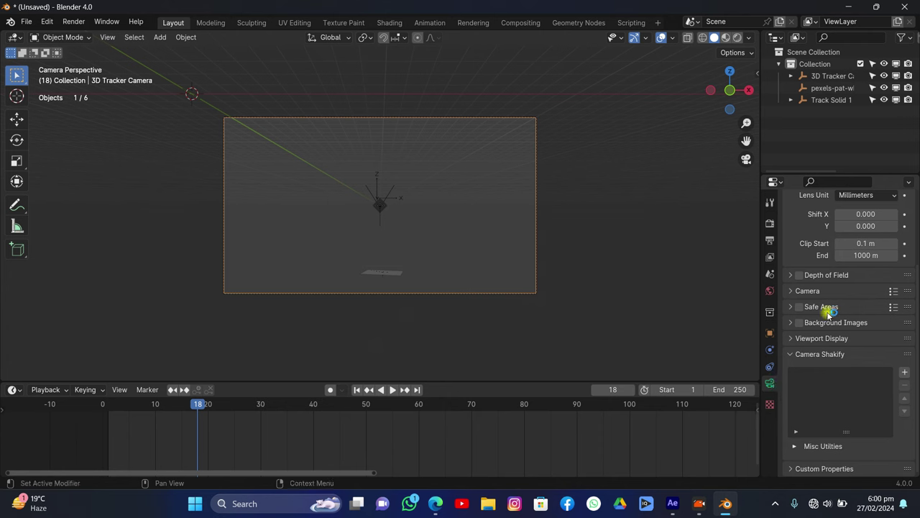
pyautogui.click(790, 323)
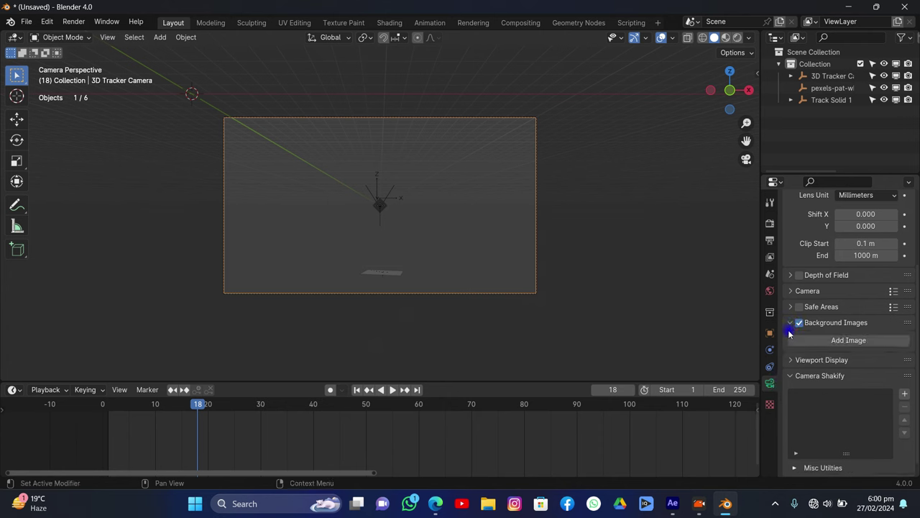
pyautogui.click(841, 342)
pyautogui.click(887, 373)
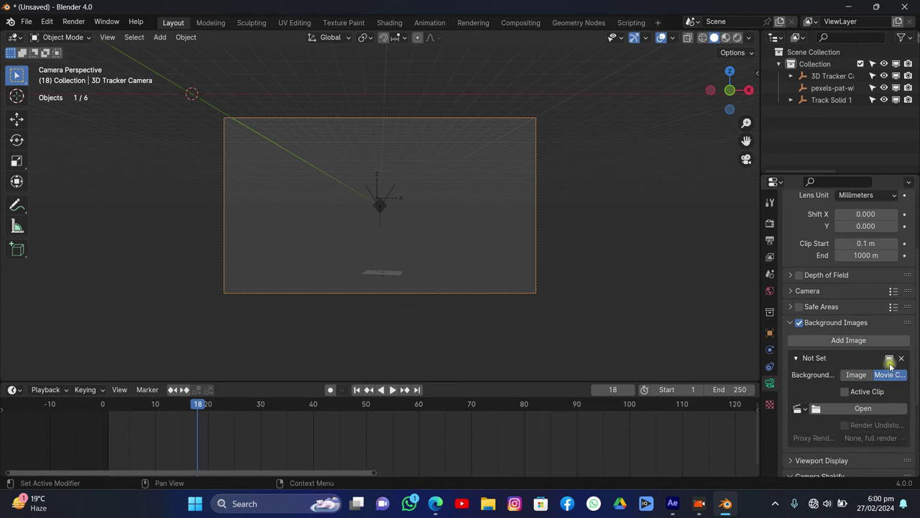
# - Load the pexels graffiti alley mp4 from Videos\Apeaksoft Studio\tutorial\5 as the camera background
pyautogui.click(854, 408)
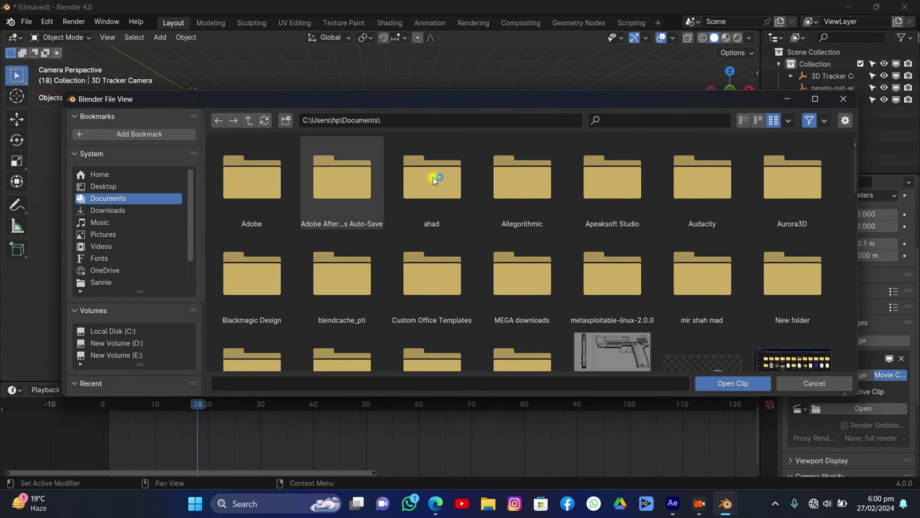
pyautogui.doubleClick(589, 201)
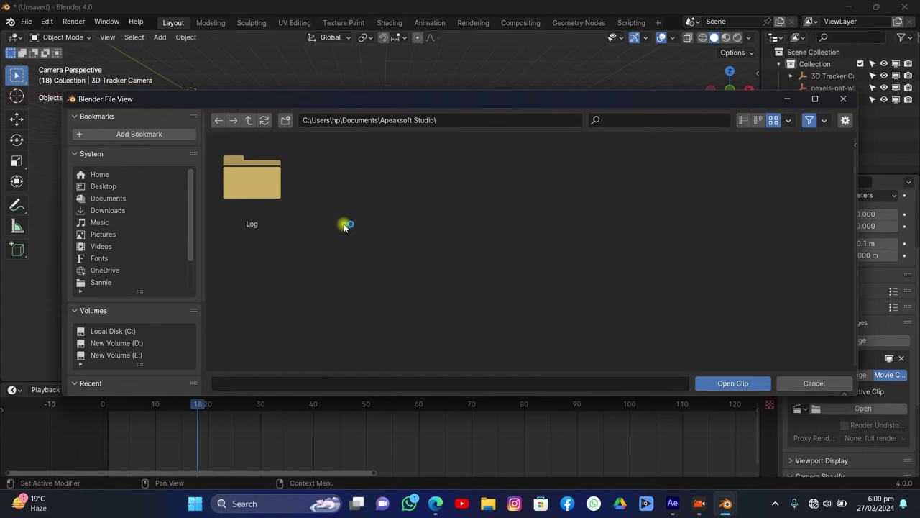
pyautogui.click(101, 246)
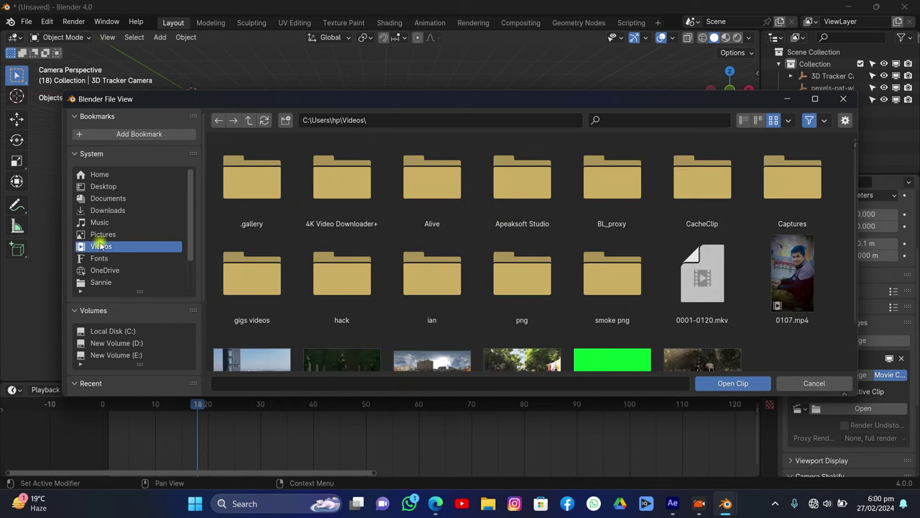
pyautogui.doubleClick(508, 205)
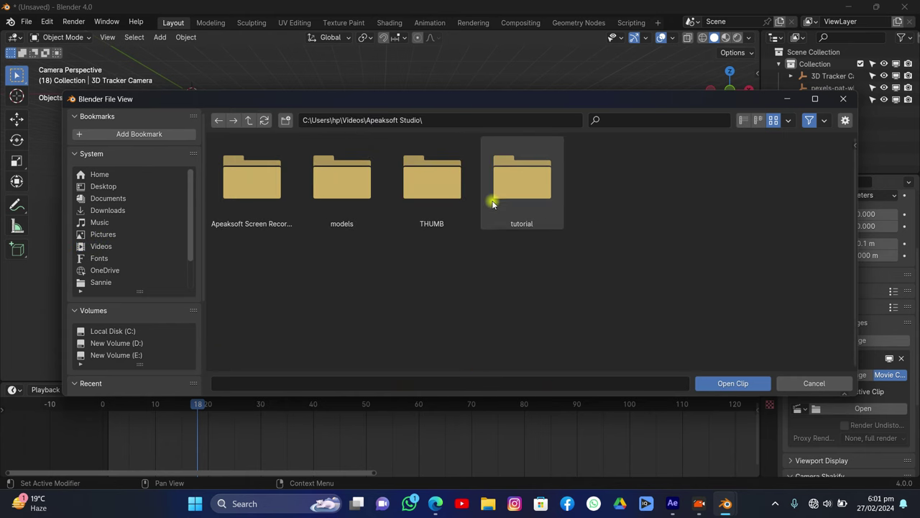
pyautogui.doubleClick(503, 194)
pyautogui.click(603, 181)
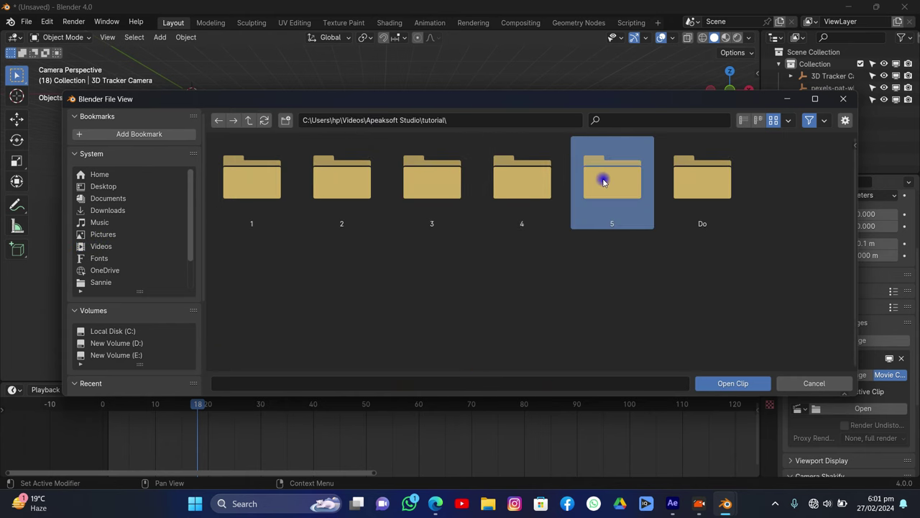
pyautogui.doubleClick(602, 181)
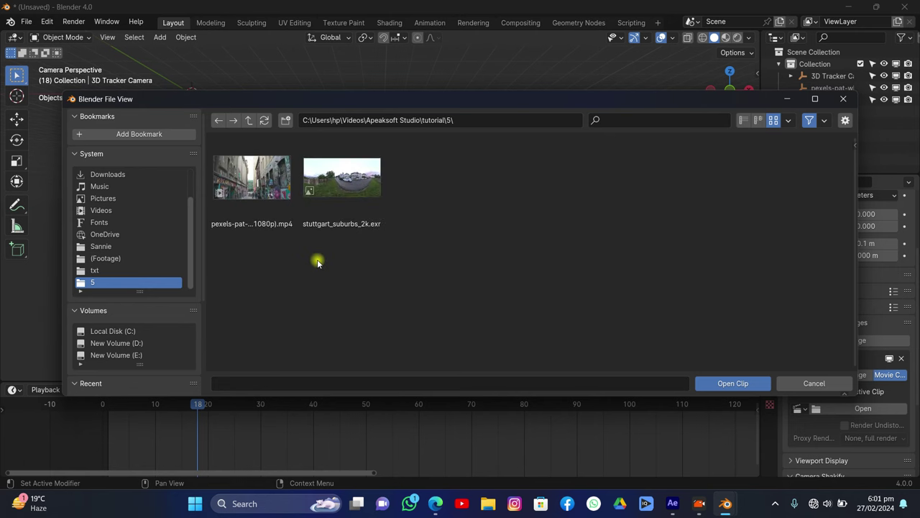
pyautogui.click(261, 201)
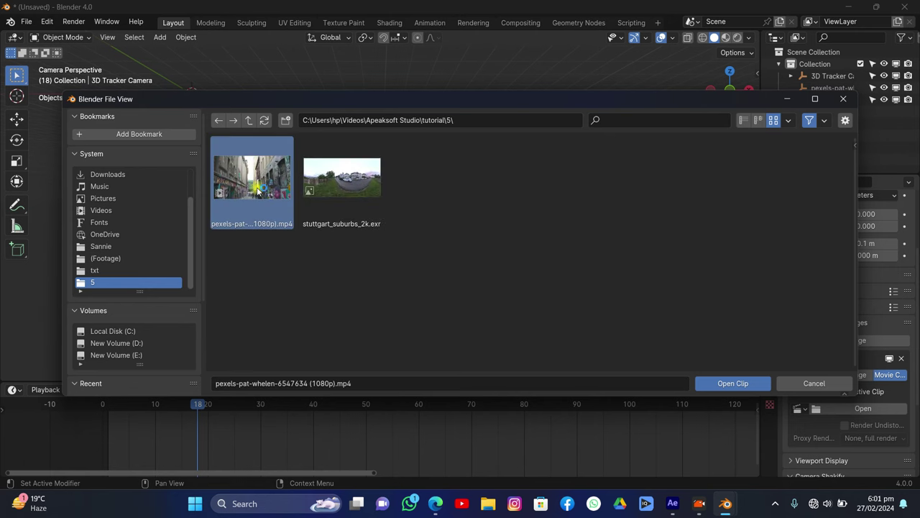
pyautogui.click(711, 382)
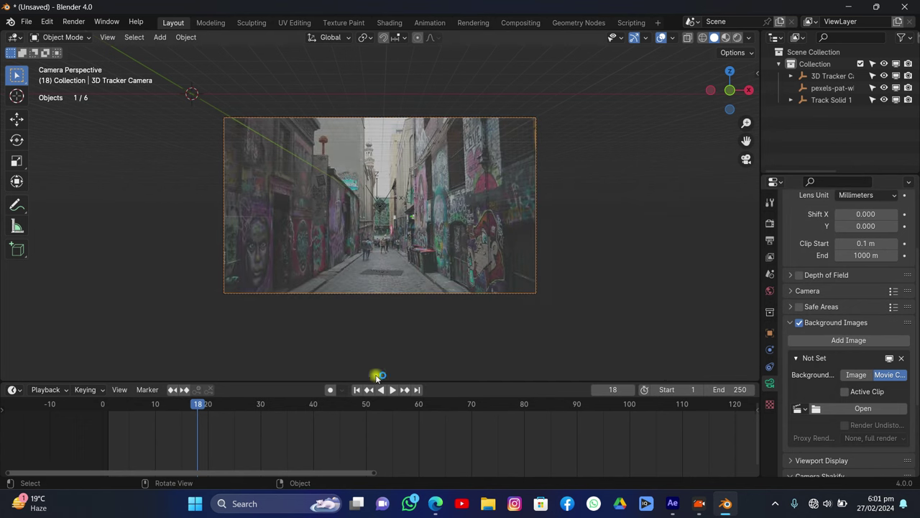
# - Rewind to the first frame, deselect the camera, and play the animation over the footage
pyautogui.click(356, 389)
pyautogui.scroll(4, 535, 123)
pyautogui.scroll(-2, 535, 122)
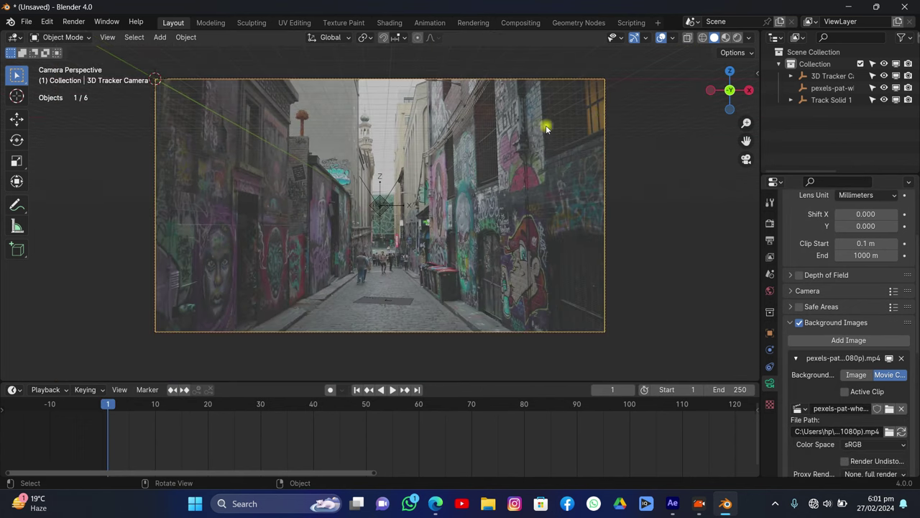
pyautogui.scroll(-3, 899, 374)
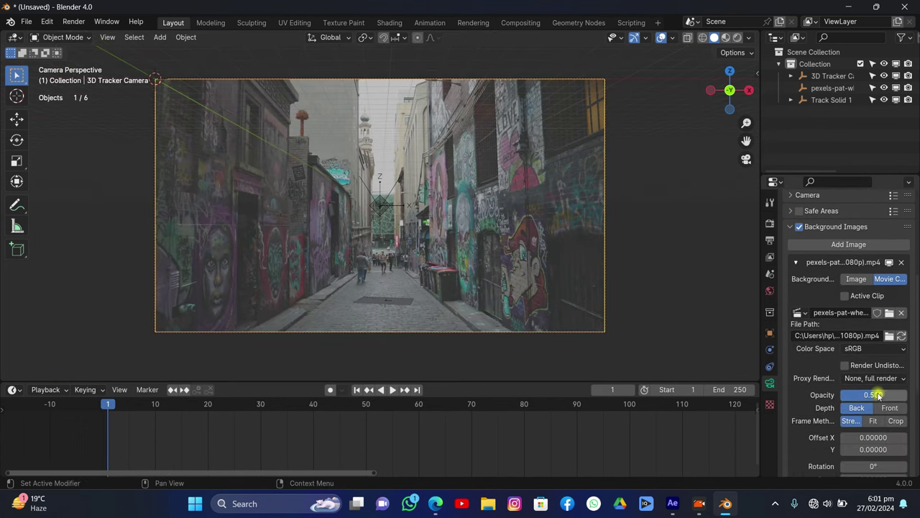
pyautogui.moveTo(874, 394); pyautogui.dragTo(907, 395)
pyautogui.click(688, 281)
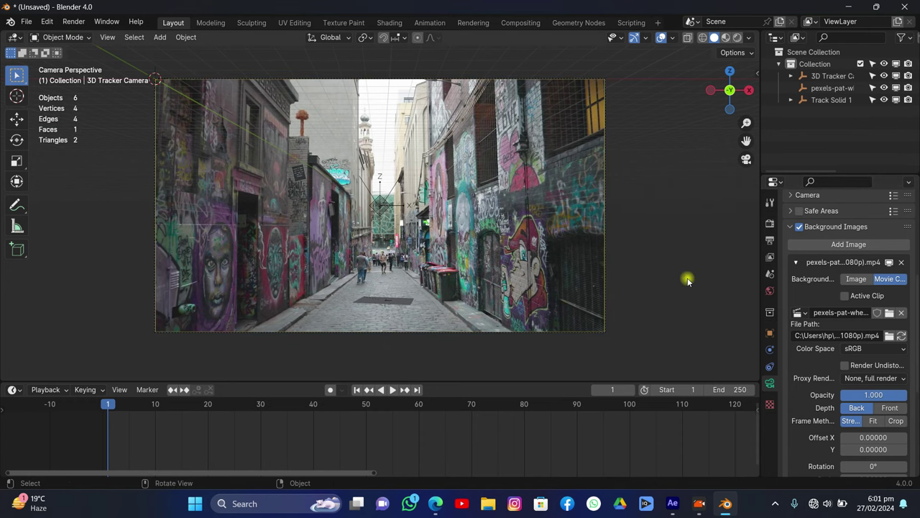
pyautogui.scroll(2, 479, 249)
pyautogui.moveTo(746, 141); pyautogui.dragTo(745, 101)
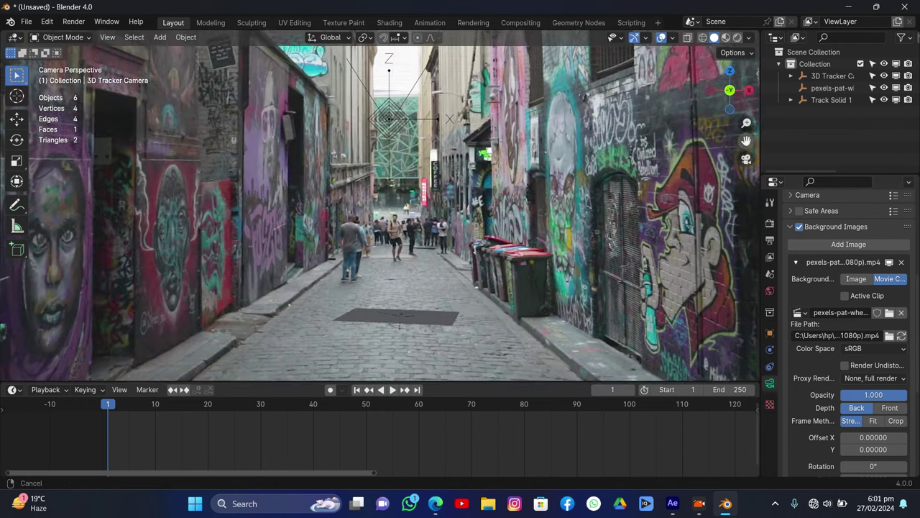
pyautogui.press('space')
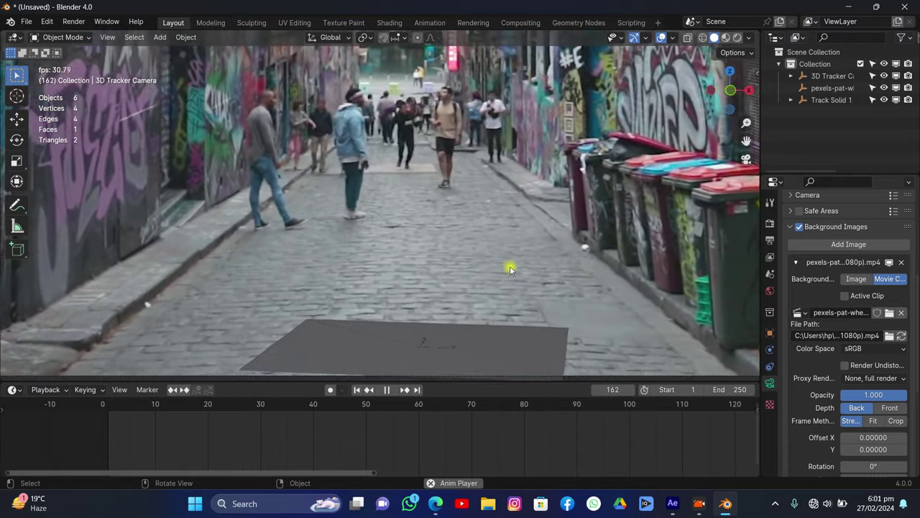
pyautogui.press('space')
# - Return to the tracker camera view and set the playhead back to frame 7
pyautogui.moveTo(510, 267); pyautogui.dragTo(517, 229, button='middle')
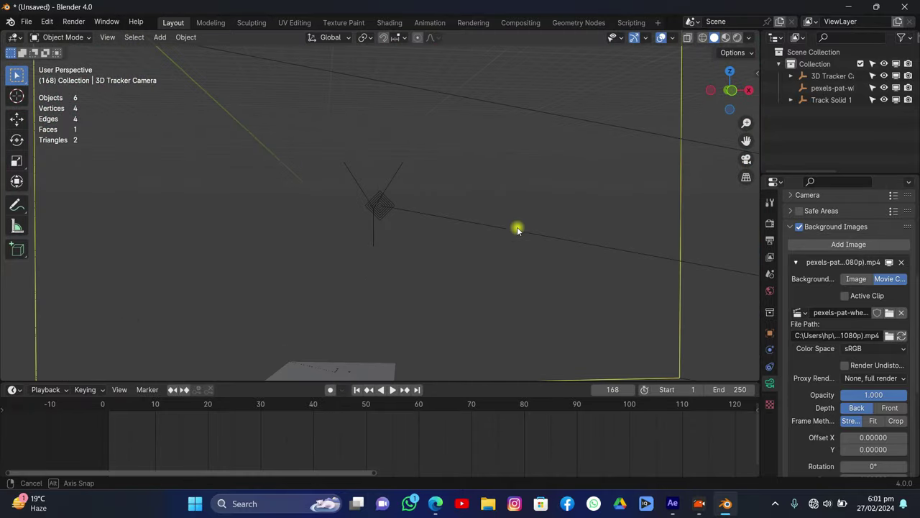
pyautogui.click(747, 159)
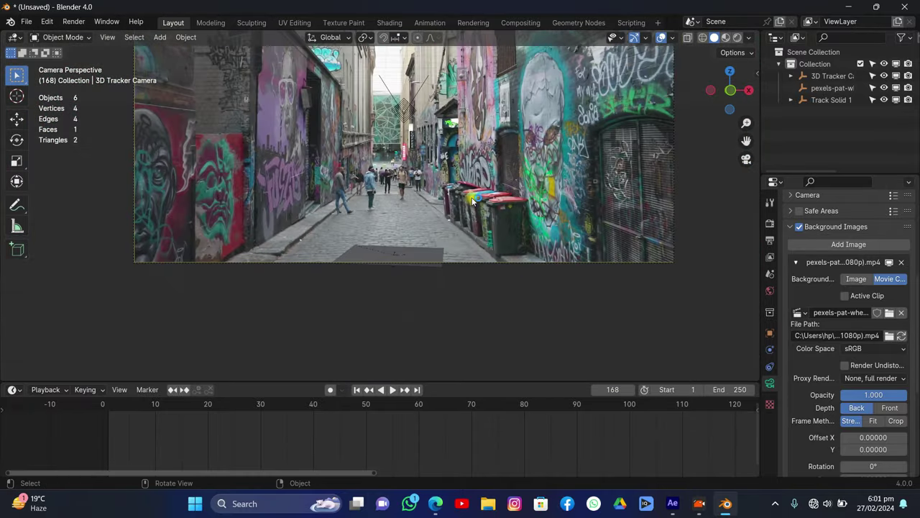
pyautogui.moveTo(746, 140); pyautogui.dragTo(565, 154)
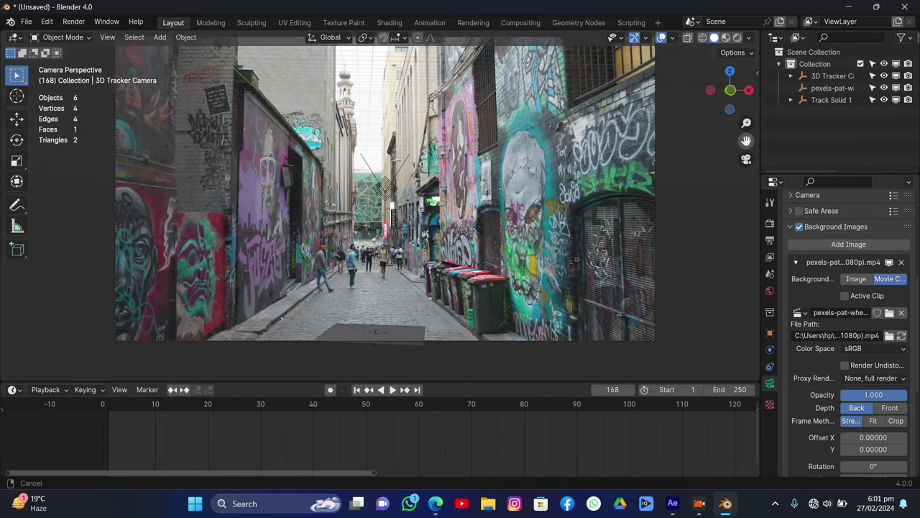
pyautogui.press('Home')
pyautogui.press('space')
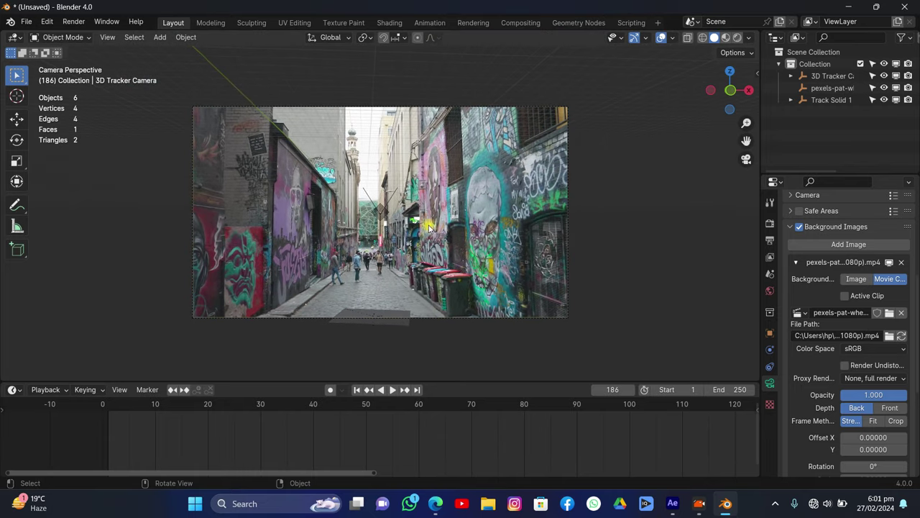
pyautogui.moveTo(191, 411); pyautogui.dragTo(140, 406)
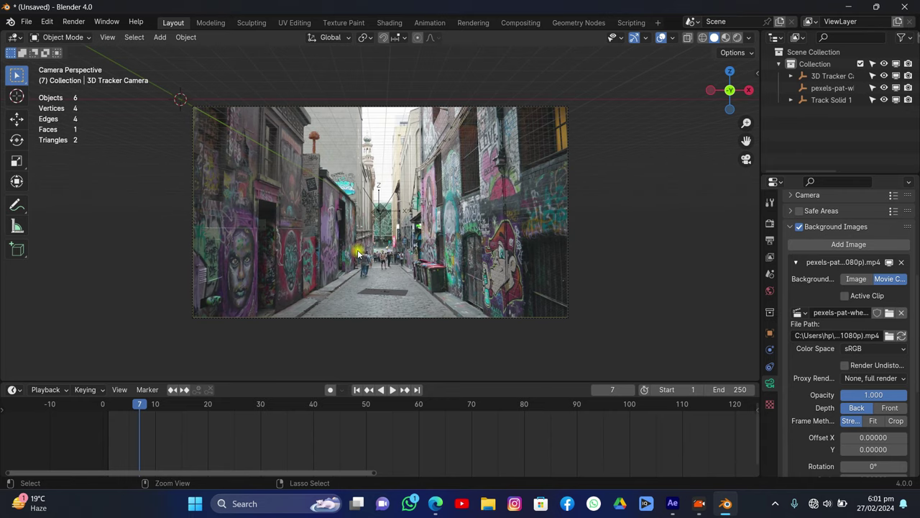
# - Save the scene as cookie vfx.blend in tutorial\5, then open the cookie1.blend model
pyautogui.hotkey('ctrl', 's')
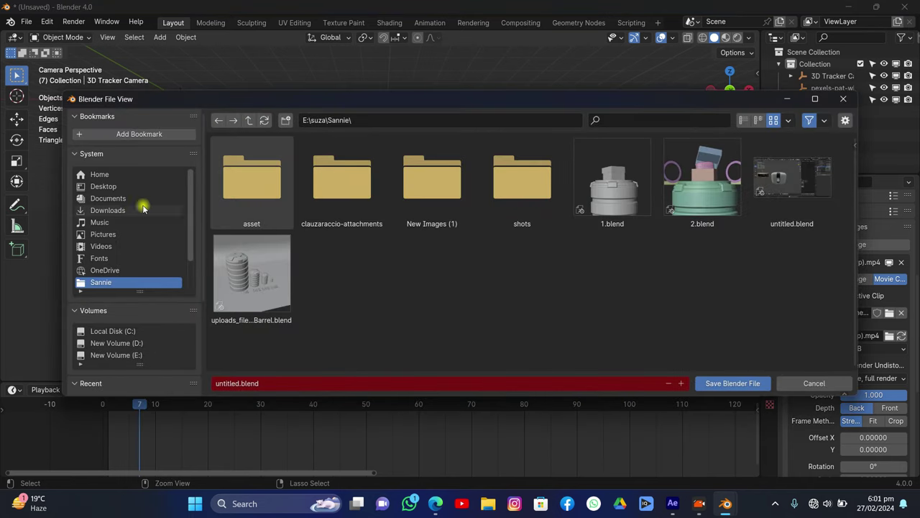
pyautogui.click(108, 236)
pyautogui.click(101, 246)
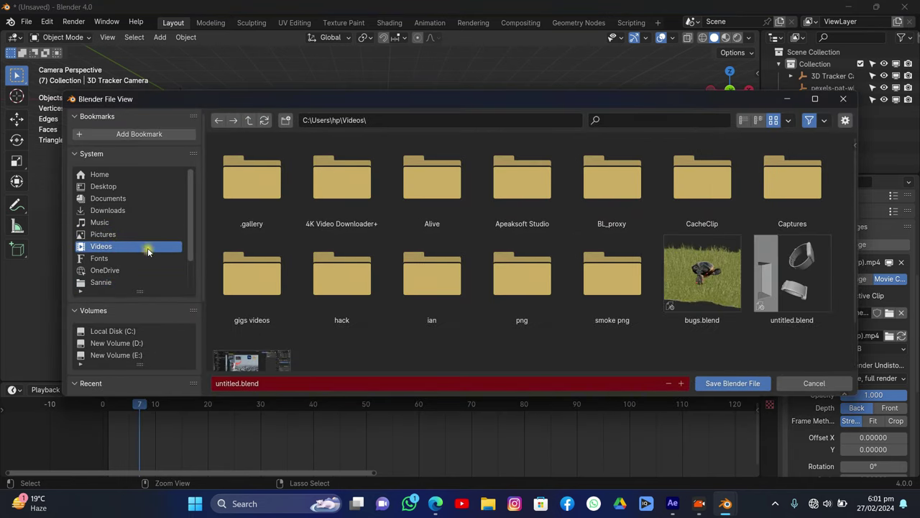
pyautogui.click(544, 191)
pyautogui.doubleClick(522, 183)
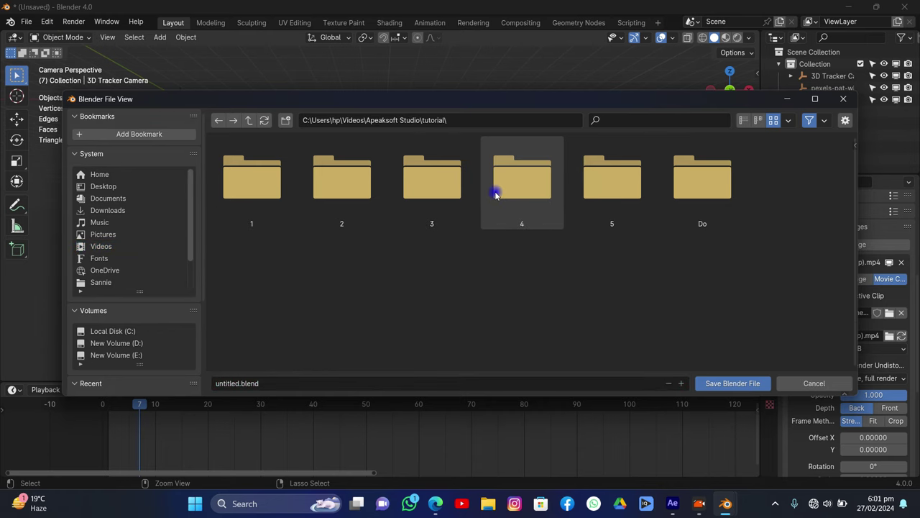
pyautogui.doubleClick(590, 188)
pyautogui.click(260, 384)
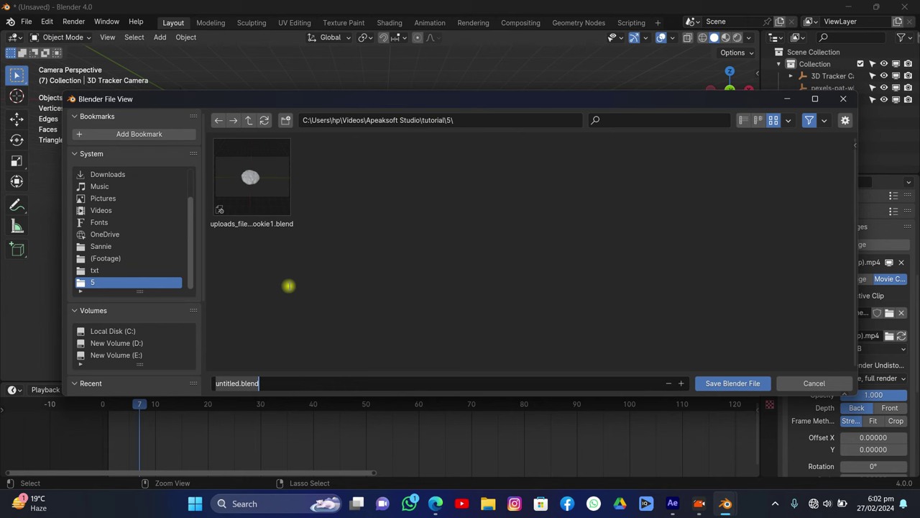
pyautogui.write('cookie vfx')
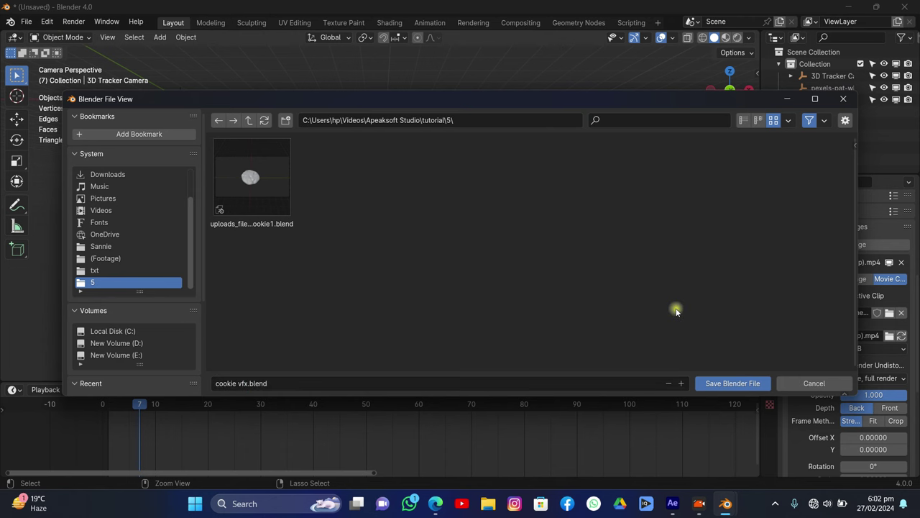
pyautogui.click(701, 383)
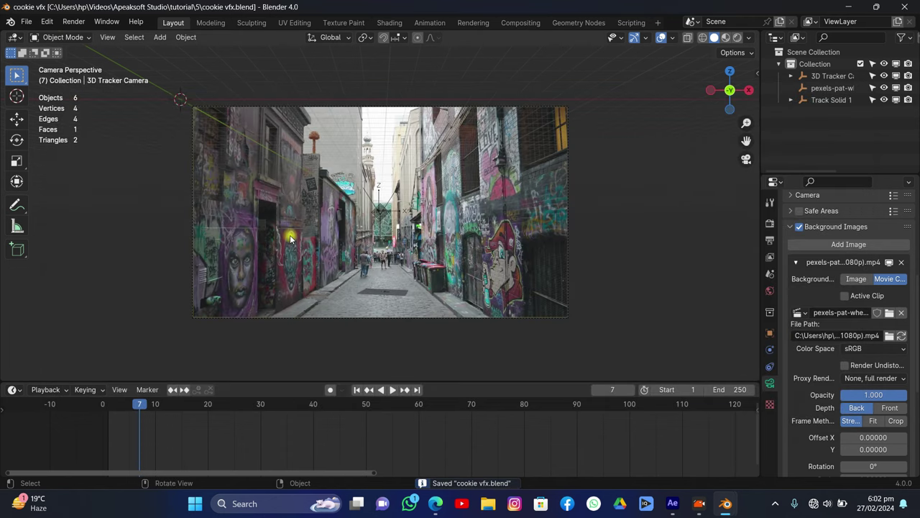
pyautogui.click(26, 22)
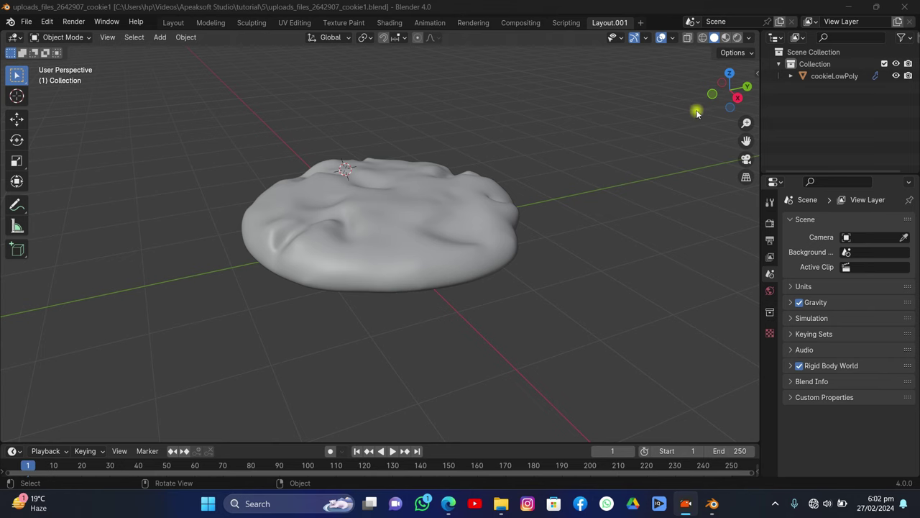
pyautogui.moveTo(719, 100); pyautogui.dragTo(612, 86)
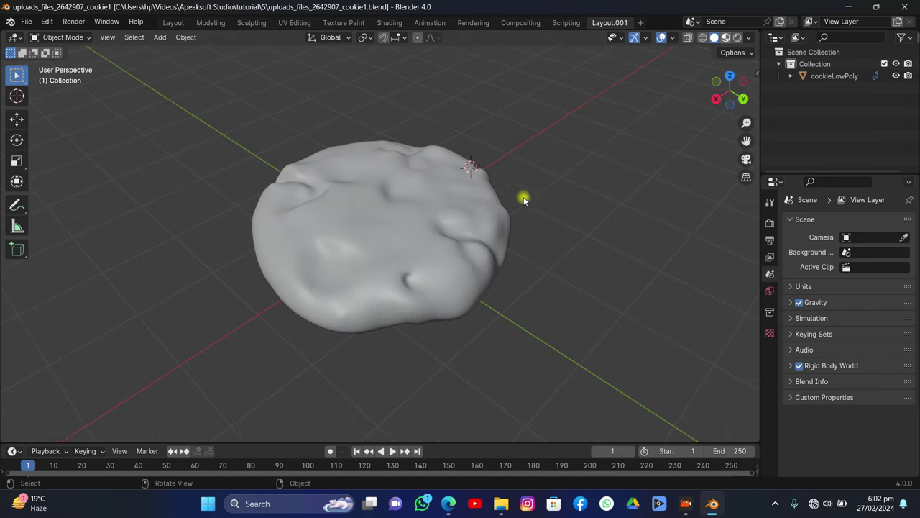
# - Show the cookie in Material Preview, select it, and inspect its mesh in Edit Mode
pyautogui.press('z')
pyautogui.press('2')
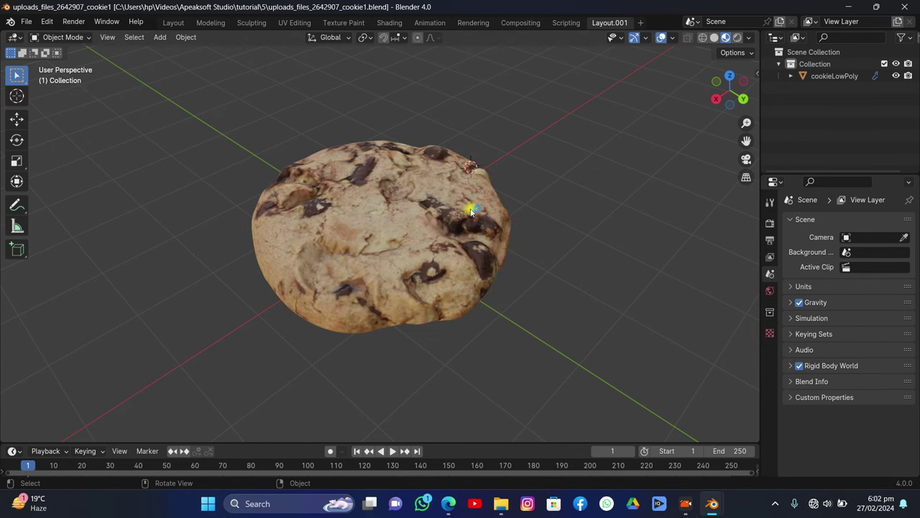
pyautogui.moveTo(732, 89); pyautogui.dragTo(427, 203)
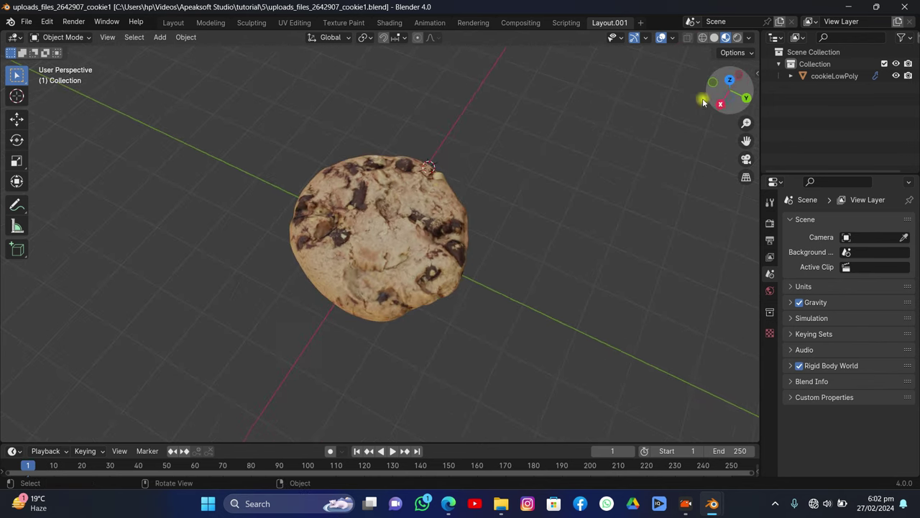
pyautogui.click(427, 205)
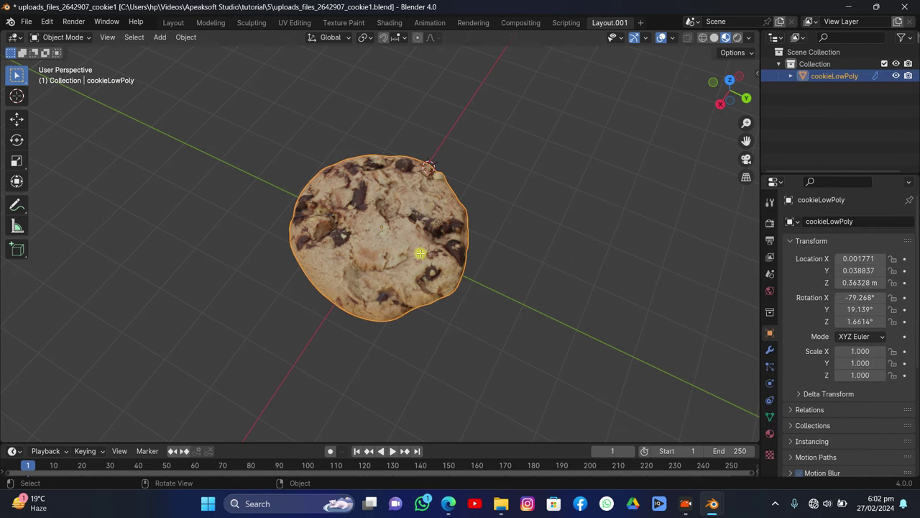
pyautogui.press('Tab')
pyautogui.scroll(4, 421, 284)
pyautogui.moveTo(751, 107); pyautogui.dragTo(729, 105)
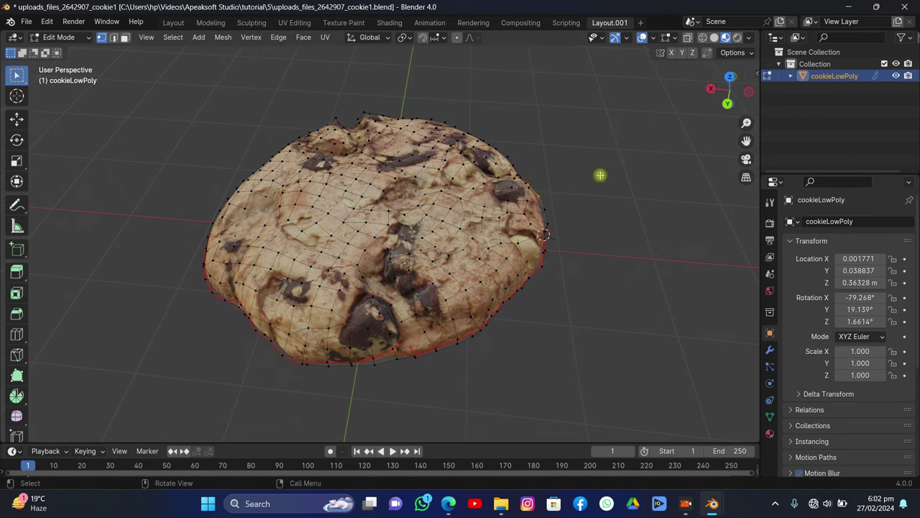
pyautogui.press('Tab')
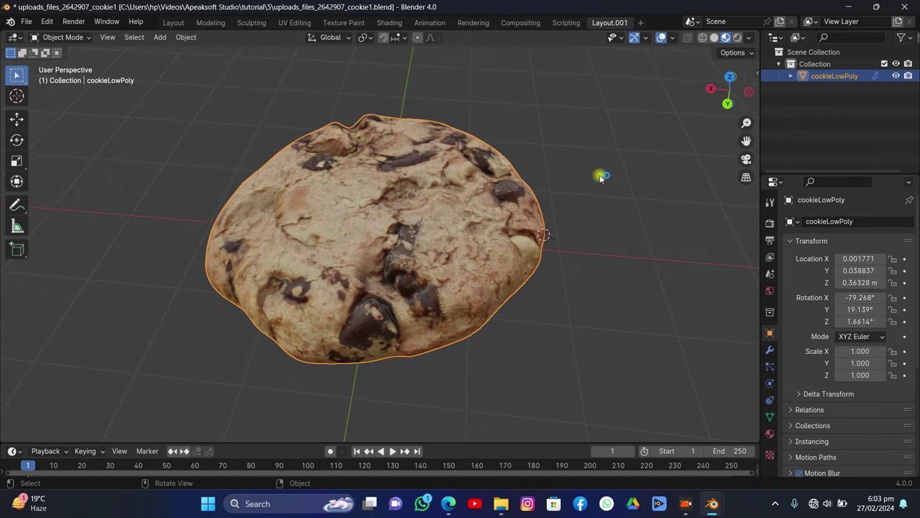
pyautogui.scroll(-2, 607, 171)
pyautogui.moveTo(729, 91); pyautogui.dragTo(728, 94)
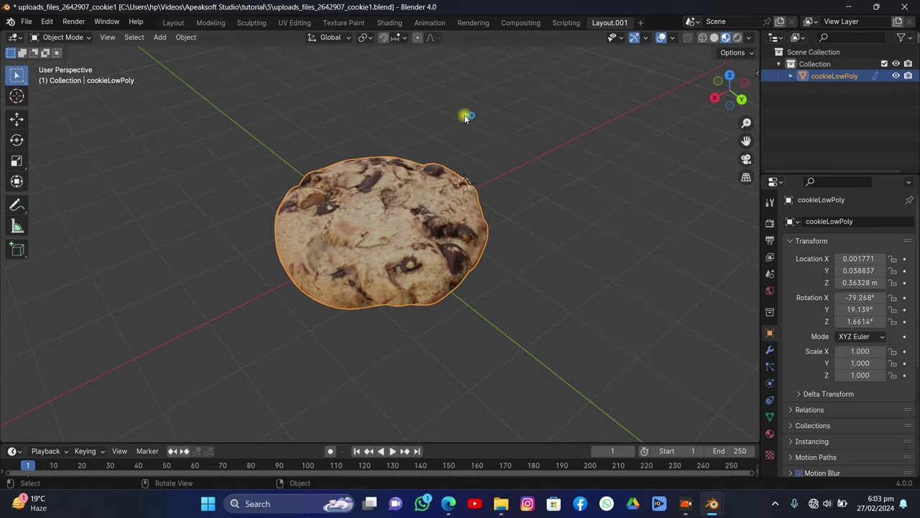
# - Copy the cookie object, save cookie1.blend, and paste cookieLowPoly into the cookie vfx scene
pyautogui.hotkey('ctrl', 'c')
pyautogui.click(440, 189)
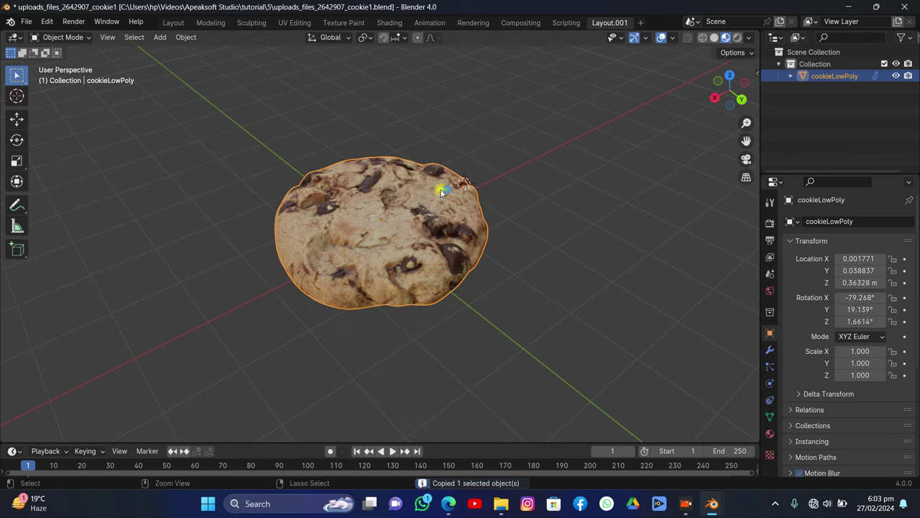
pyautogui.hotkey('ctrl', 's')
pyautogui.moveTo(714, 507)
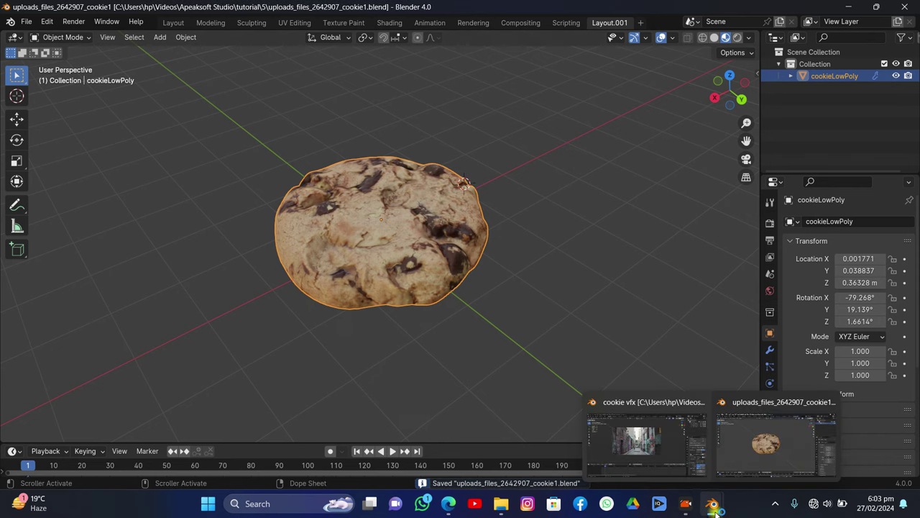
pyautogui.click(647, 440)
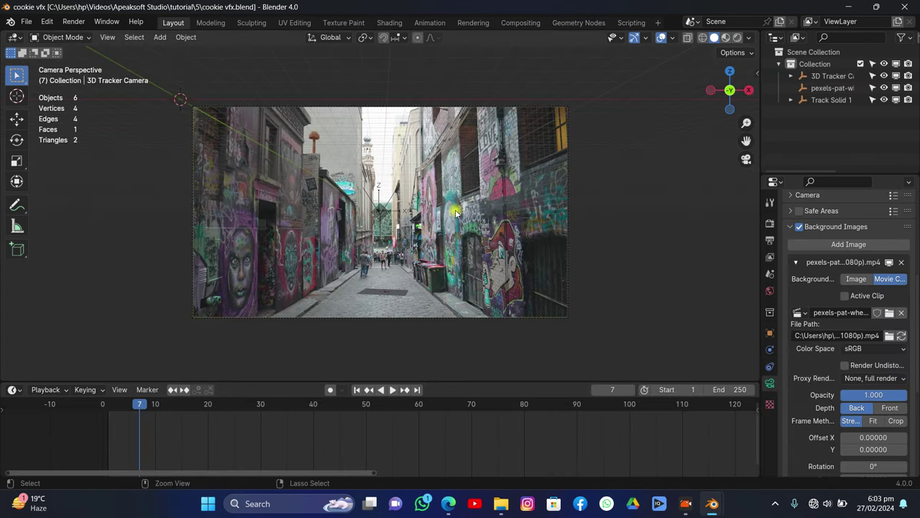
pyautogui.hotkey('ctrl', 'v')
pyautogui.moveTo(709, 76); pyautogui.dragTo(712, 77)
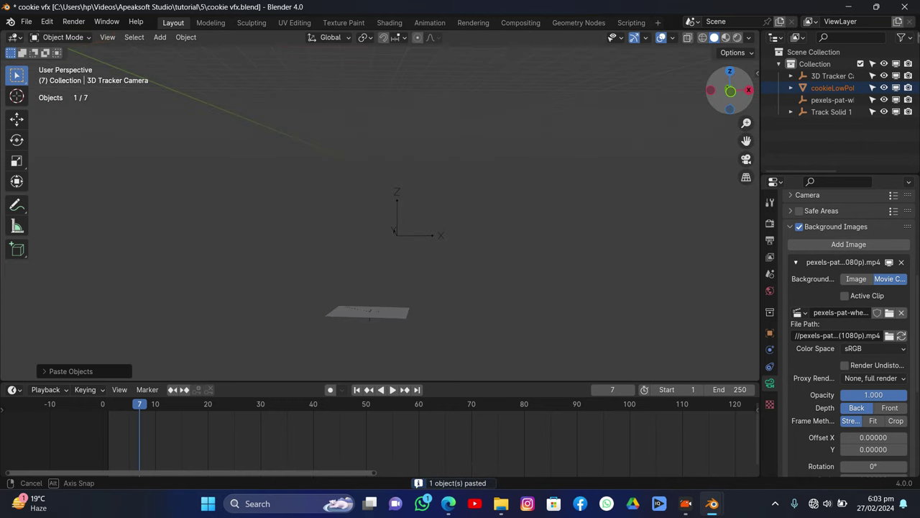
pyautogui.moveTo(557, 144); pyautogui.dragTo(577, 168, button='middle')
pyautogui.moveTo(729, 89); pyautogui.dragTo(735, 95)
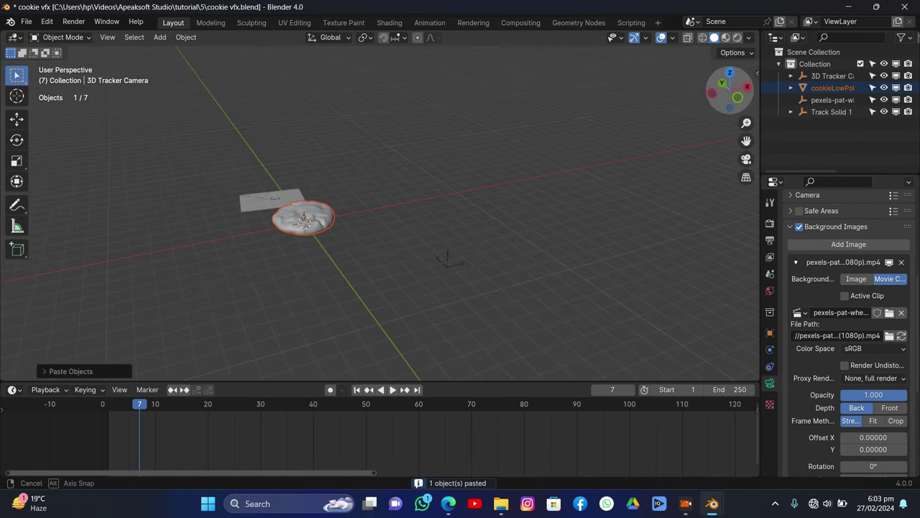
pyautogui.click(323, 220)
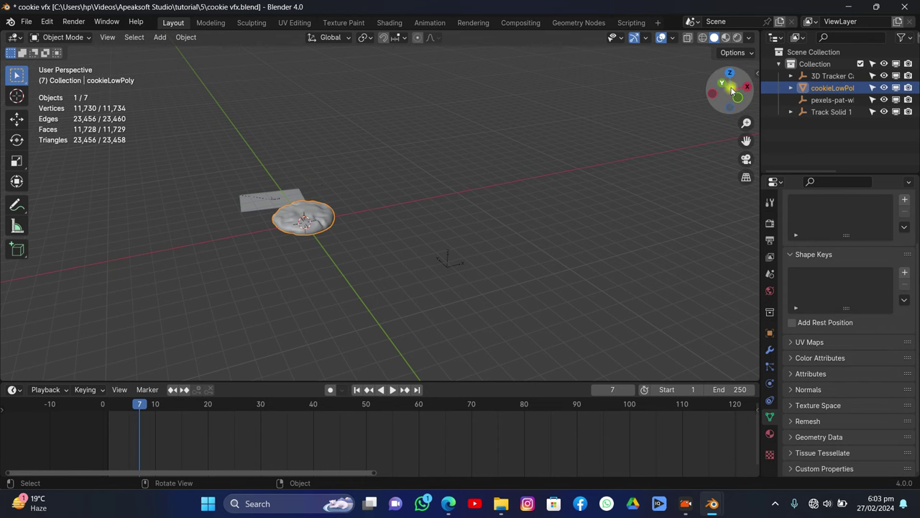
# - Move the 3D cursor to the Track Solid 1 Anchor Point
pyautogui.moveTo(730, 89); pyautogui.dragTo(728, 96)
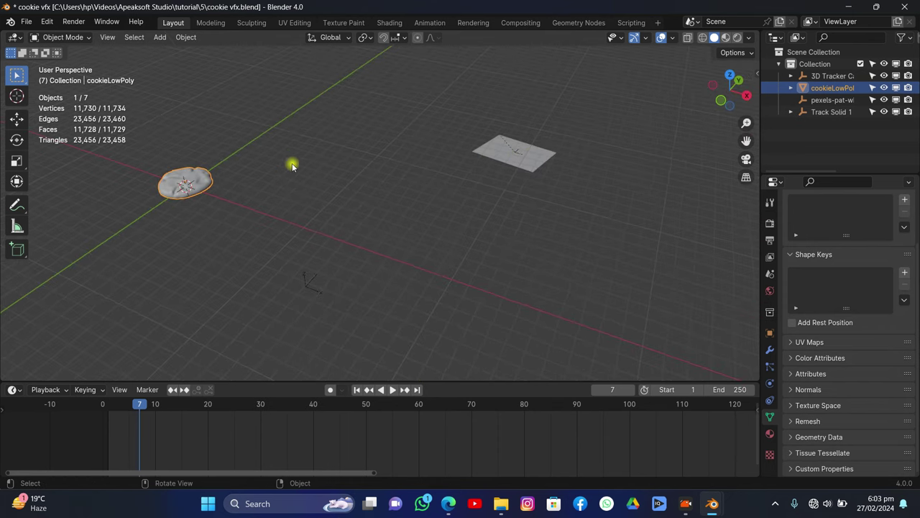
pyautogui.click(518, 153)
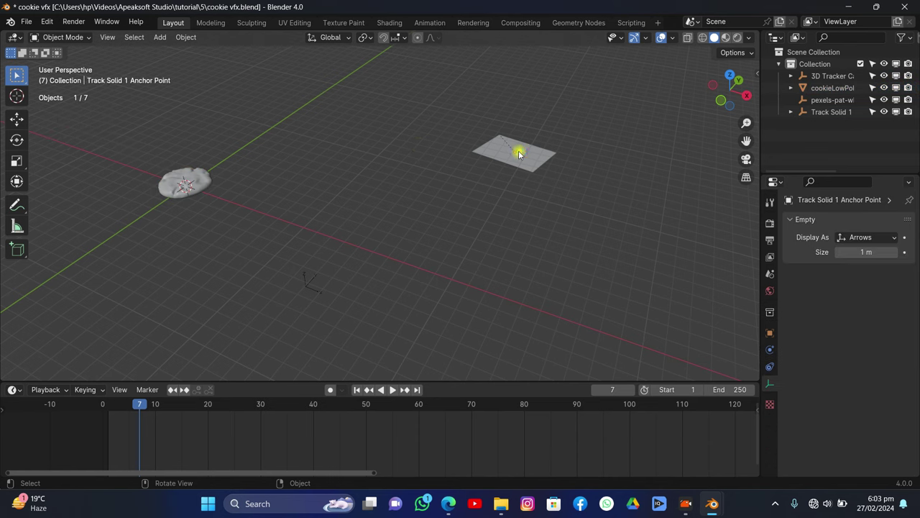
pyautogui.hotkey('shift', 's')
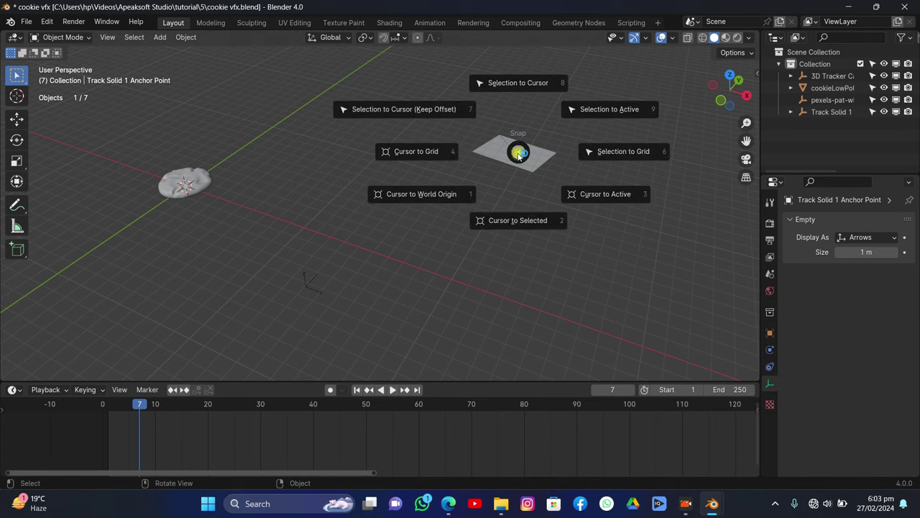
pyautogui.click(512, 223)
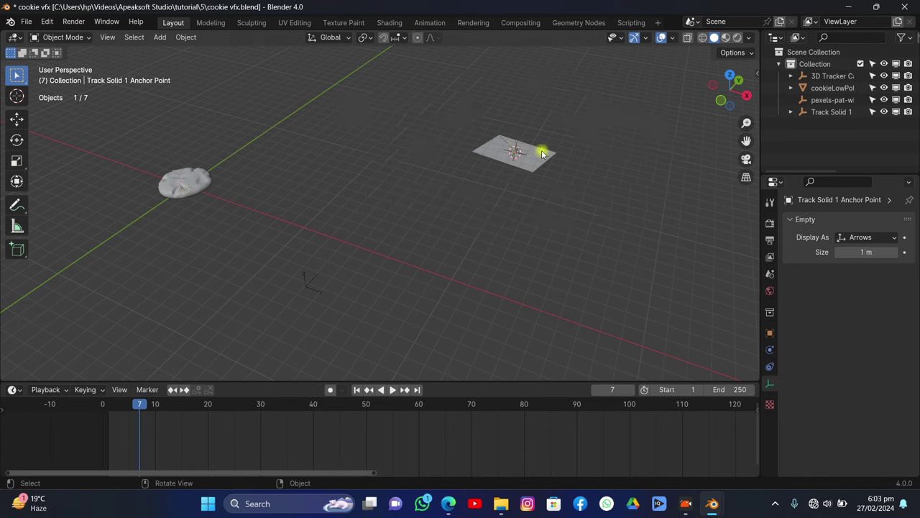
# - Snap the cookieLowPoly onto the anchor point's location
pyautogui.click(194, 175)
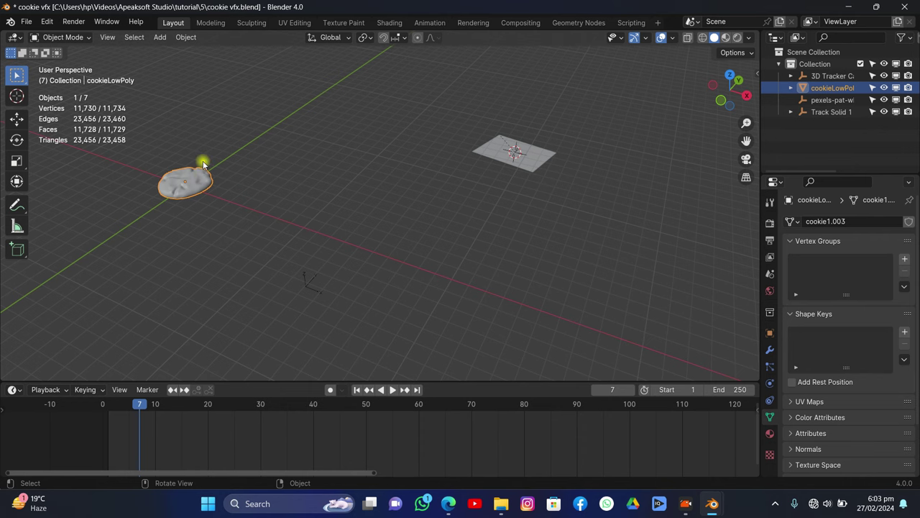
pyautogui.hotkey('shift', 's')
pyautogui.click(202, 116)
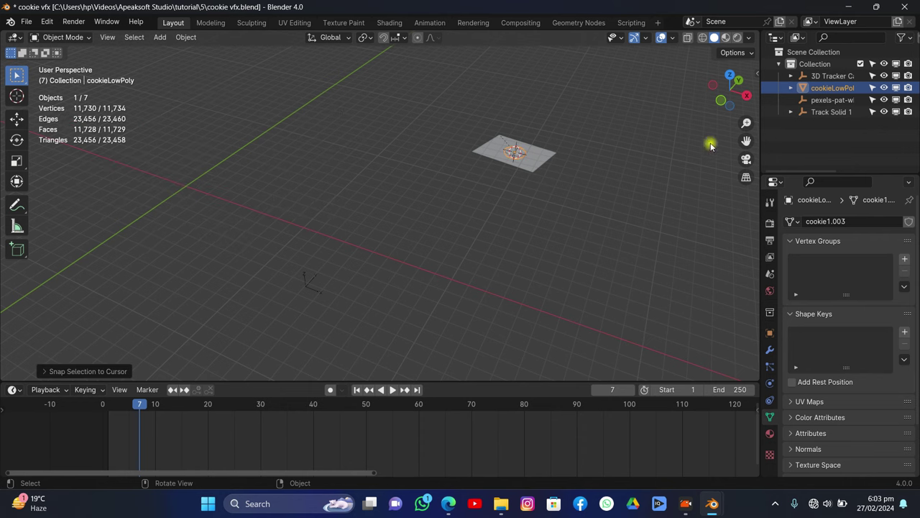
# - Snap the cookie to the 3D cursor and view it through the scene camera
pyautogui.click(746, 159)
pyautogui.press('Home')
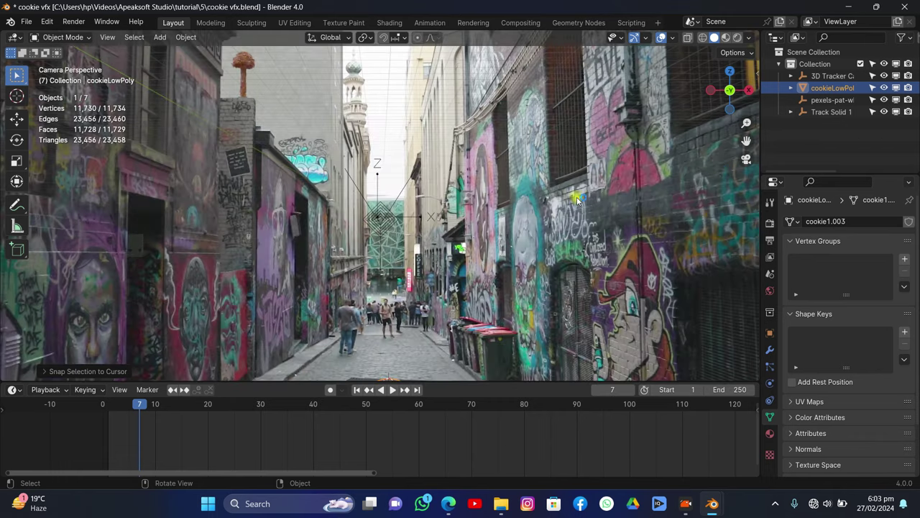
pyautogui.scroll(3, 747, 144)
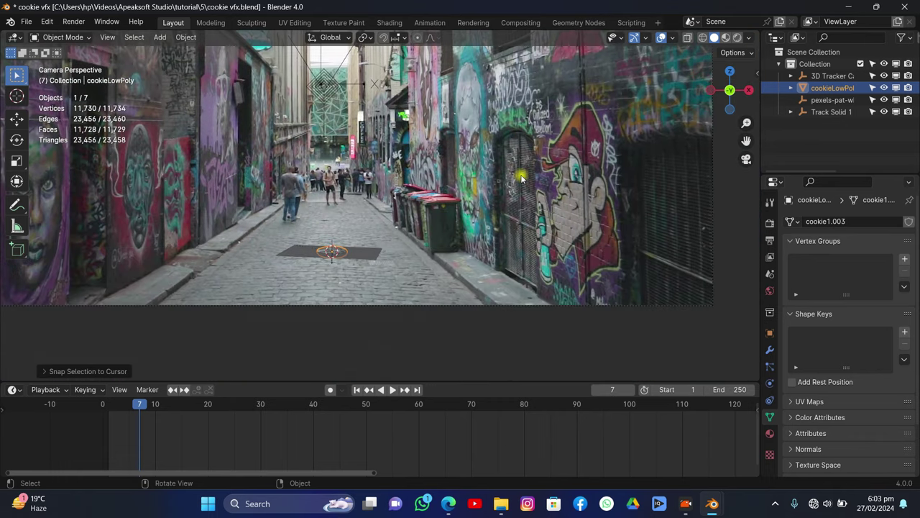
pyautogui.scroll(3, 519, 176)
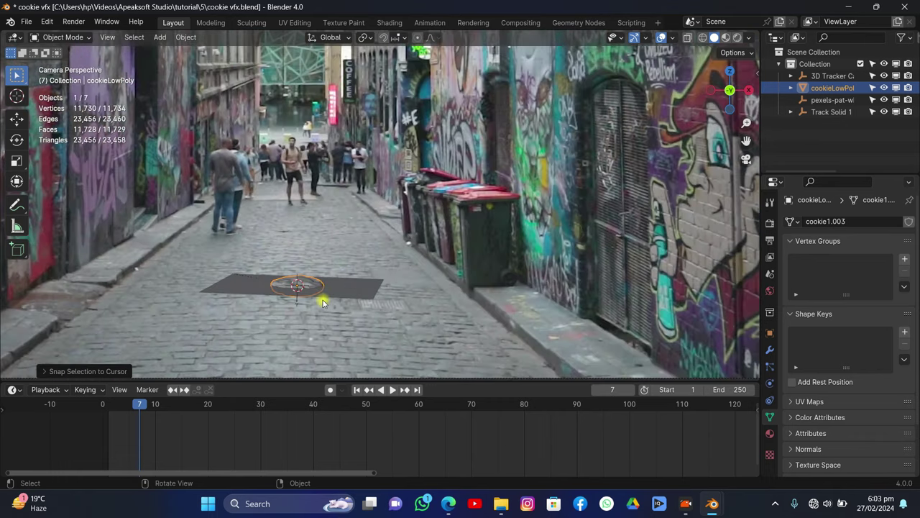
# - Scale the cookie up about four times and lift it above the ground plane
pyautogui.press('s')
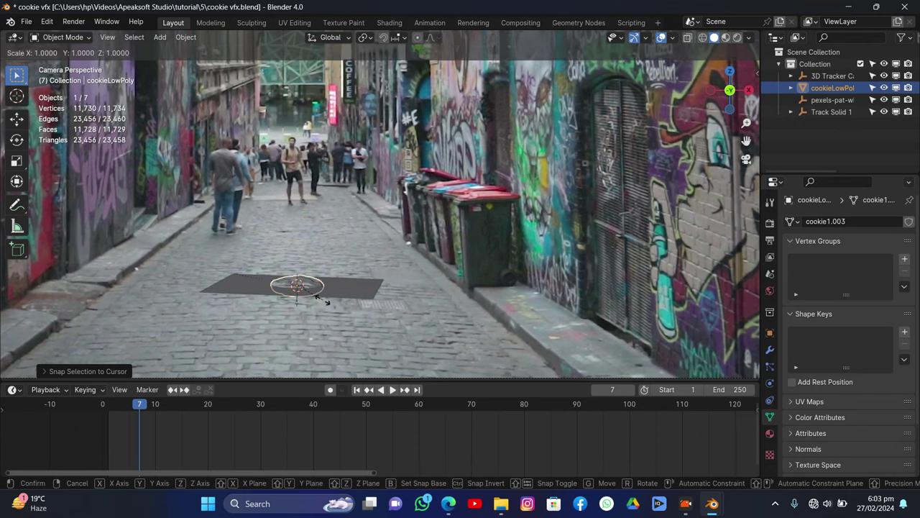
pyautogui.click(409, 333)
pyautogui.click(17, 118)
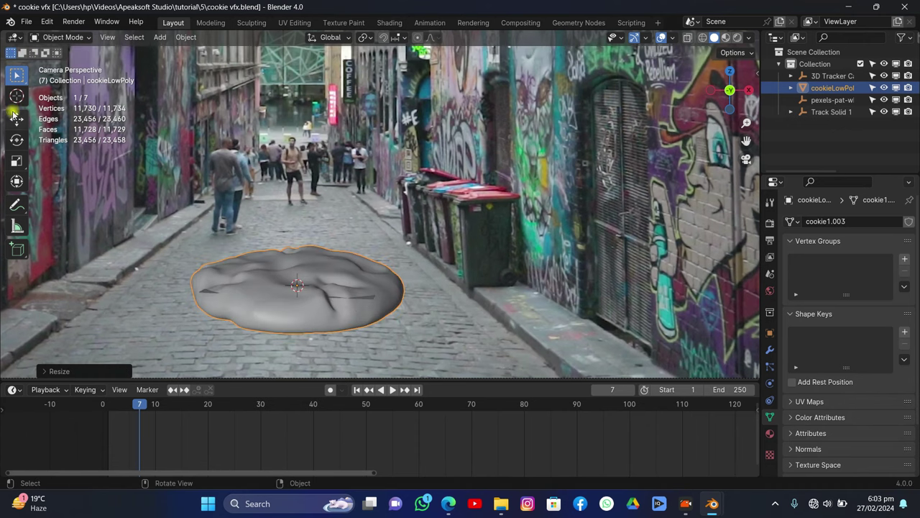
pyautogui.moveTo(298, 250); pyautogui.dragTo(303, 216)
pyautogui.click(328, 116)
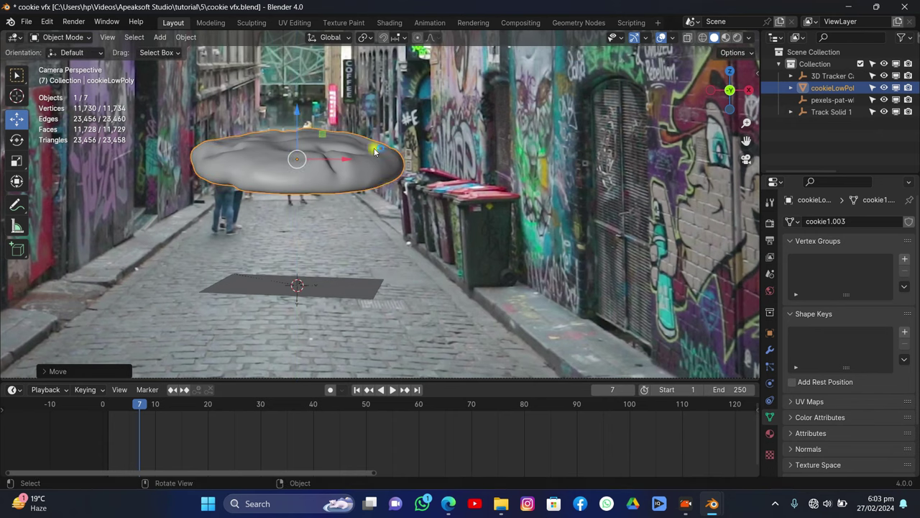
# - Play the animation to check the hovering cookie over the footage
pyautogui.press('space')
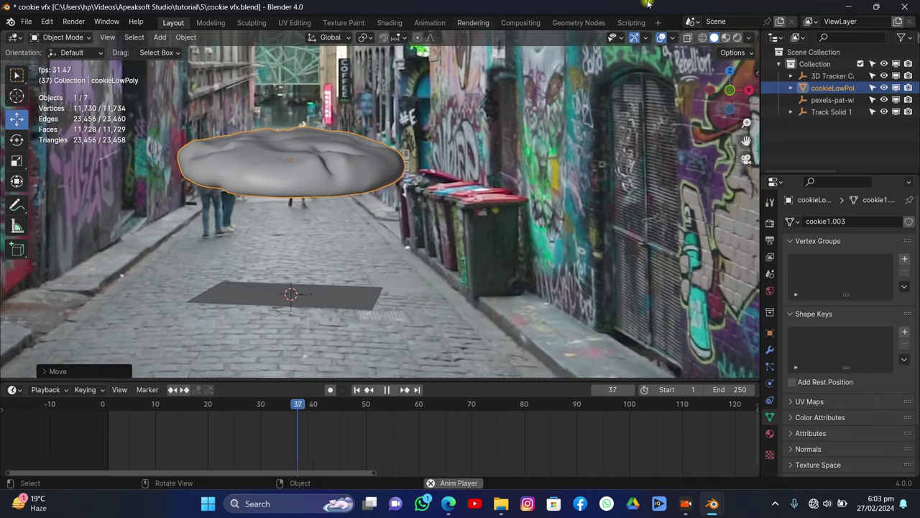
pyautogui.click(467, 133)
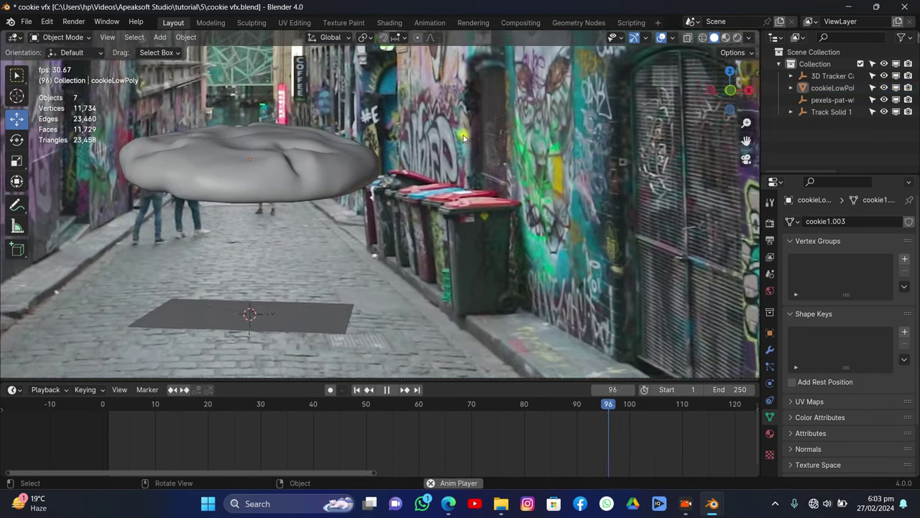
pyautogui.press('space')
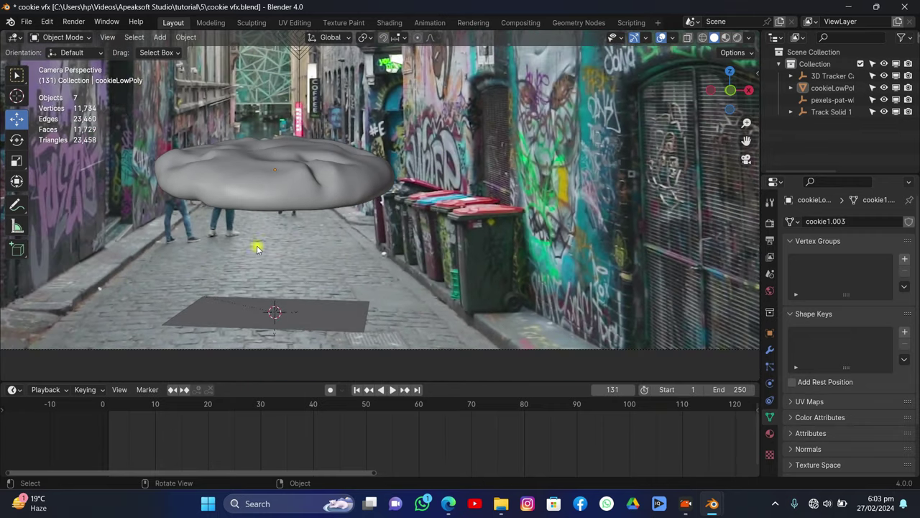
# - At frame 10, tilt the cookie onto a steep diagonal using trackball rotation
pyautogui.click(155, 403)
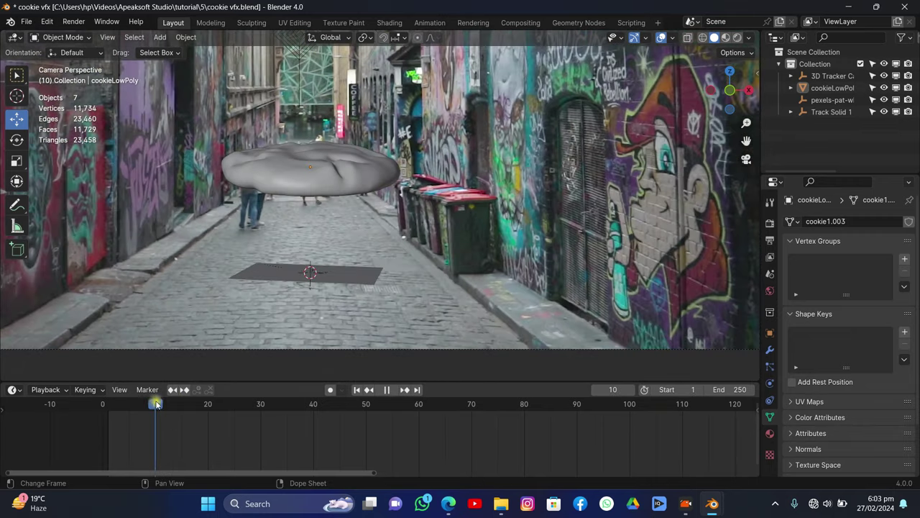
pyautogui.click(291, 158)
pyautogui.press('r')
pyautogui.press('r')
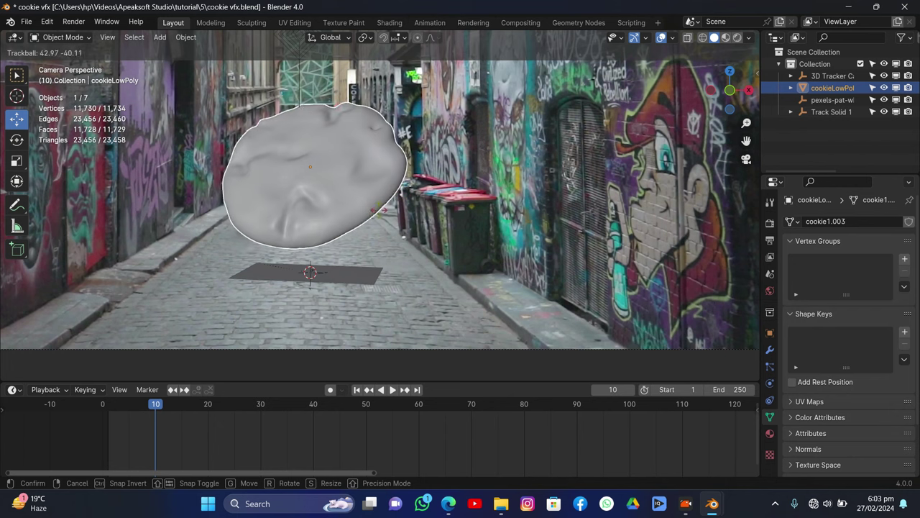
pyautogui.press('Return')
pyautogui.press('r')
pyautogui.press('r')
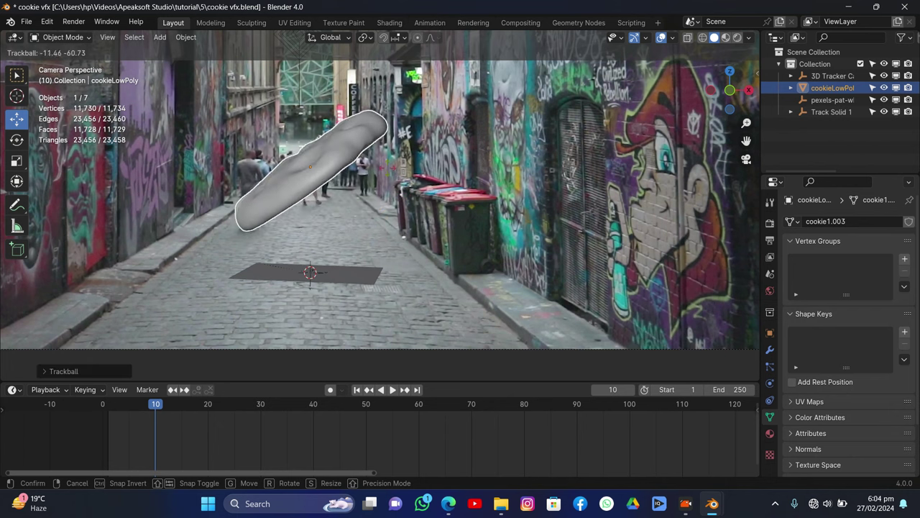
pyautogui.press('Return')
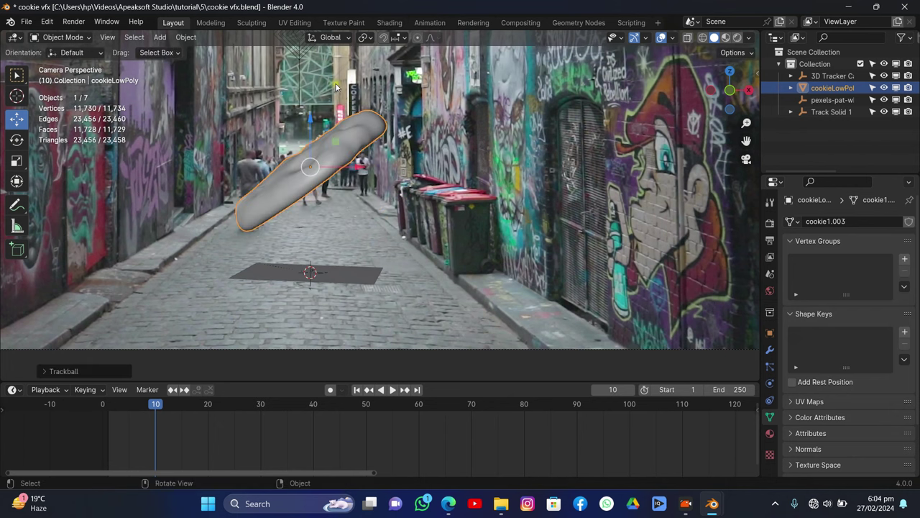
# - Switch transform orientation to Local and turn the cookie slightly about its local Z axis
pyautogui.click(329, 38)
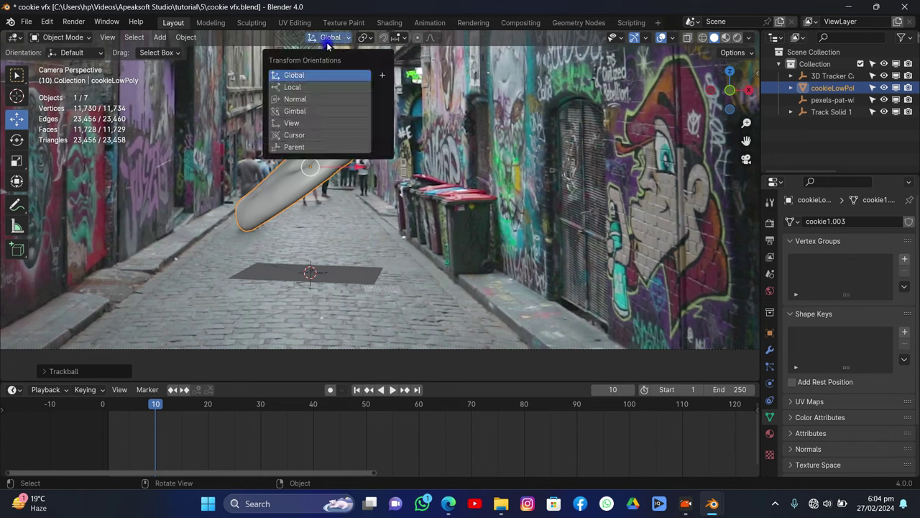
pyautogui.click(306, 87)
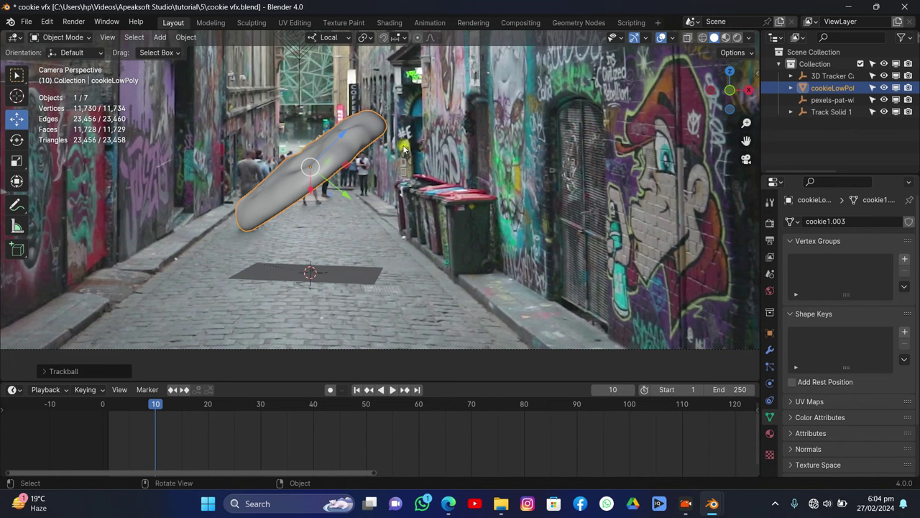
pyautogui.press('r')
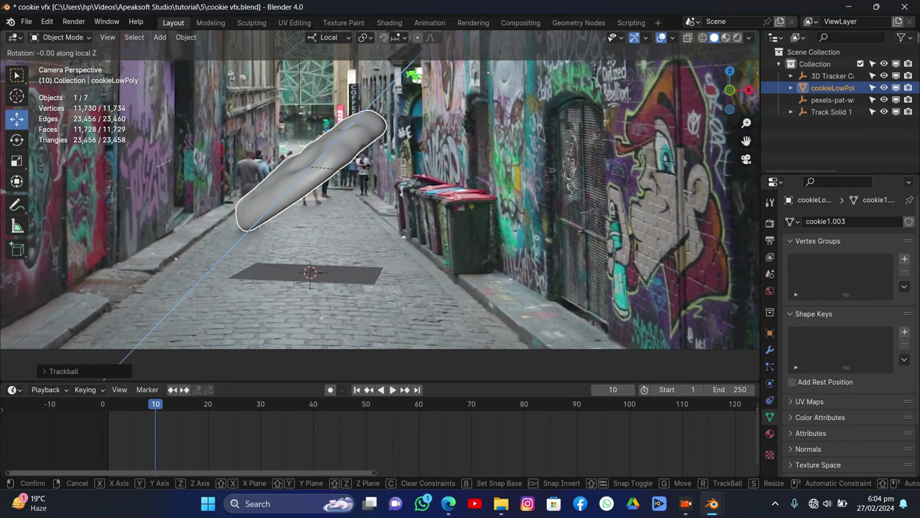
pyautogui.press('z')
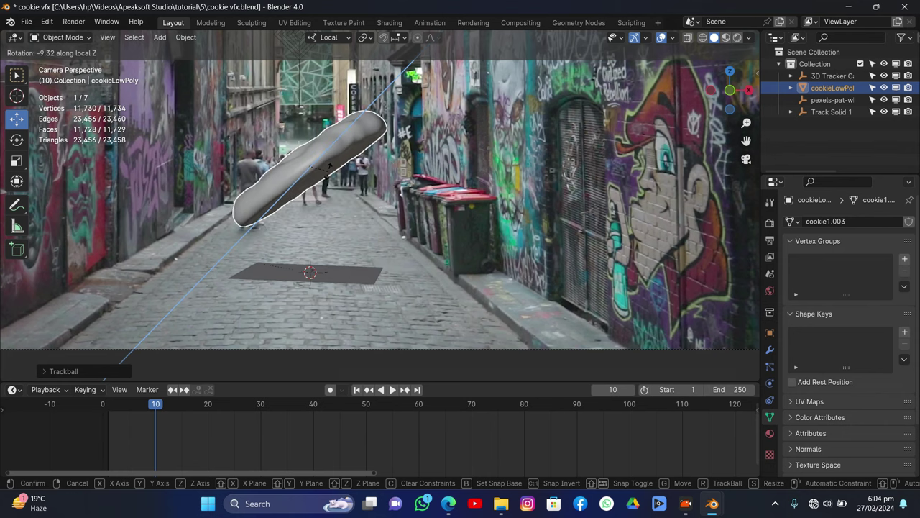
pyautogui.click(328, 171)
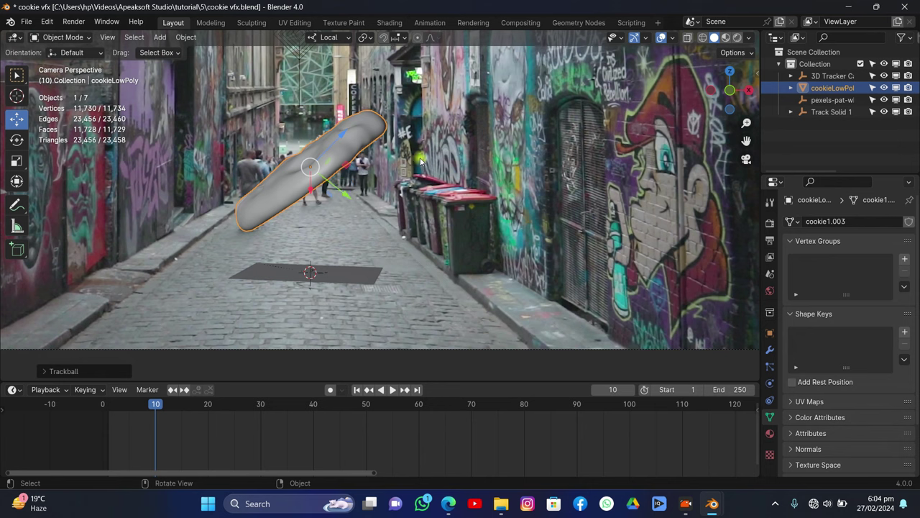
pyautogui.click(319, 37)
# - Restore Global orientation, steepen the cookie's tilt at frame 5, and keyframe its rotation at frame 1
pyautogui.click(316, 75)
pyautogui.press('Left')
pyautogui.press('Left')
pyautogui.press('Left')
pyautogui.press('Left')
pyautogui.press('Left')
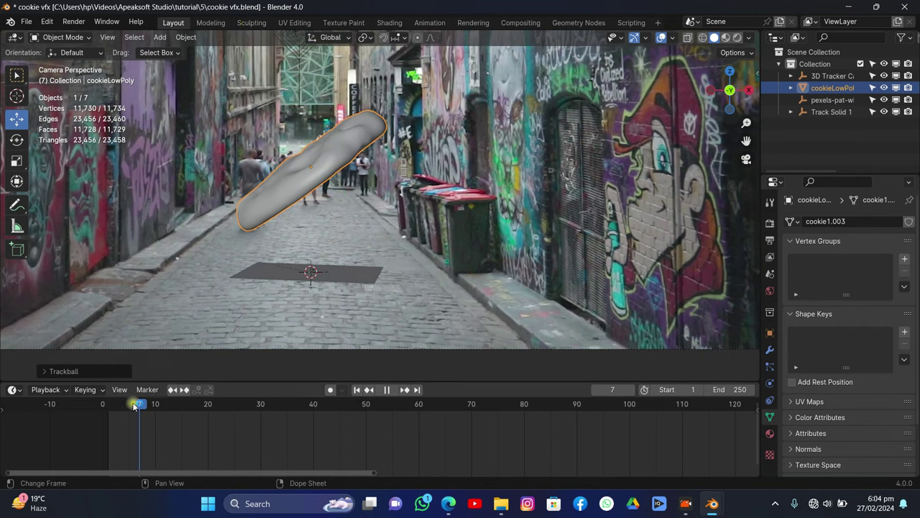
pyautogui.press('r')
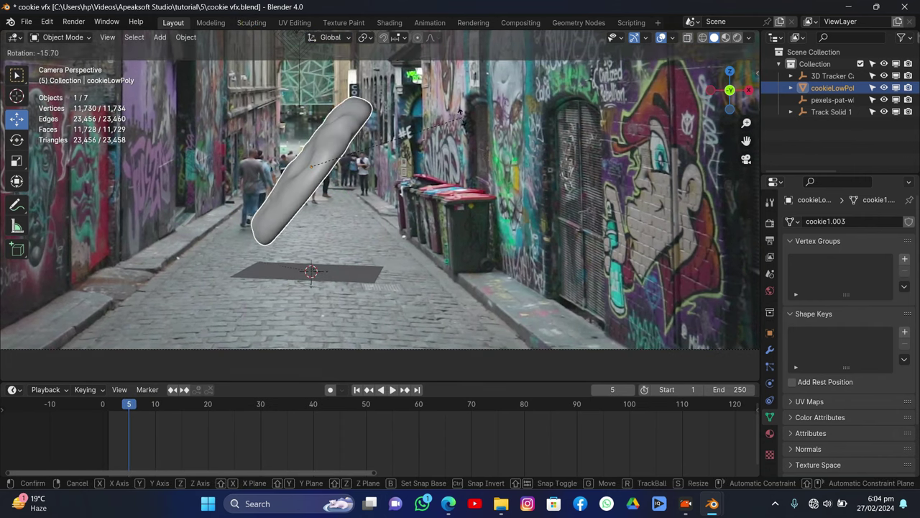
pyautogui.click(432, 144)
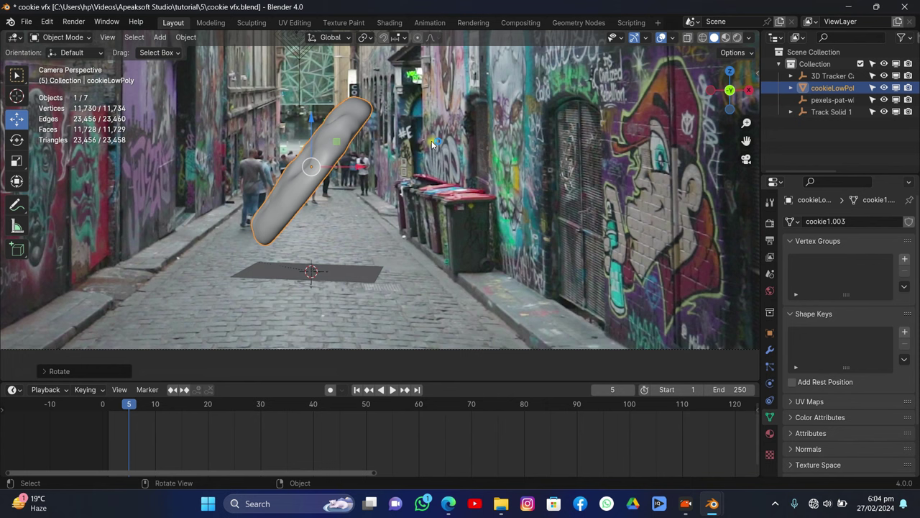
pyautogui.click(357, 390)
pyautogui.press('i')
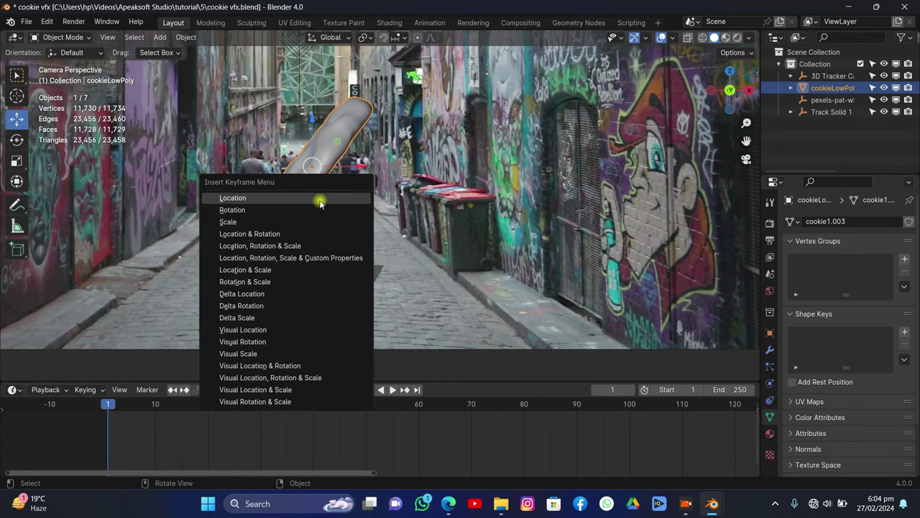
pyautogui.click(306, 206)
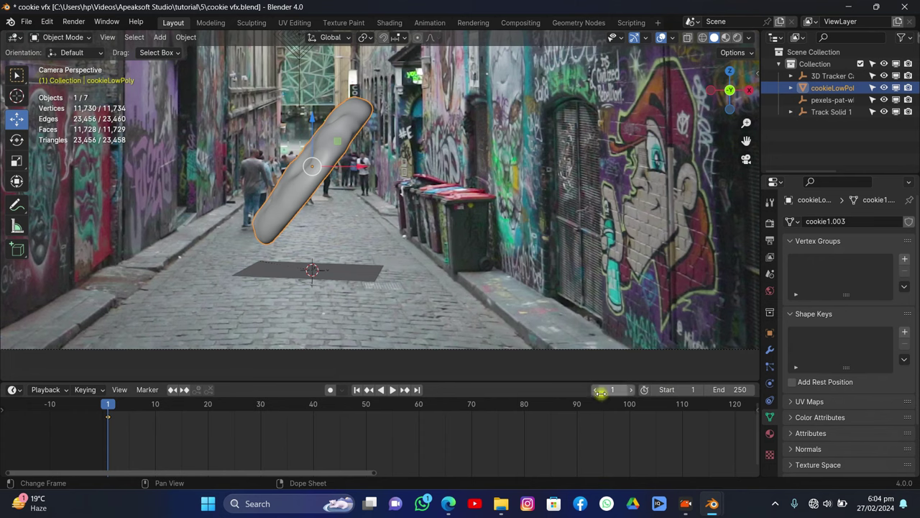
# - At frame 250, turn the cookie around global Z and keyframe that rotation
pyautogui.click(417, 390)
pyautogui.scroll(-2, 358, 227)
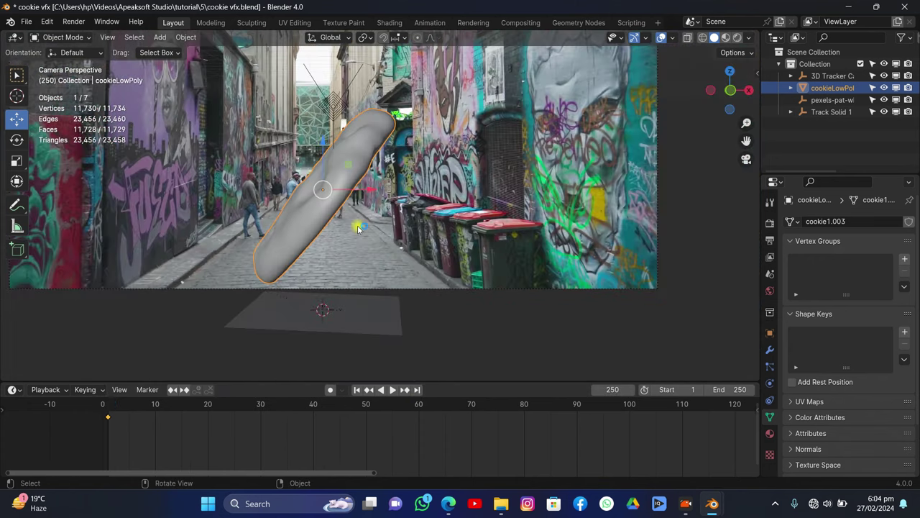
pyautogui.press('r')
pyautogui.press('z')
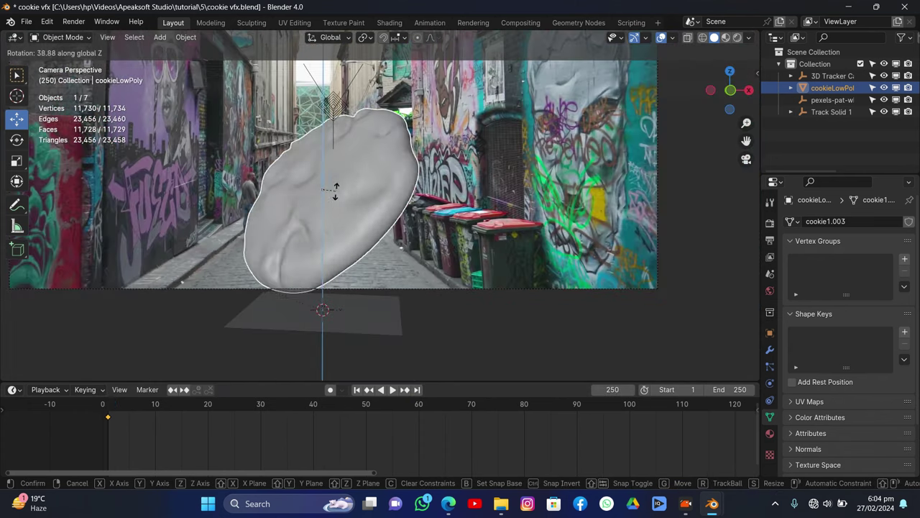
pyautogui.click(329, 191)
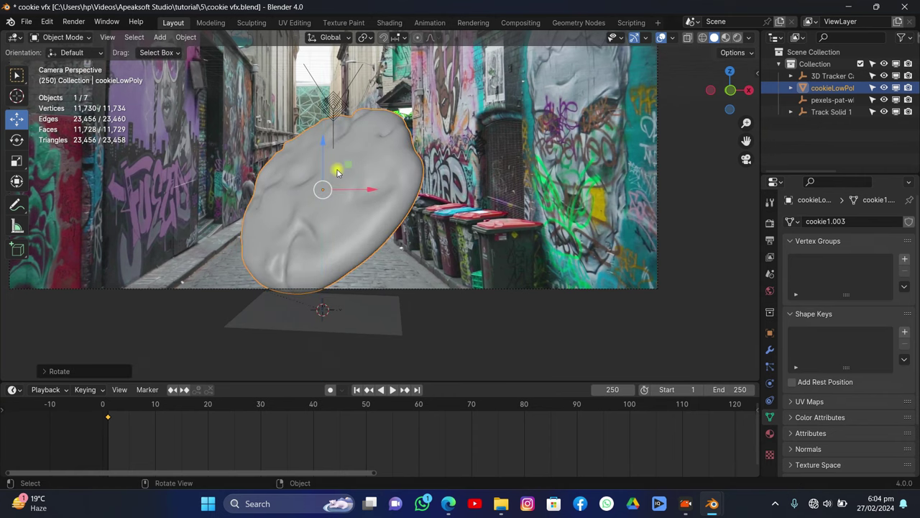
pyautogui.press('i')
pyautogui.click(337, 169)
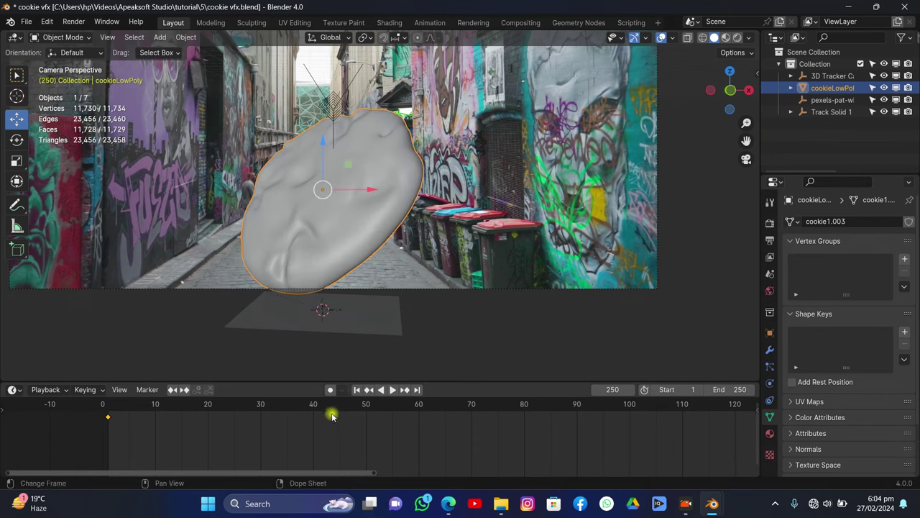
# - Set the rotation keyframes to Linear interpolation and play back the spin from frame 1
pyautogui.press('t')
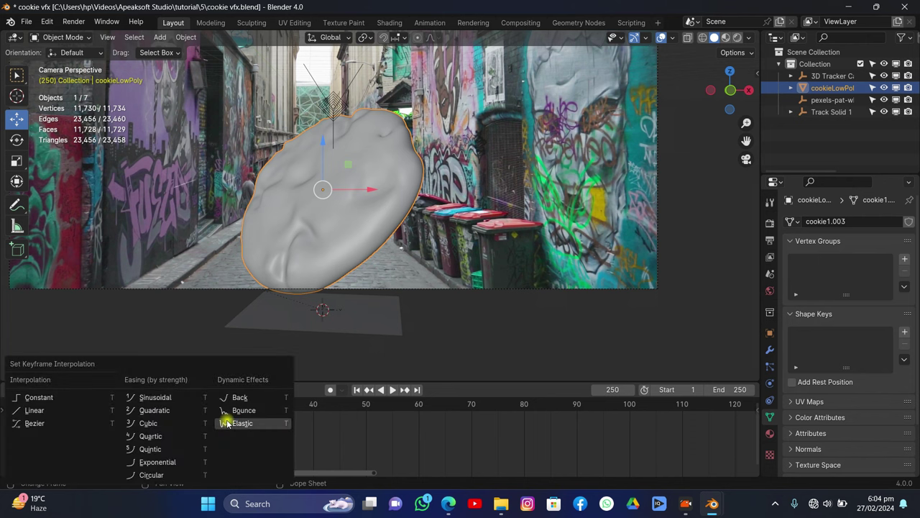
pyautogui.click(71, 410)
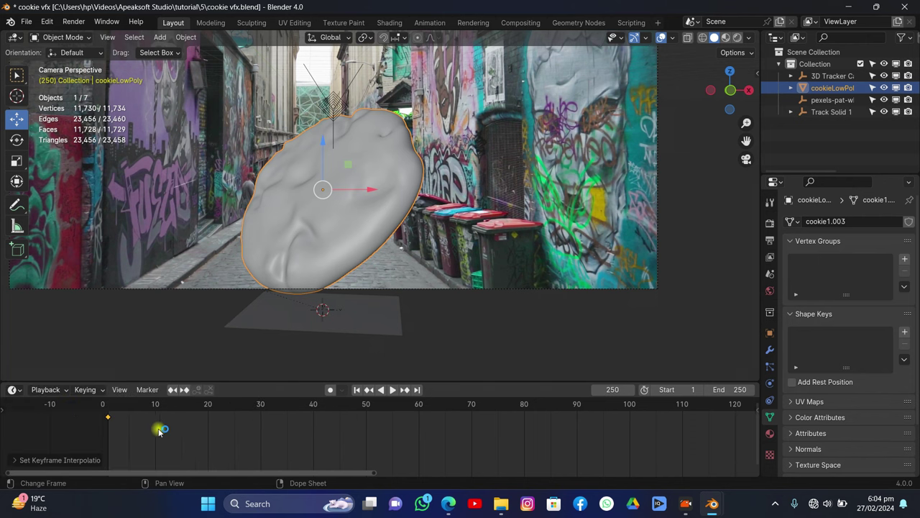
pyautogui.click(356, 389)
pyautogui.press('space')
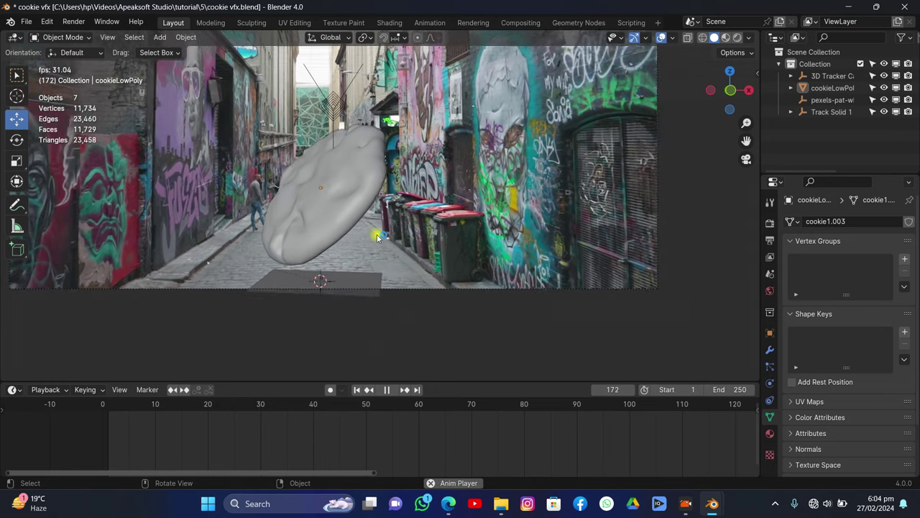
pyautogui.press('space')
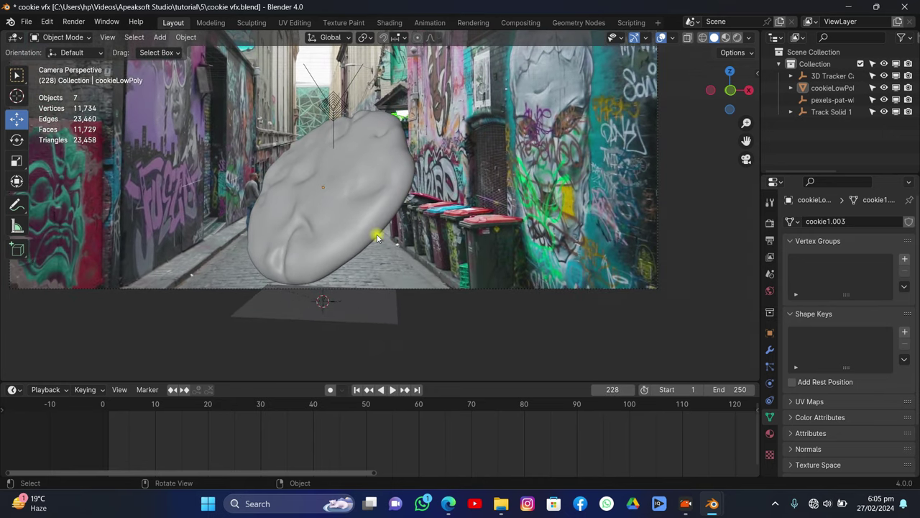
pyautogui.click(356, 390)
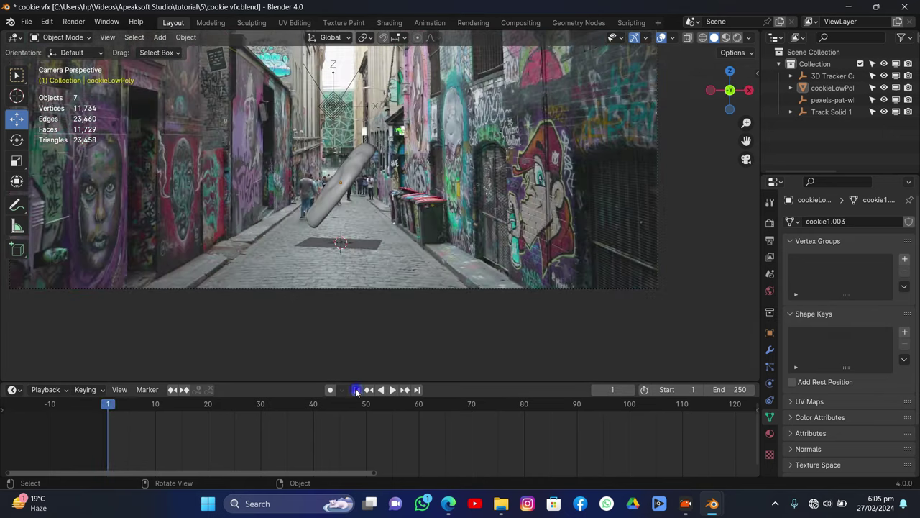
# - Select the Track Solid 1 plane, fill the viewport with the camera view, and use Local orientation
pyautogui.click(342, 244)
pyautogui.press('Home')
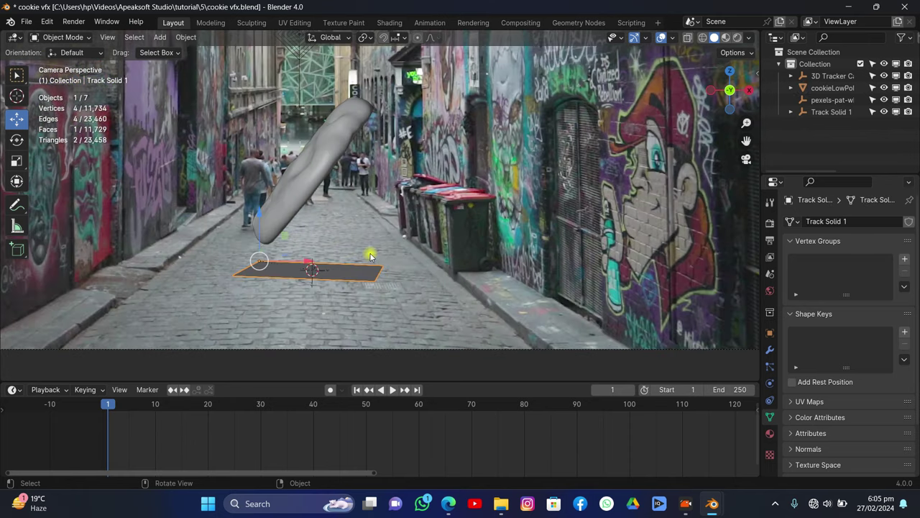
pyautogui.press('r')
pyautogui.press('Escape')
pyautogui.click(327, 39)
pyautogui.click(299, 87)
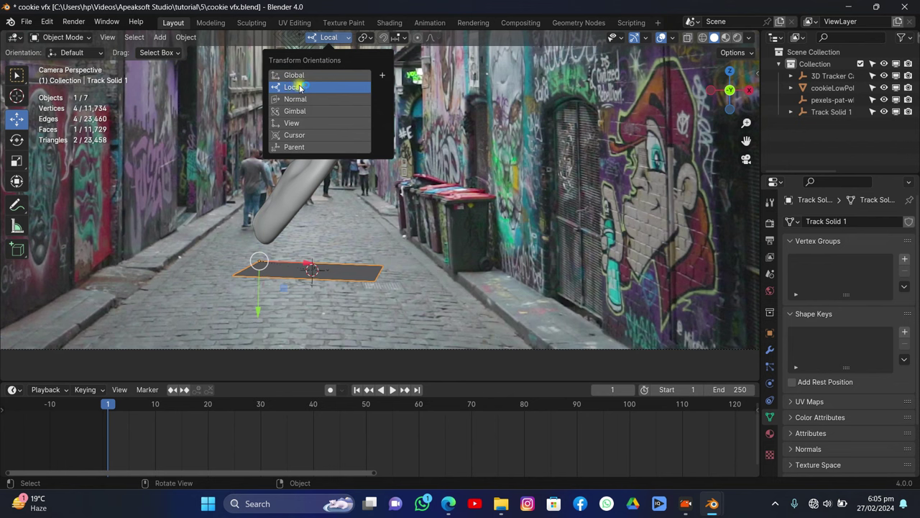
pyautogui.click(299, 87)
# - Tilt the plane slightly about local Y and shift it sideways along local X
pyautogui.press('r')
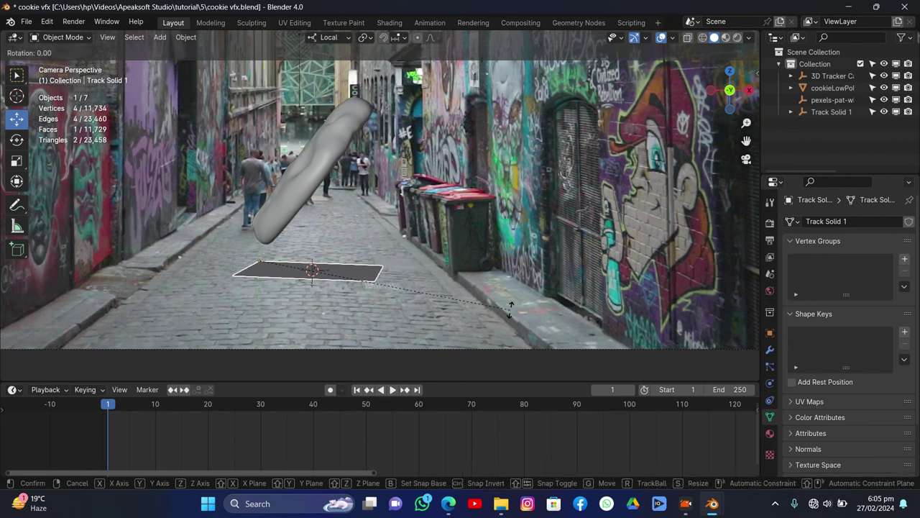
pyautogui.press('y')
pyautogui.click(488, 268)
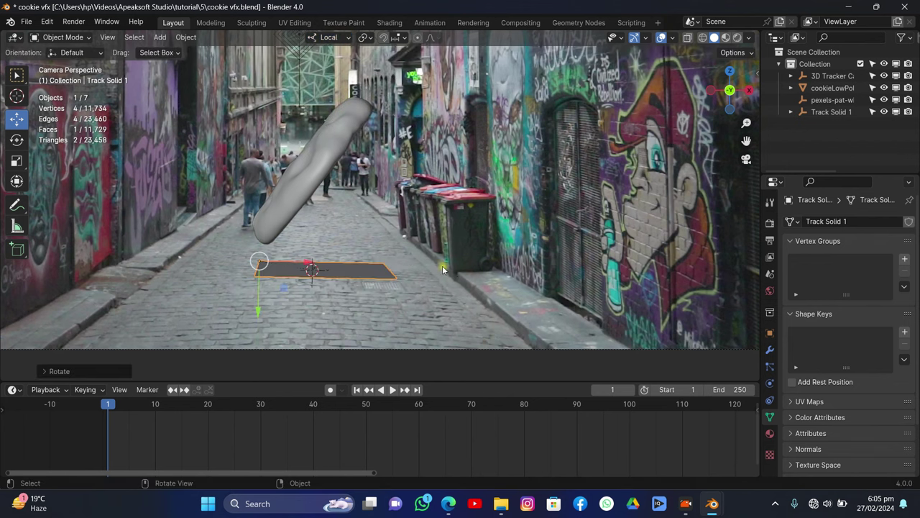
pyautogui.press('g')
pyautogui.press('x')
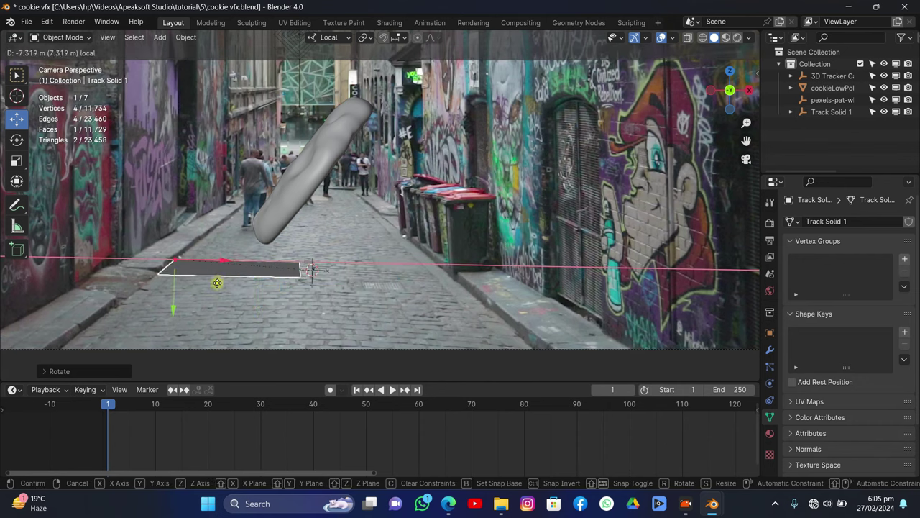
pyautogui.click(291, 280)
# - Widen the plane along local X and move it along local Z
pyautogui.click(204, 270)
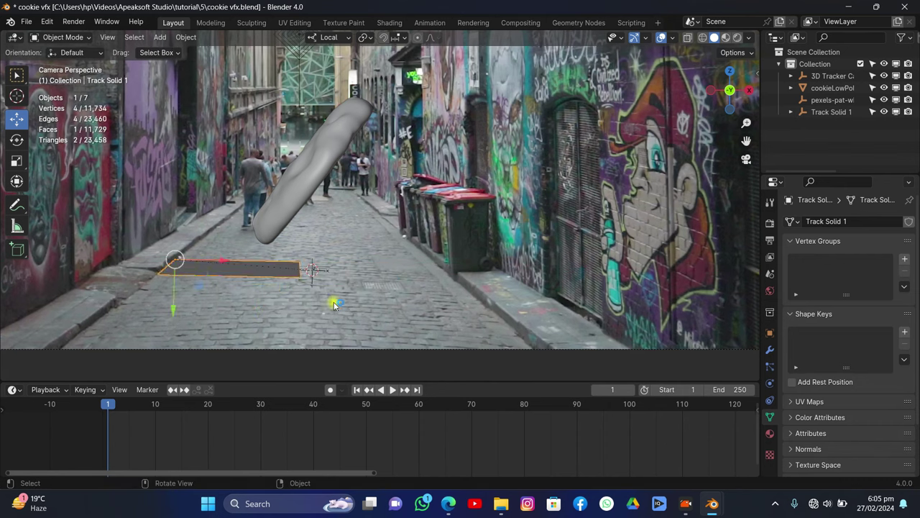
pyautogui.press('s')
pyautogui.press('x')
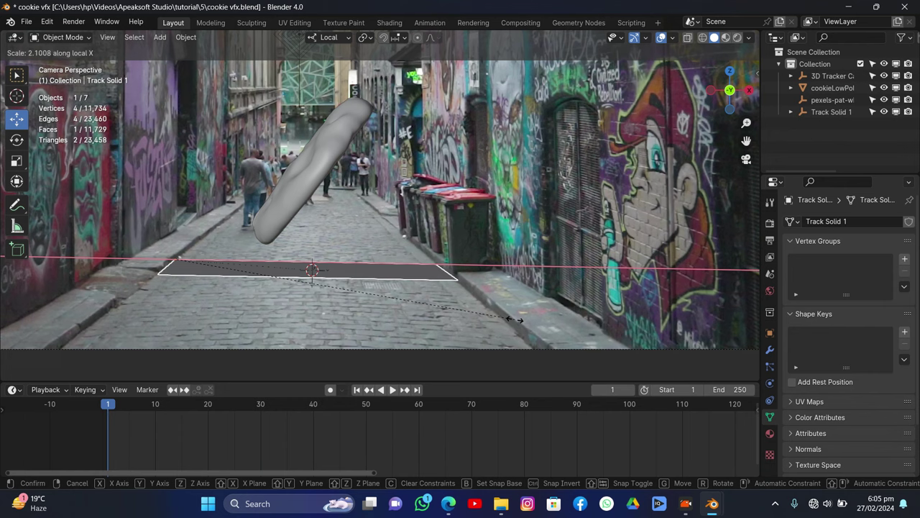
pyautogui.click(513, 319)
pyautogui.press('g')
pyautogui.press('z')
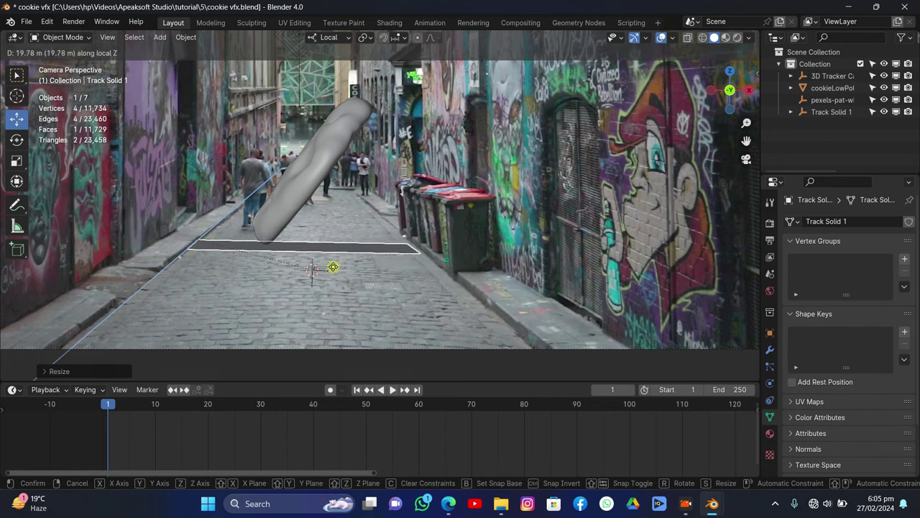
pyautogui.click(333, 267)
pyautogui.press('s')
pyautogui.press('x')
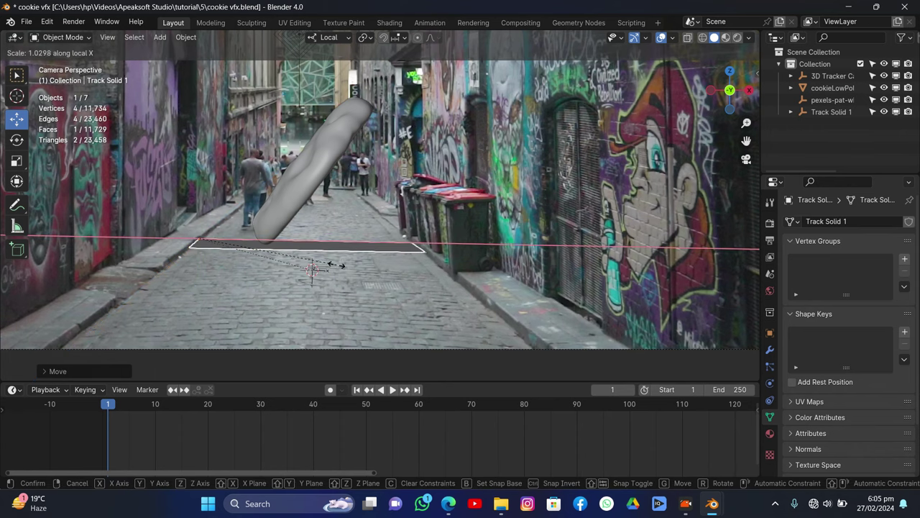
pyautogui.click(337, 266)
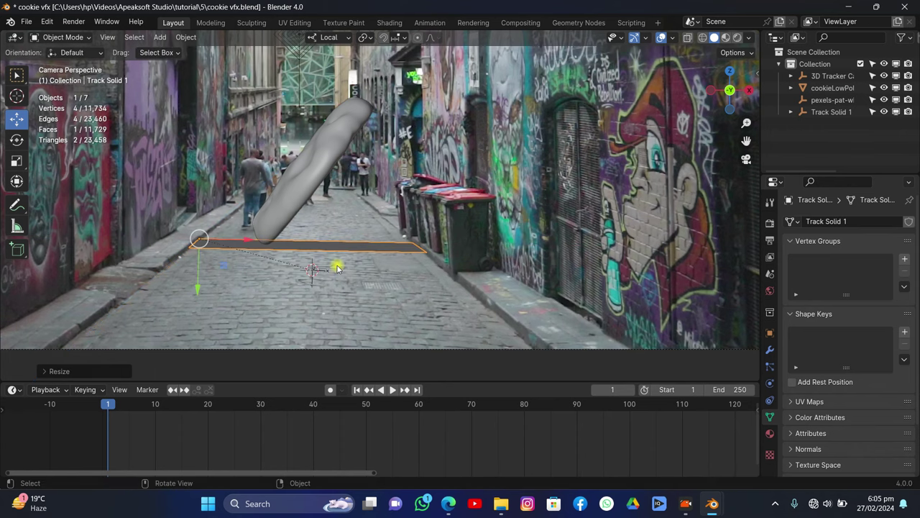
# - Stretch the plane along local Z toward the camera to fill the frame, then play the animation
pyautogui.press('s')
pyautogui.press('z')
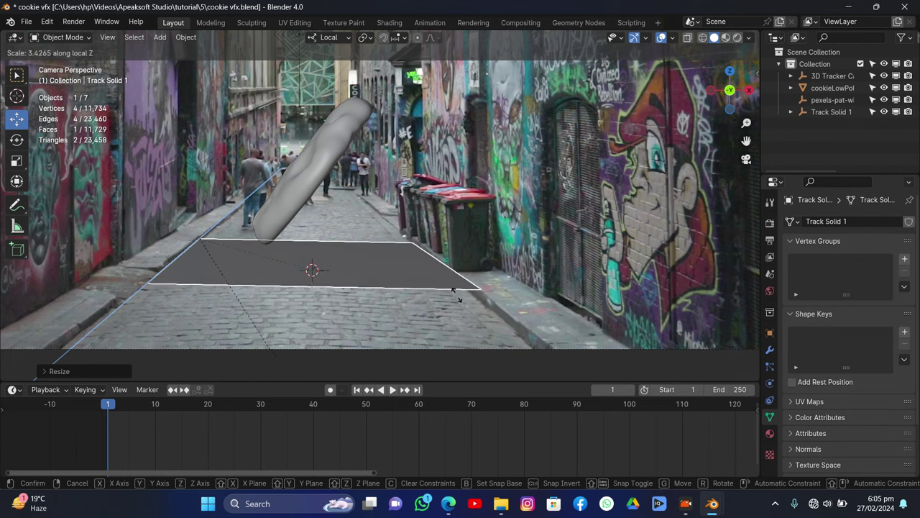
pyautogui.click(249, 235)
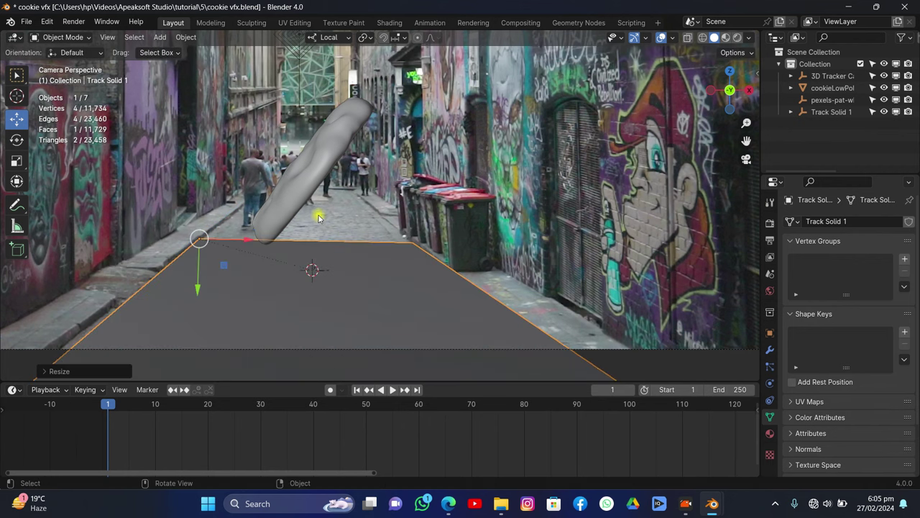
pyautogui.scroll(-2, 319, 218)
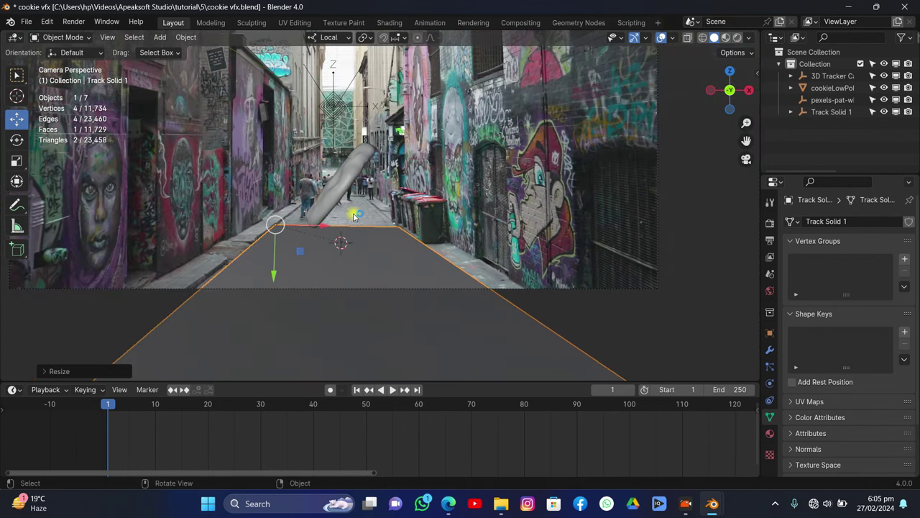
pyautogui.press('s')
pyautogui.press('z')
pyautogui.click(269, 255)
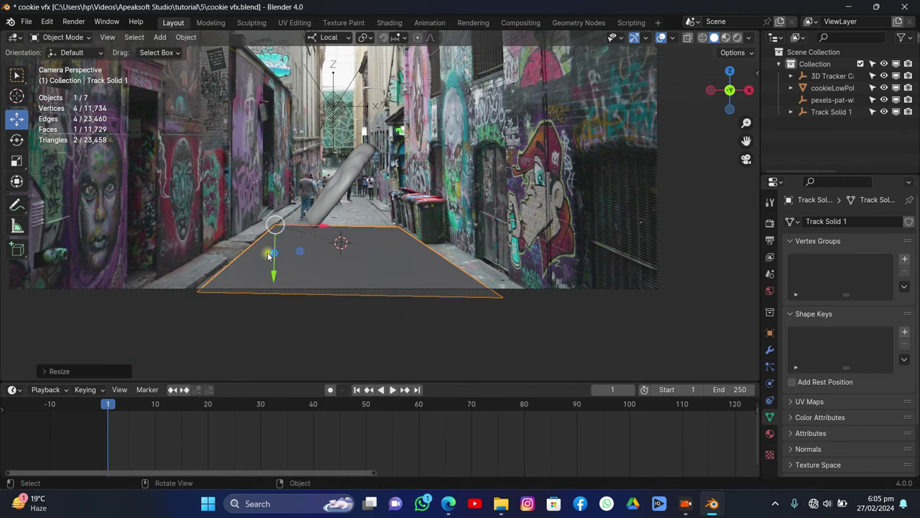
pyautogui.press('space')
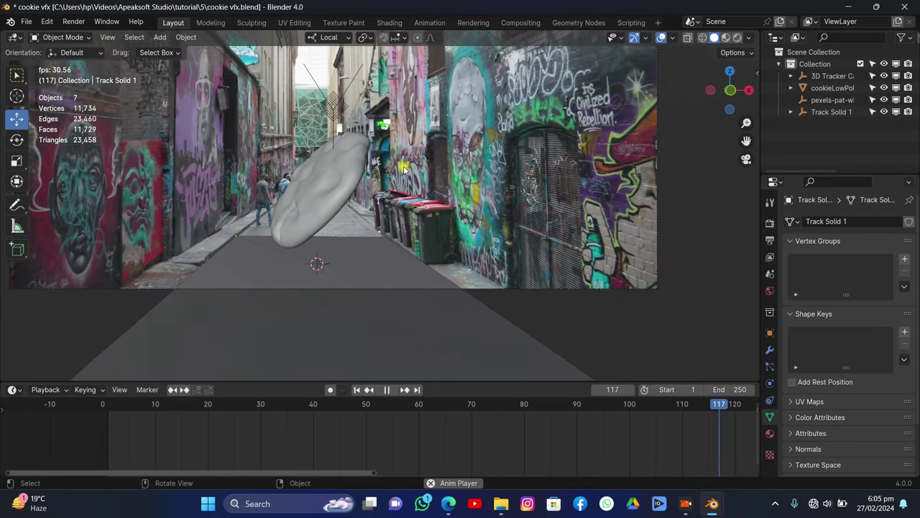
# - Stop playback, select the ground plane and save cookie vfx.blend
pyautogui.press('space')
pyautogui.click(372, 258)
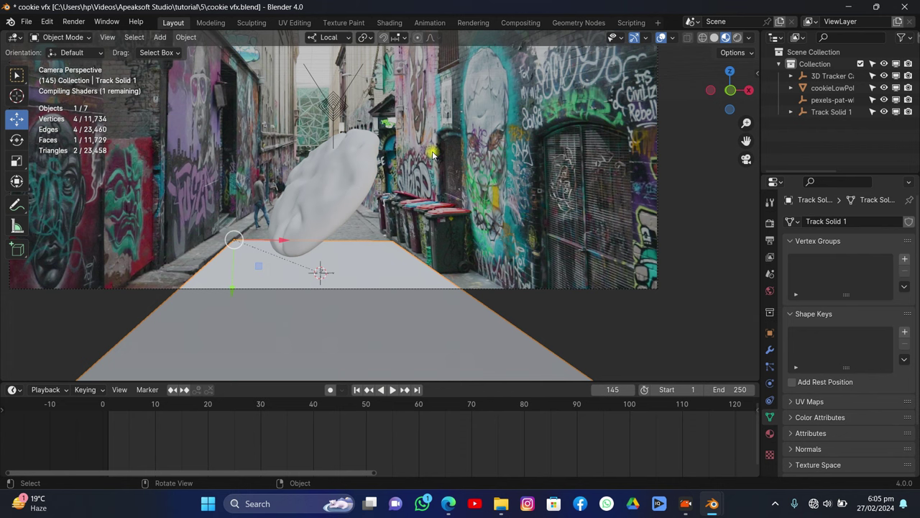
pyautogui.hotkey('ctrl', 's')
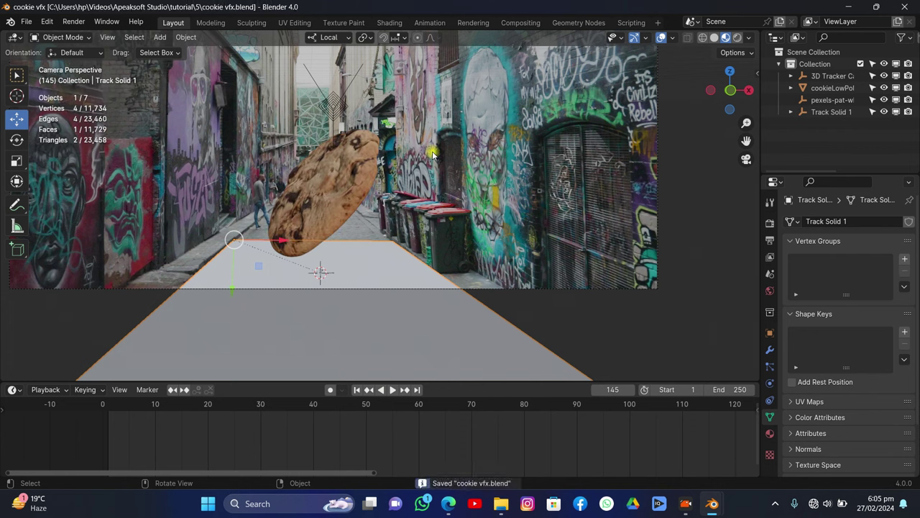
# - Replay the animation from frame 1 to frame 106 and reselect the ground plane
pyautogui.click(353, 389)
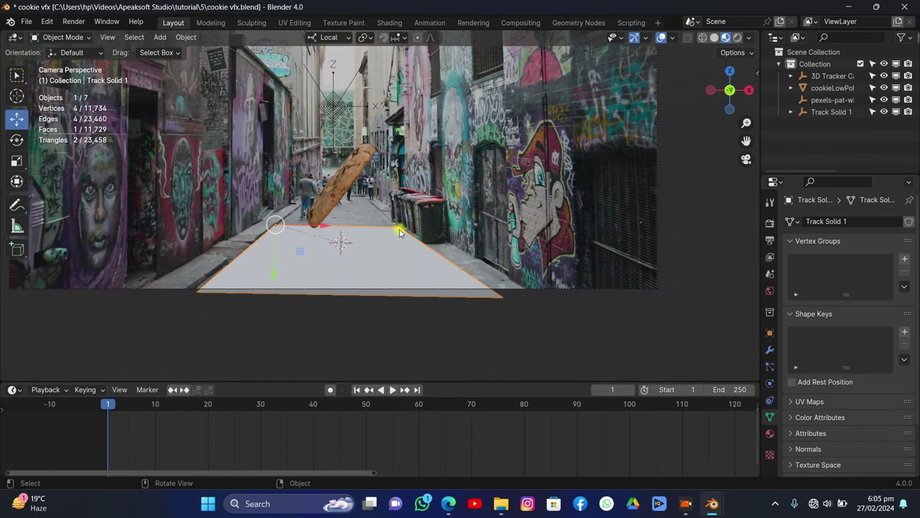
pyautogui.press('space')
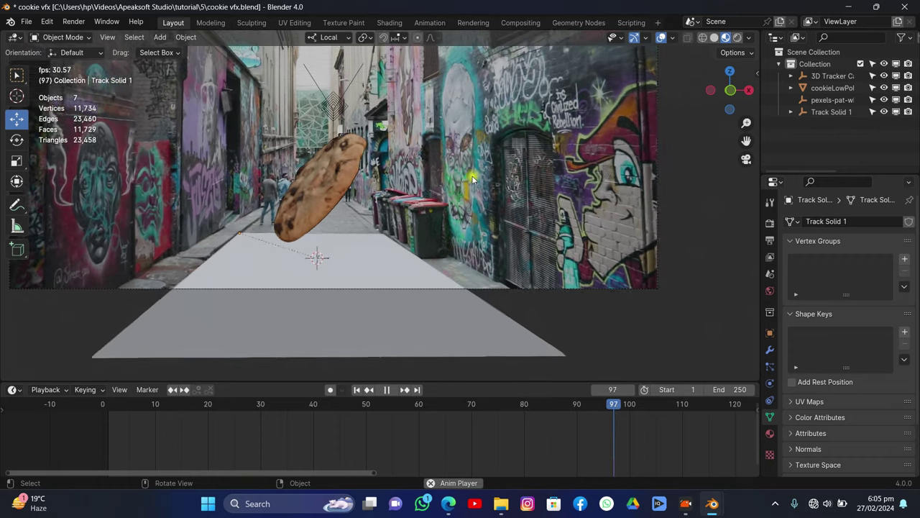
pyautogui.press('space')
pyautogui.click(372, 257)
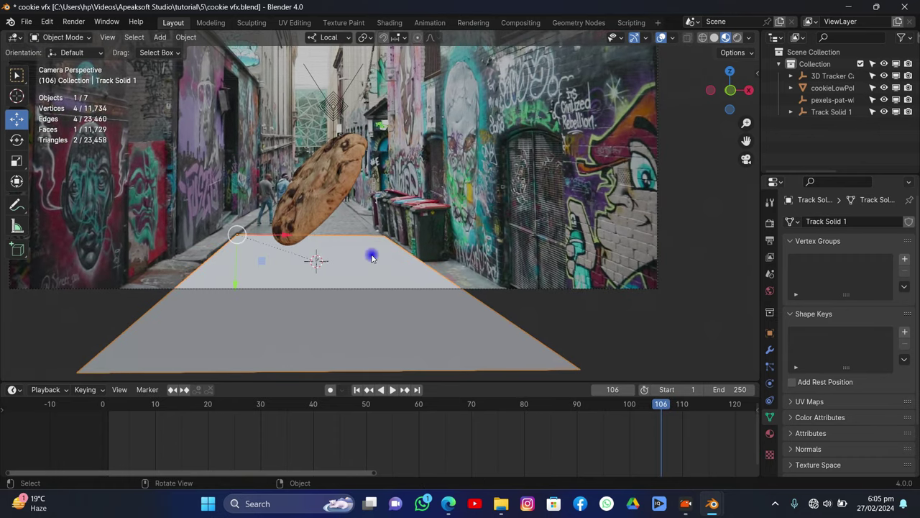
# - Expand the ground plane's Visibility options in Object properties, then show the Render properties
pyautogui.click(770, 335)
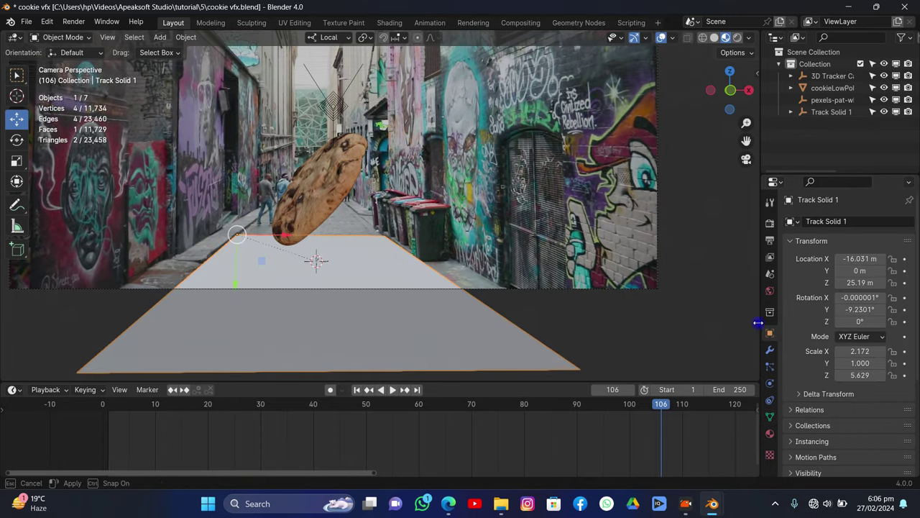
pyautogui.moveTo(763, 329); pyautogui.dragTo(688, 329)
pyautogui.scroll(-5, 734, 335)
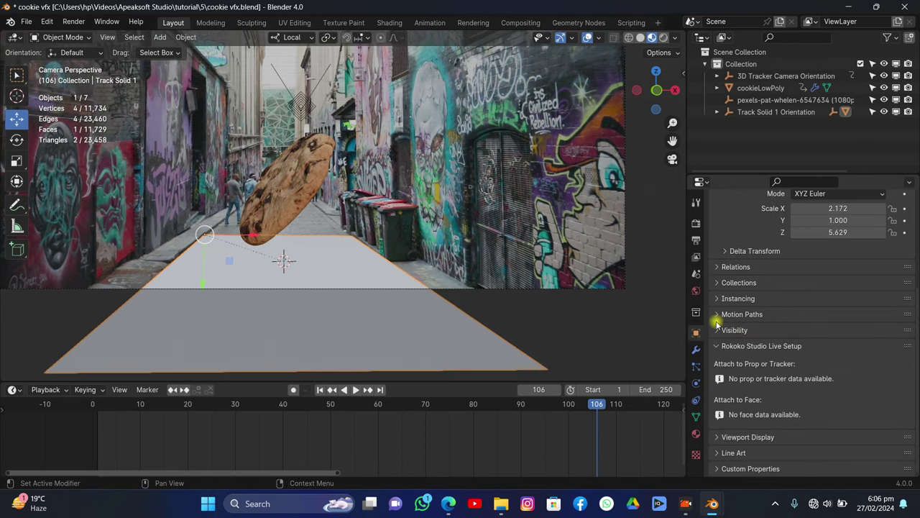
pyautogui.click(717, 330)
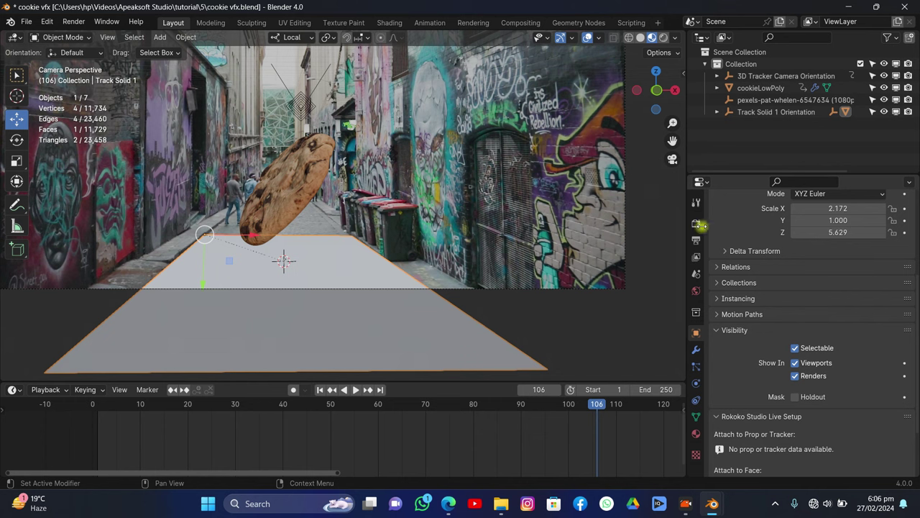
pyautogui.click(696, 222)
# - Set the render engine to Cycles with GPU Compute as the device
pyautogui.click(838, 223)
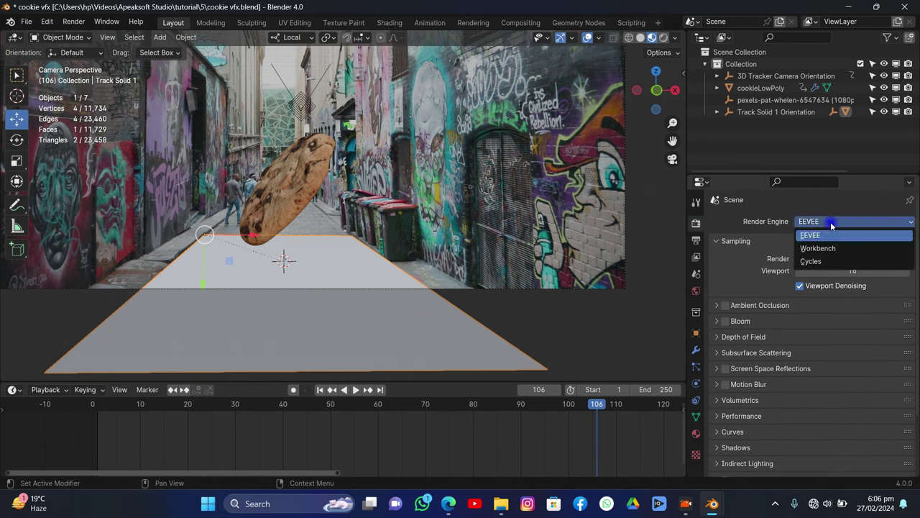
pyautogui.click(811, 262)
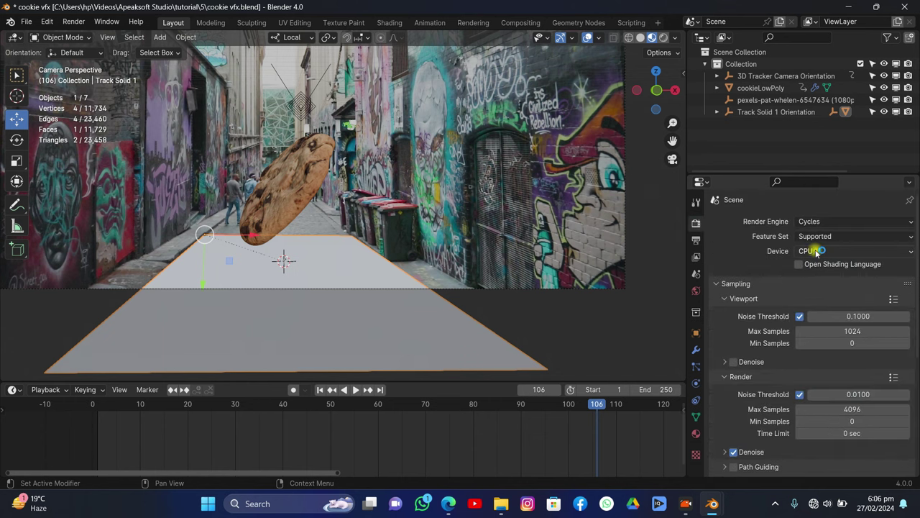
pyautogui.click(815, 250)
pyautogui.click(817, 278)
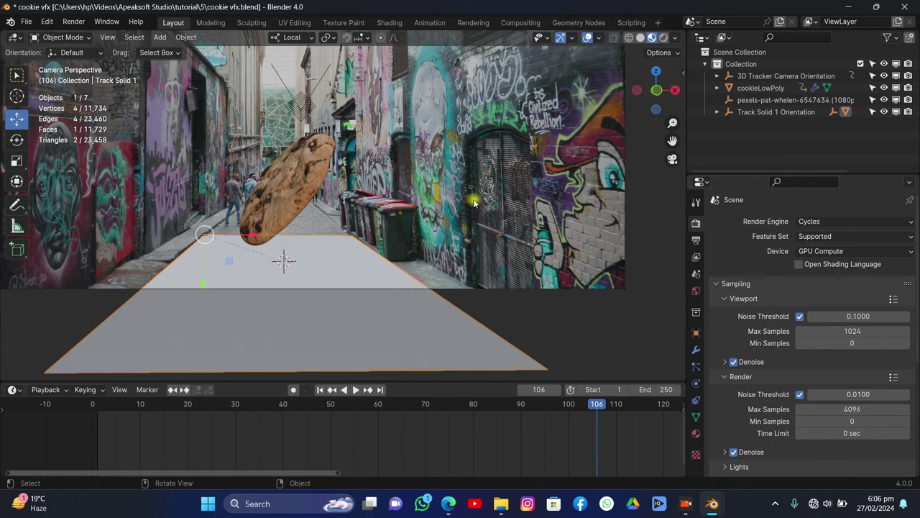
# - Expand the Film settings and enable Transparent
pyautogui.scroll(-5, 829, 381)
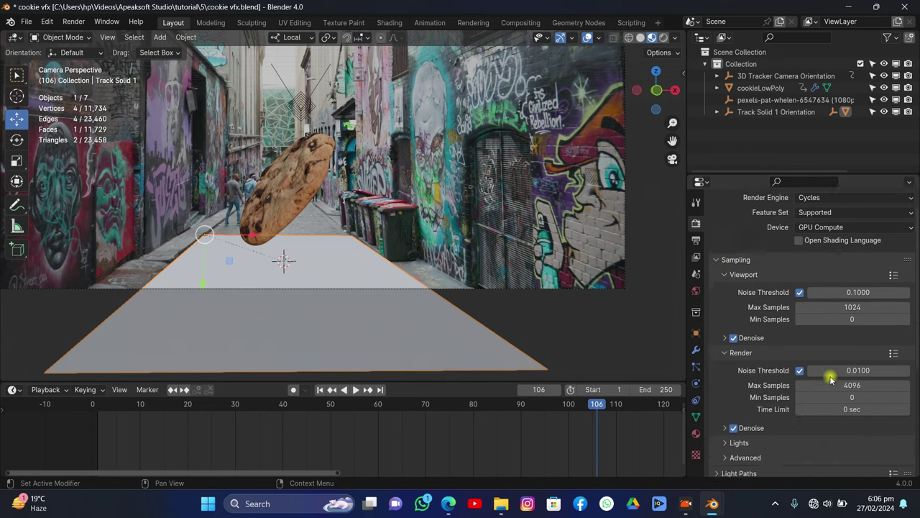
pyautogui.scroll(-3, 814, 353)
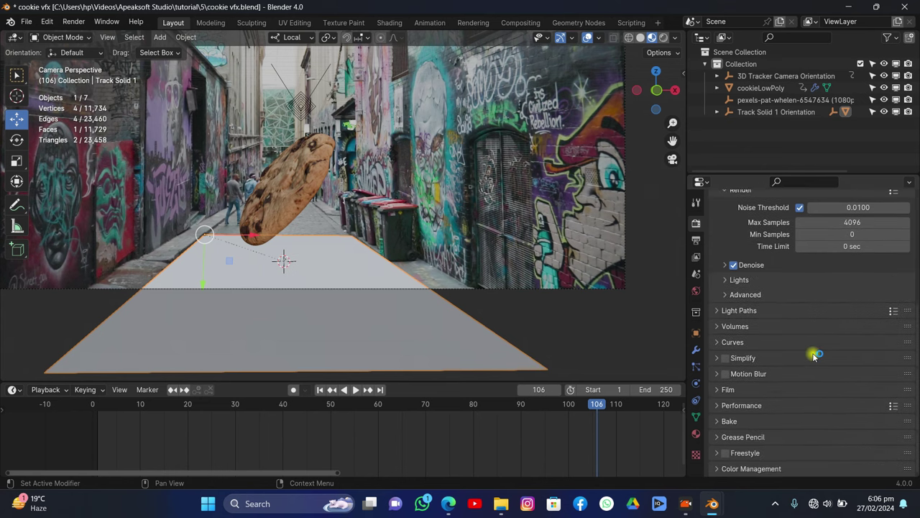
pyautogui.click(734, 390)
pyautogui.scroll(-4, 734, 389)
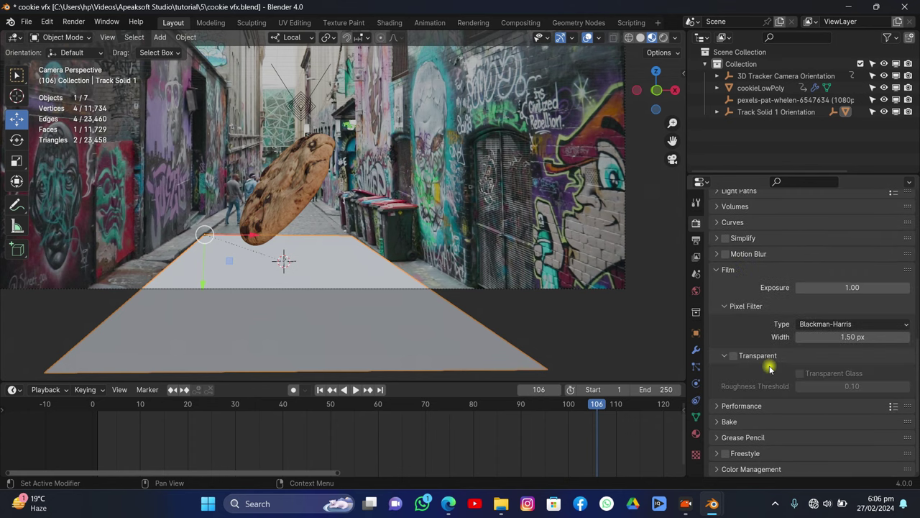
pyautogui.click(733, 356)
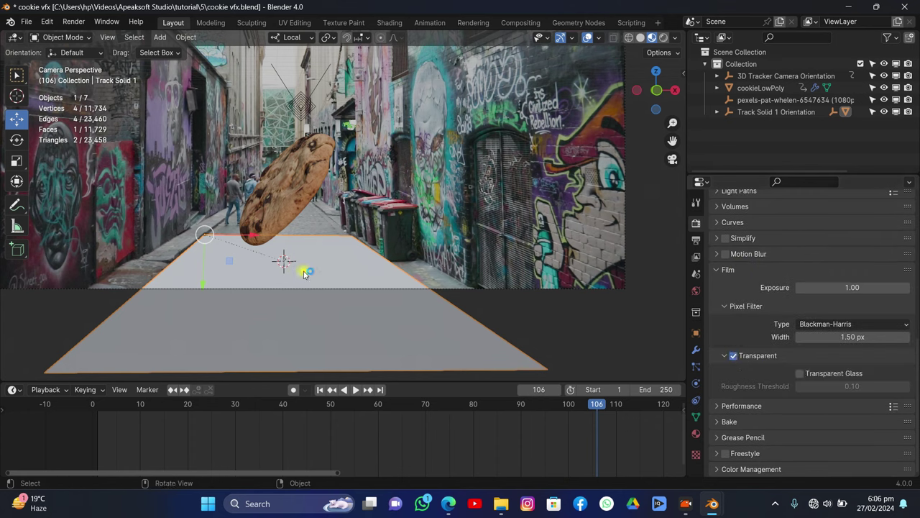
# - Check the plane's Shadow Catcher setting under Object Visibility, then select the cookie
pyautogui.click(696, 333)
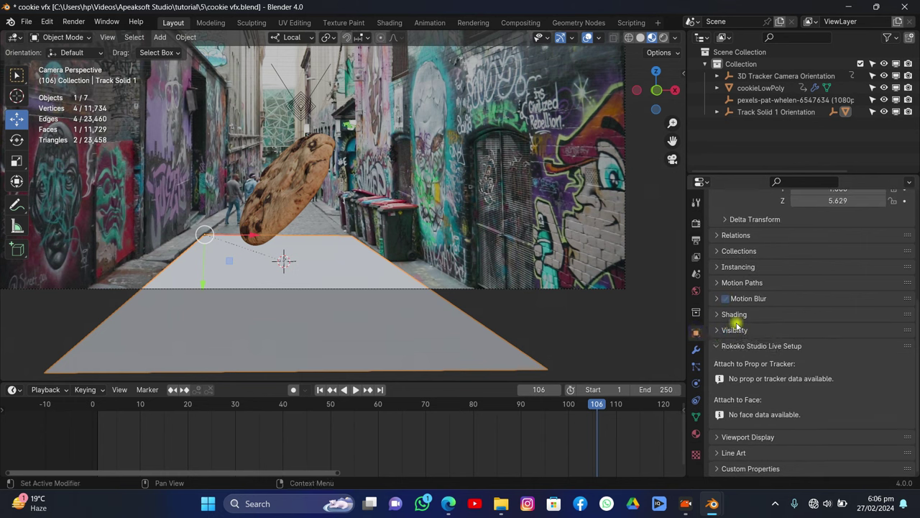
pyautogui.click(728, 330)
pyautogui.scroll(-3, 756, 347)
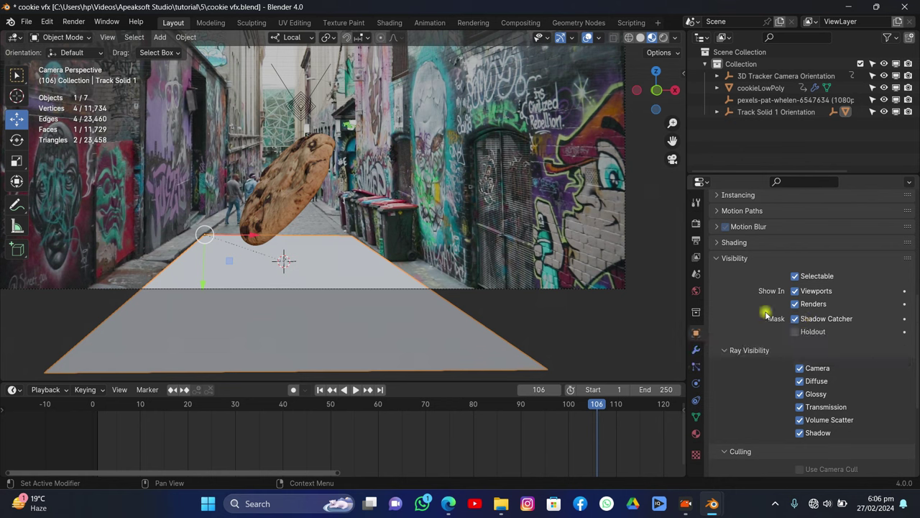
pyautogui.click(287, 173)
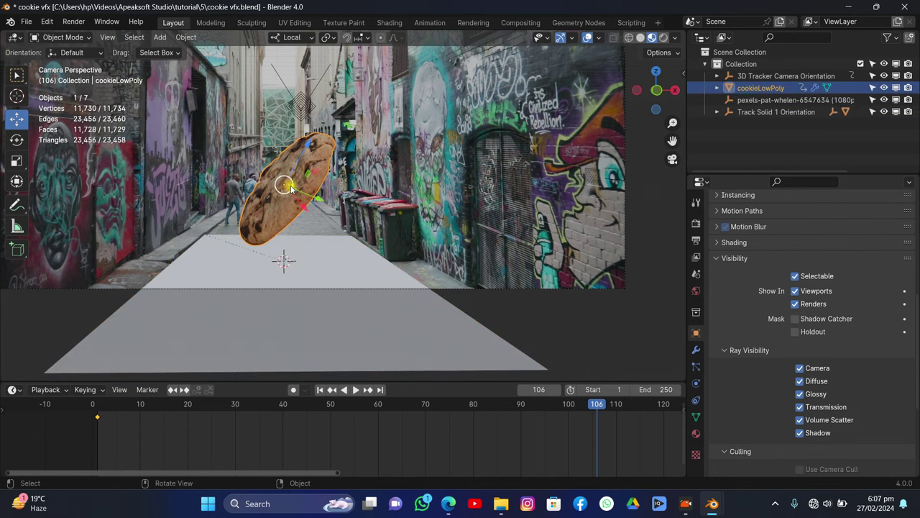
# - Return to frame 1, save cookie vfx.blend, and center the cookie and plane in a perspective view
pyautogui.click(320, 389)
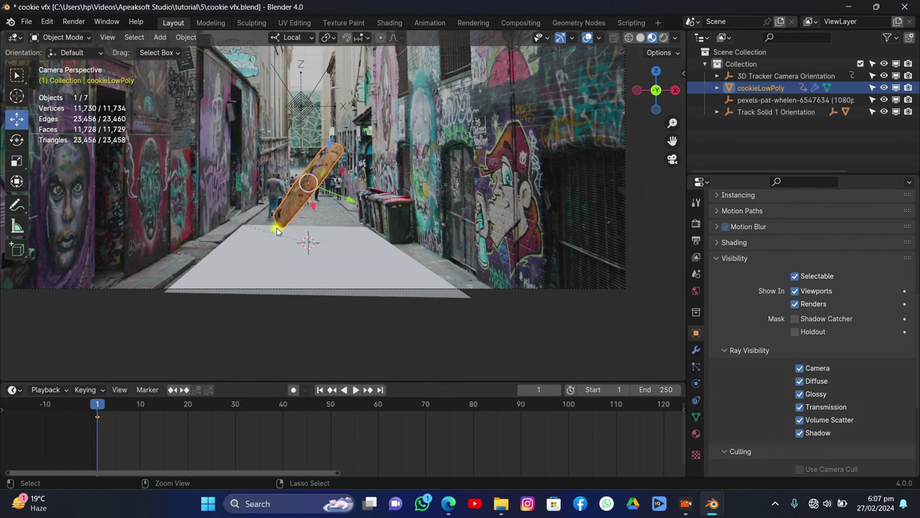
pyautogui.hotkey('ctrl', 's')
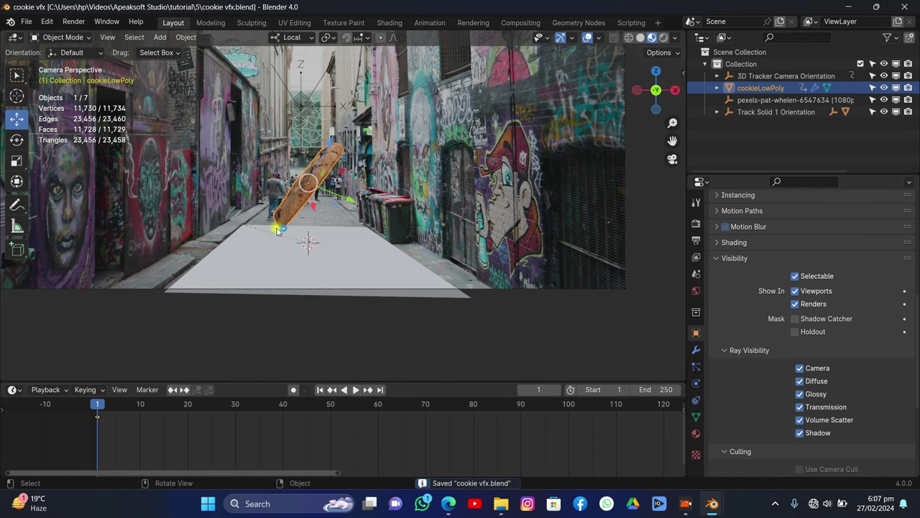
pyautogui.click(657, 90)
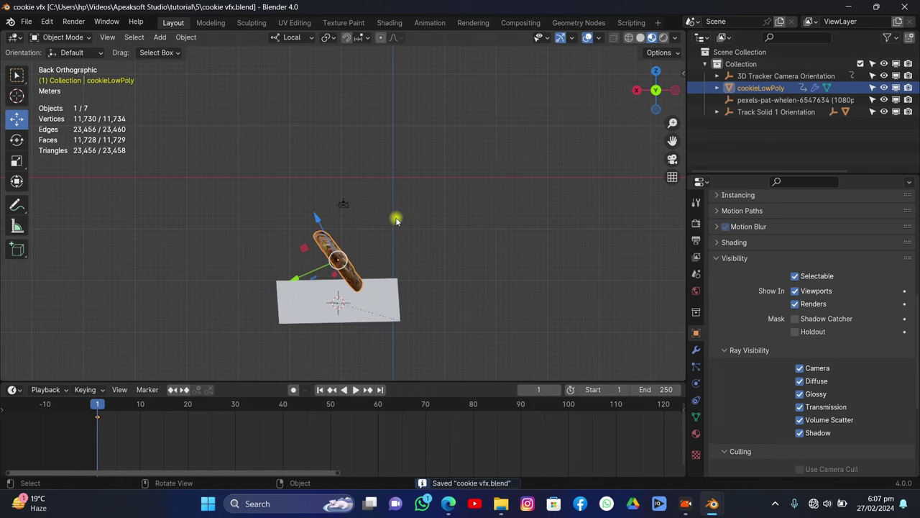
pyautogui.moveTo(650, 85); pyautogui.dragTo(656, 97)
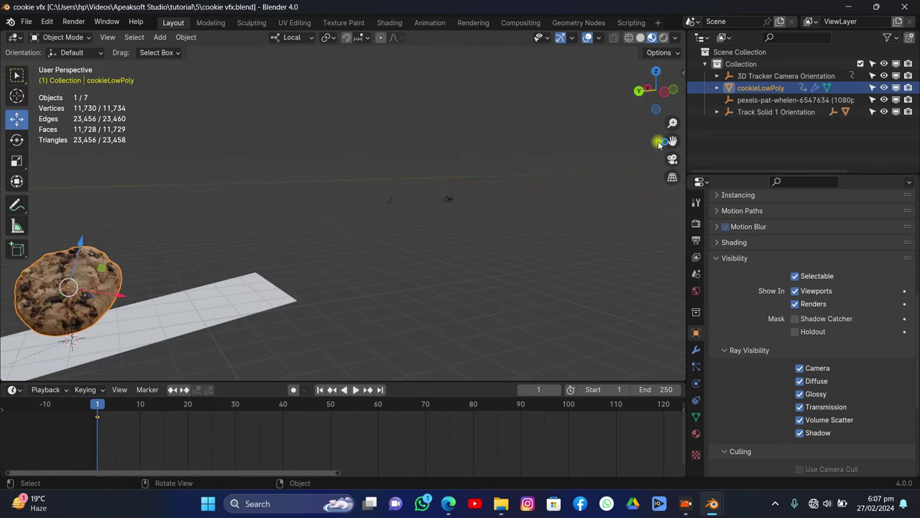
pyautogui.moveTo(671, 141); pyautogui.dragTo(402, 220)
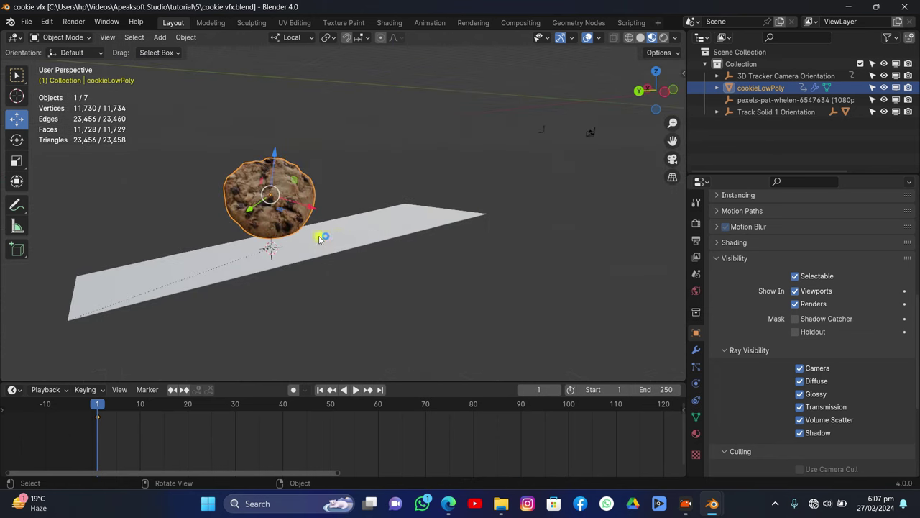
# - Select the ground plane and view the scene from the left side
pyautogui.click(266, 273)
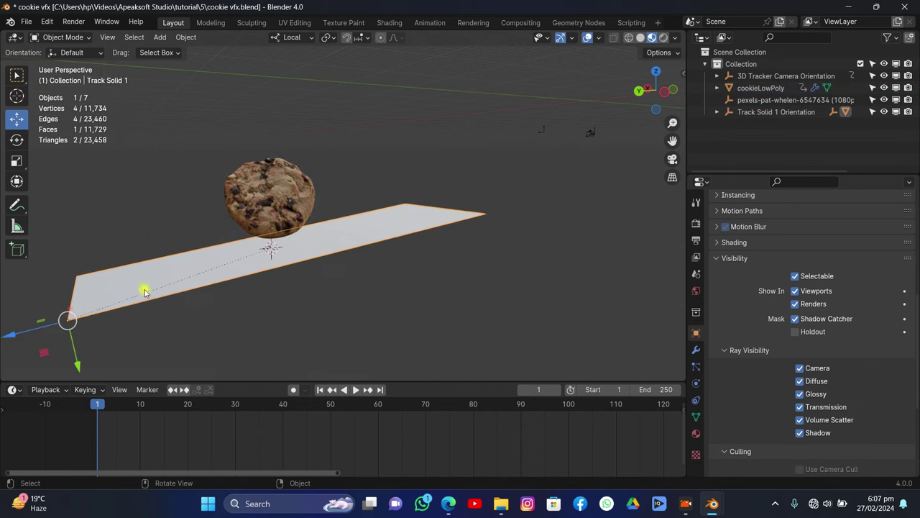
pyautogui.moveTo(636, 82)
pyautogui.mouseDown()
pyautogui.moveTo(650, 90)
pyautogui.moveTo(658, 78)
pyautogui.moveTo(634, 86)
pyautogui.mouseUp()
pyautogui.click(650, 98)
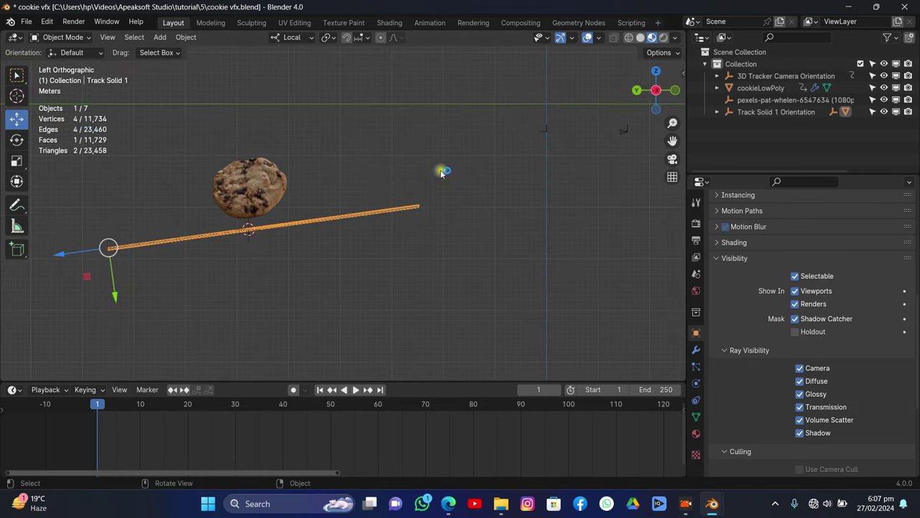
pyautogui.scroll(2, 374, 190)
pyautogui.scroll(-1, 350, 196)
# - Add a cube, scale it up, raise it along Z, and return to the left side view
pyautogui.hotkey('shift', 'a')
pyautogui.moveTo(310, 187)
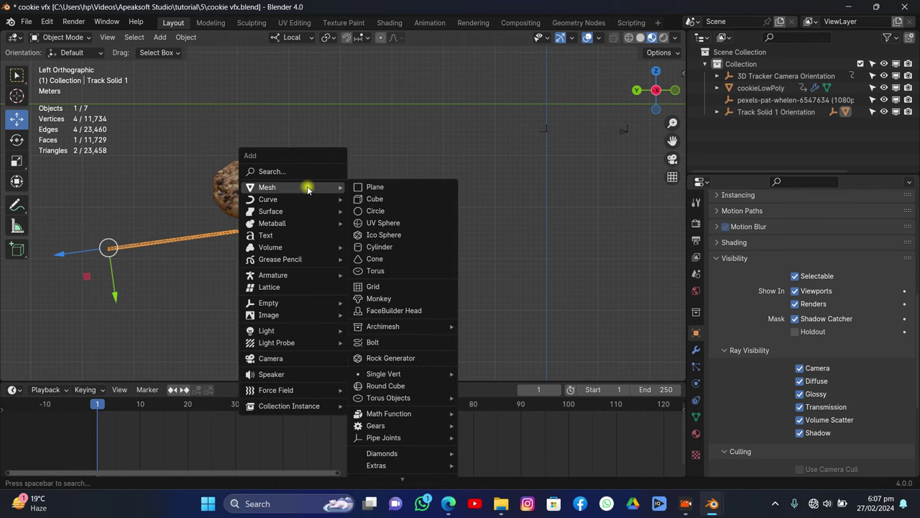
pyautogui.click(363, 199)
pyautogui.press('s')
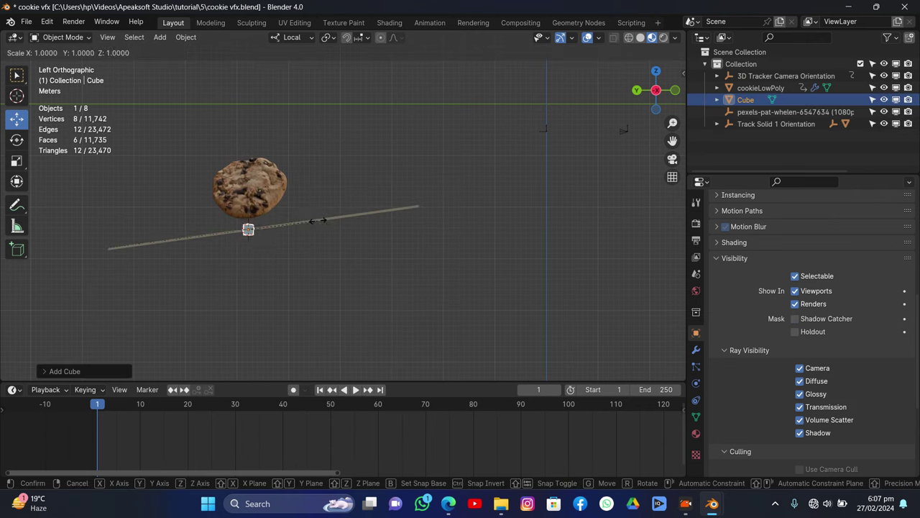
pyautogui.click(458, 153)
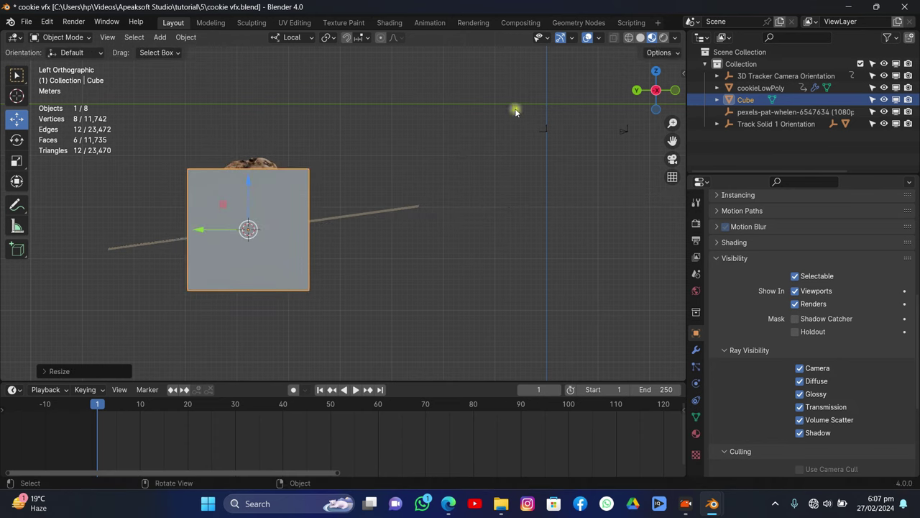
pyautogui.moveTo(653, 90); pyautogui.dragTo(577, 123)
pyautogui.scroll(-3, 577, 123)
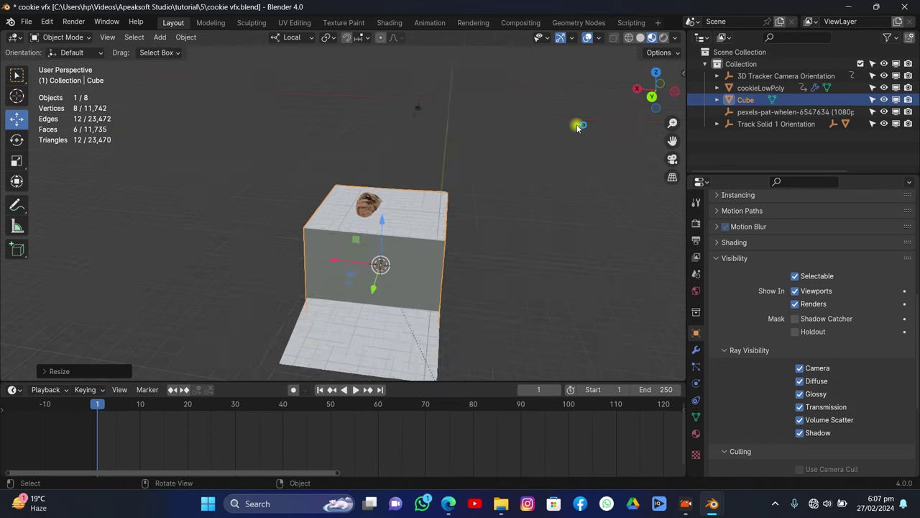
pyautogui.moveTo(375, 209); pyautogui.dragTo(371, 173)
pyautogui.press('ctrl+KP_3')
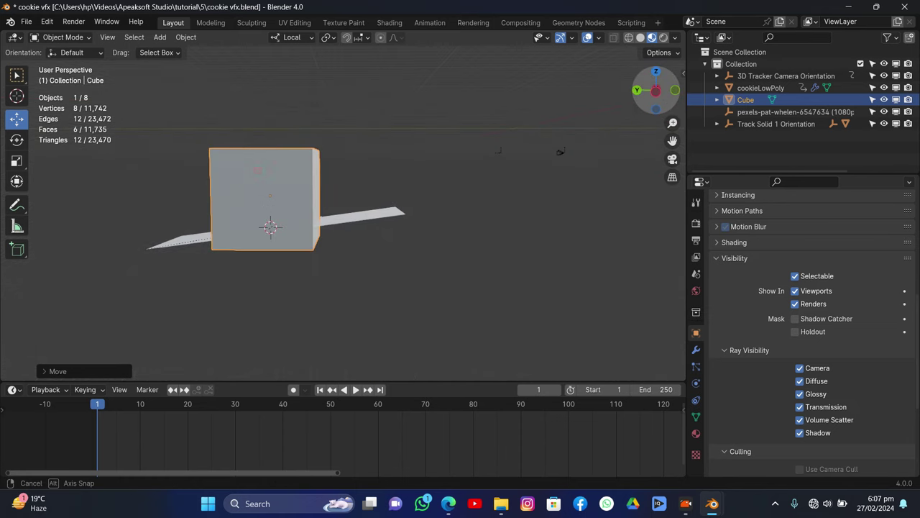
pyautogui.scroll(3, 440, 146)
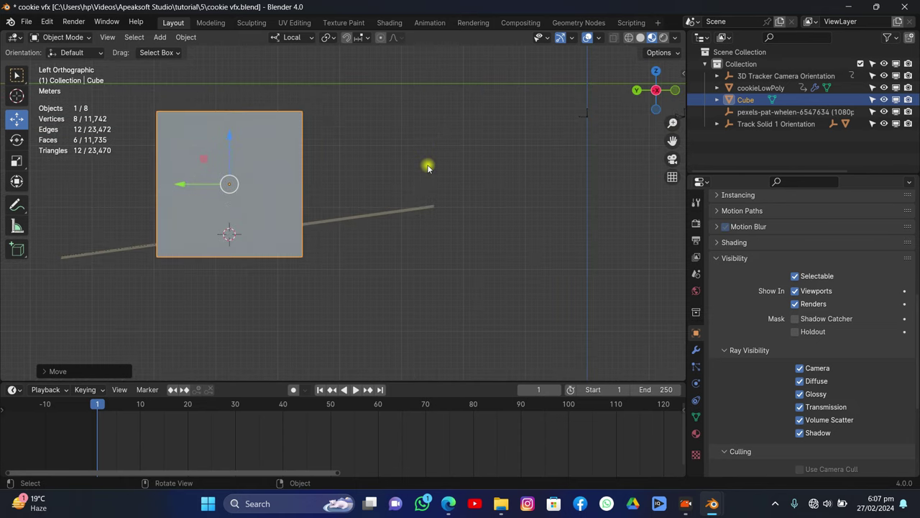
# - Tilt the cube, move it up, stretch it along local Y, and switch to Wireframe shading
pyautogui.press('r')
pyautogui.click(421, 136)
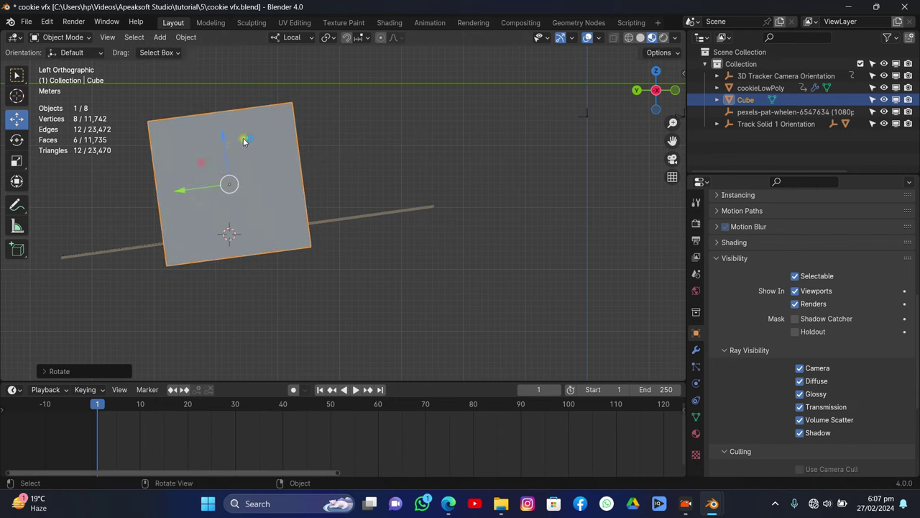
pyautogui.moveTo(227, 148); pyautogui.dragTo(211, 126)
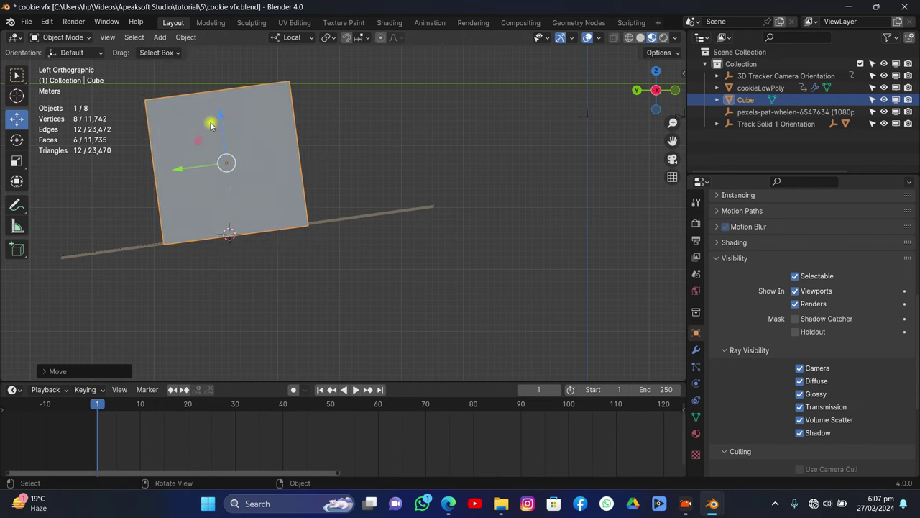
pyautogui.press('s')
pyautogui.press('y')
pyautogui.press('y')
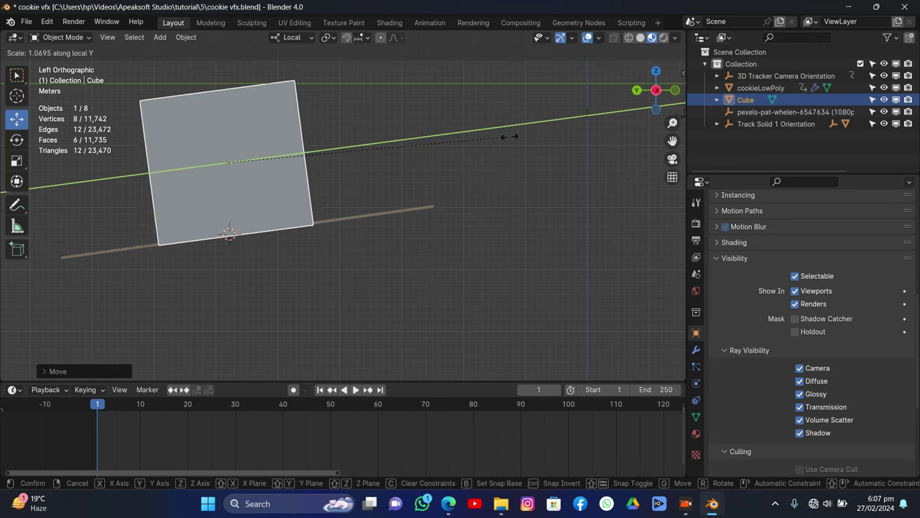
pyautogui.click(576, 132)
pyautogui.click(627, 38)
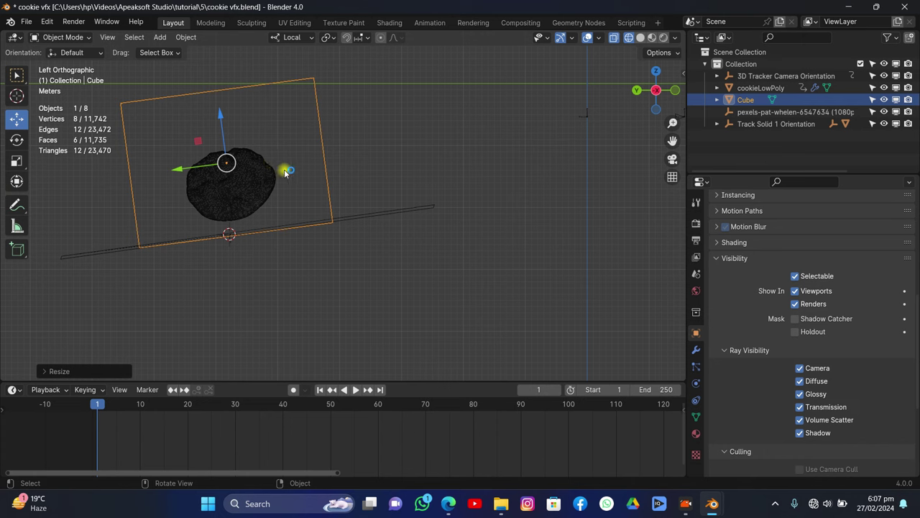
# - Stretch the Cube taller along its local Z and raise it above the cookie
pyautogui.press('s')
pyautogui.press('z')
pyautogui.click(393, 244)
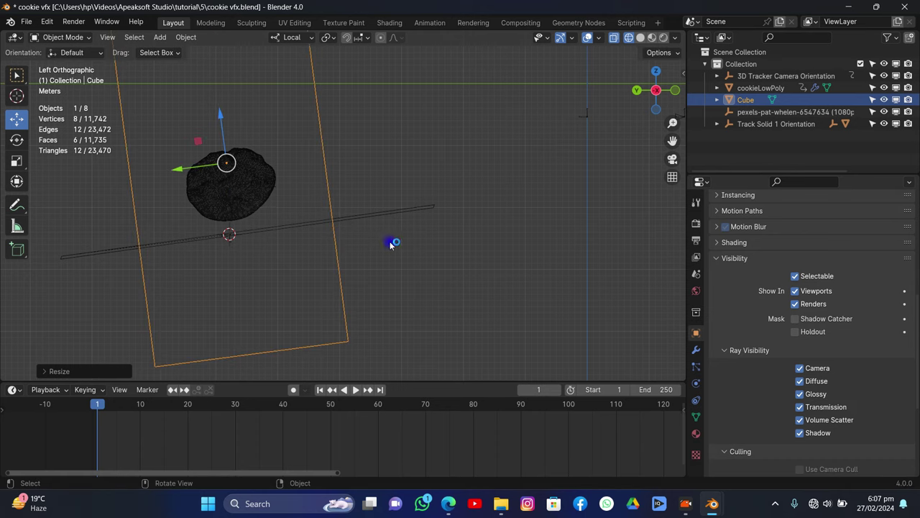
pyautogui.scroll(-4, 260, 189)
pyautogui.moveTo(284, 142); pyautogui.dragTo(246, 84)
# - In the camera view, resize and lower the Cube between the alley walls, shown in Solid shading
pyautogui.press('KP_0')
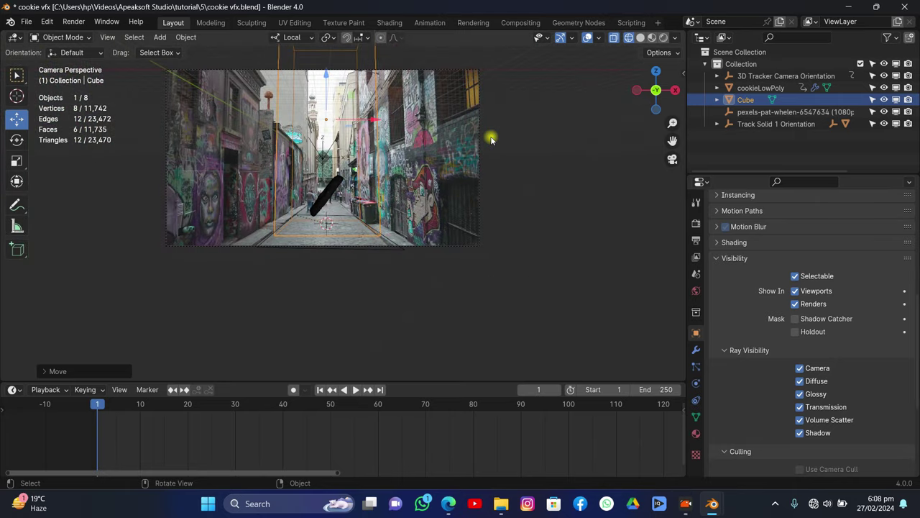
pyautogui.scroll(3, 491, 138)
pyautogui.moveTo(673, 141); pyautogui.dragTo(701, 209)
pyautogui.press('s')
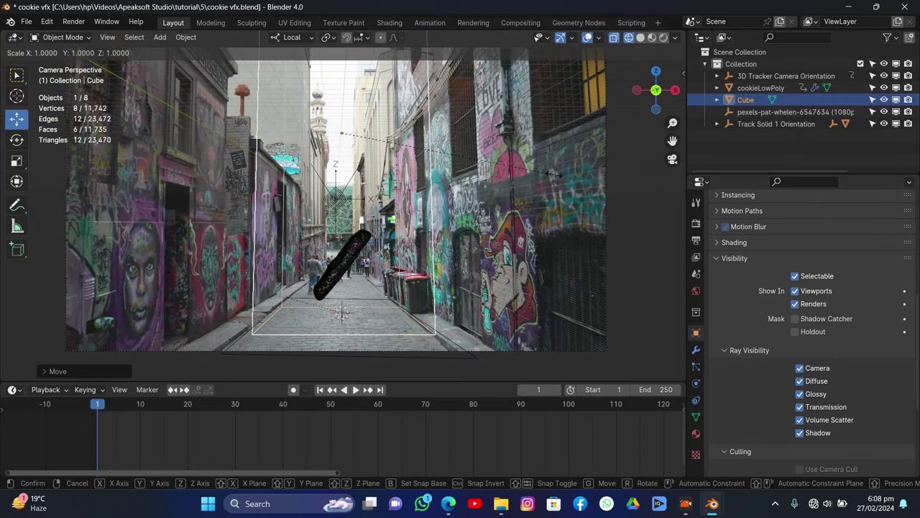
pyautogui.click(496, 164)
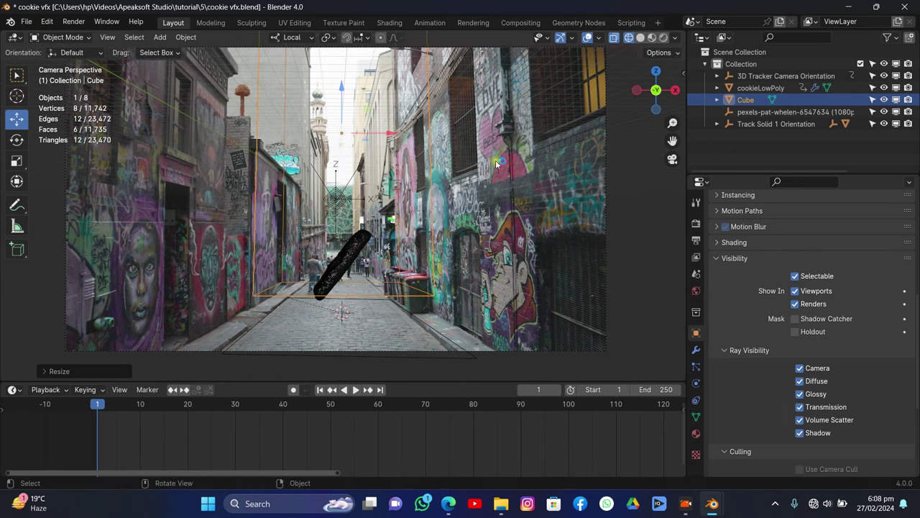
pyautogui.moveTo(343, 114)
pyautogui.mouseDown()
pyautogui.moveTo(354, 141)
pyautogui.moveTo(347, 128)
pyautogui.mouseUp()
pyautogui.click(642, 40)
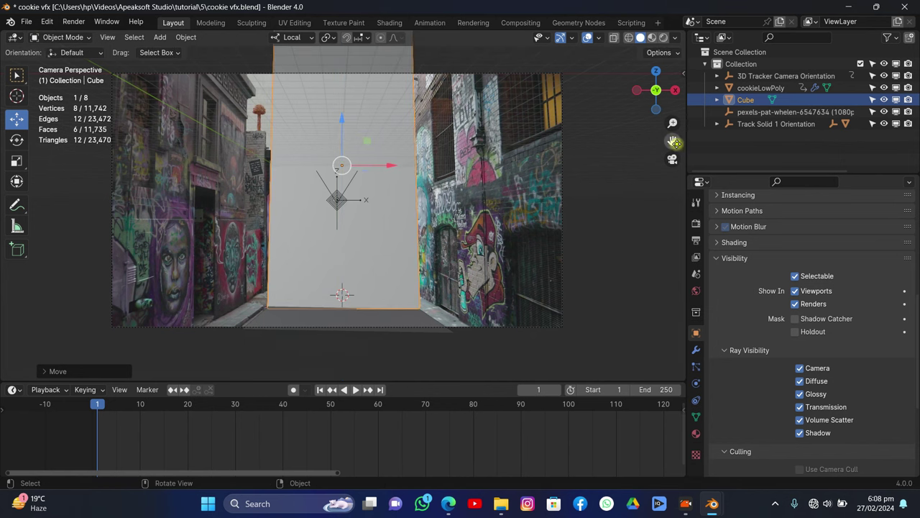
# - Rotate the Cube upright around its local Y, nudge it on X, preview playback, and save
pyautogui.scroll(1, 496, 201)
pyautogui.press('r')
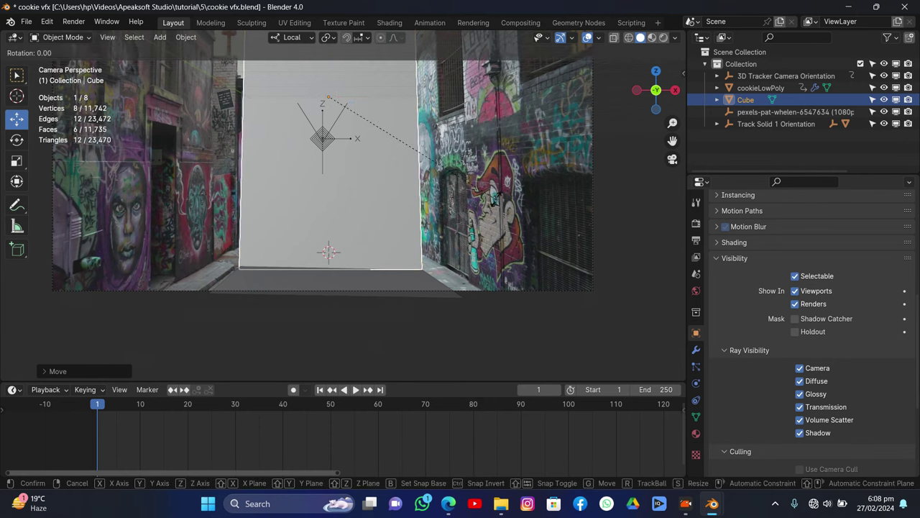
pyautogui.press('y')
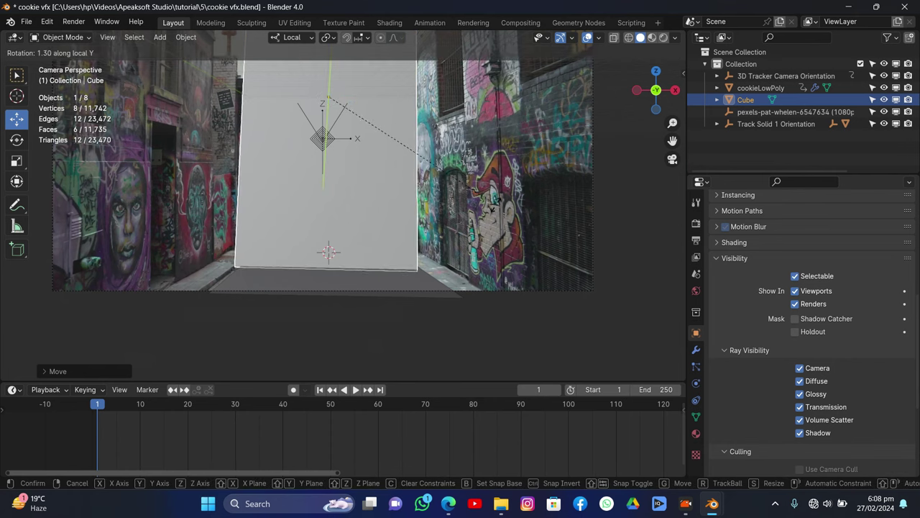
pyautogui.click(433, 225)
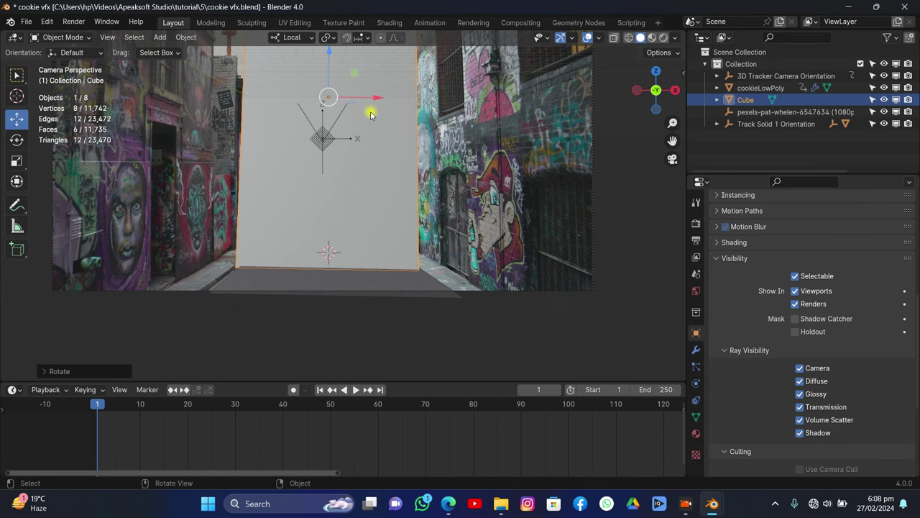
pyautogui.moveTo(371, 105); pyautogui.dragTo(374, 107)
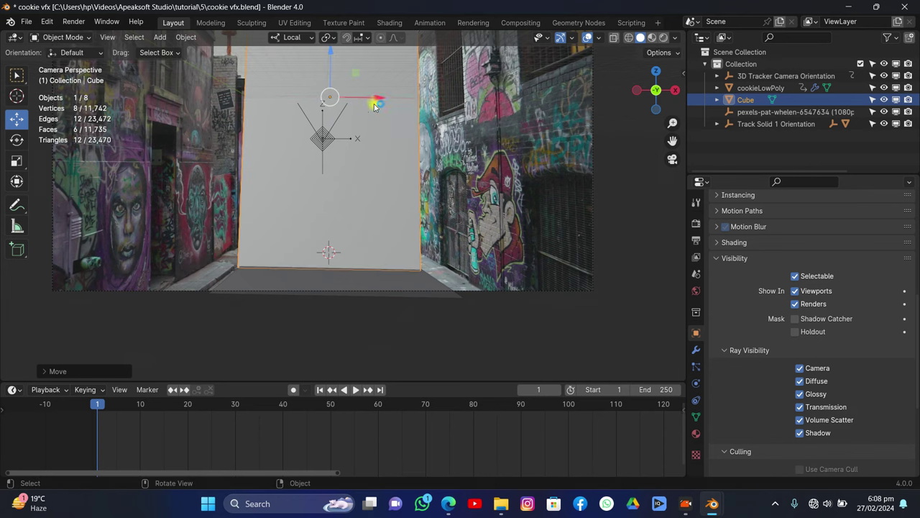
pyautogui.press('space')
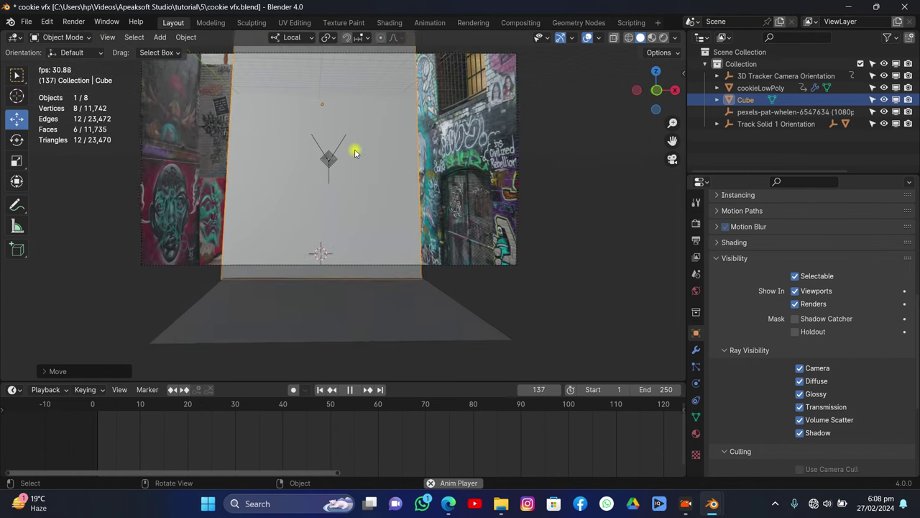
pyautogui.press('space')
pyautogui.hotkey('ctrl', 's')
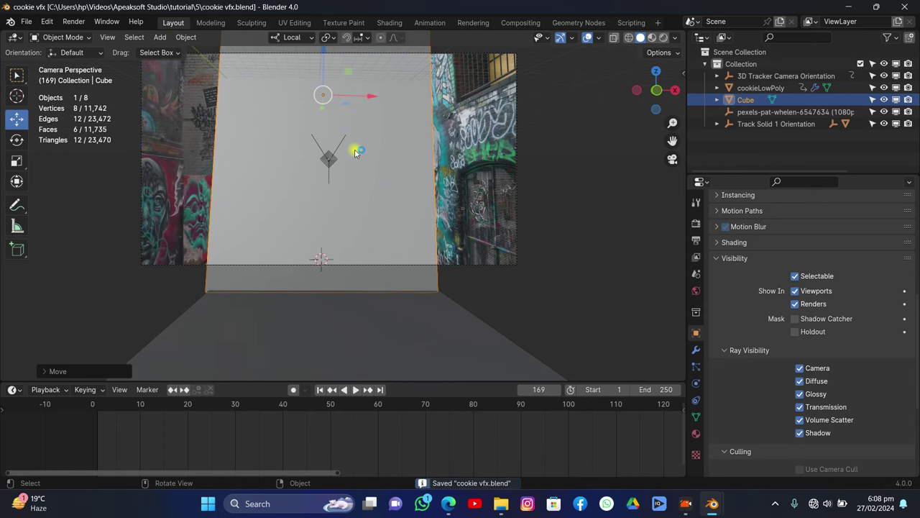
# - In Right view, widen the Cube along its local Y and shift it to enclose the cookie
pyautogui.click(674, 90)
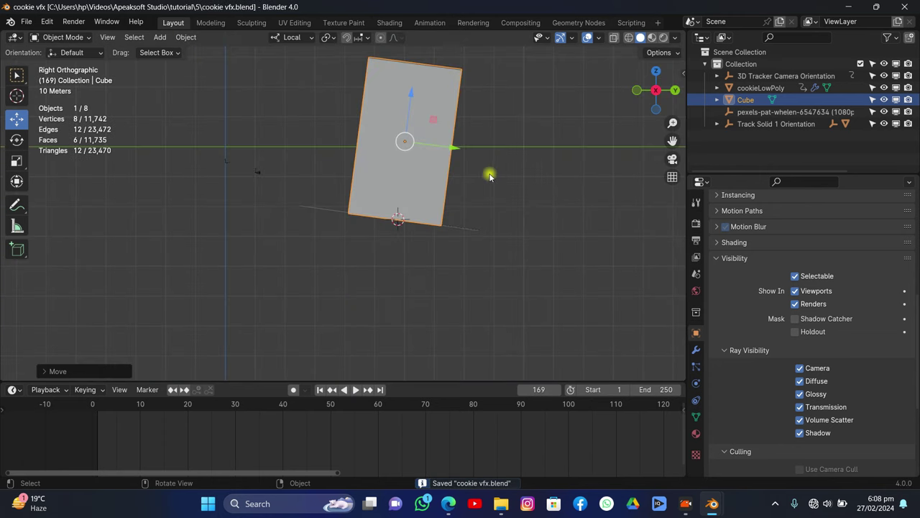
pyautogui.scroll(3, 489, 176)
pyautogui.press('s')
pyautogui.press('y')
pyautogui.press('y')
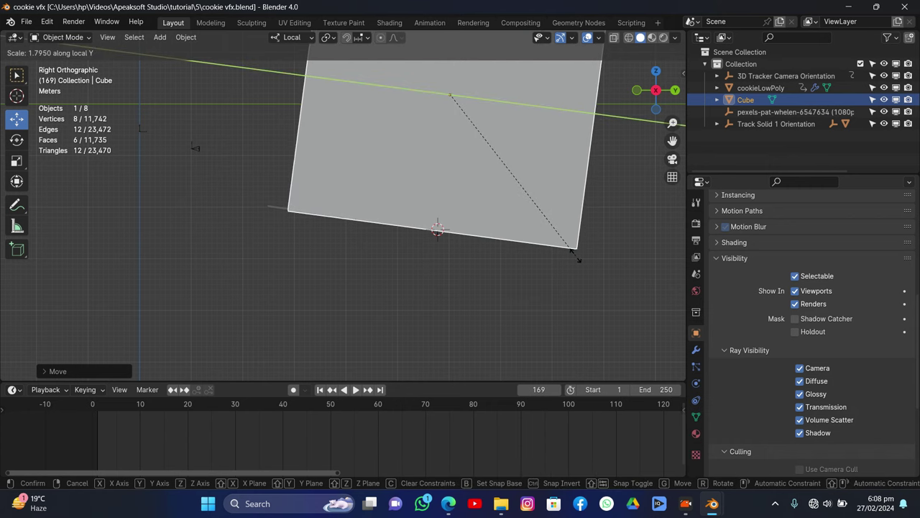
pyautogui.click(576, 253)
pyautogui.moveTo(503, 108); pyautogui.dragTo(483, 107)
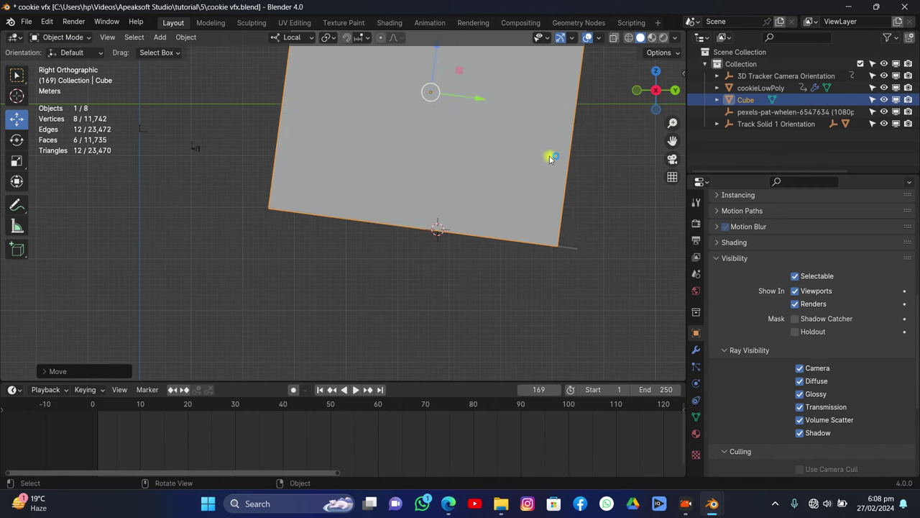
# - Switch to Wireframe shading and replay the camera shot from frame 69 to check the fit
pyautogui.click(672, 157)
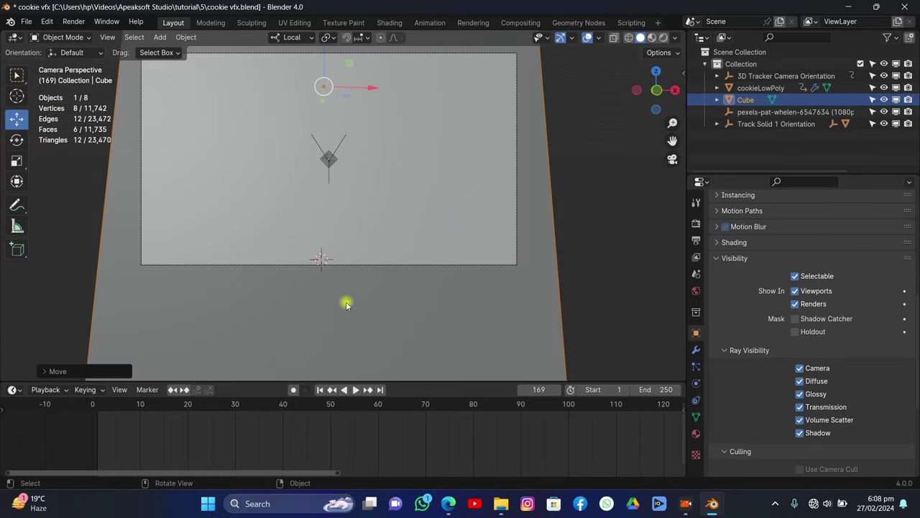
pyautogui.moveTo(302, 410); pyautogui.dragTo(425, 402)
pyautogui.press('space')
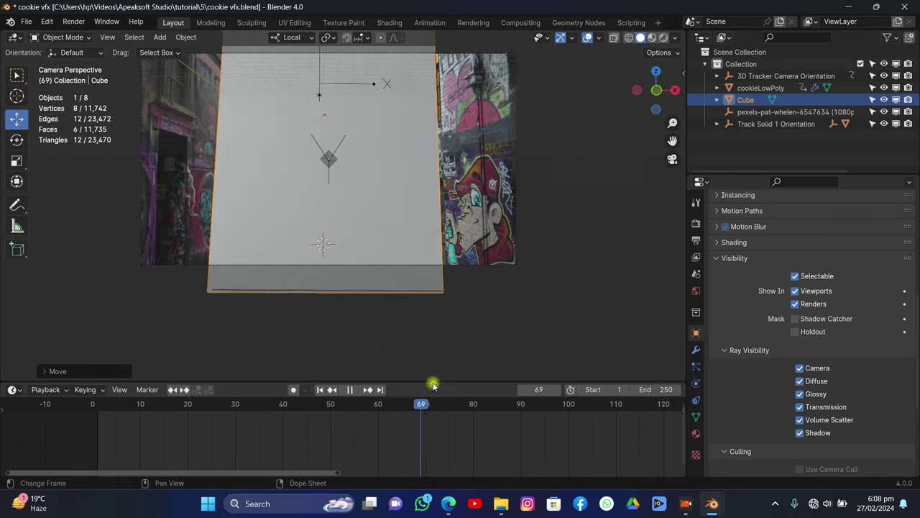
pyautogui.press('Escape')
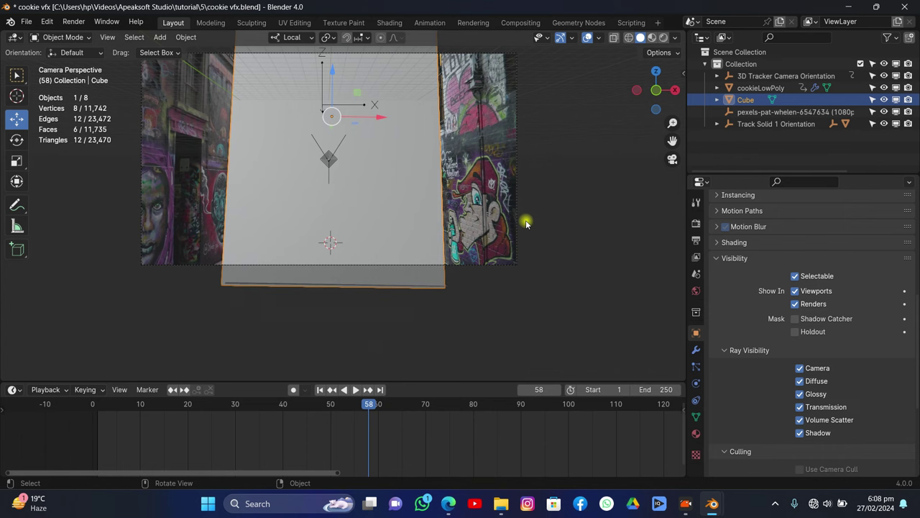
pyautogui.click(627, 41)
pyautogui.press('space')
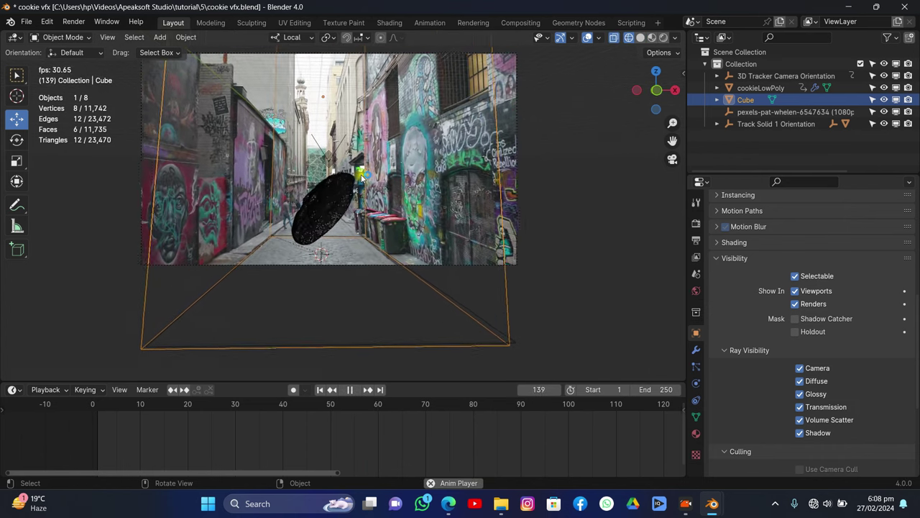
pyautogui.press('space')
pyautogui.scroll(-2, 617, 165)
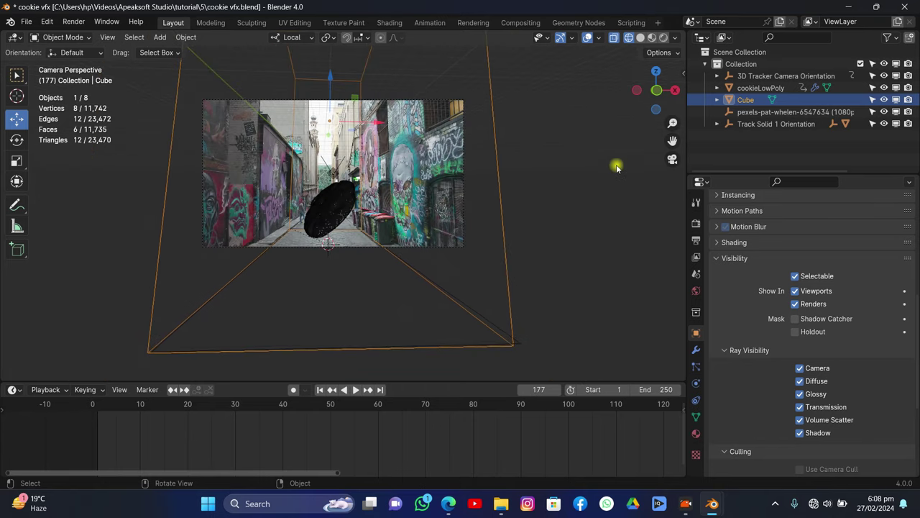
pyautogui.click(673, 92)
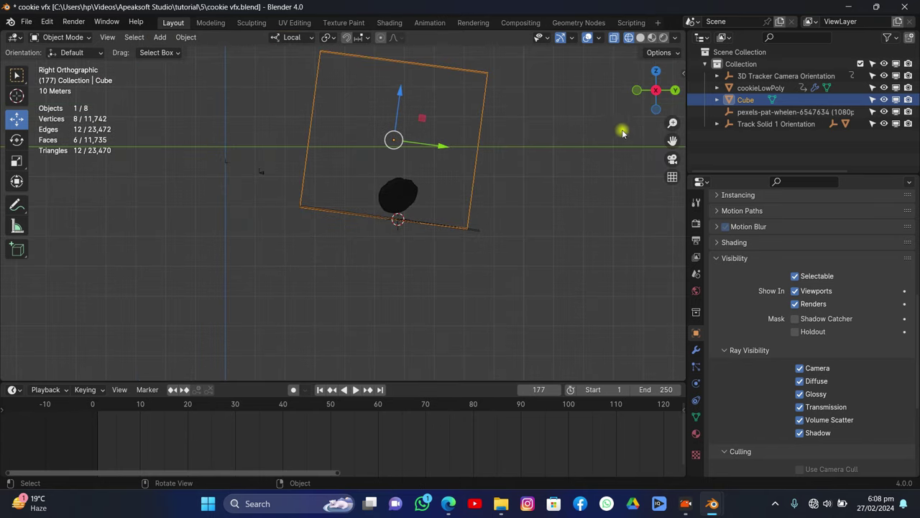
pyautogui.moveTo(669, 138); pyautogui.dragTo(636, 179)
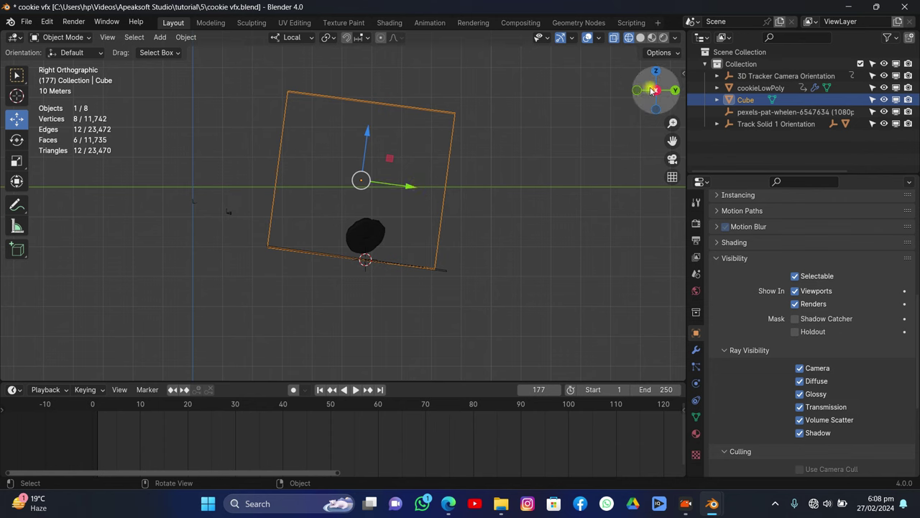
# - Add an Icosphere, raise it high above the cookie, and scale it up
pyautogui.hotkey('shift', 'a')
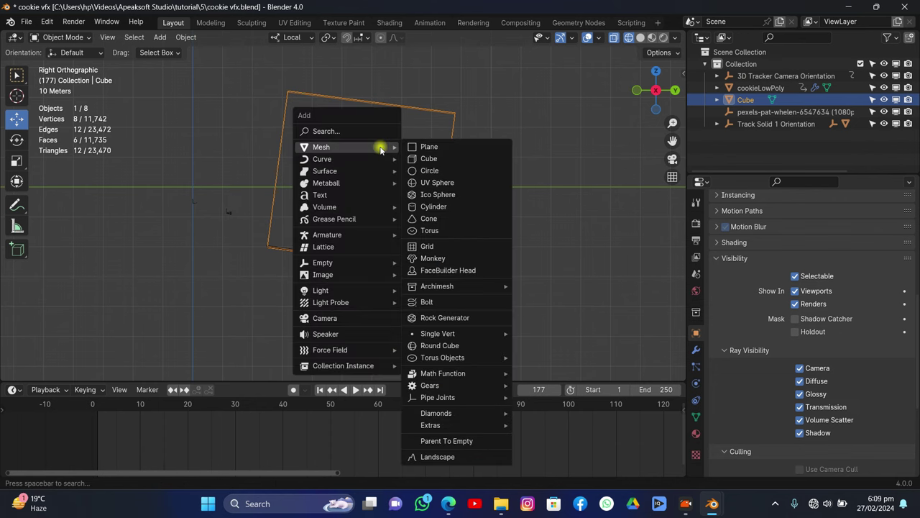
pyautogui.click(425, 194)
pyautogui.scroll(1, 370, 200)
pyautogui.moveTo(369, 200); pyautogui.dragTo(393, 43)
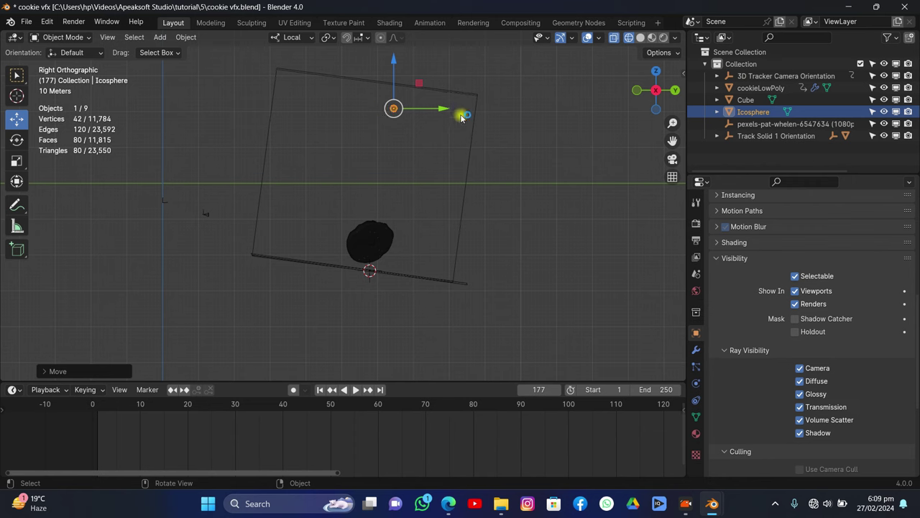
pyautogui.press('s')
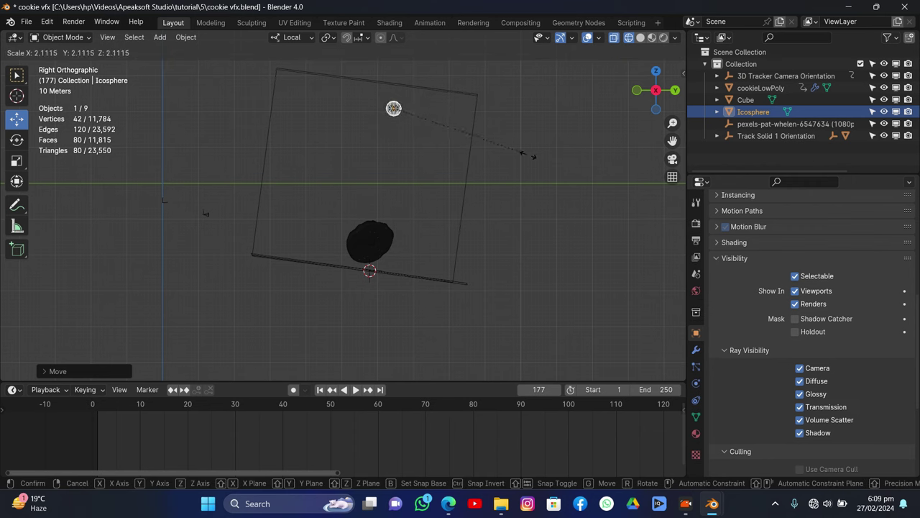
pyautogui.click(396, 46)
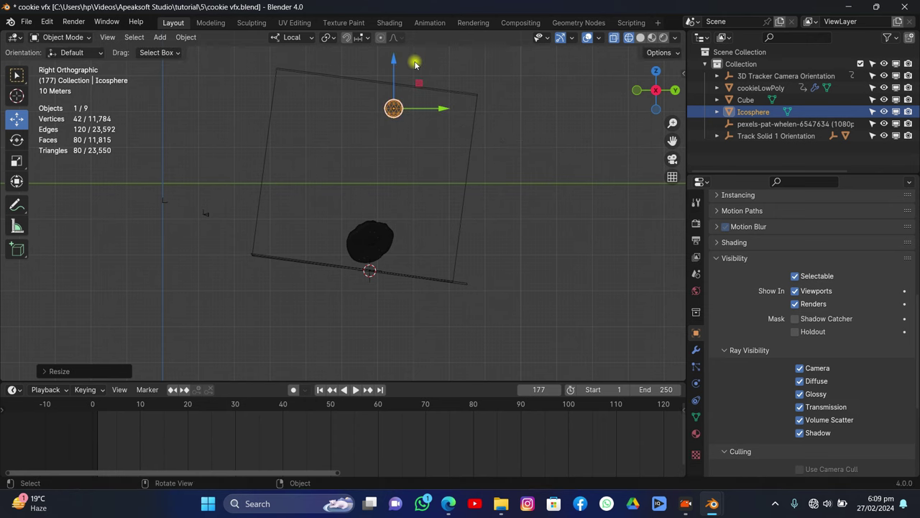
# - From the camera view at frame 1, raise the Icosphere further along Z
pyautogui.click(673, 159)
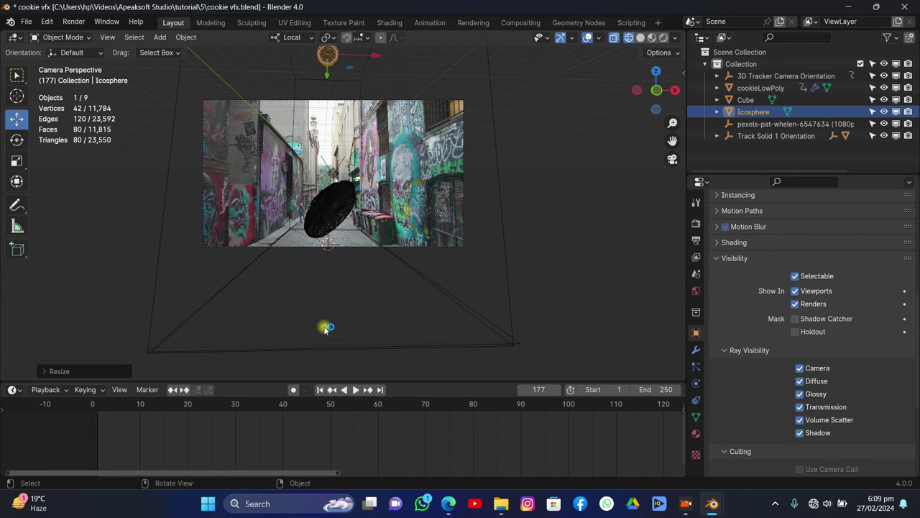
pyautogui.click(321, 389)
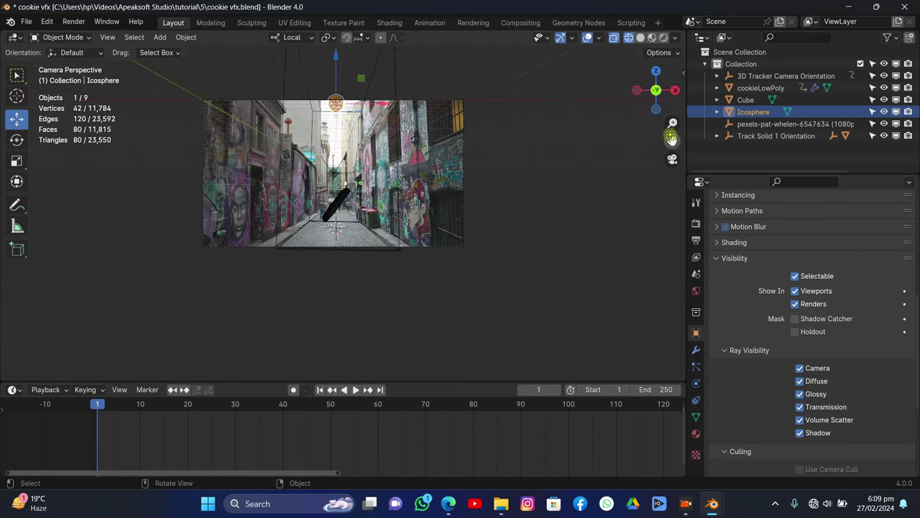
pyautogui.moveTo(672, 141); pyautogui.dragTo(673, 184)
pyautogui.scroll(3, 422, 192)
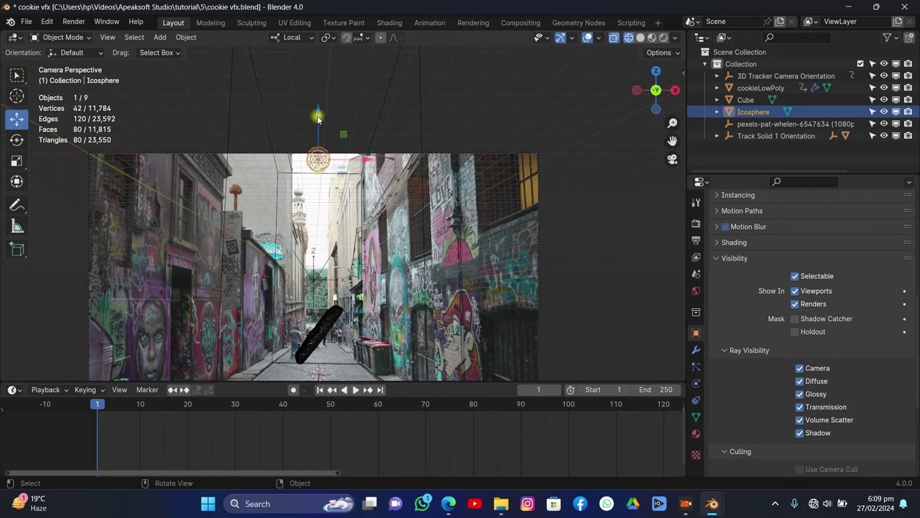
pyautogui.moveTo(318, 119); pyautogui.dragTo(314, 96)
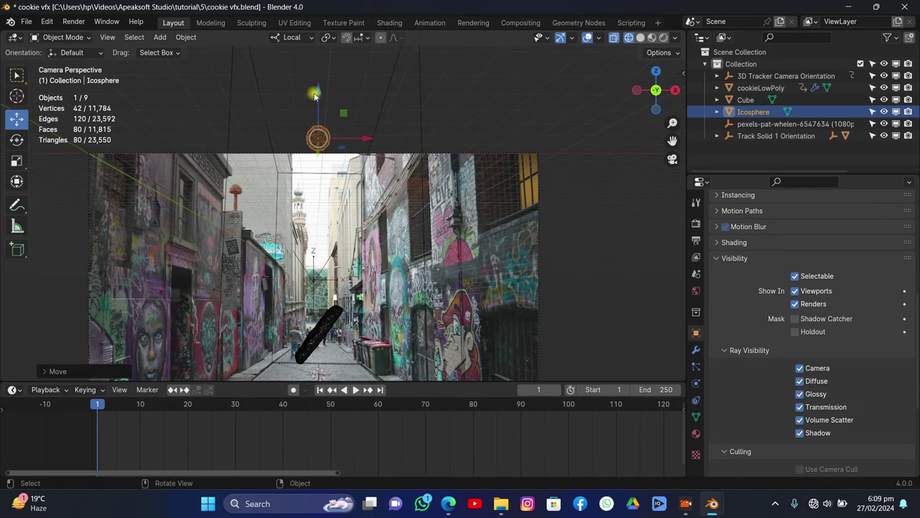
# - In Right view, select the Cube domain and enter Edit Mode
pyautogui.click(673, 91)
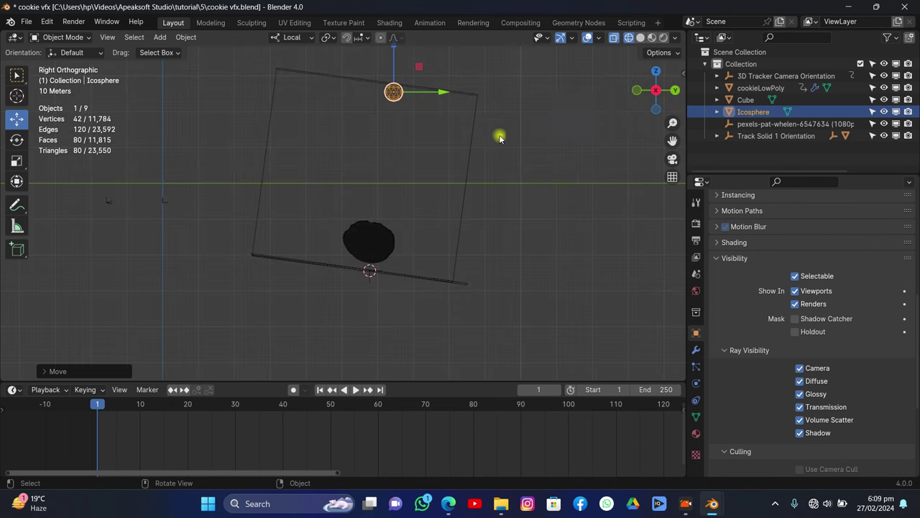
pyautogui.keyDown('shift'); pyautogui.moveTo(460, 86); pyautogui.dragTo(431, 146, button='middle'); pyautogui.keyUp('shift')
pyautogui.scroll(3, 427, 126)
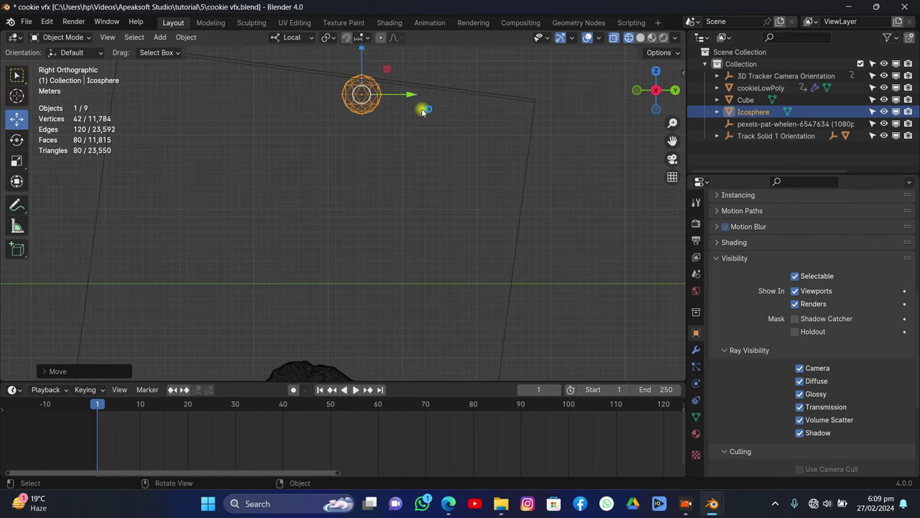
pyautogui.click(420, 120)
pyautogui.scroll(-3, 421, 121)
pyautogui.press('Tab')
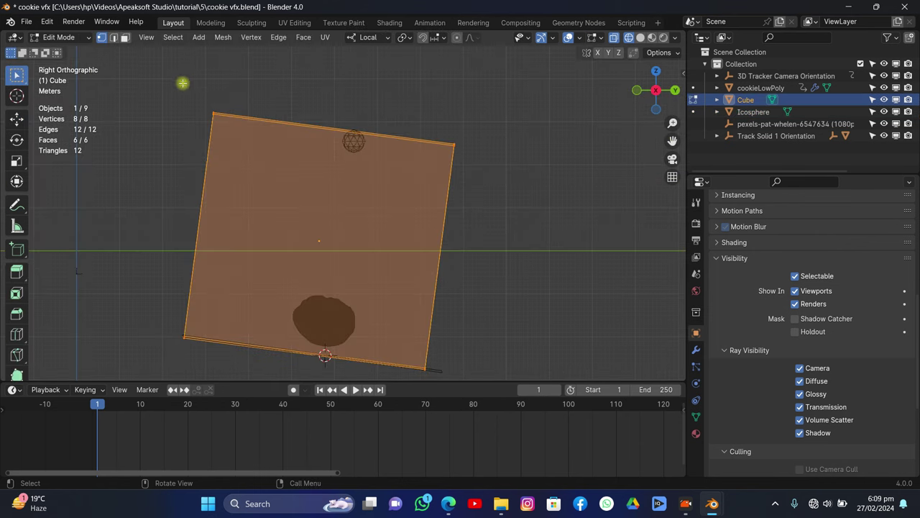
# - Raise the Cube's top four vertices along Z to make the domain taller, then leave Edit Mode
pyautogui.moveTo(183, 84); pyautogui.dragTo(550, 183)
pyautogui.press('g')
pyautogui.press('z')
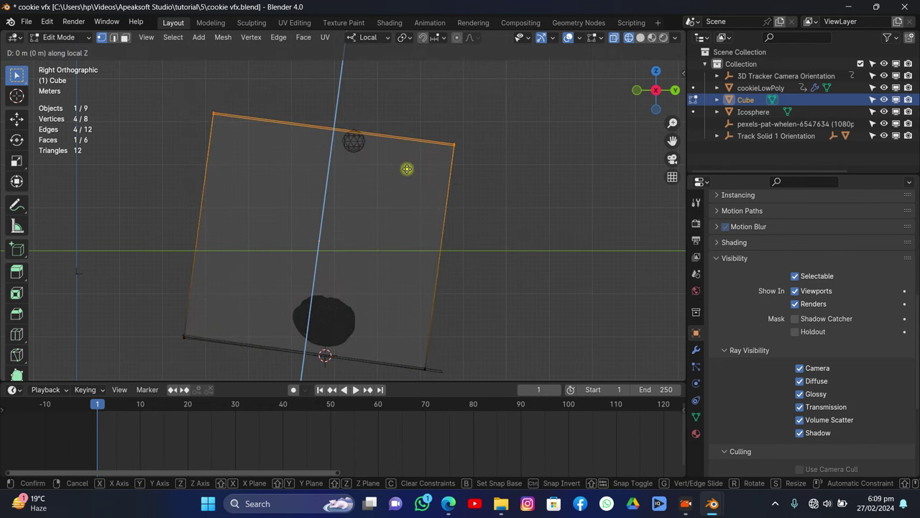
pyautogui.click(413, 153)
pyautogui.press('Tab')
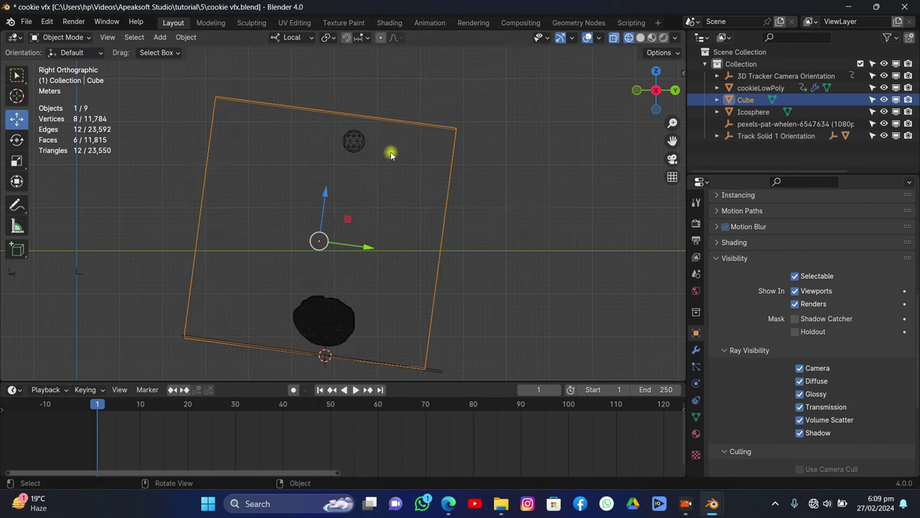
# - Move the Icosphere higher, then in Top view centre it over the cookie
pyautogui.click(353, 139)
pyautogui.press('g')
pyautogui.press('z')
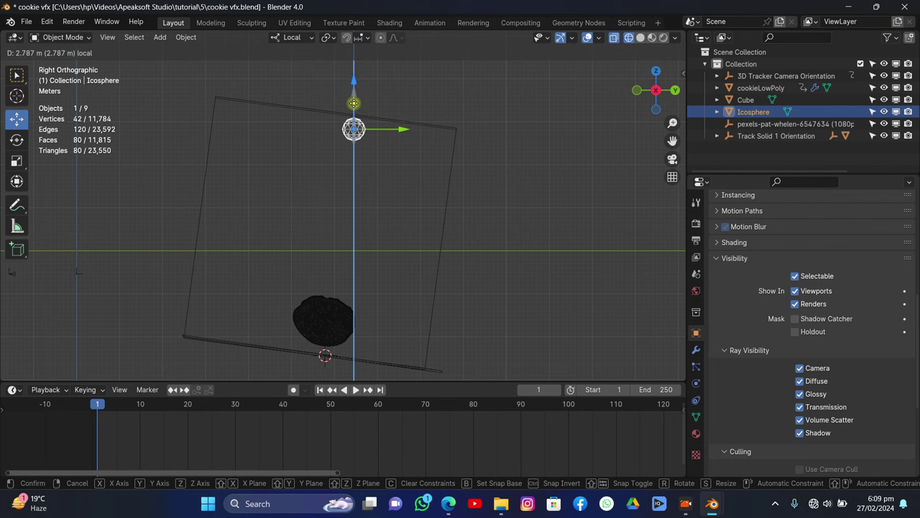
pyautogui.click(371, 107)
pyautogui.click(655, 71)
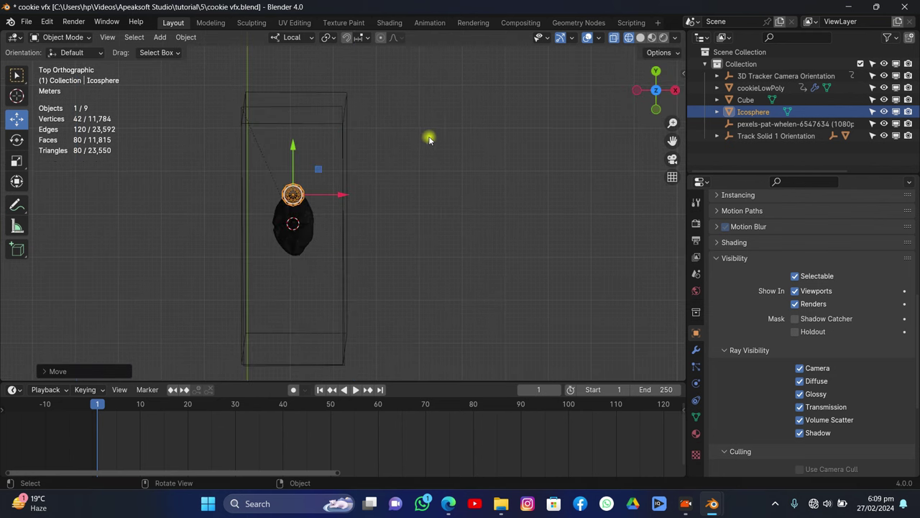
pyautogui.scroll(2, 429, 137)
pyautogui.press('g')
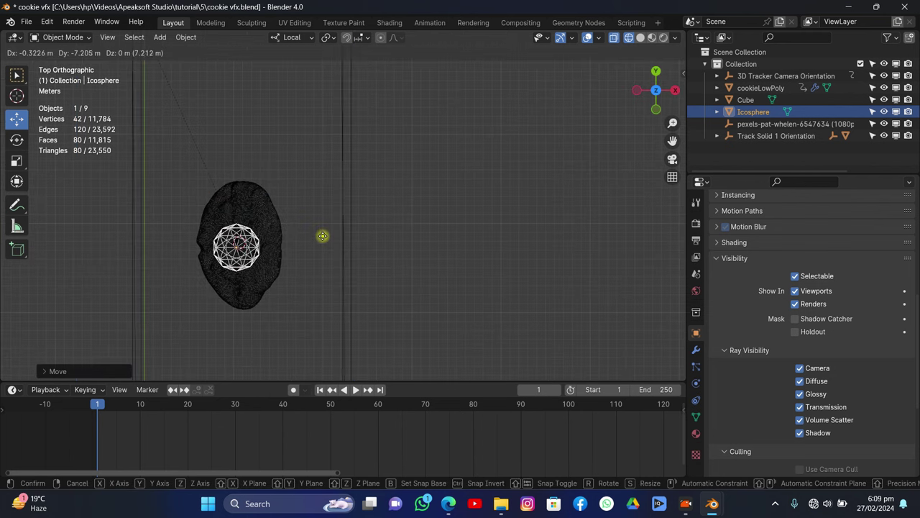
pyautogui.click(323, 239)
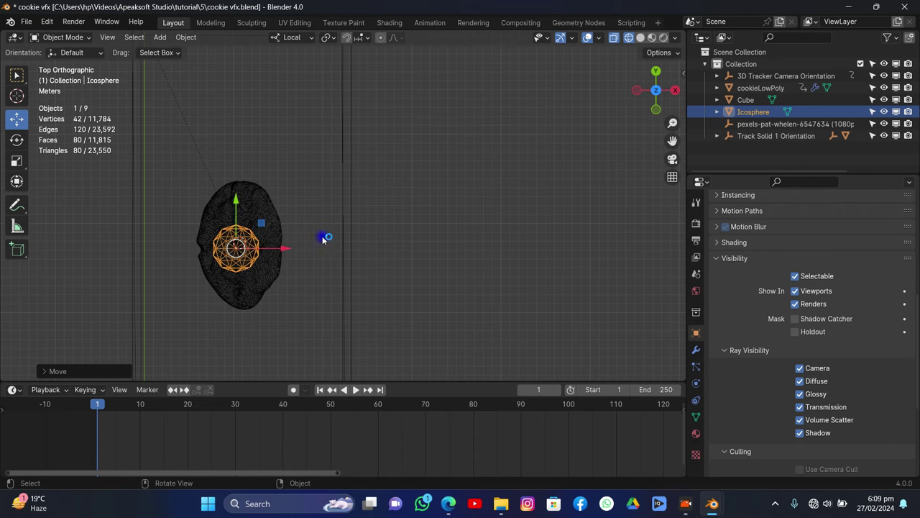
# - Check the Icosphere through the camera, then orbit to select the cookie object
pyautogui.click(672, 159)
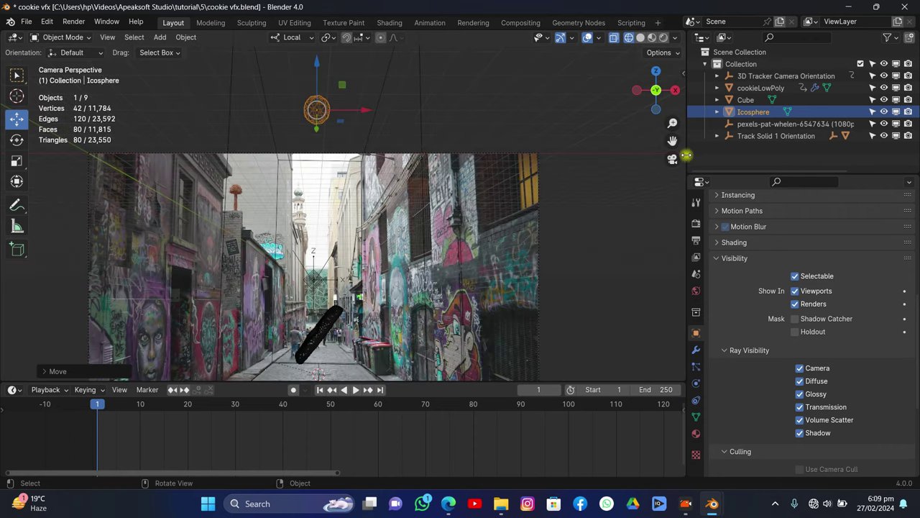
pyautogui.moveTo(673, 141); pyautogui.dragTo(687, 63)
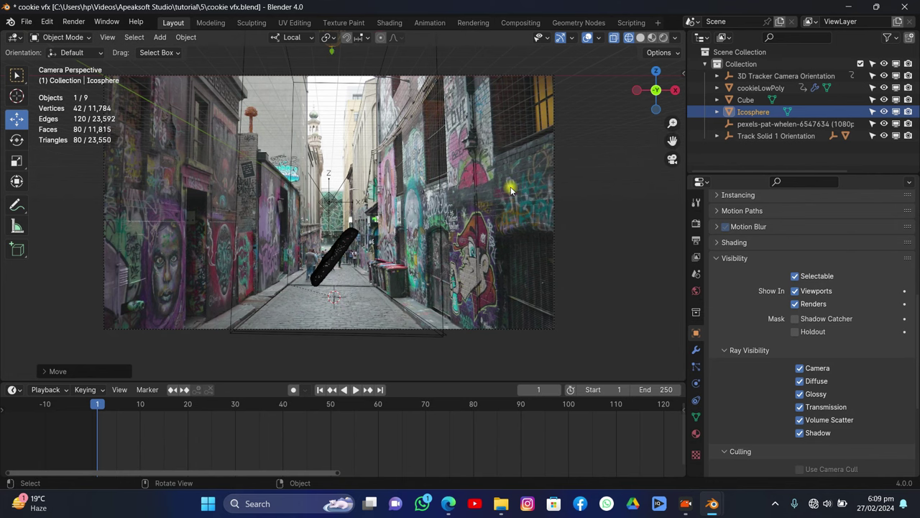
pyautogui.scroll(-3, 496, 190)
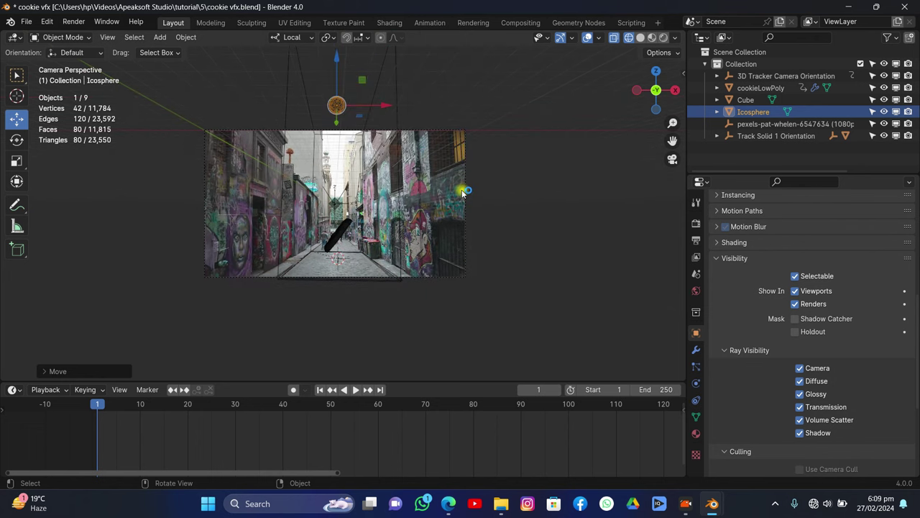
pyautogui.press('s')
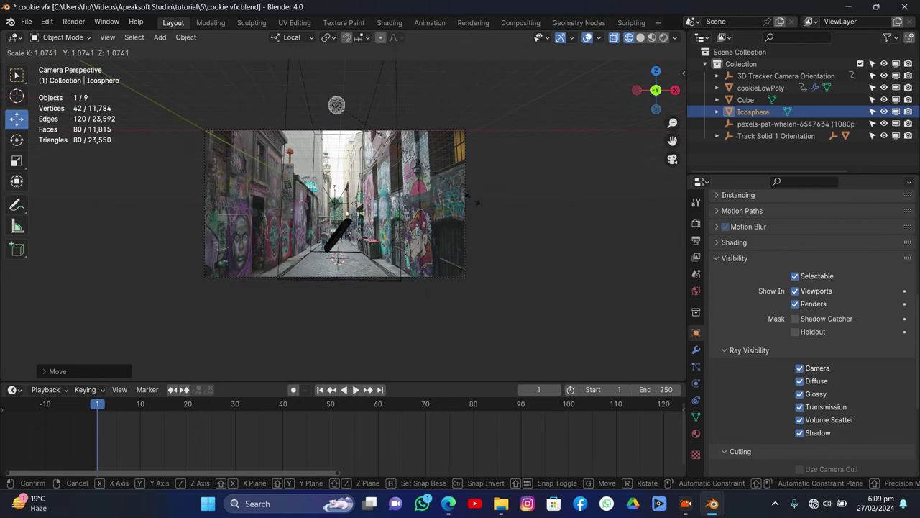
pyautogui.press('Escape')
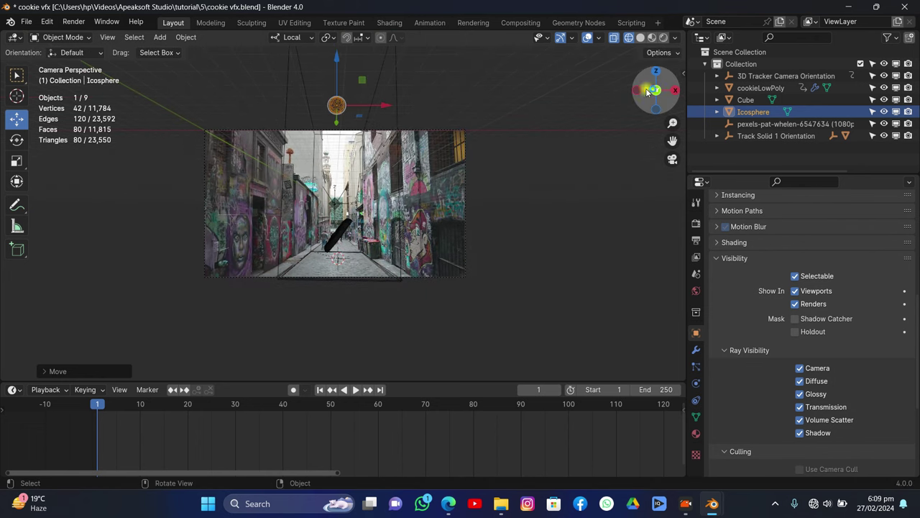
pyautogui.moveTo(656, 91); pyautogui.dragTo(570, 126)
pyautogui.moveTo(570, 126); pyautogui.dragTo(513, 160, button='middle')
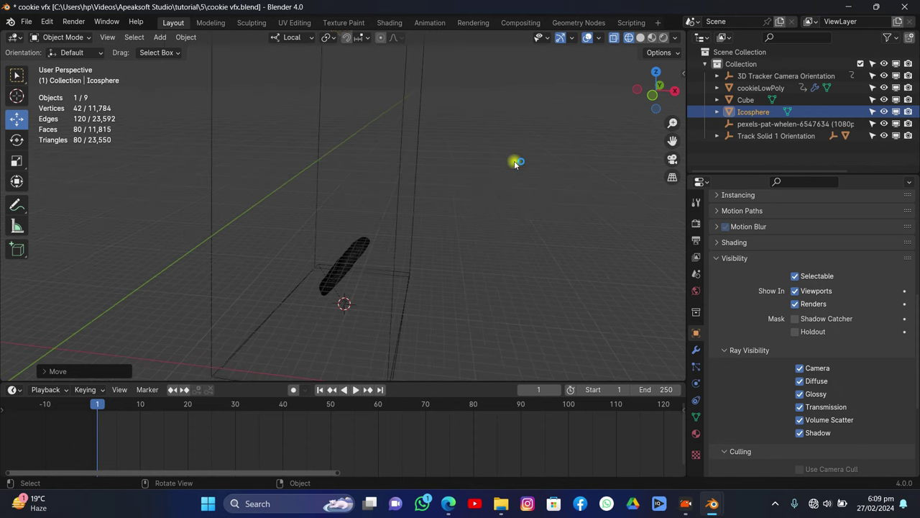
pyautogui.click(354, 247)
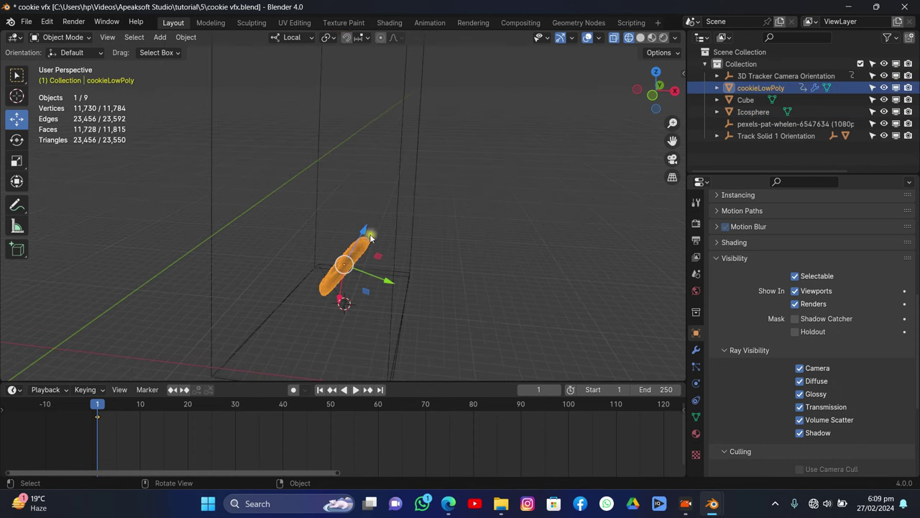
pyautogui.click(671, 157)
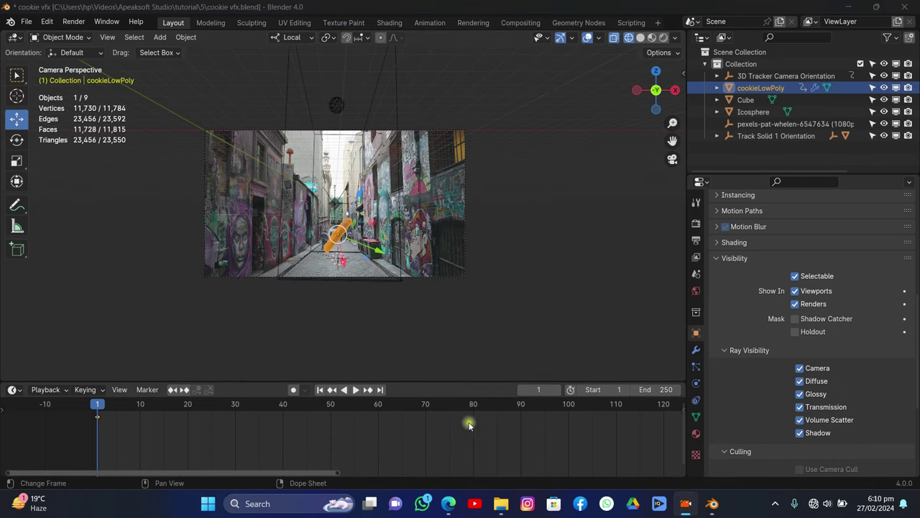
# - Give cookieLowPoly Fluid physics of type Effector, with Collision effector type
pyautogui.click(697, 386)
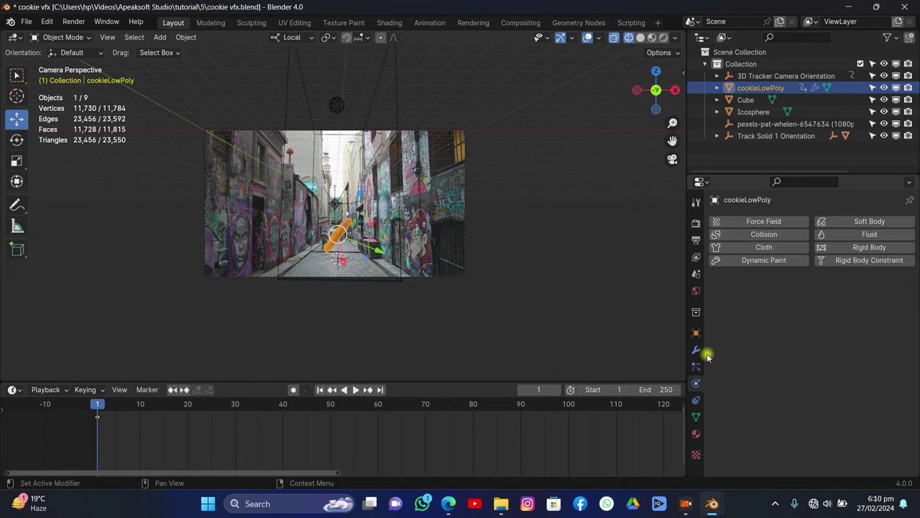
pyautogui.click(863, 235)
pyautogui.click(805, 300)
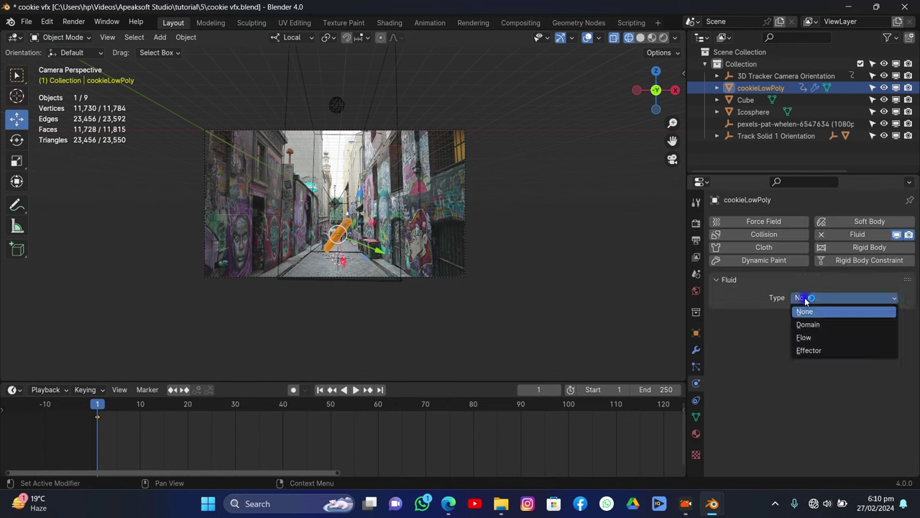
pyautogui.click(811, 349)
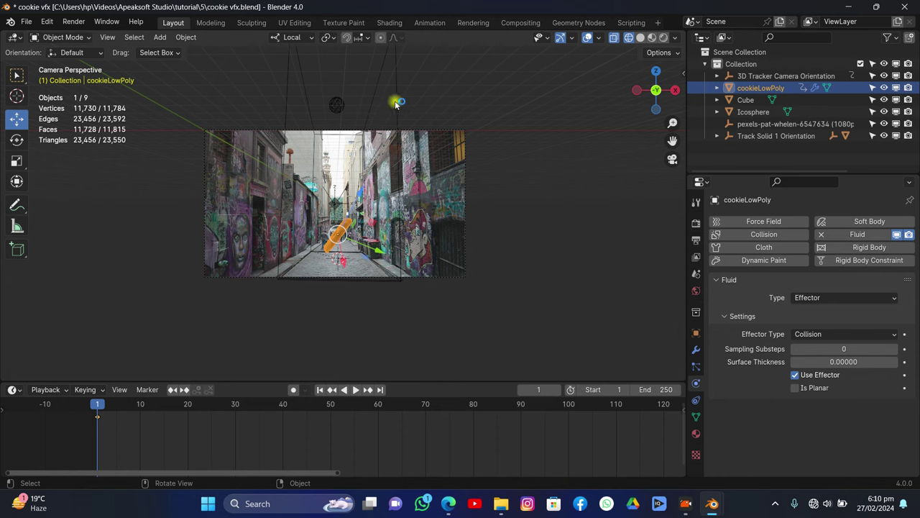
pyautogui.click(395, 104)
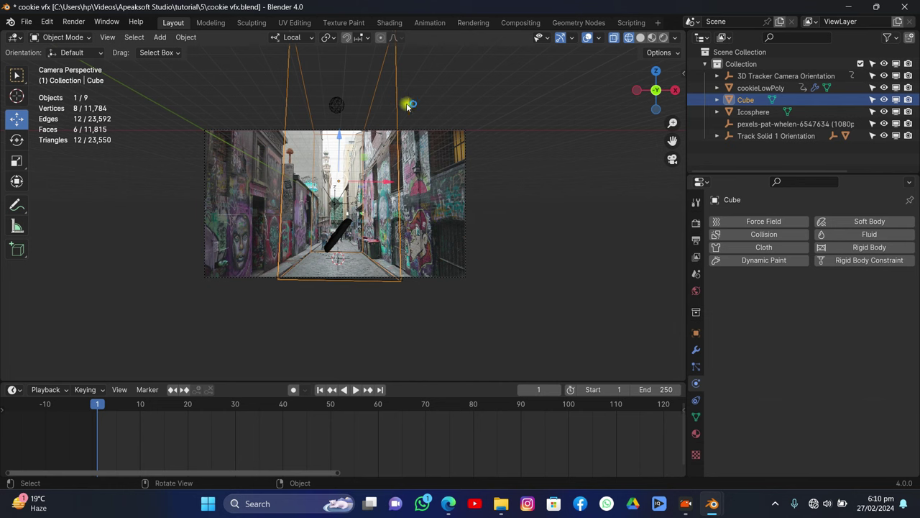
# - Add Fluid physics to the Cube as a Domain and save the file
pyautogui.click(838, 236)
pyautogui.click(810, 297)
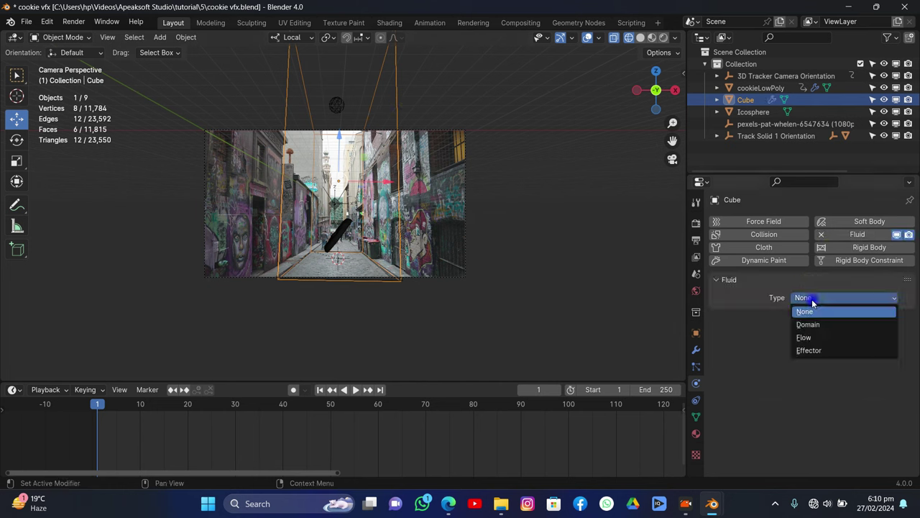
pyautogui.click(815, 324)
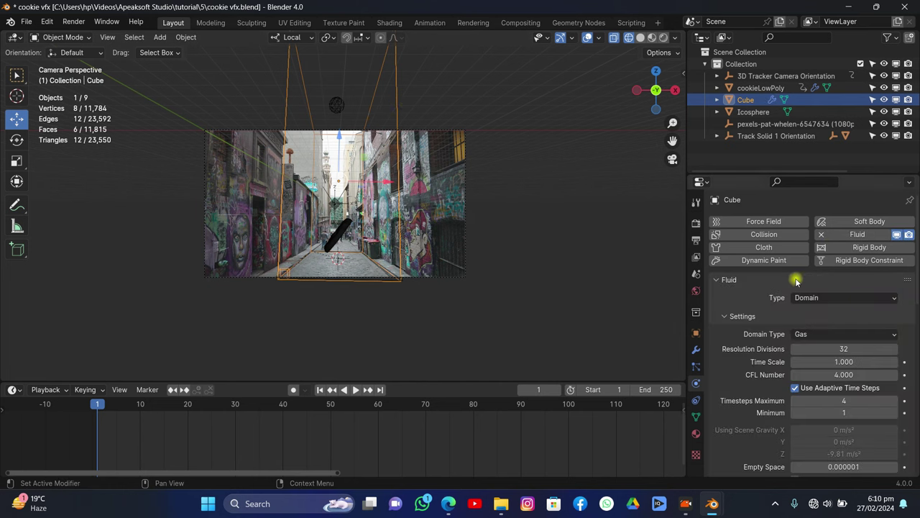
pyautogui.hotkey('ctrl', 's')
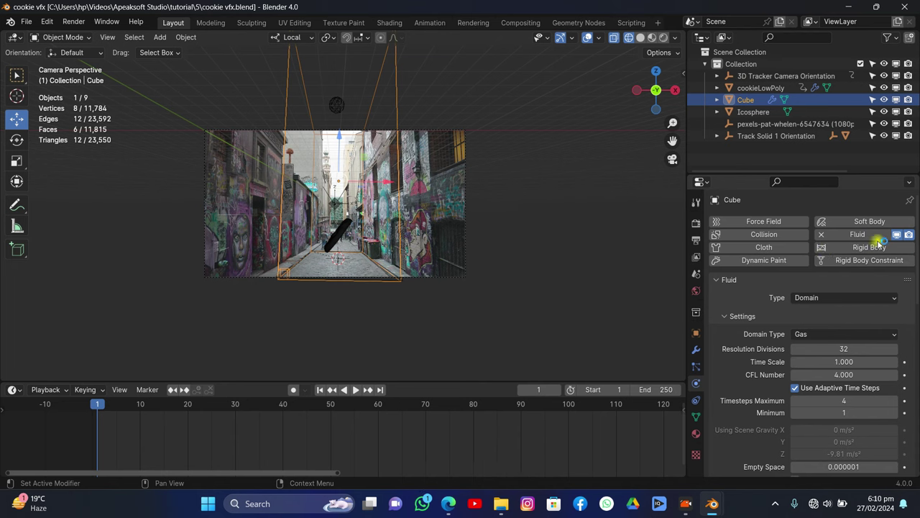
# - Set the Cube's Domain Type to Liquid and review its Border Collisions settings
pyautogui.scroll(-3, 826, 309)
pyautogui.click(812, 262)
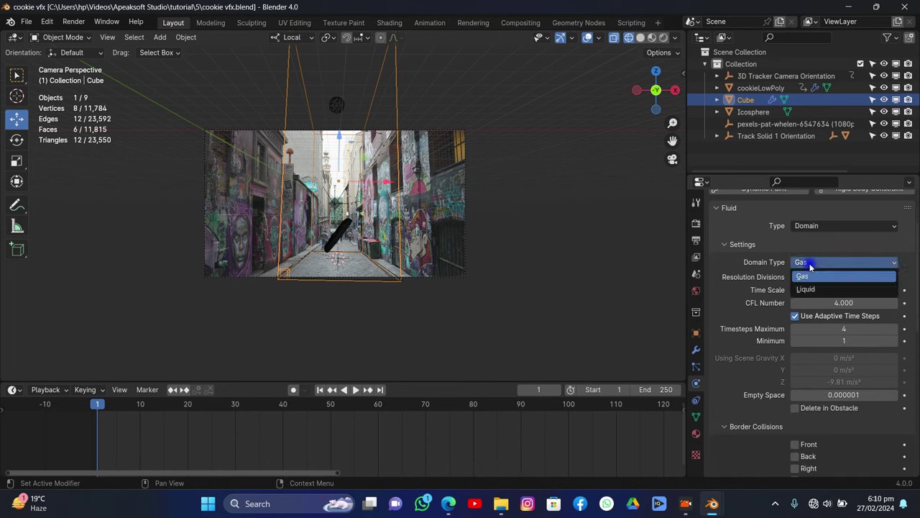
pyautogui.click(809, 290)
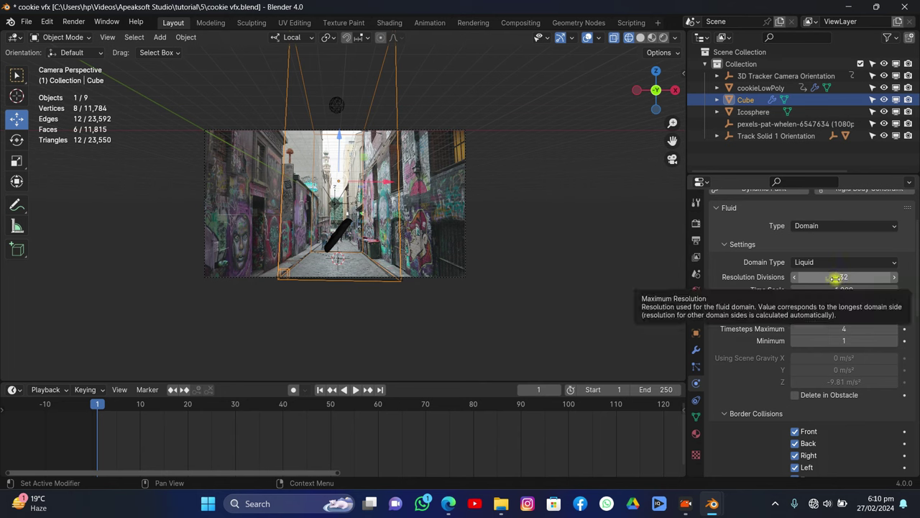
pyautogui.scroll(-8, 827, 278)
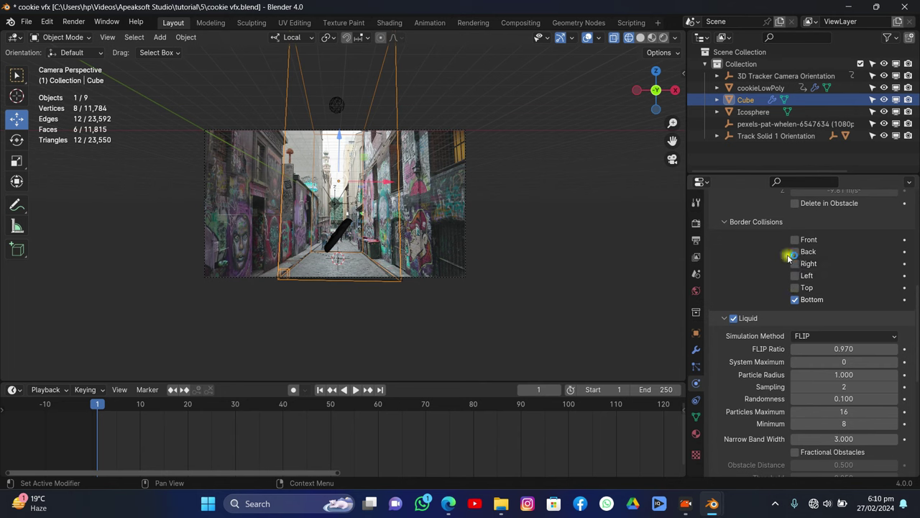
pyautogui.scroll(-2, 767, 258)
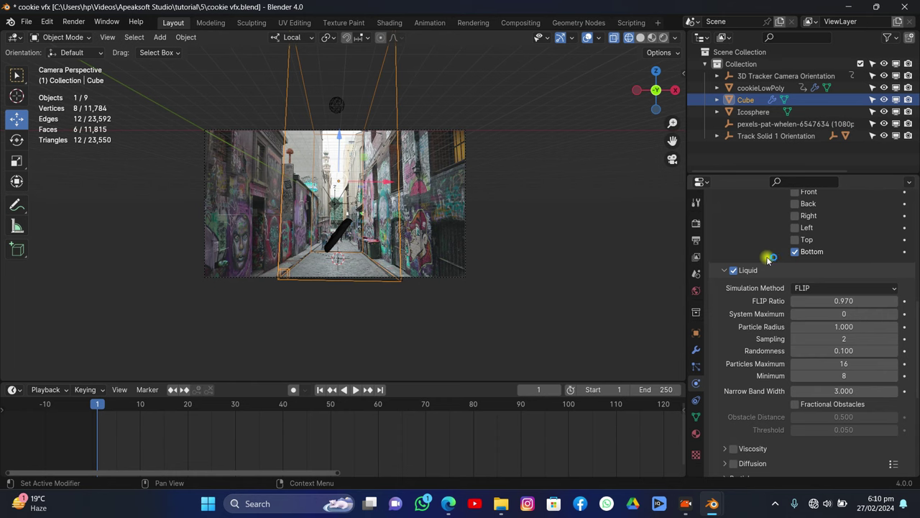
pyautogui.scroll(-8, 768, 259)
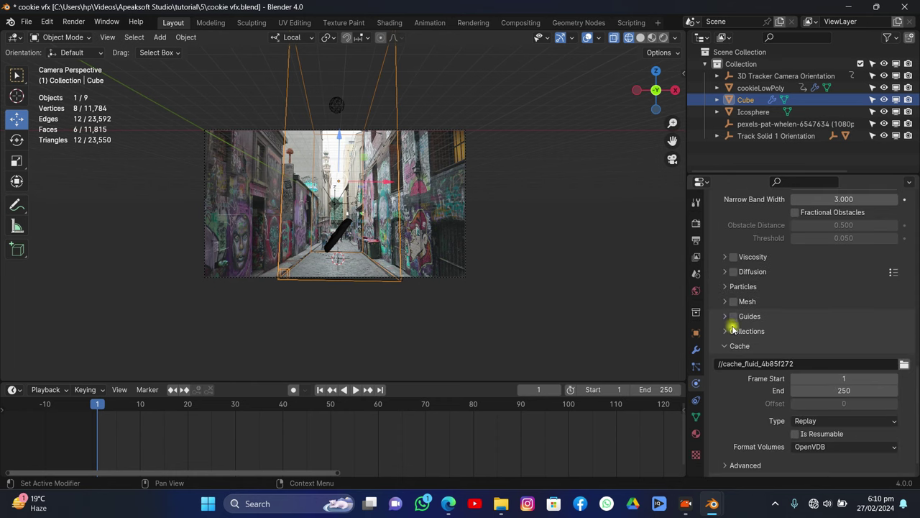
pyautogui.scroll(2, 479, 172)
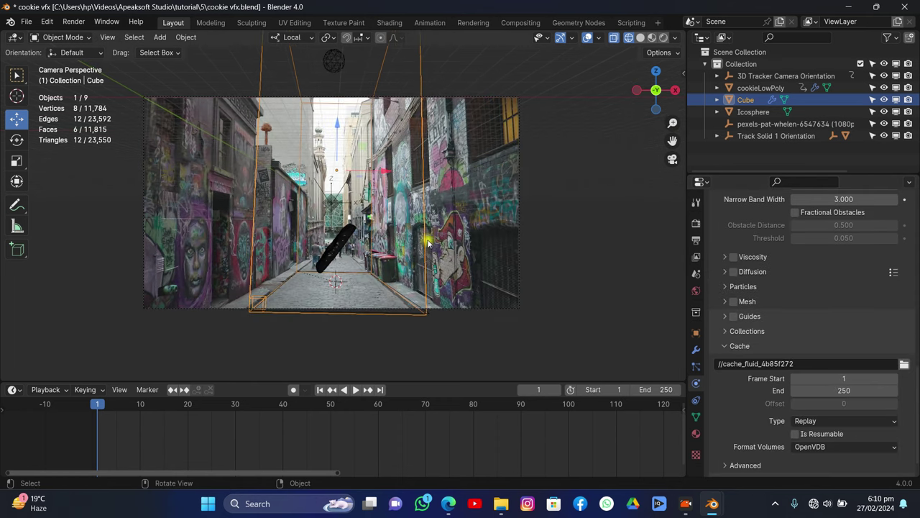
# - Select the Icosphere, preview playback, and rescale it in side orthographic view
pyautogui.click(321, 390)
pyautogui.click(342, 69)
pyautogui.moveTo(672, 141); pyautogui.dragTo(635, 159)
pyautogui.press('space')
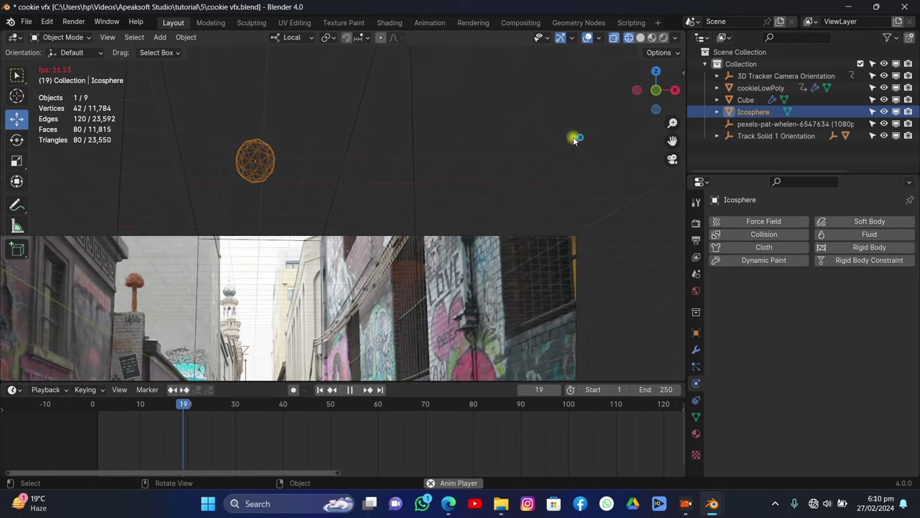
pyautogui.moveTo(672, 141)
pyautogui.mouseDown()
pyautogui.moveTo(723, 22)
pyautogui.moveTo(662, 145)
pyautogui.mouseUp()
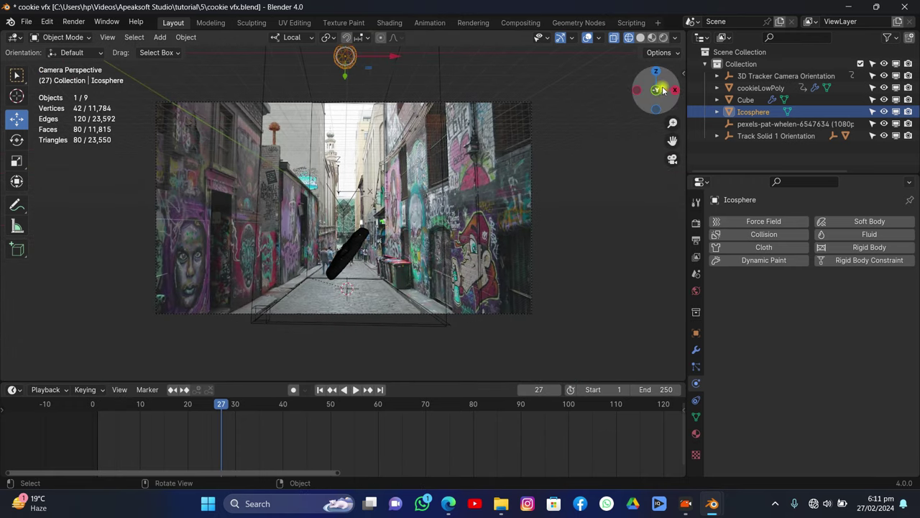
pyautogui.moveTo(647, 93)
pyautogui.mouseDown()
pyautogui.moveTo(632, 108)
pyautogui.moveTo(663, 95)
pyautogui.mouseUp()
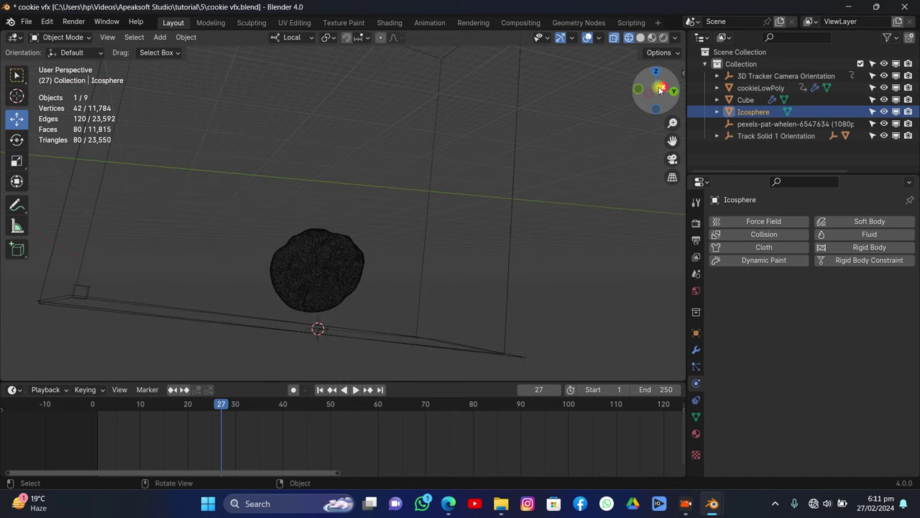
pyautogui.click(663, 95)
pyautogui.moveTo(663, 142)
pyautogui.mouseDown()
pyautogui.moveTo(663, 151)
pyautogui.moveTo(662, 142)
pyautogui.mouseUp()
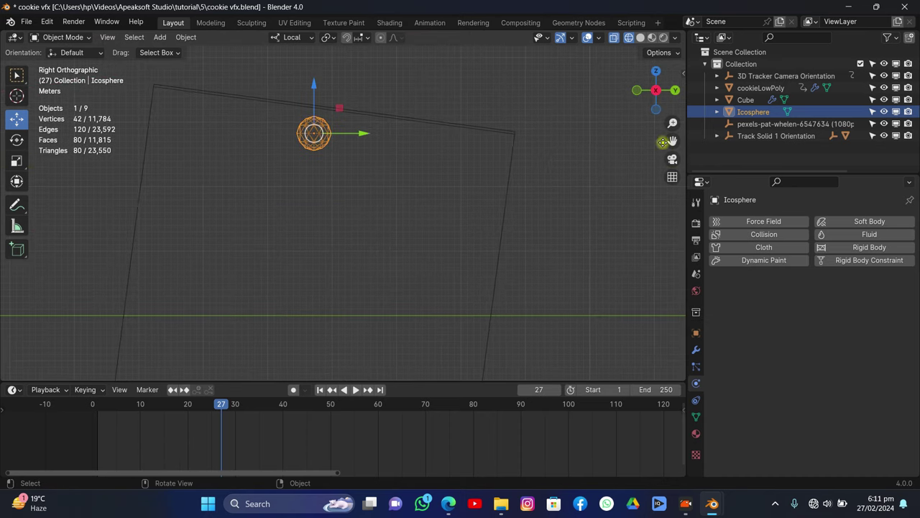
pyautogui.press('s')
pyautogui.click(478, 146)
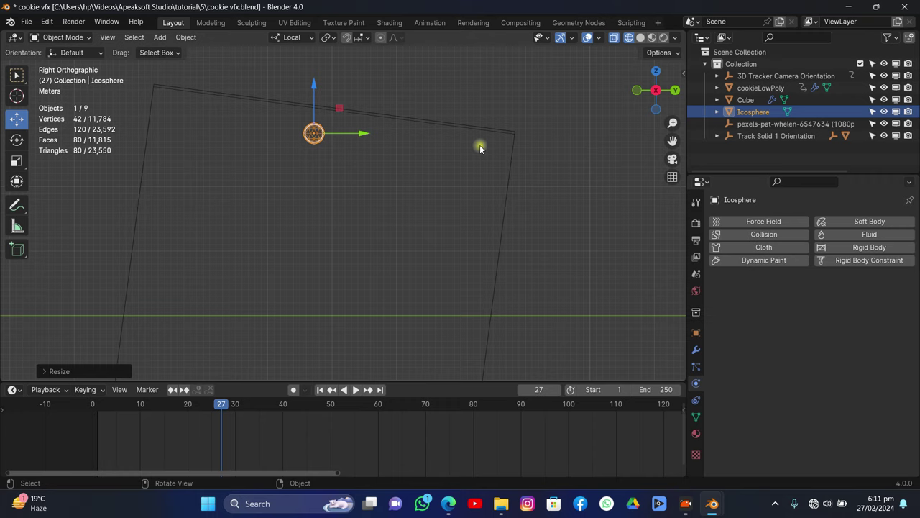
pyautogui.click(673, 159)
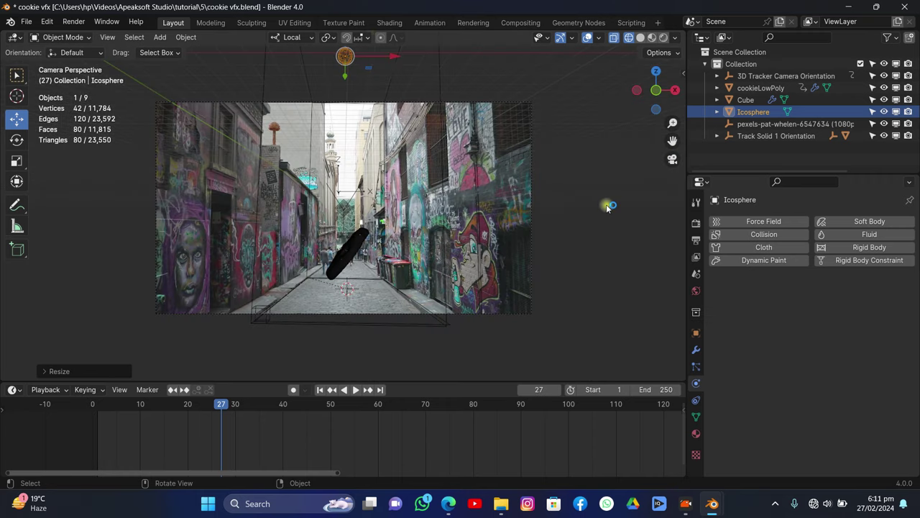
# - Set the Cube domain's Resolution Divisions to 128
pyautogui.click(317, 390)
pyautogui.moveTo(663, 150); pyautogui.dragTo(667, 185)
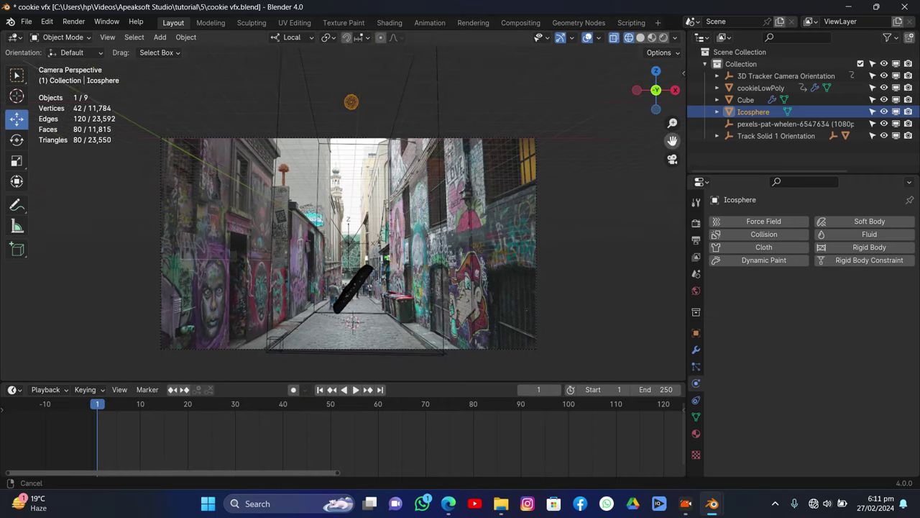
pyautogui.scroll(4, 429, 182)
pyautogui.click(481, 122)
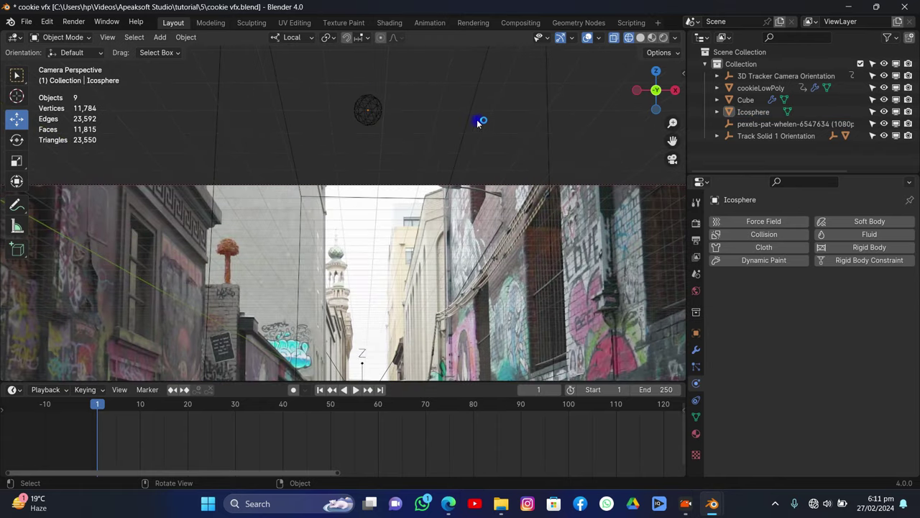
pyautogui.click(462, 107)
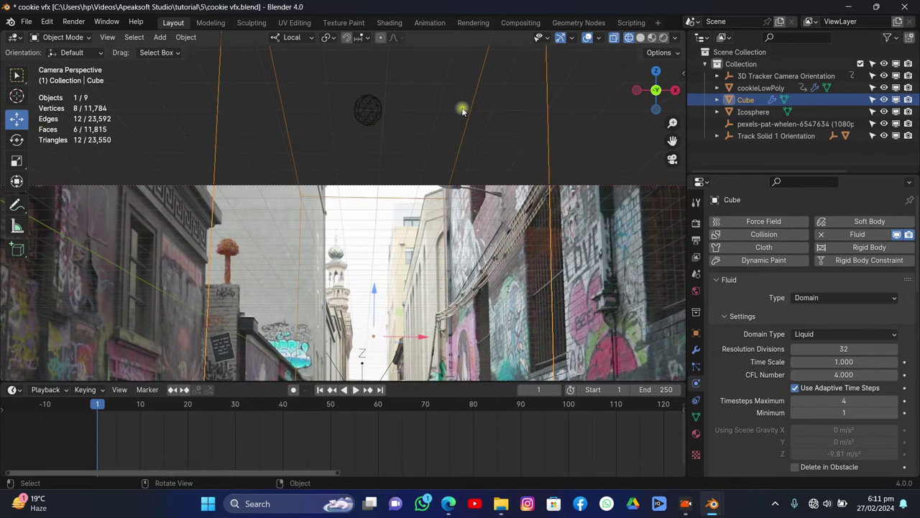
pyautogui.click(852, 348)
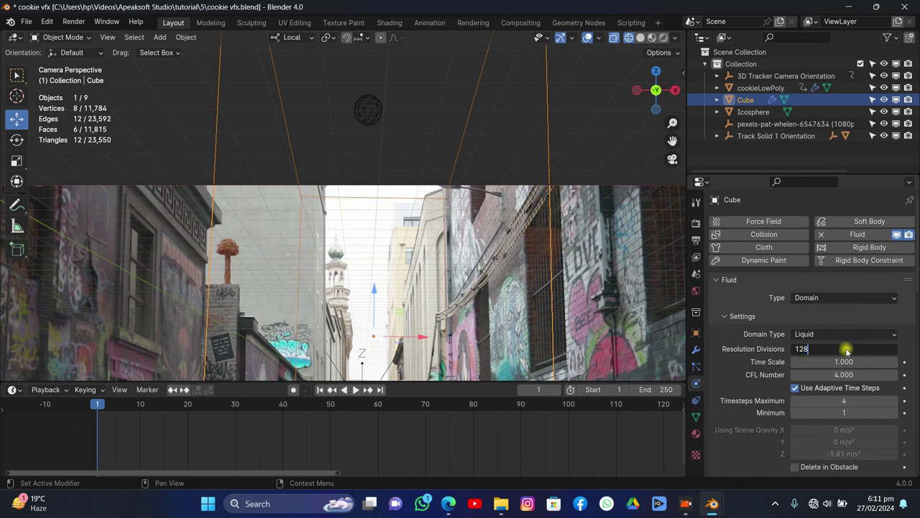
pyautogui.press('Return')
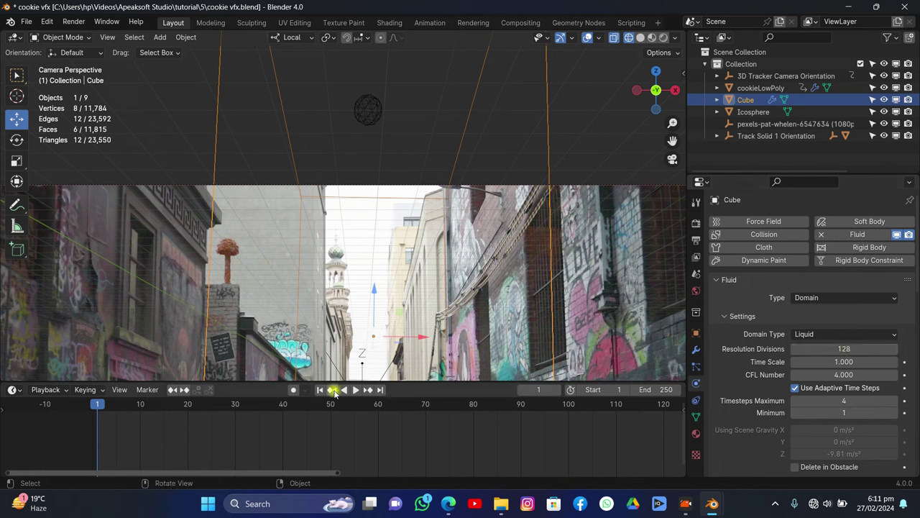
# - Shrink the Icosphere and lower it along Z above the cookie
pyautogui.click(369, 113)
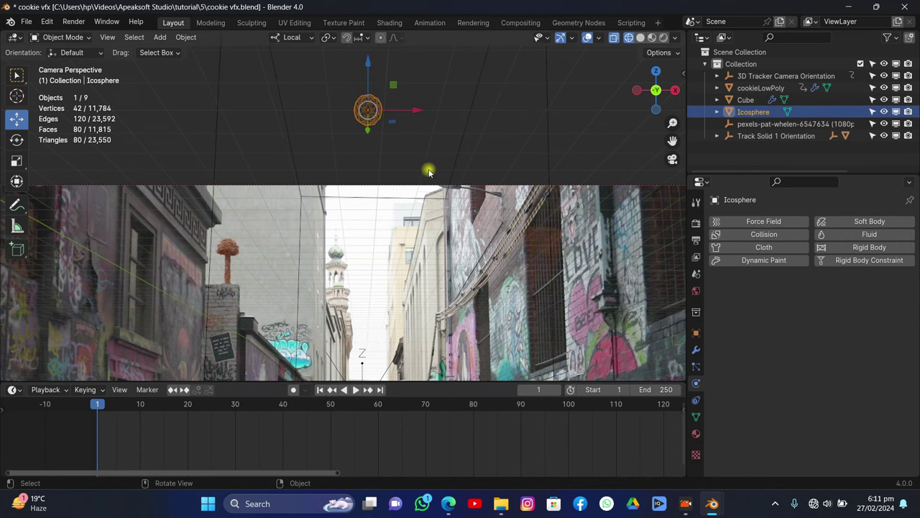
pyautogui.press('s')
pyautogui.click(449, 206)
pyautogui.click(674, 90)
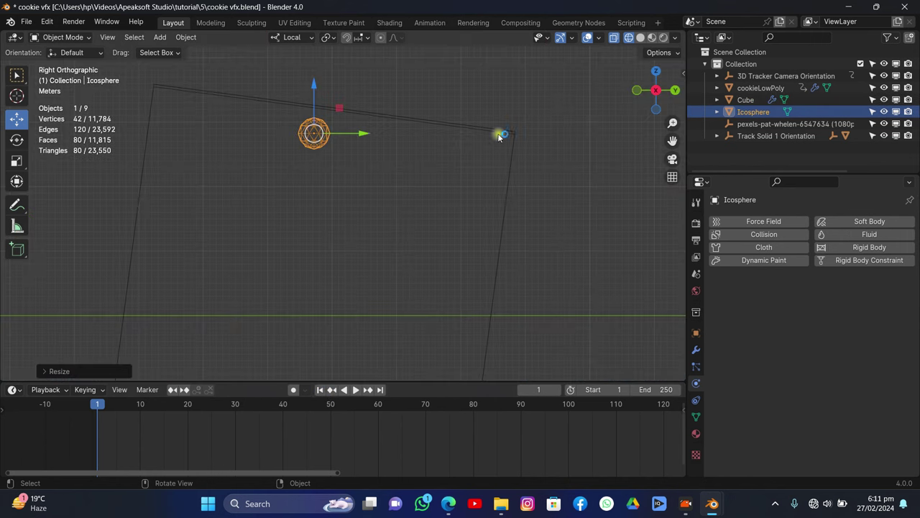
pyautogui.press('g')
pyautogui.press('z')
pyautogui.click(555, 177)
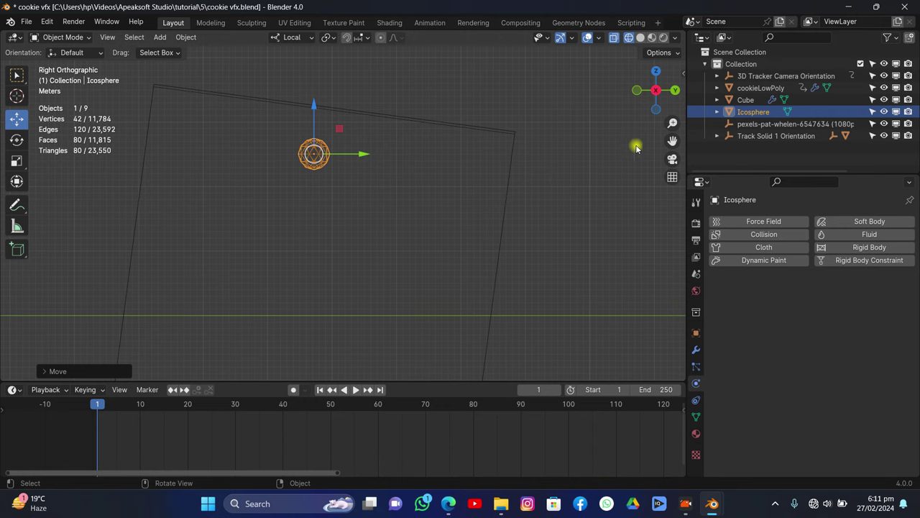
pyautogui.click(673, 159)
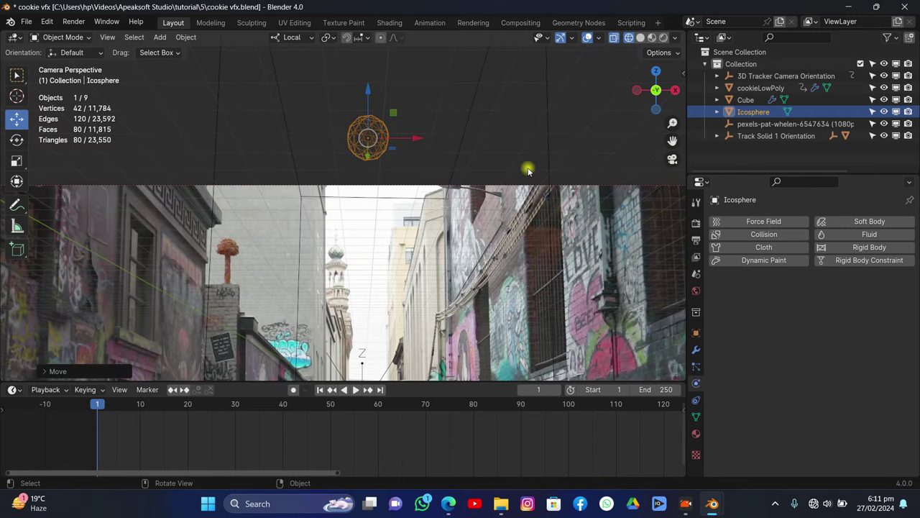
# - Make the Icosphere a fluid Flow object with Flow Type Liquid and Geometry behaviour
pyautogui.click(838, 235)
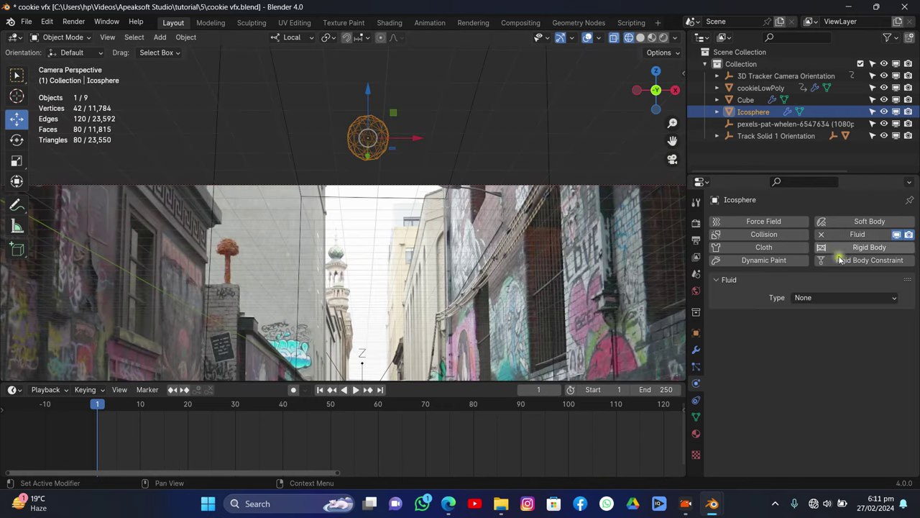
pyautogui.click(822, 297)
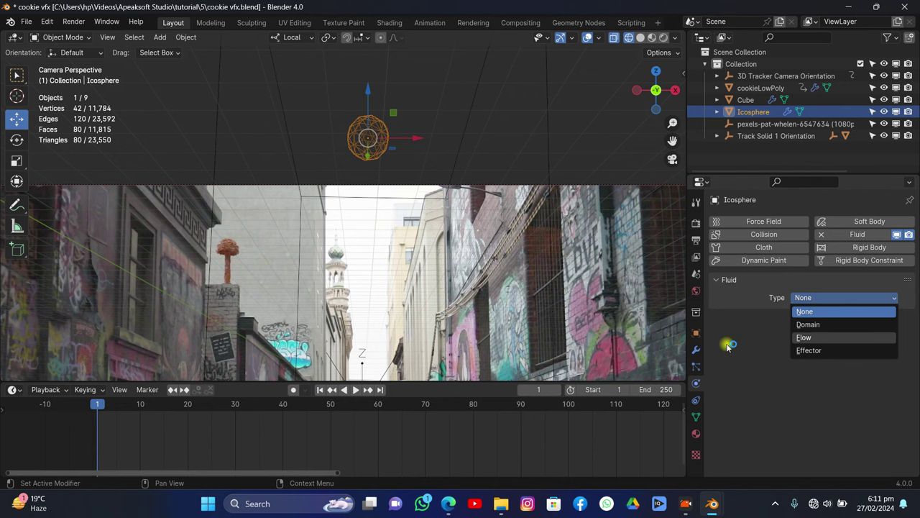
pyautogui.click(804, 337)
pyautogui.scroll(2, 372, 131)
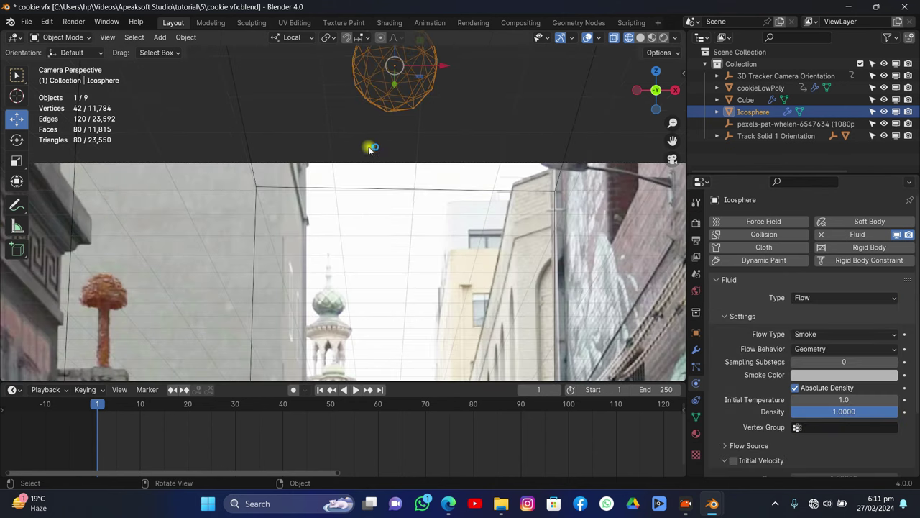
pyautogui.click(814, 335)
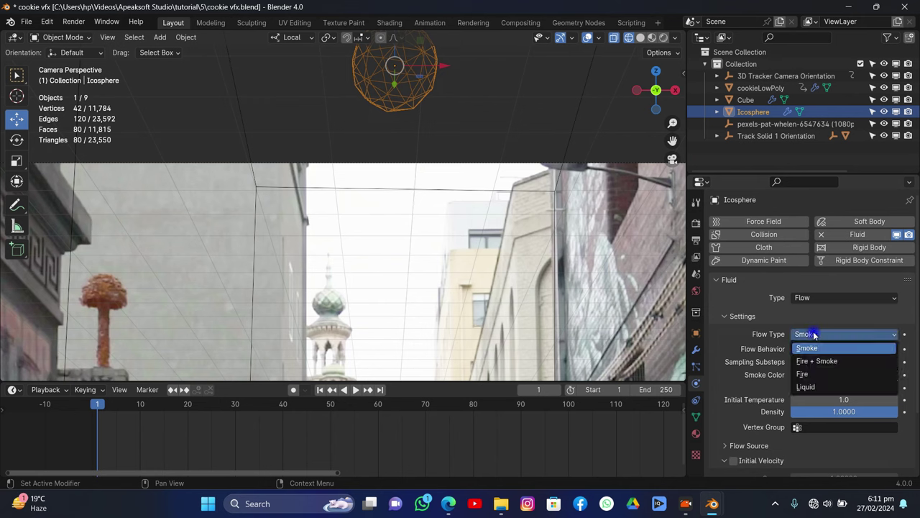
pyautogui.click(805, 387)
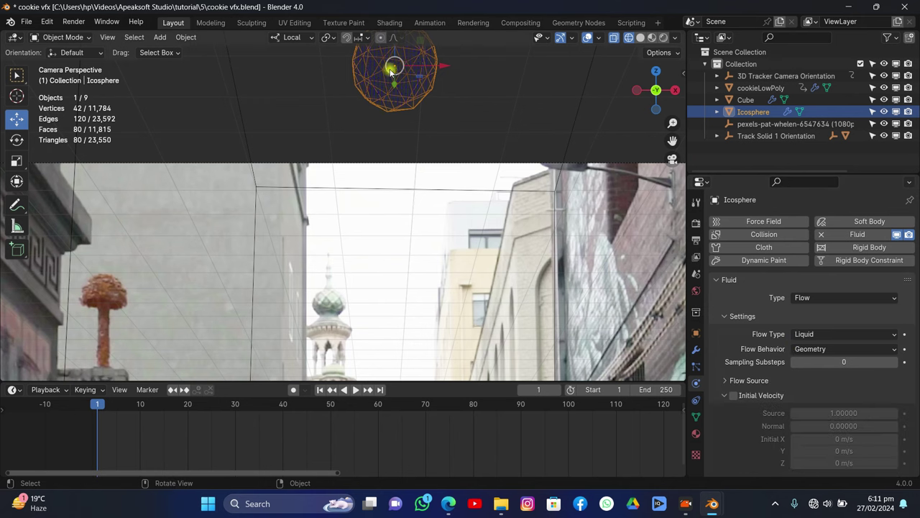
pyautogui.scroll(-4, 401, 100)
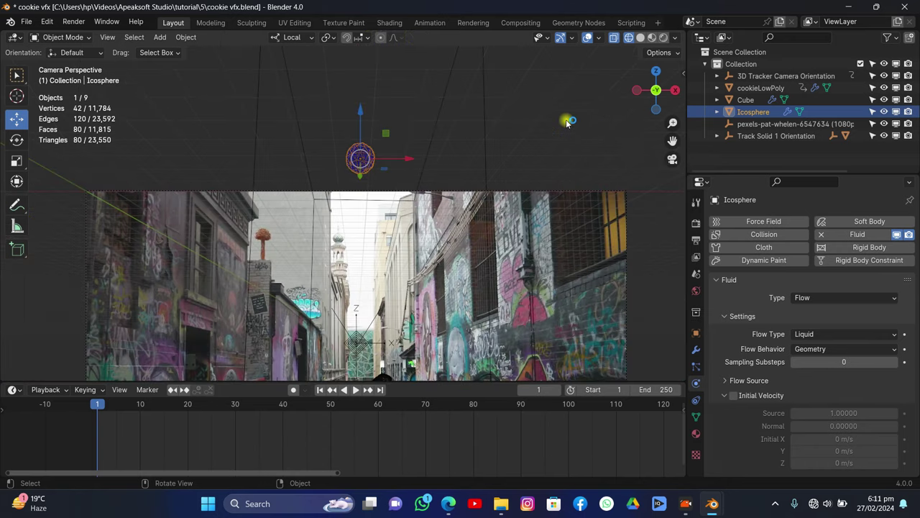
pyautogui.moveTo(672, 141); pyautogui.dragTo(652, 36)
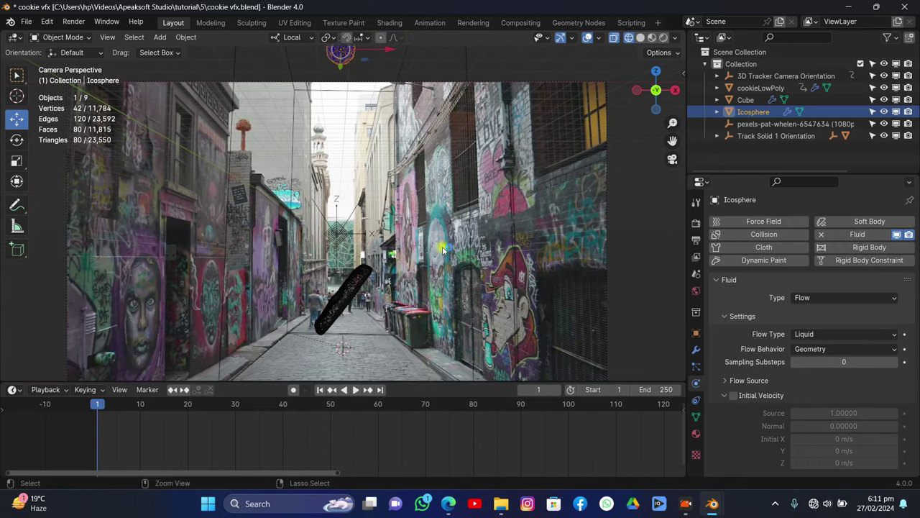
# - Save the blend file, select the Cube domain and re-confirm its Resolution Divisions value
pyautogui.hotkey('ctrl', 's')
pyautogui.click(467, 179)
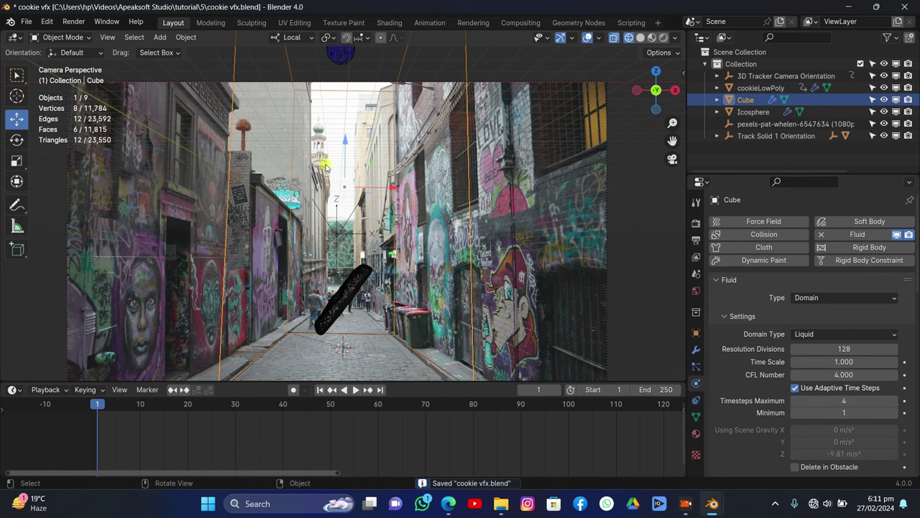
pyautogui.click(832, 348)
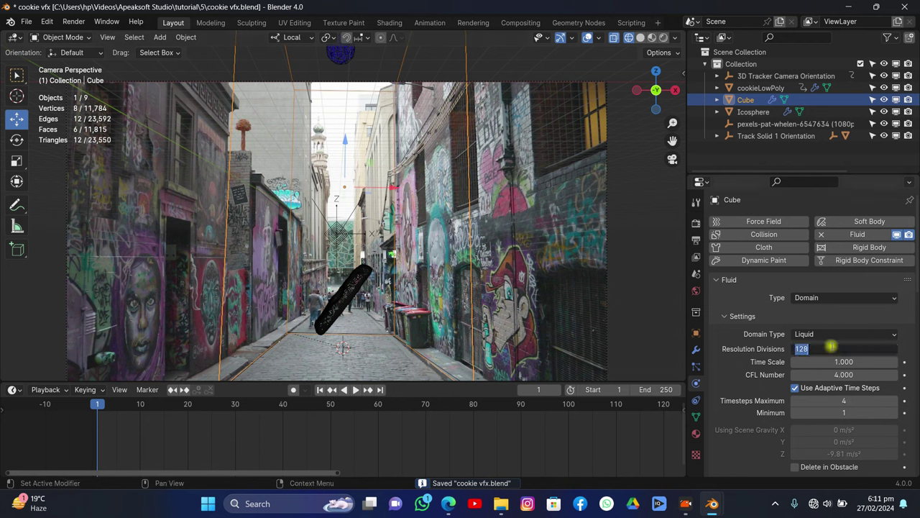
pyautogui.press('Return')
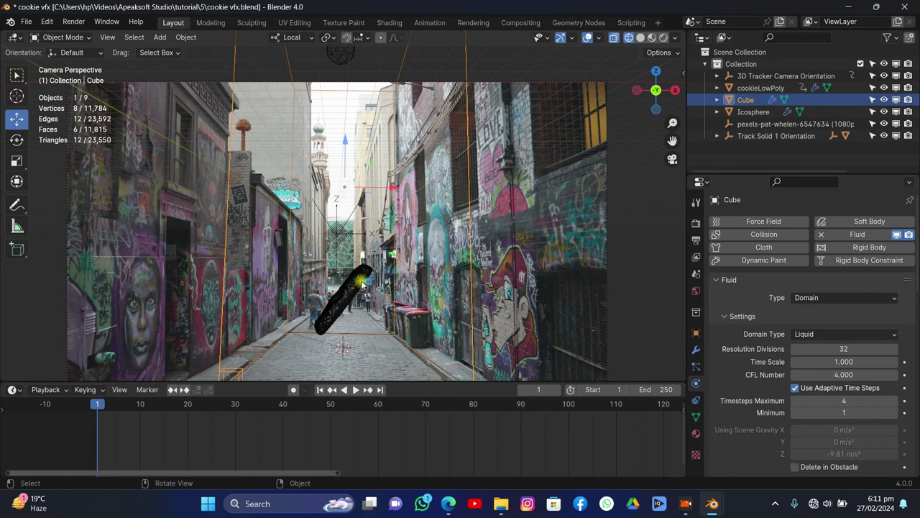
# - Play the liquid to frame 96, then orbit and pan to inspect it
pyautogui.press('space')
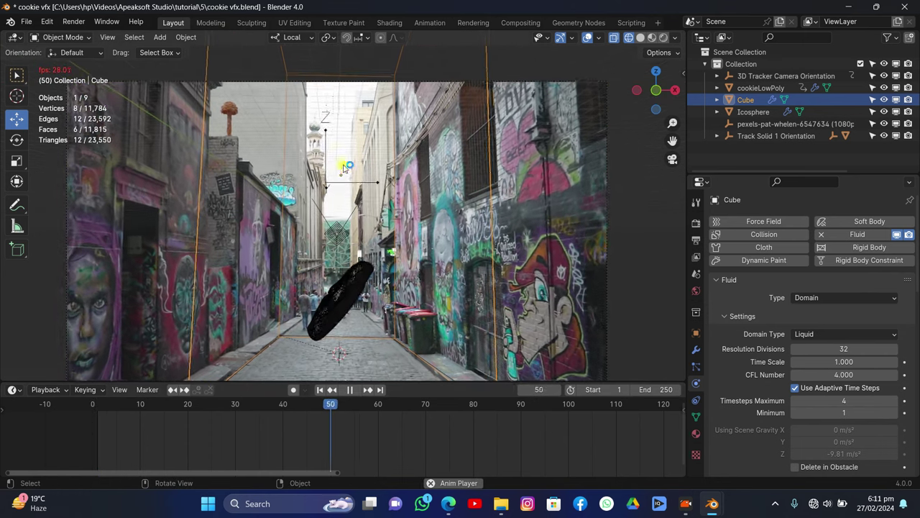
pyautogui.press('space')
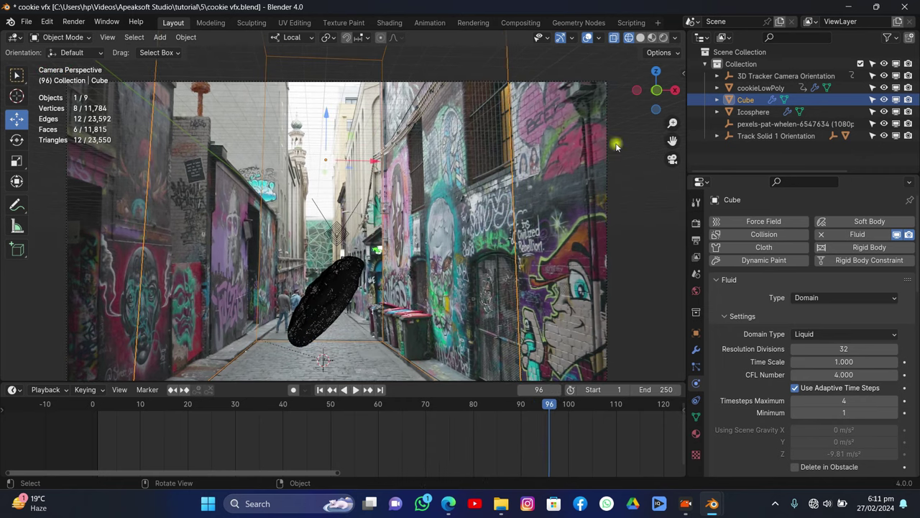
pyautogui.moveTo(656, 91); pyautogui.dragTo(597, 132)
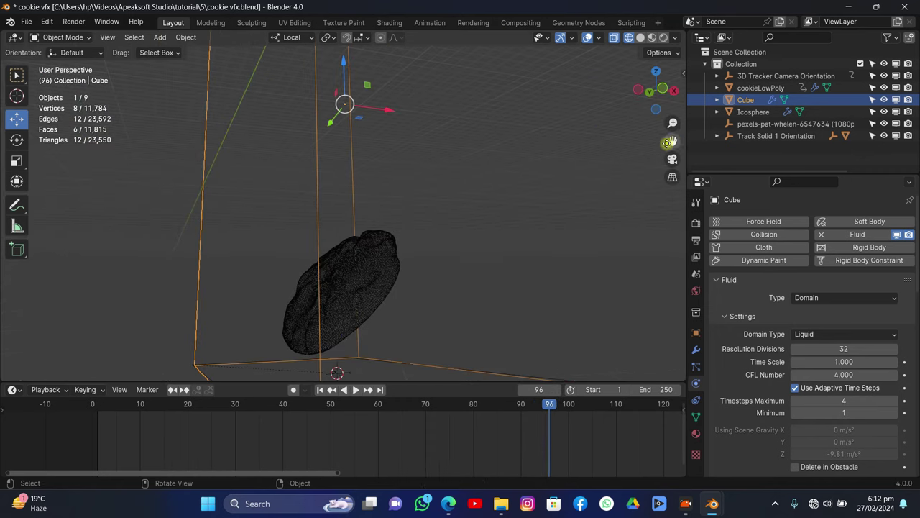
pyautogui.moveTo(673, 141); pyautogui.dragTo(411, 197)
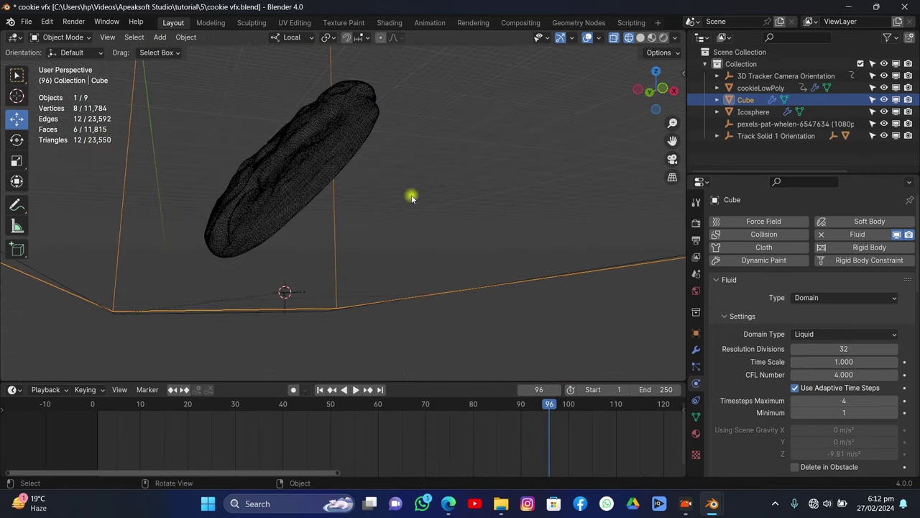
# - Set Resolution Divisions to 60 and replay the simulation from frame 1 to 52
pyautogui.click(869, 350)
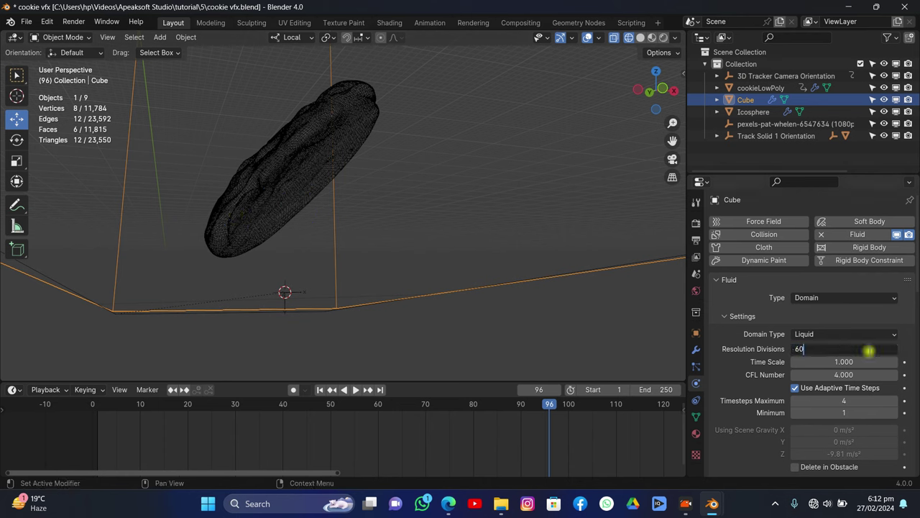
pyautogui.write('60')
pyautogui.press('Return')
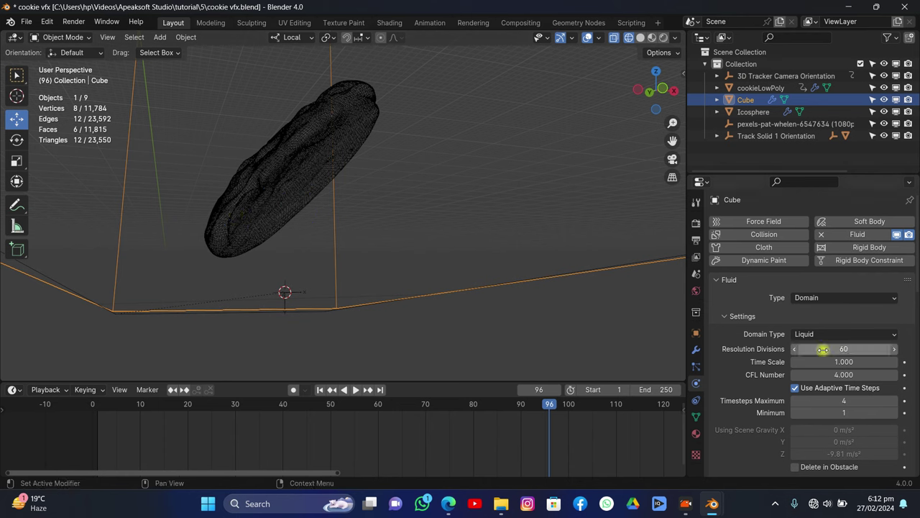
pyautogui.click(320, 390)
pyautogui.moveTo(349, 281); pyautogui.dragTo(509, 201, button='middle')
pyautogui.press('space')
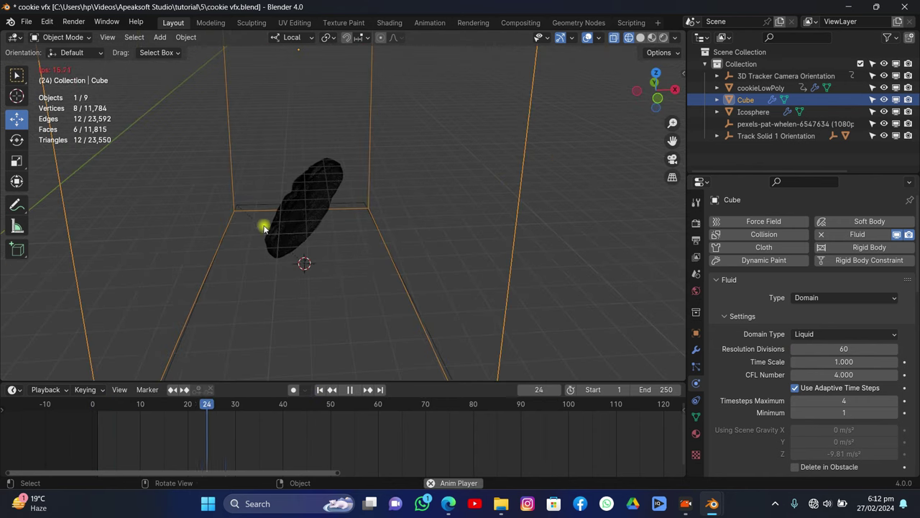
pyautogui.press('space')
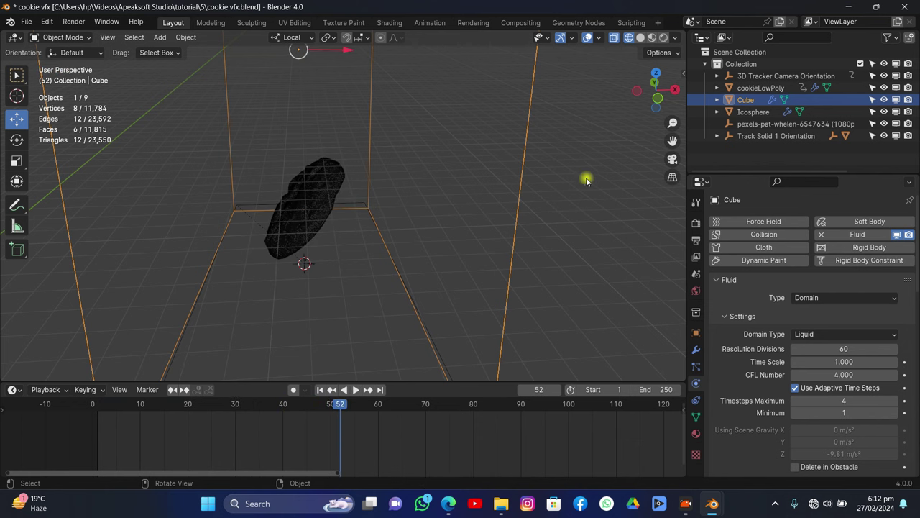
# - Keep replaying the liquid to frame 109 while orbiting, panning and zooming around the domain
pyautogui.moveTo(669, 138); pyautogui.dragTo(611, 146)
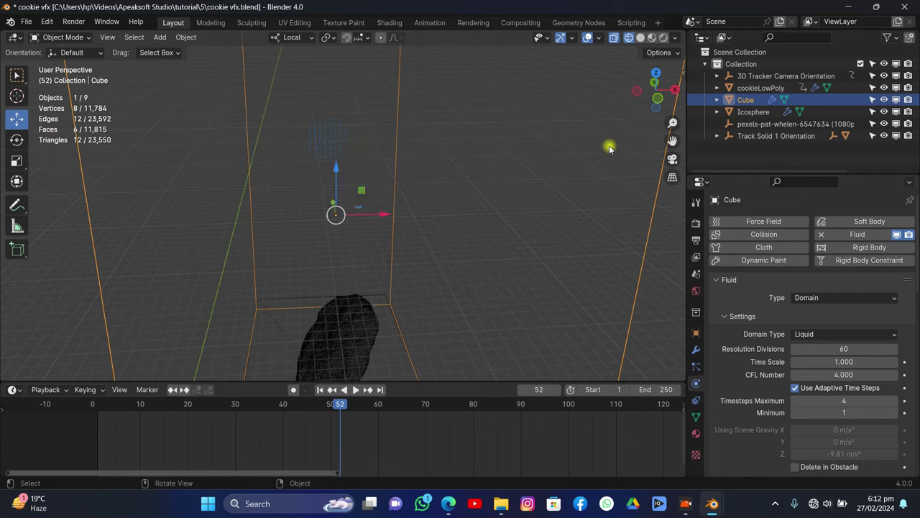
pyautogui.press('space')
pyautogui.moveTo(653, 93); pyautogui.dragTo(638, 106)
pyautogui.press('space')
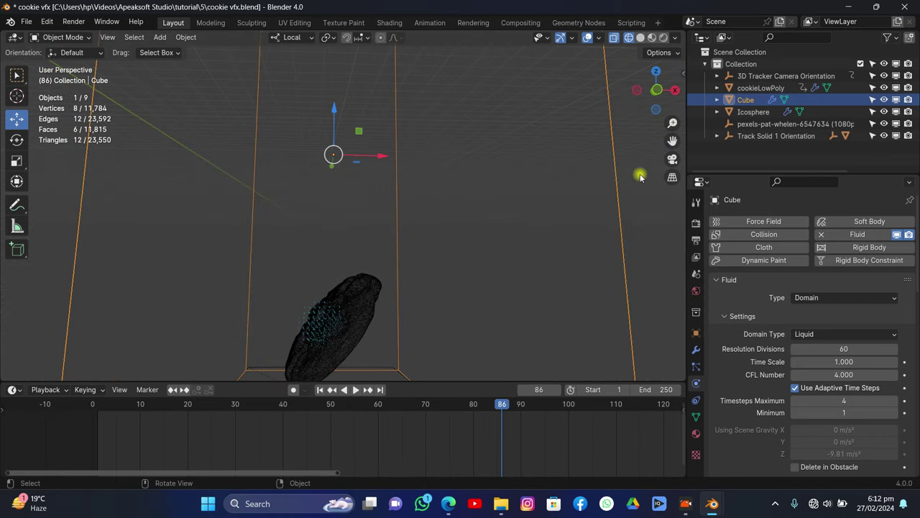
pyautogui.press('space')
pyautogui.press('space')
pyautogui.moveTo(672, 141); pyautogui.dragTo(669, 147)
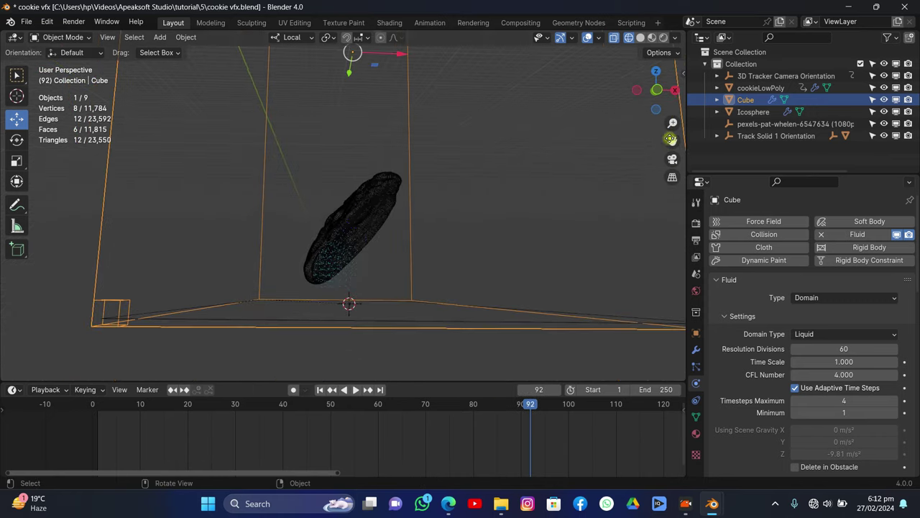
pyautogui.moveTo(654, 89); pyautogui.dragTo(606, 178)
pyautogui.moveTo(665, 147); pyautogui.dragTo(620, 120)
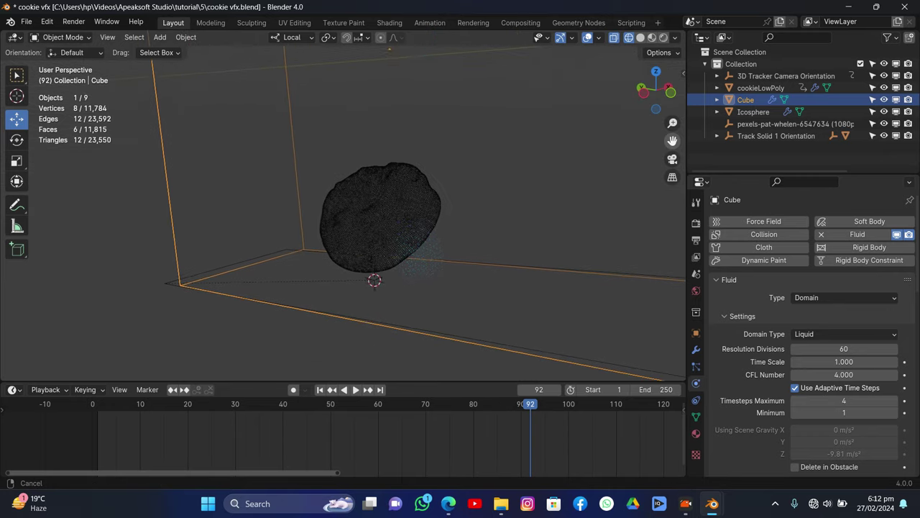
pyautogui.scroll(2, 447, 197)
pyautogui.press('space')
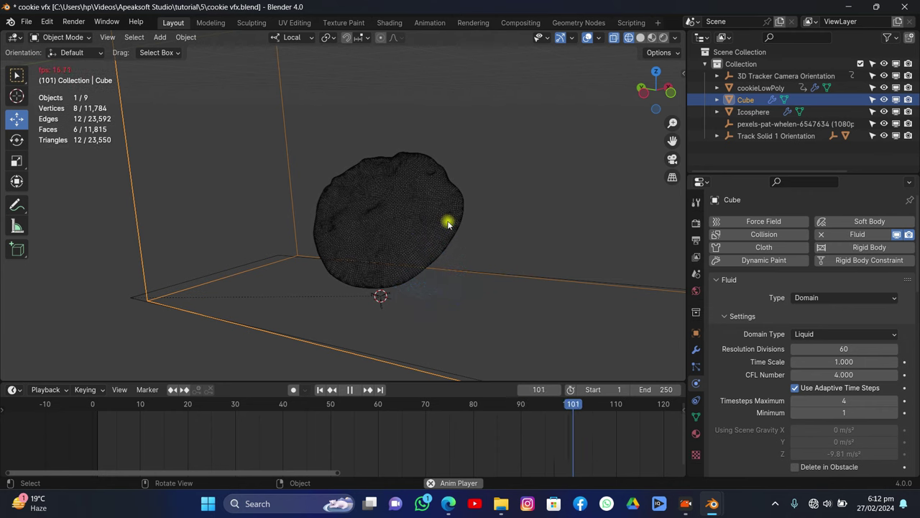
pyautogui.scroll(-3, 447, 219)
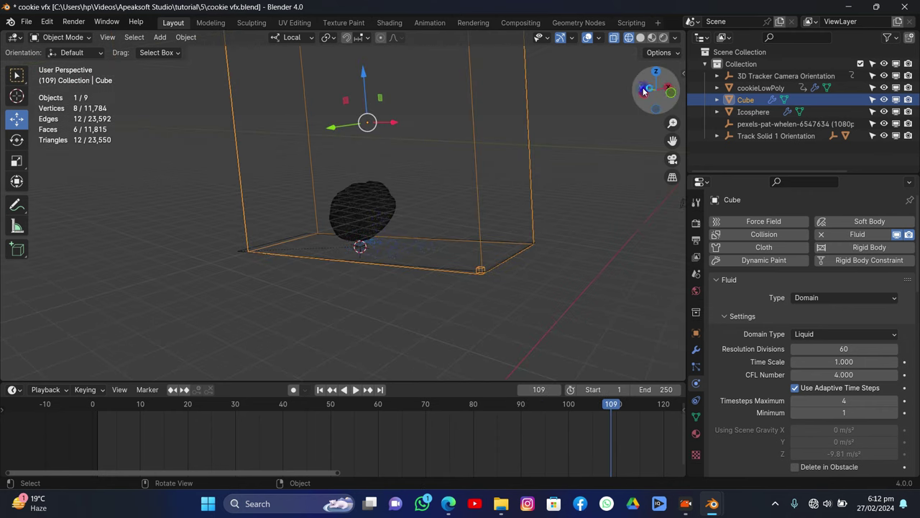
pyautogui.moveTo(651, 92); pyautogui.dragTo(660, 102)
pyautogui.moveTo(672, 141); pyautogui.dragTo(681, 179)
pyautogui.moveTo(678, 218); pyautogui.dragTo(673, 179)
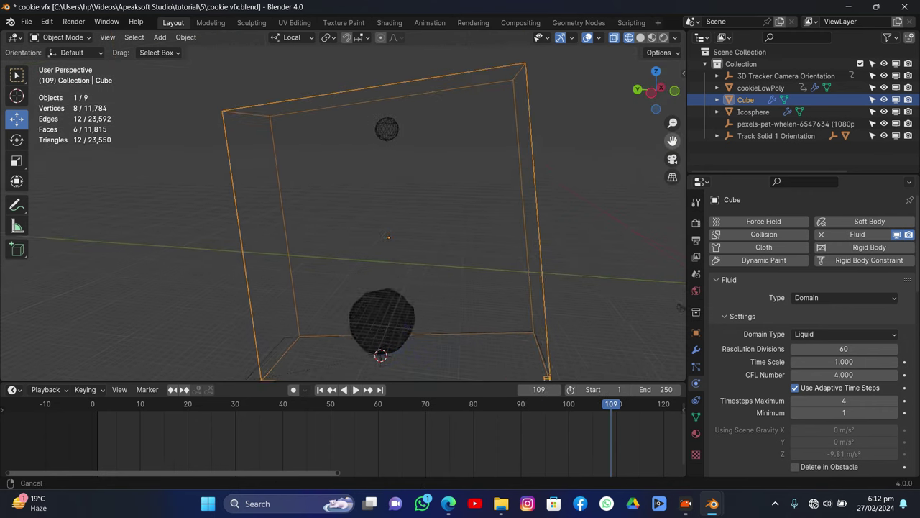
pyautogui.moveTo(655, 93); pyautogui.dragTo(598, 106)
# - Shift the Icosphere sideways along Y and replay the liquid from frame 1 to 96
pyautogui.click(413, 117)
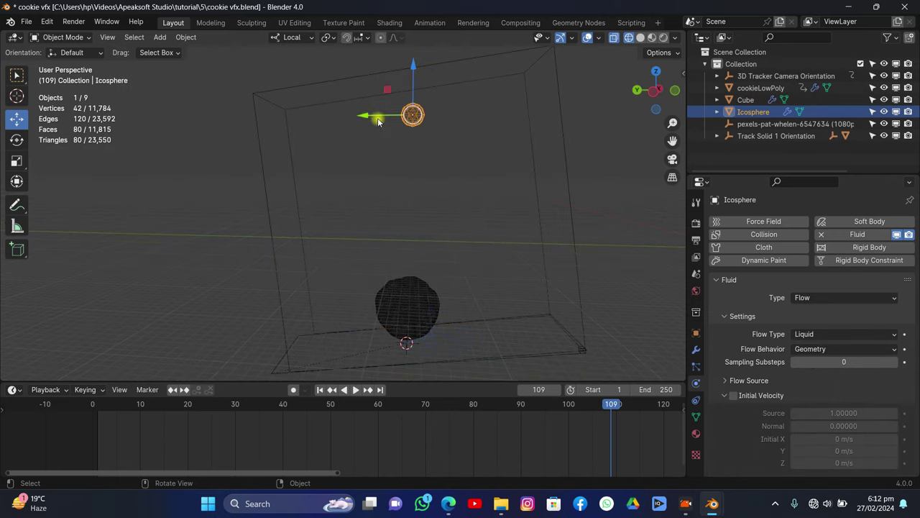
pyautogui.moveTo(370, 115); pyautogui.dragTo(335, 114)
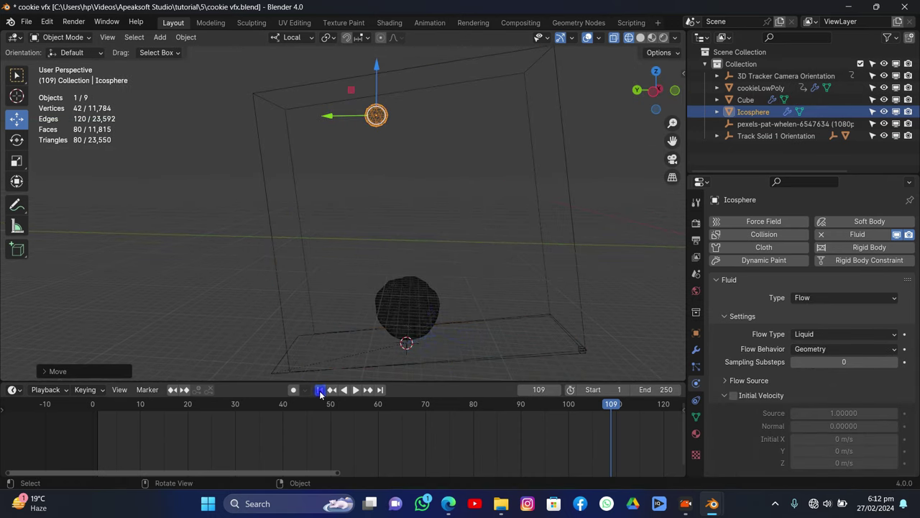
pyautogui.click(320, 390)
pyautogui.press('space')
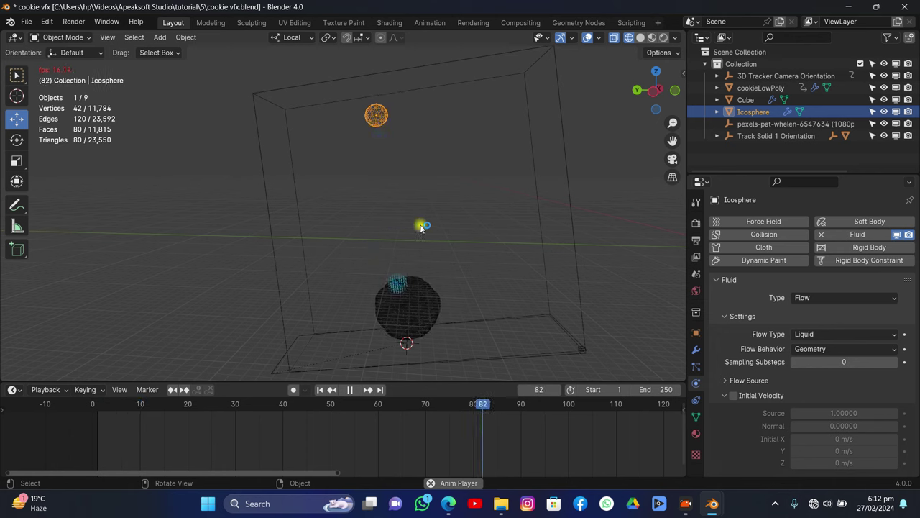
pyautogui.press('space')
# - Orbit around the liquid and select the domain cube
pyautogui.moveTo(608, 100); pyautogui.dragTo(569, 151, button='middle')
pyautogui.moveTo(653, 91); pyautogui.dragTo(587, 139)
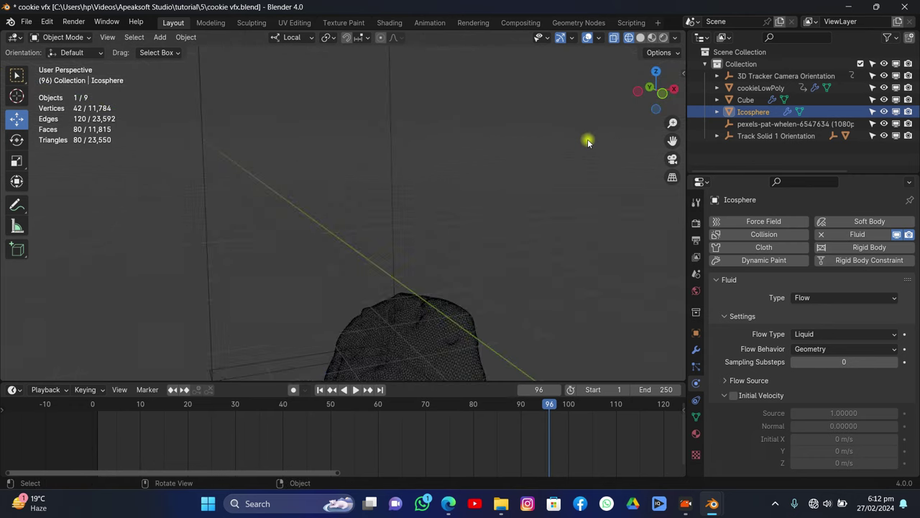
pyautogui.click(523, 148)
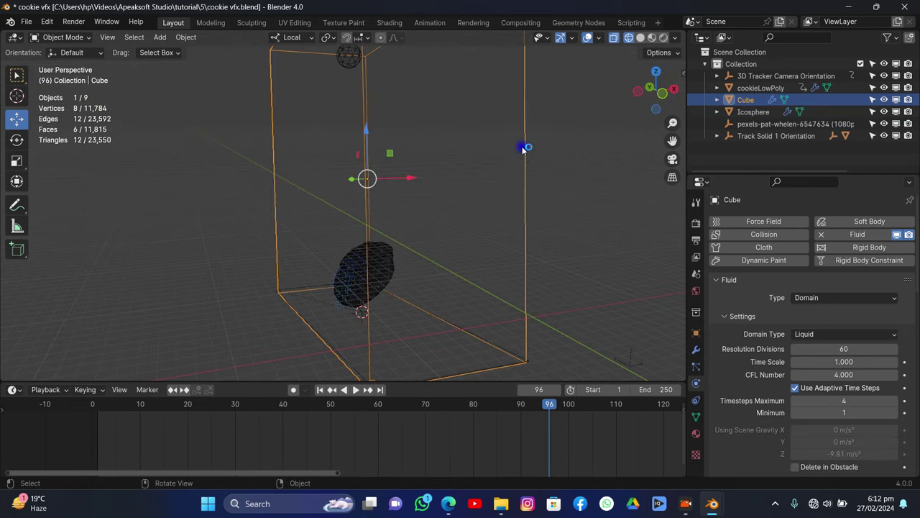
# - Switch to Left Orthographic view, zoom in, and stay in Wireframe shading after trying Solid
pyautogui.click(639, 92)
pyautogui.scroll(5, 600, 175)
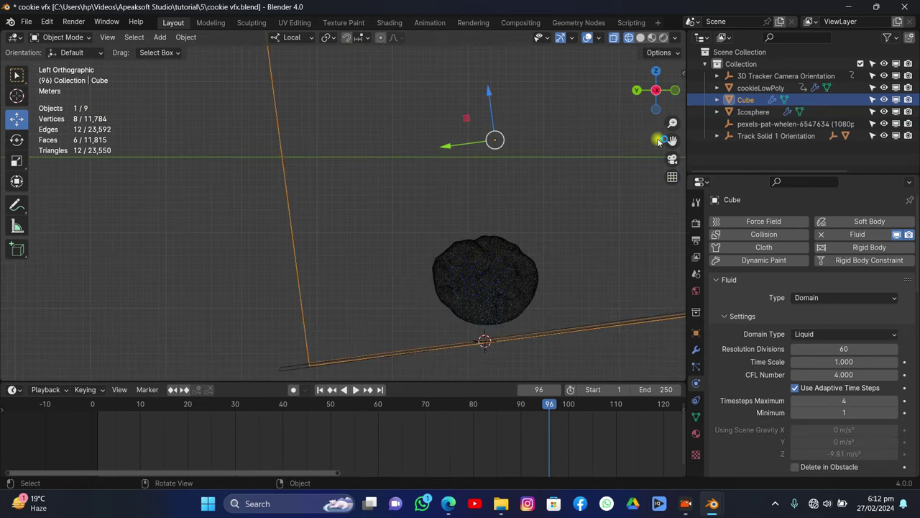
pyautogui.scroll(3, 556, 223)
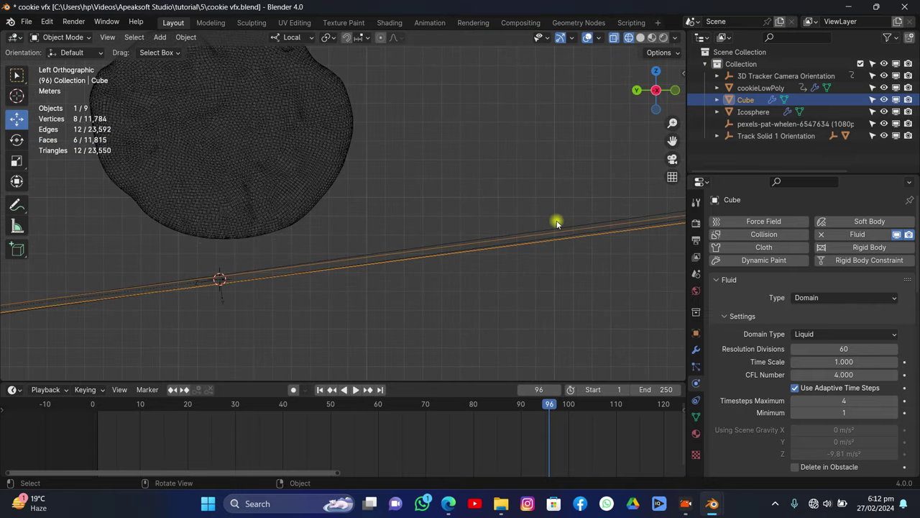
pyautogui.click(640, 38)
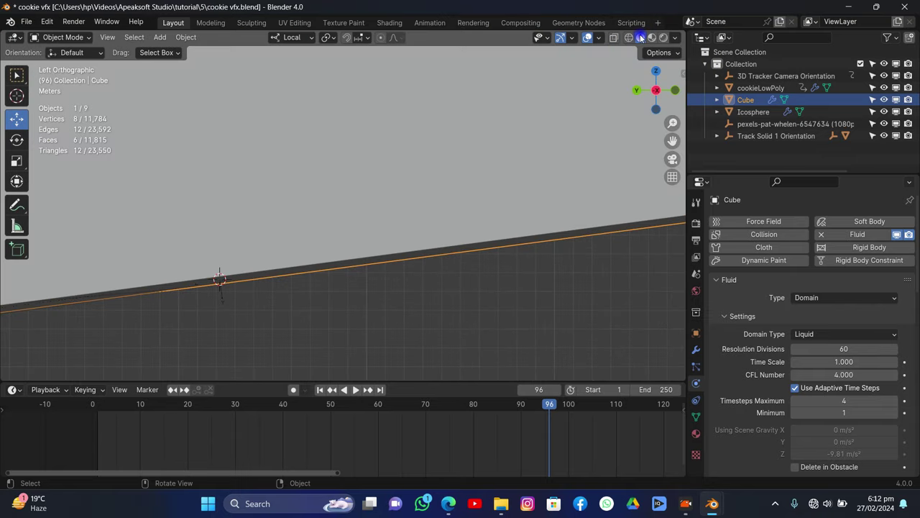
pyautogui.click(627, 38)
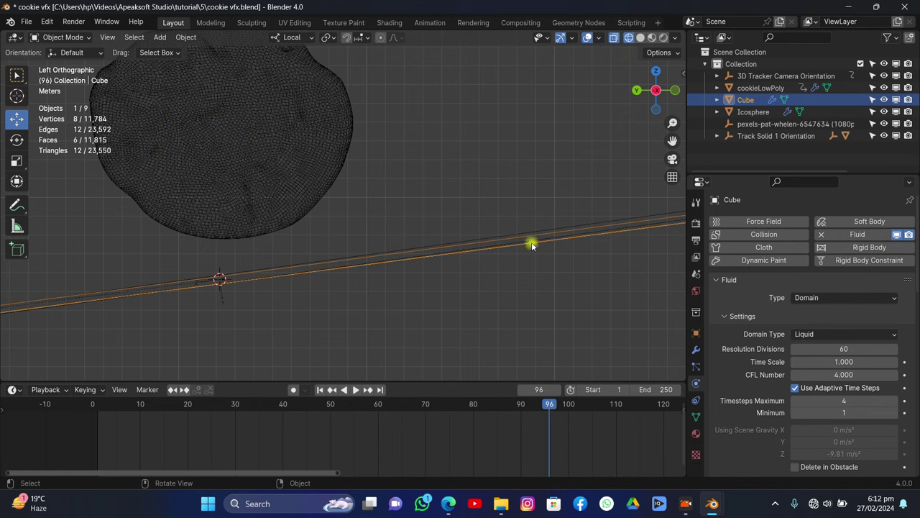
# - Tilt the domain cube slightly and shift it along its local Y axis
pyautogui.press('r')
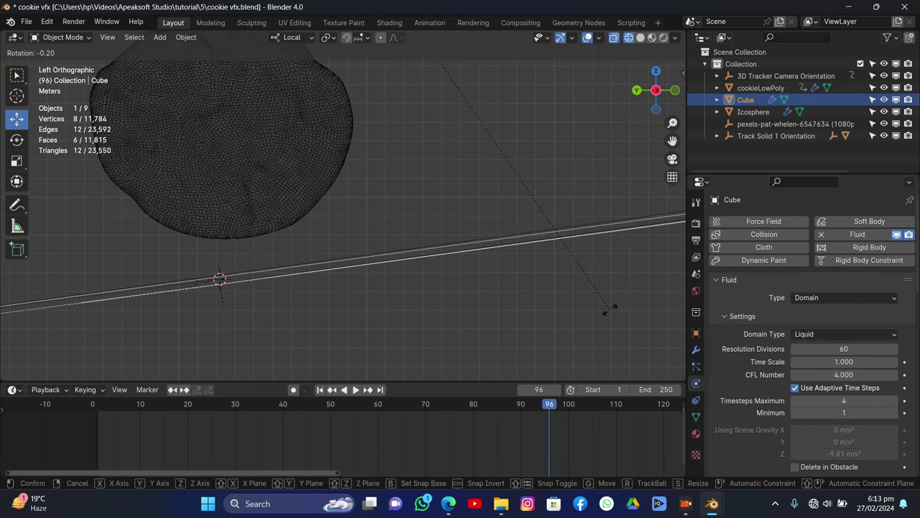
pyautogui.click(612, 312)
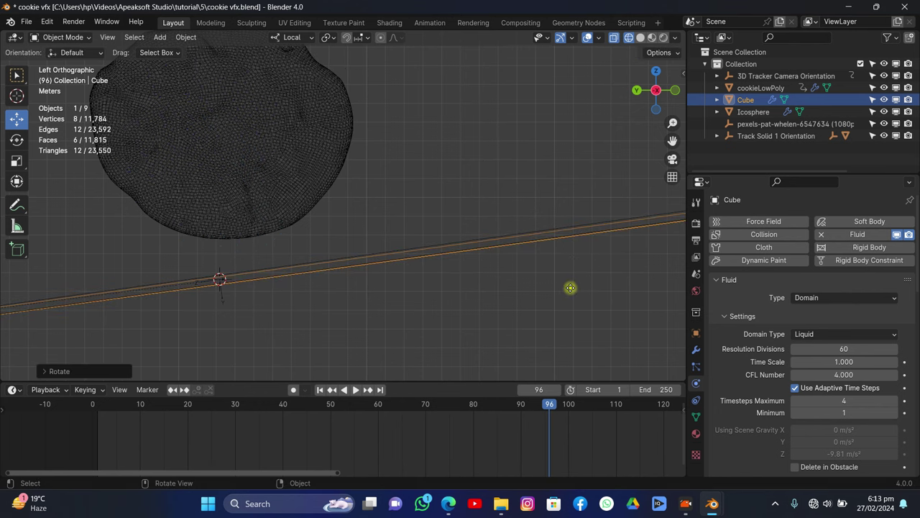
pyautogui.press('g')
pyautogui.press('y')
pyautogui.press('y')
pyautogui.press('y')
pyautogui.press('y')
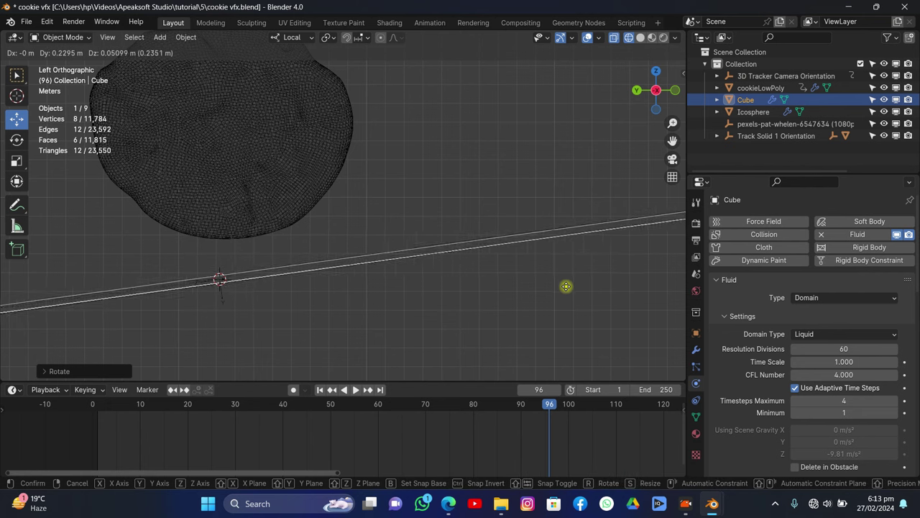
pyautogui.click(565, 285)
pyautogui.scroll(-6, 528, 266)
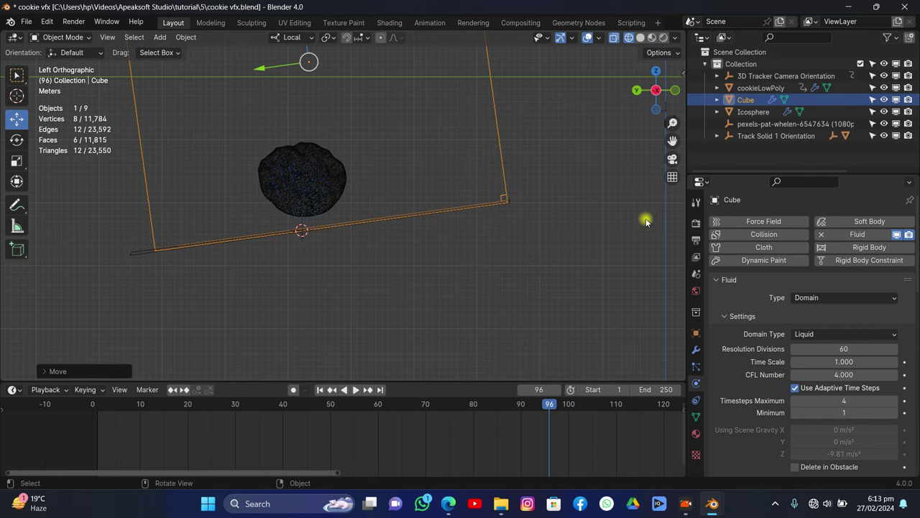
# - Return to frame 1, save cookie vfx.blend, select the Icosphere and play to frame 34
pyautogui.click(321, 390)
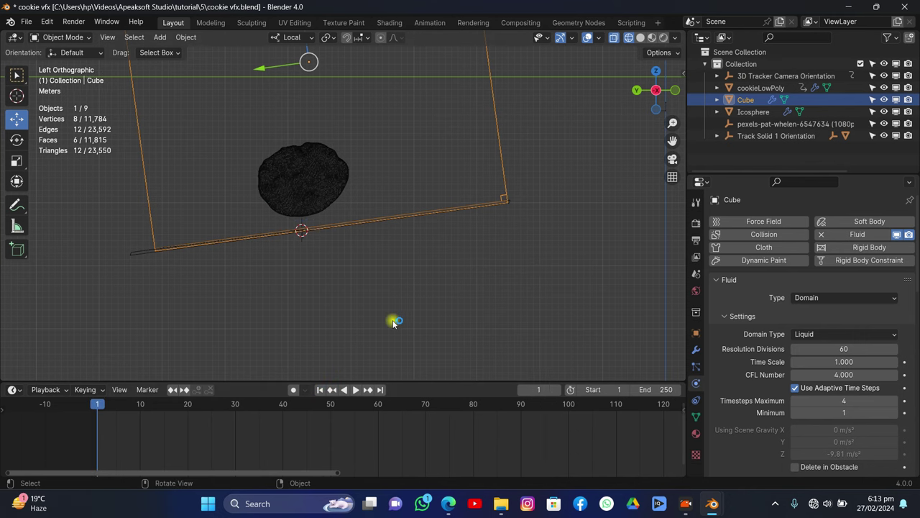
pyautogui.hotkey('ctrl', 's')
pyautogui.moveTo(672, 140); pyautogui.dragTo(506, 102)
pyautogui.click(287, 88)
pyautogui.click(302, 90)
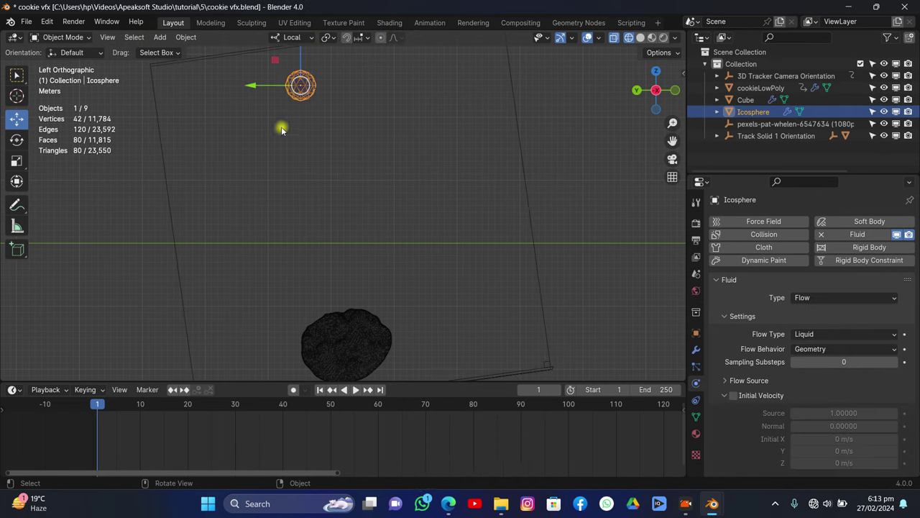
pyautogui.press('space')
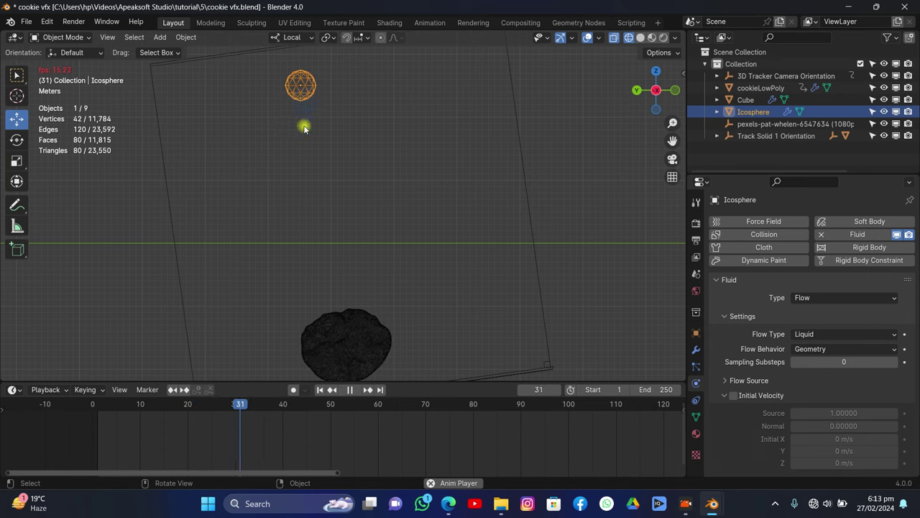
pyautogui.press('space')
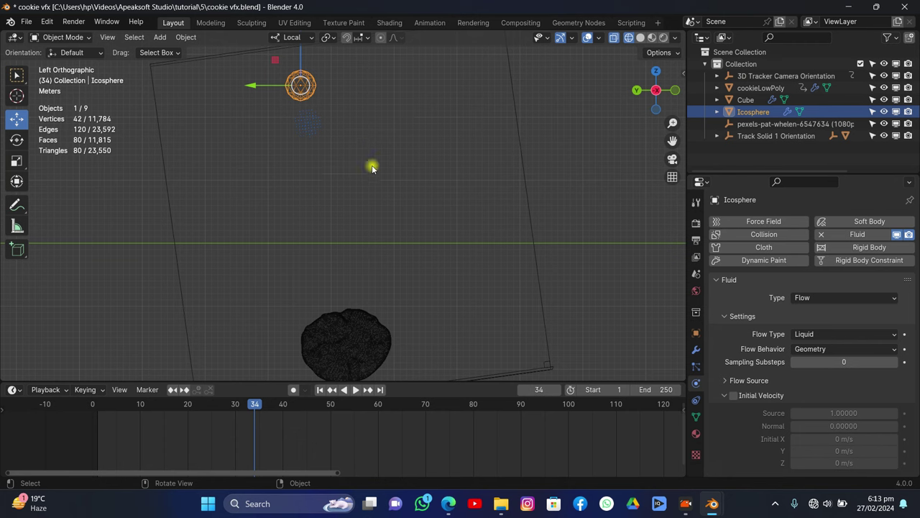
# - Change the Icosphere's Flow Behavior to Inflow
pyautogui.click(820, 348)
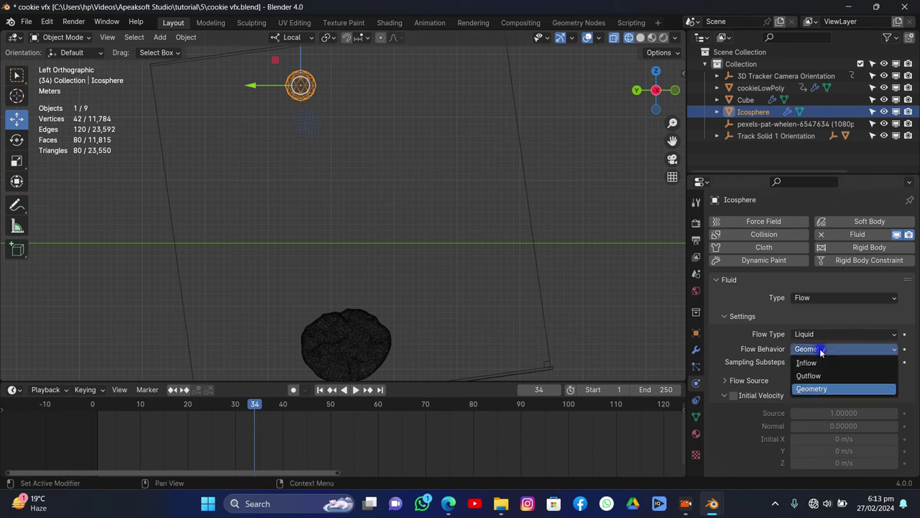
pyautogui.click(811, 399)
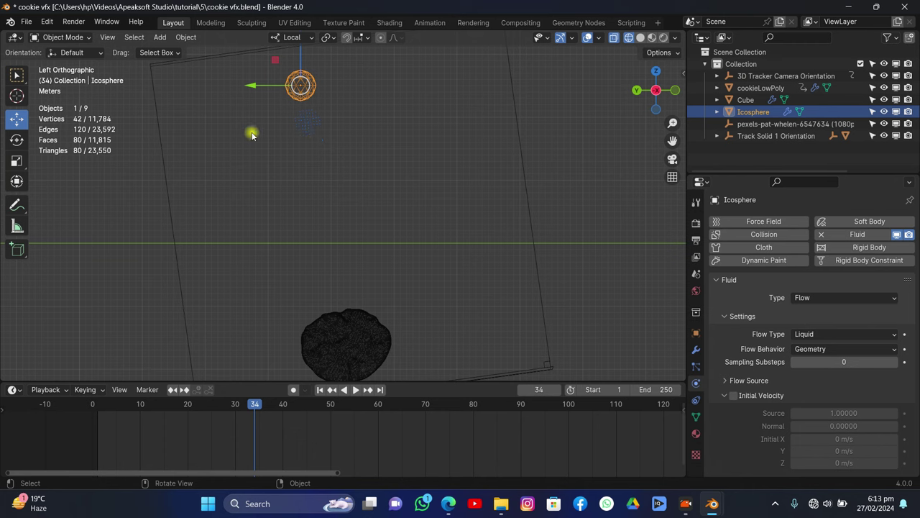
pyautogui.click(804, 349)
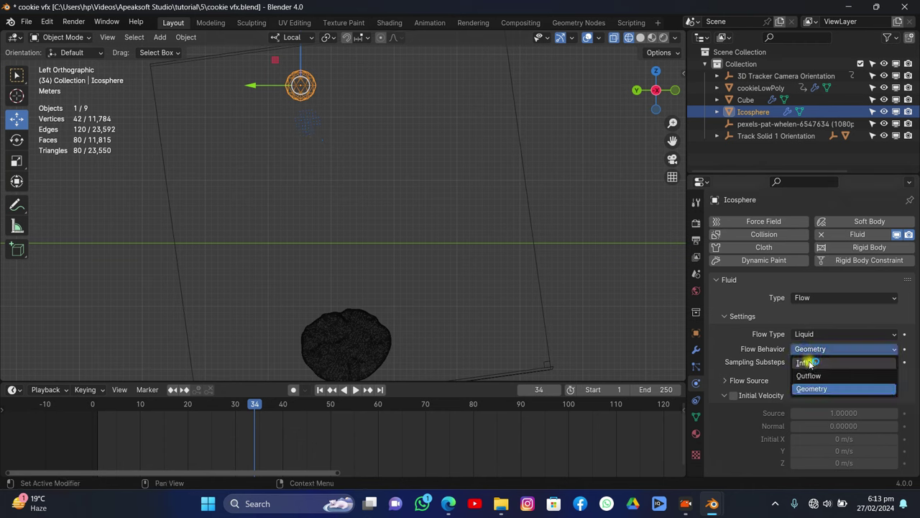
pyautogui.click(807, 362)
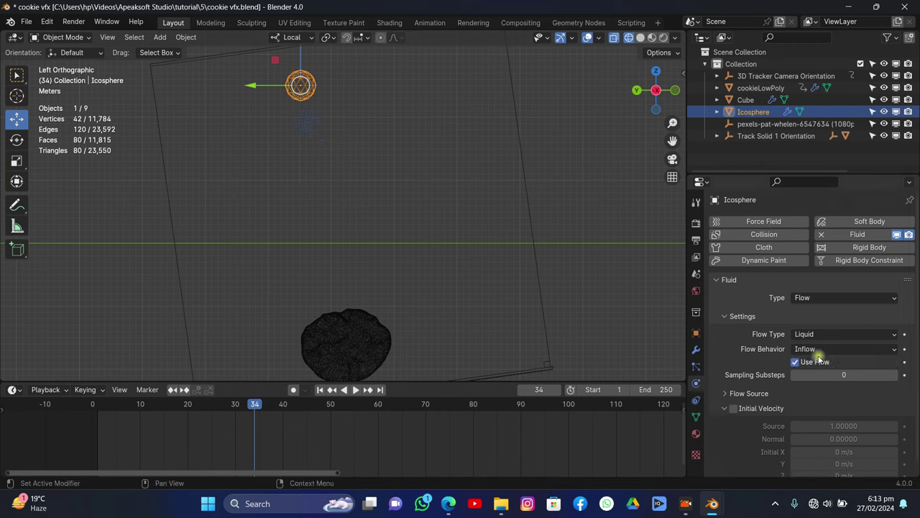
# - Replay the simulation from frame 1 and orbit to see the continuous stream in perspective
pyautogui.click(324, 390)
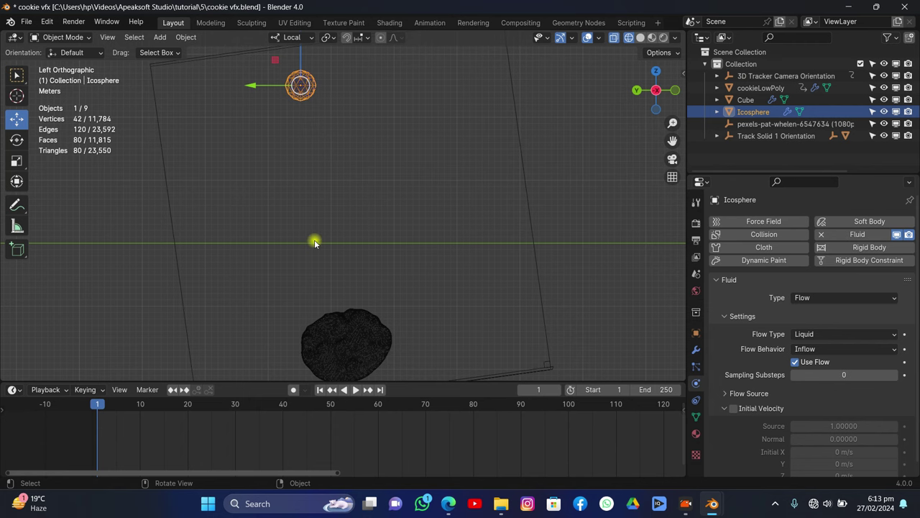
pyautogui.scroll(-2, 317, 238)
pyautogui.press('space')
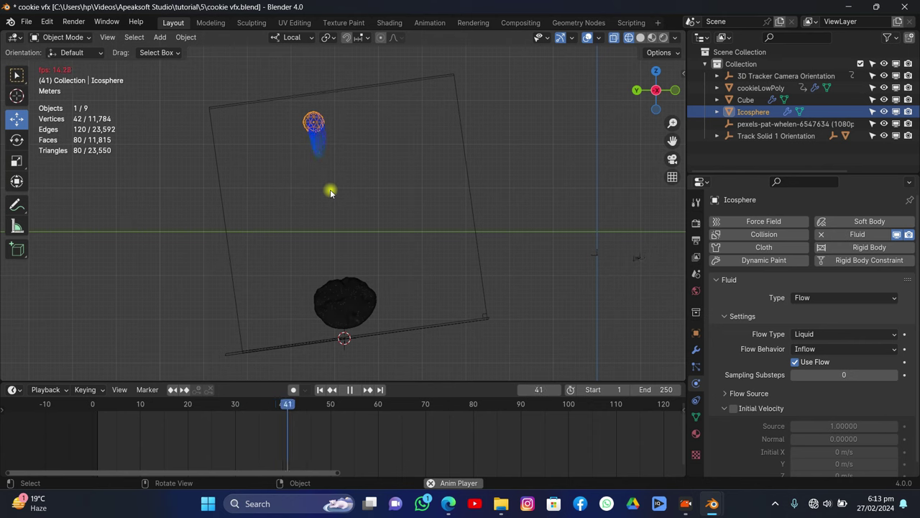
pyautogui.press('space')
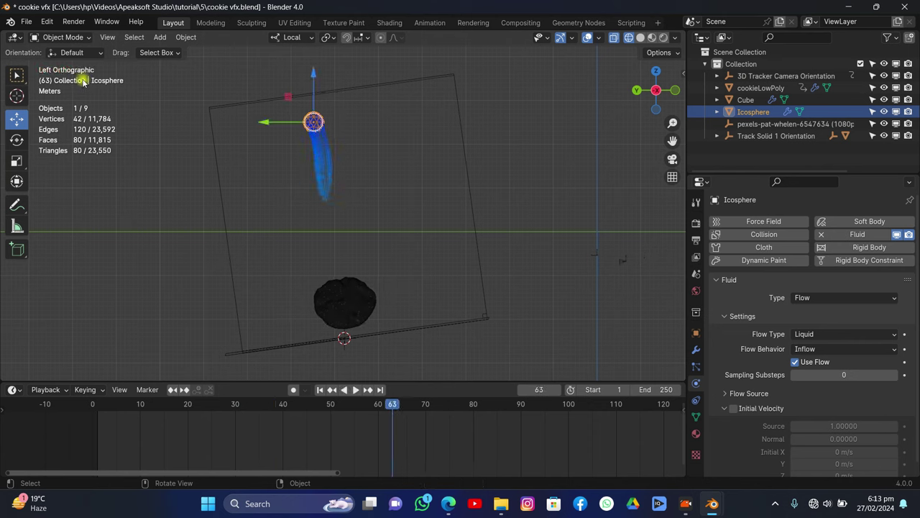
pyautogui.press('space')
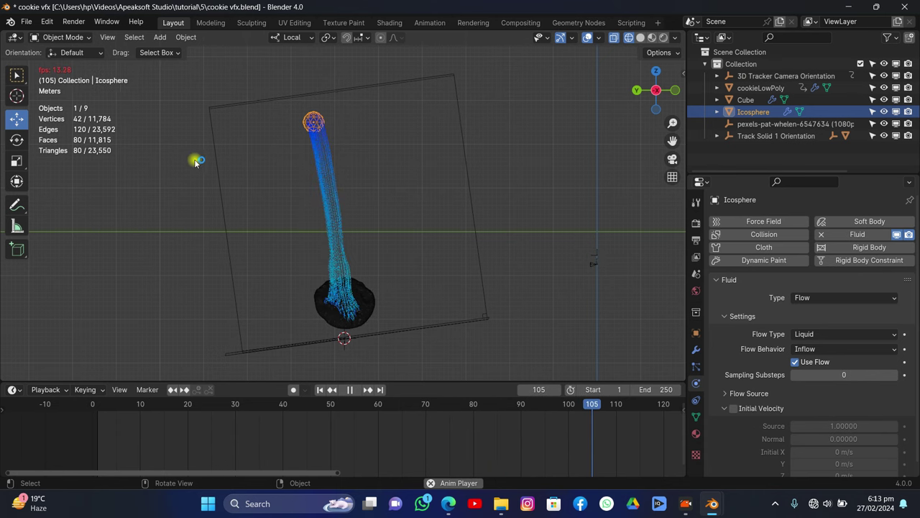
pyautogui.press('space')
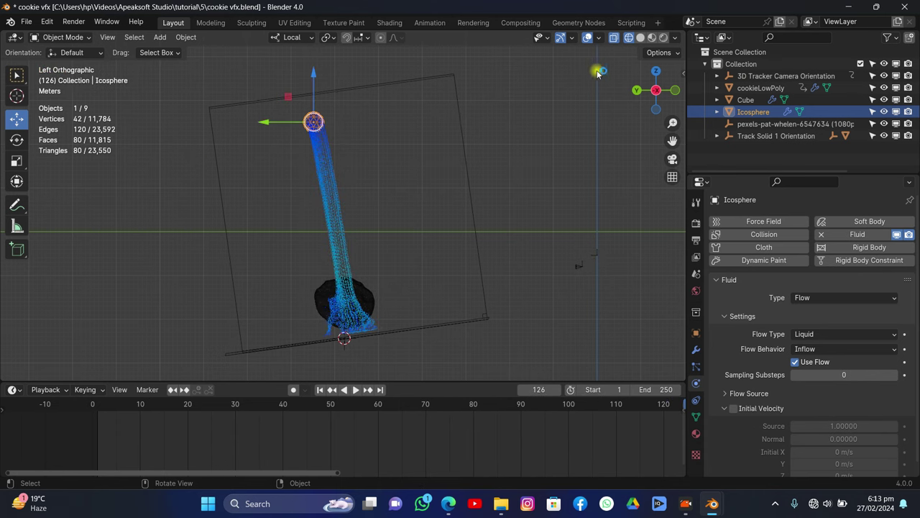
pyautogui.moveTo(650, 88); pyautogui.dragTo(490, 194)
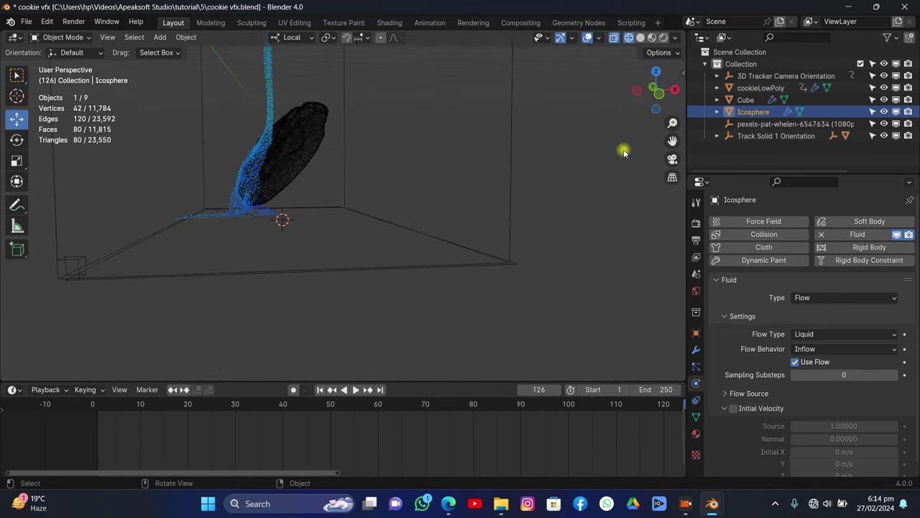
# - View through the camera and play the liquid stream over the alley footage
pyautogui.click(673, 160)
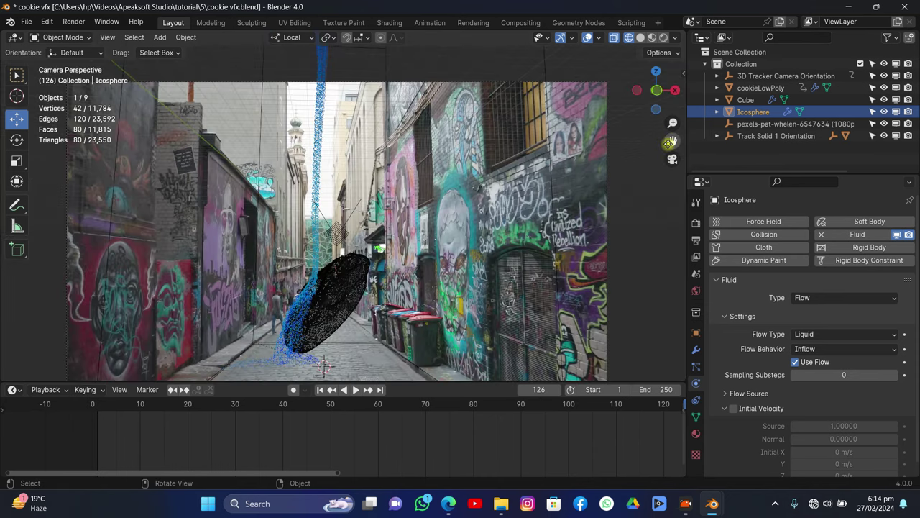
pyautogui.moveTo(669, 142); pyautogui.dragTo(668, 108)
pyautogui.press('space')
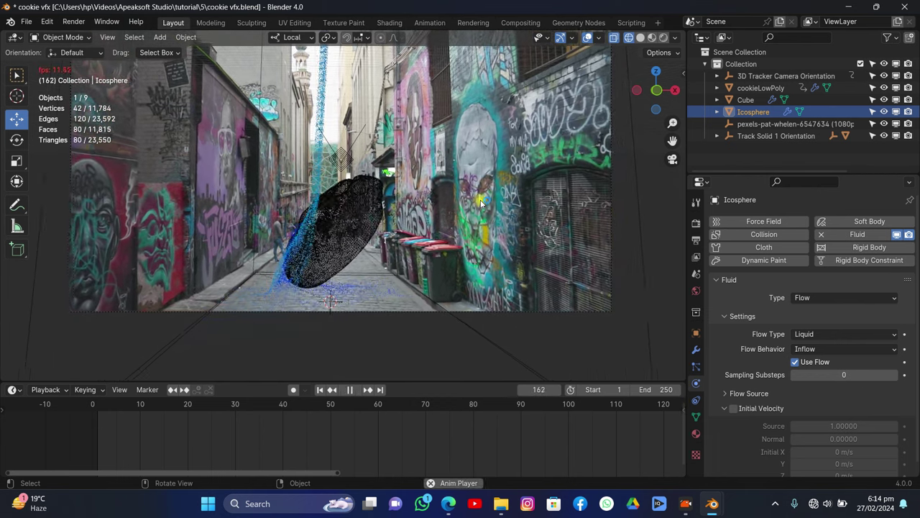
pyautogui.press('space')
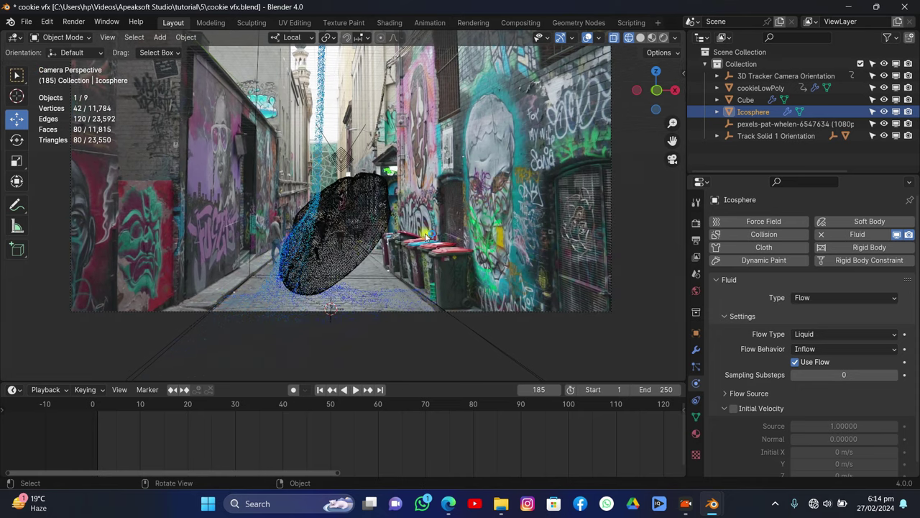
pyautogui.scroll(-3, 399, 230)
pyautogui.moveTo(676, 141); pyautogui.dragTo(672, 228)
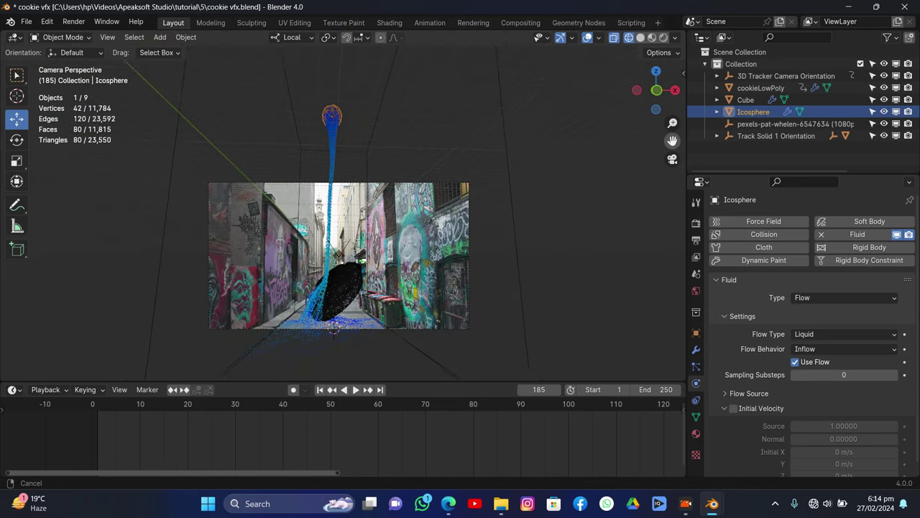
# - Move the Icosphere about 0.96 m along X and replay from frame 1 to 122
pyautogui.moveTo(360, 132); pyautogui.dragTo(372, 144)
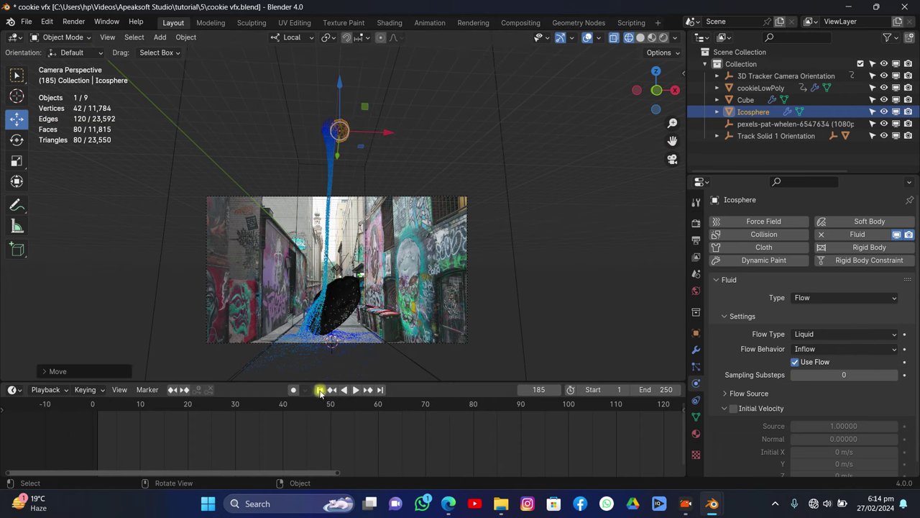
pyautogui.hotkey('shift', 'Left')
pyautogui.press('space')
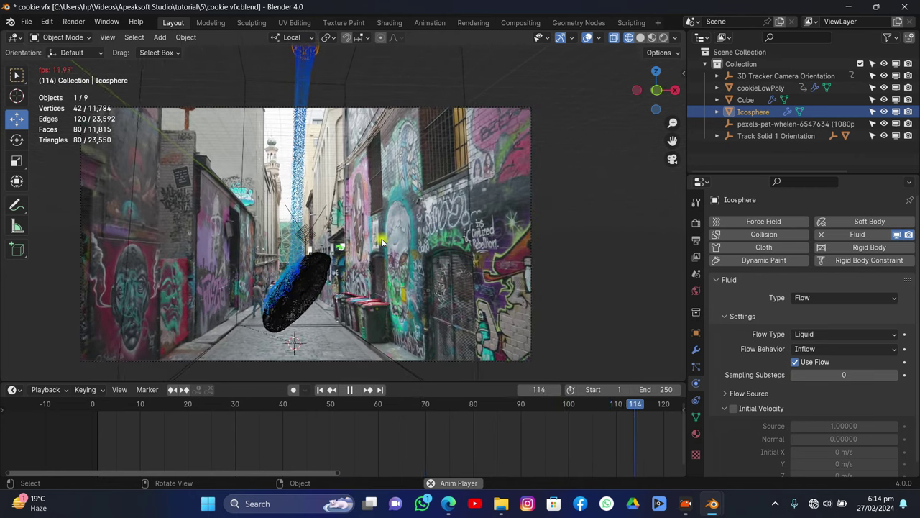
pyautogui.press('space')
pyautogui.scroll(-3, 382, 243)
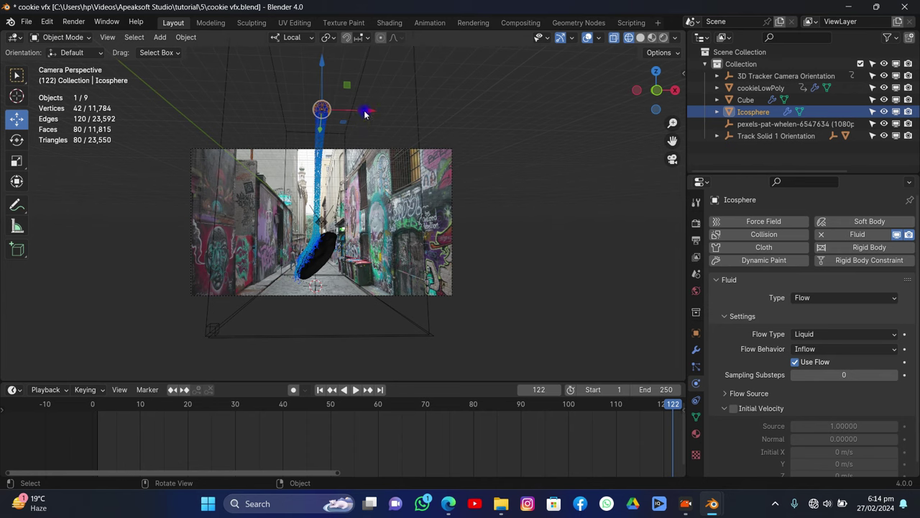
# - Nudge the Icosphere about another metre along X, replay from frame 1, and save
pyautogui.moveTo(365, 113); pyautogui.dragTo(369, 115)
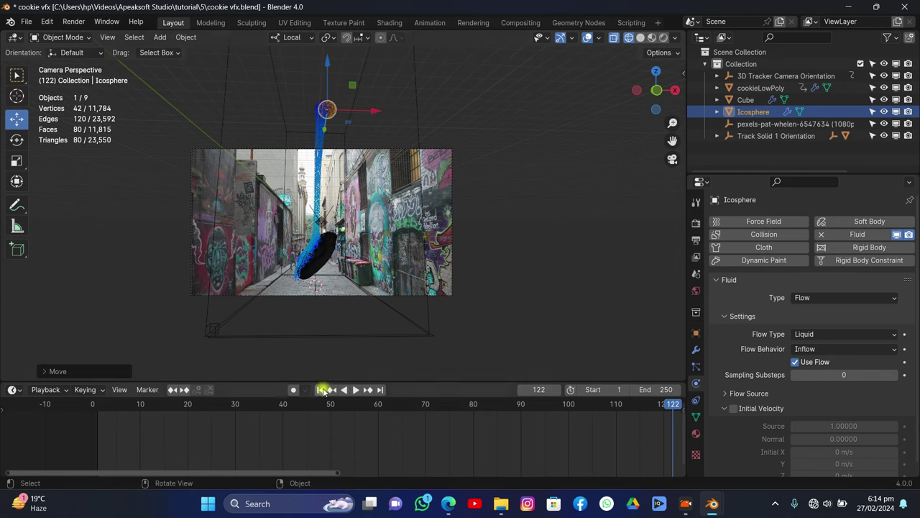
pyautogui.click(321, 390)
pyautogui.press('space')
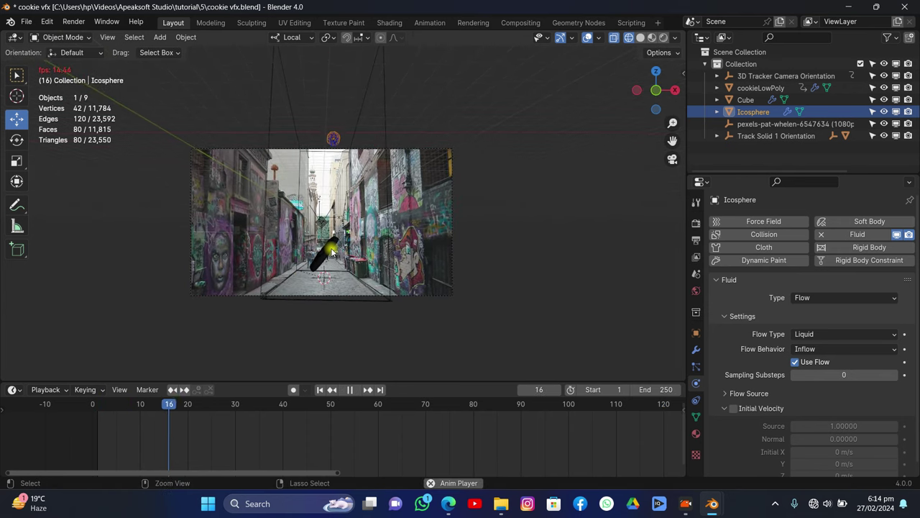
pyautogui.hotkey('ctrl', 's')
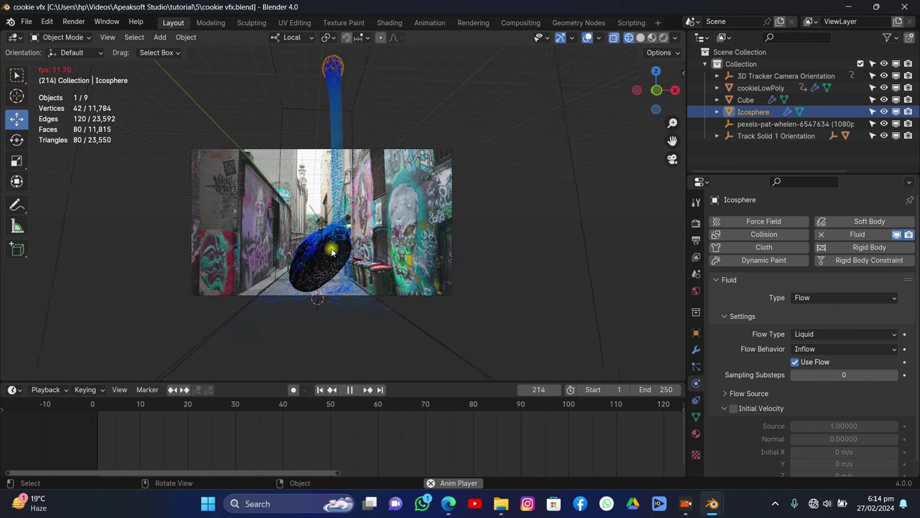
# - Orbit and pan around the domain while playback runs to final frame 250
pyautogui.press('space')
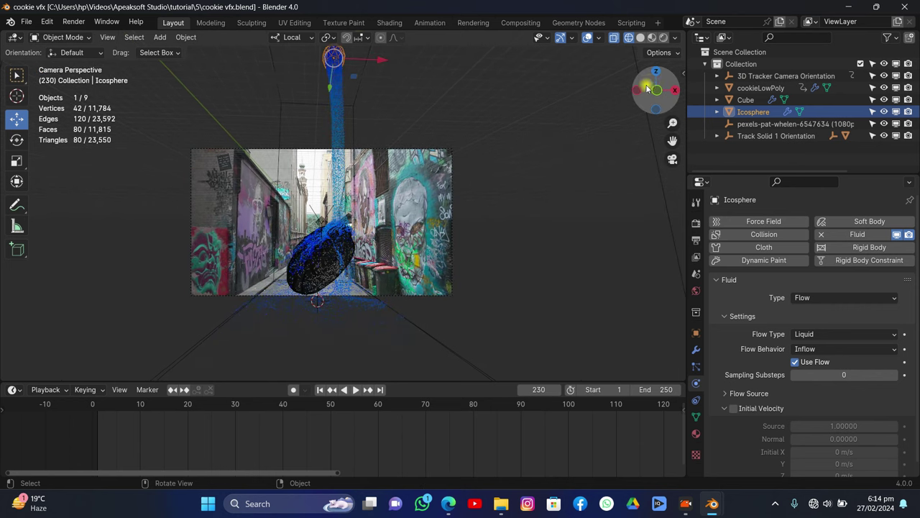
pyautogui.moveTo(647, 89); pyautogui.dragTo(592, 104)
pyautogui.moveTo(672, 140); pyautogui.dragTo(579, 169)
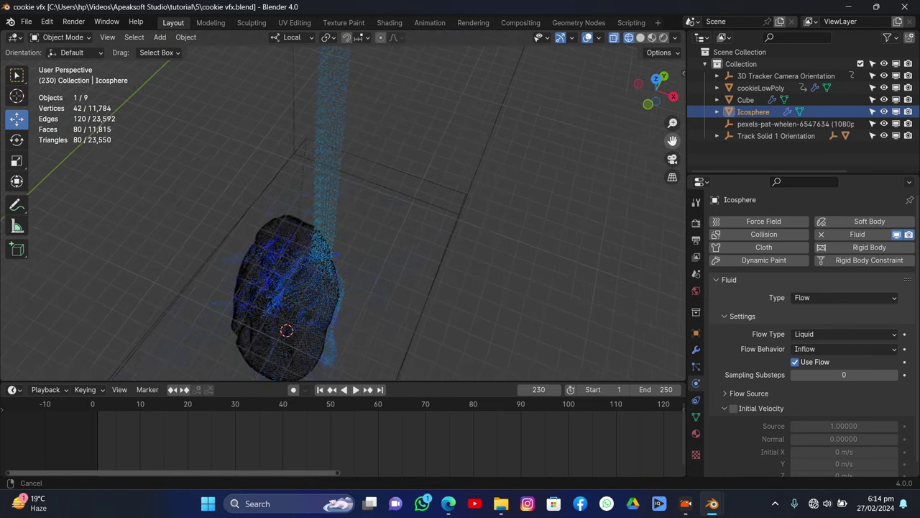
pyautogui.moveTo(655, 91); pyautogui.dragTo(564, 196)
pyautogui.moveTo(565, 197); pyautogui.dragTo(542, 170, button='middle')
pyautogui.press('space')
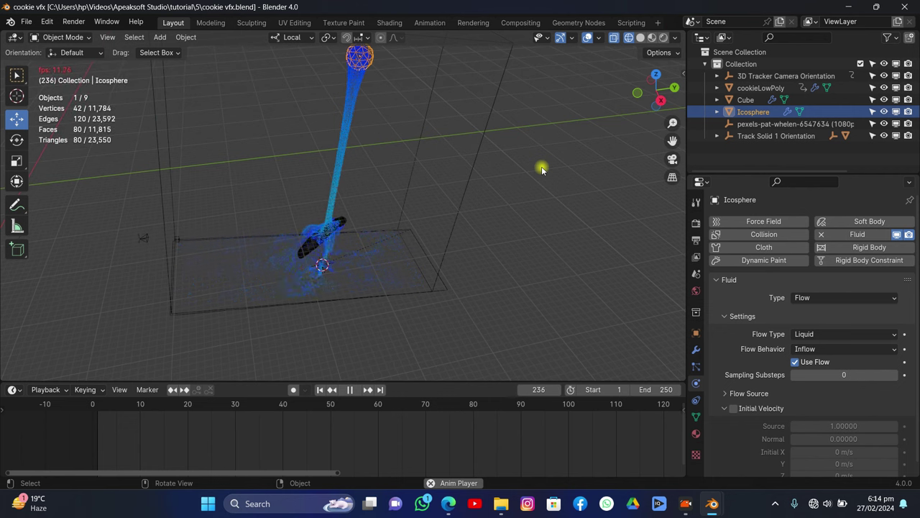
pyautogui.press('space')
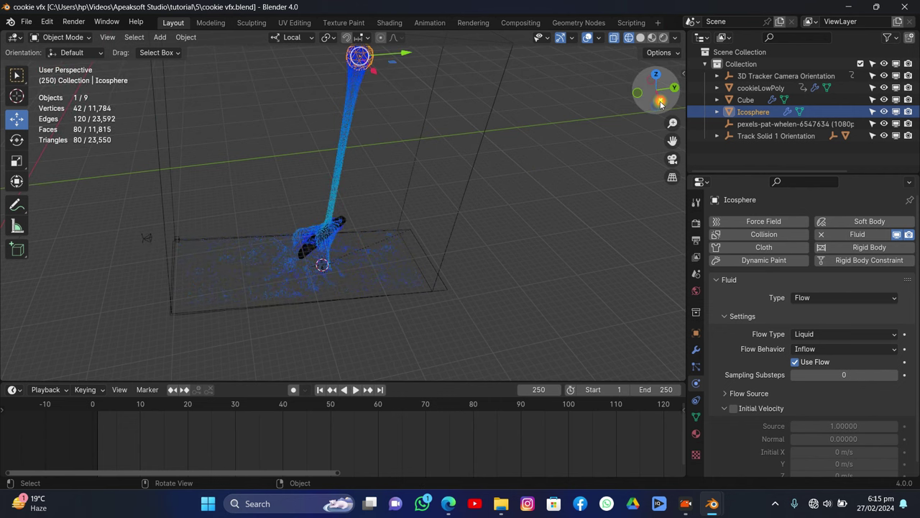
pyautogui.moveTo(660, 92); pyautogui.dragTo(472, 276)
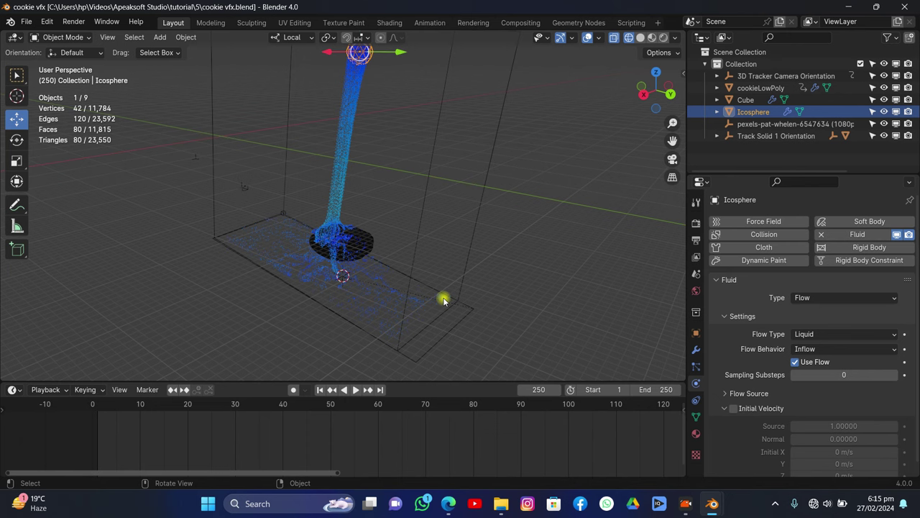
# - Select the Cube domain, scrub to frame 51, orbit, and replay the simulation from frame 1
pyautogui.click(475, 260)
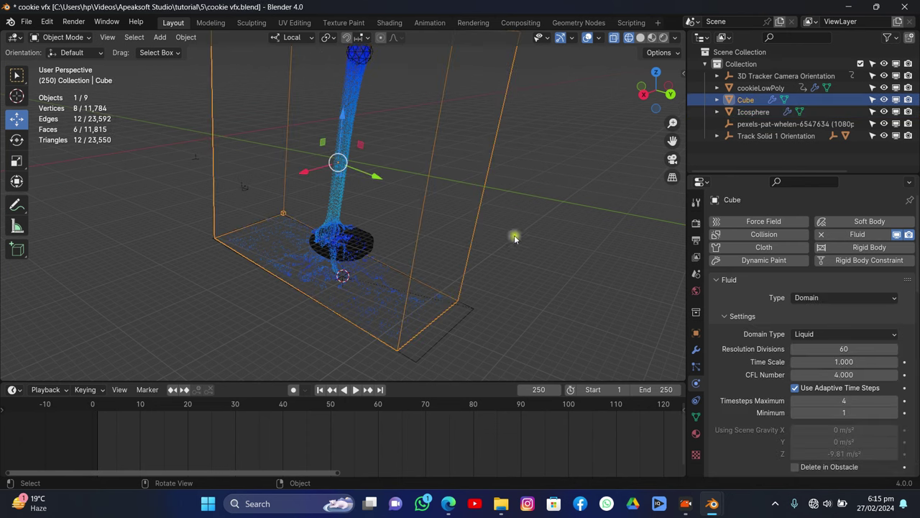
pyautogui.click(674, 160)
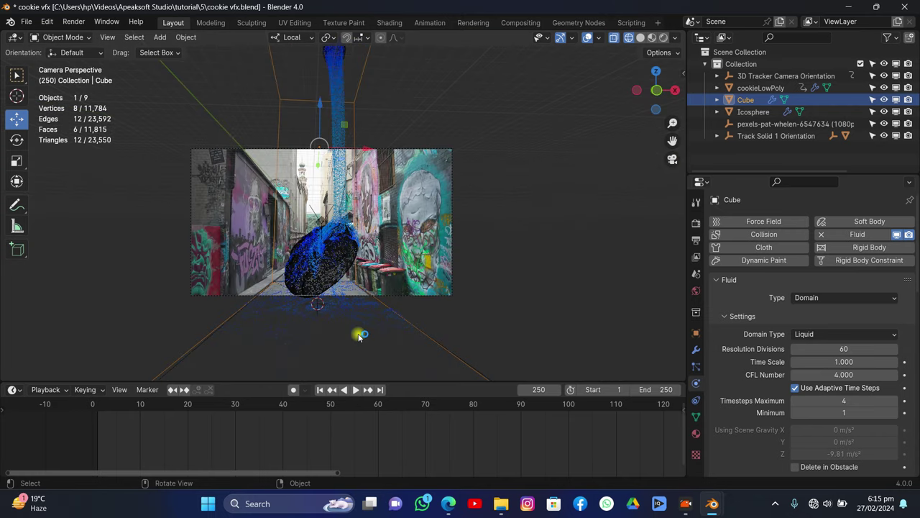
pyautogui.moveTo(319, 404)
pyautogui.mouseDown()
pyautogui.moveTo(288, 404)
pyautogui.moveTo(335, 404)
pyautogui.mouseUp()
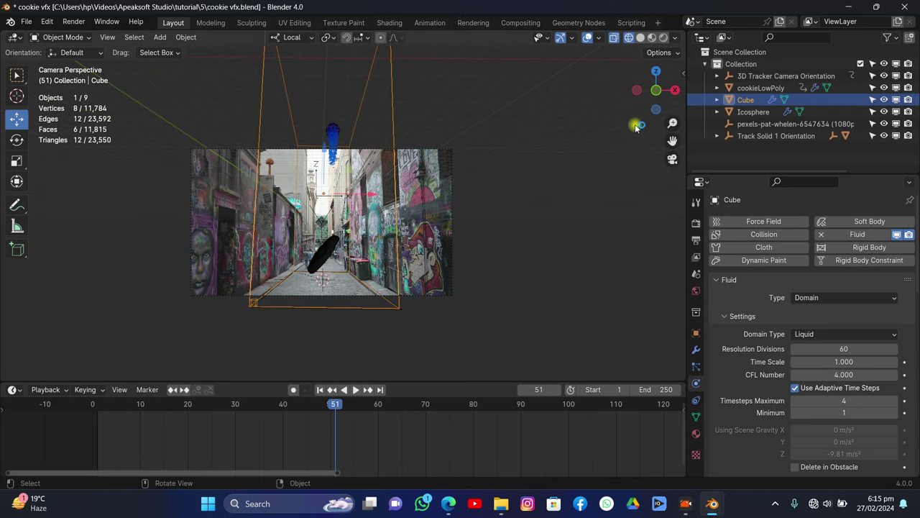
pyautogui.moveTo(636, 127); pyautogui.dragTo(407, 190)
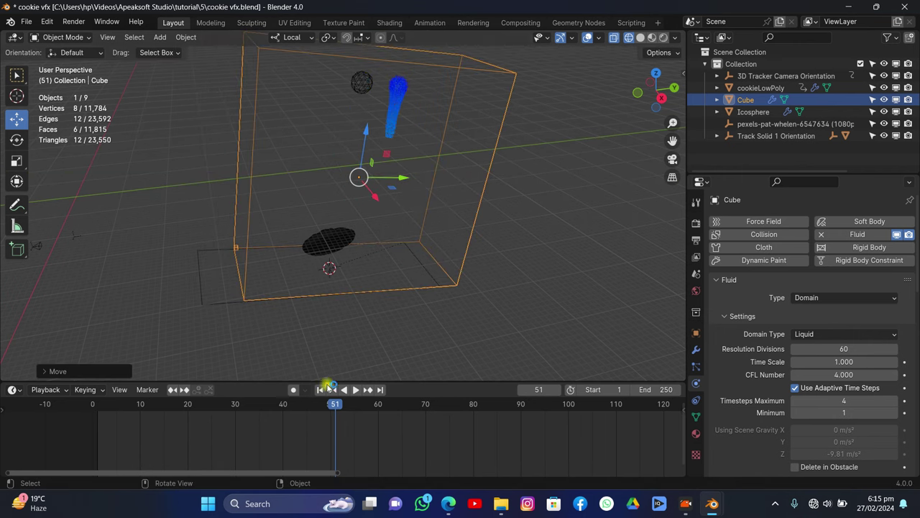
pyautogui.hotkey('shift', 'Left')
pyautogui.press('space')
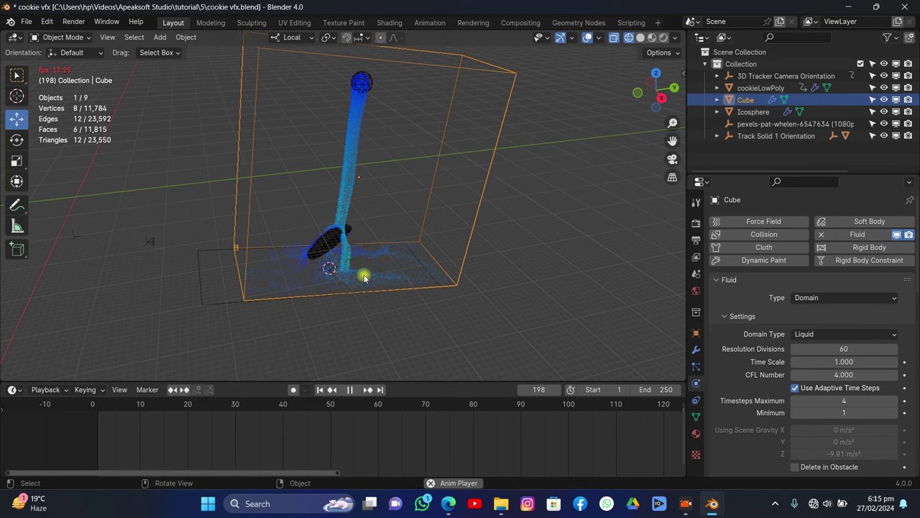
pyautogui.press('space')
# - Return to camera view, deselect all, preview the liquid to frame 239, and select the cookie
pyautogui.click(674, 160)
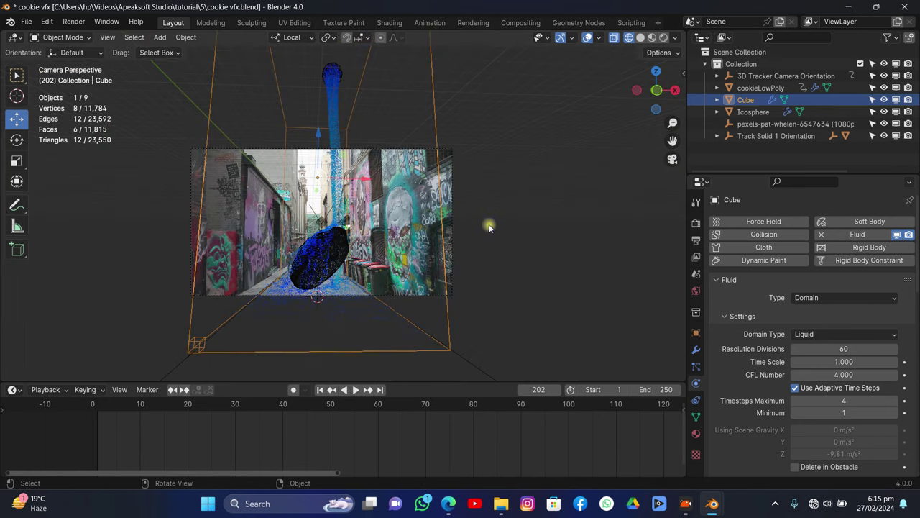
pyautogui.scroll(3, 462, 155)
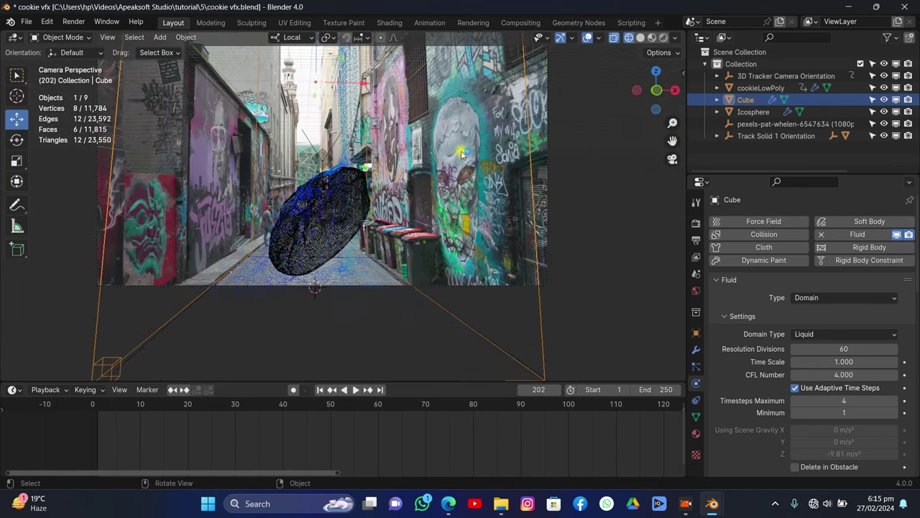
pyautogui.click(589, 151)
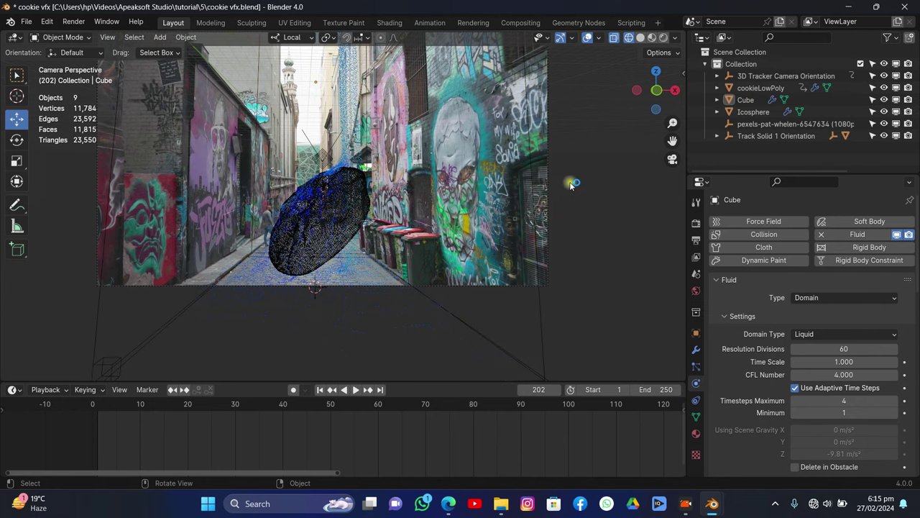
pyautogui.press('space')
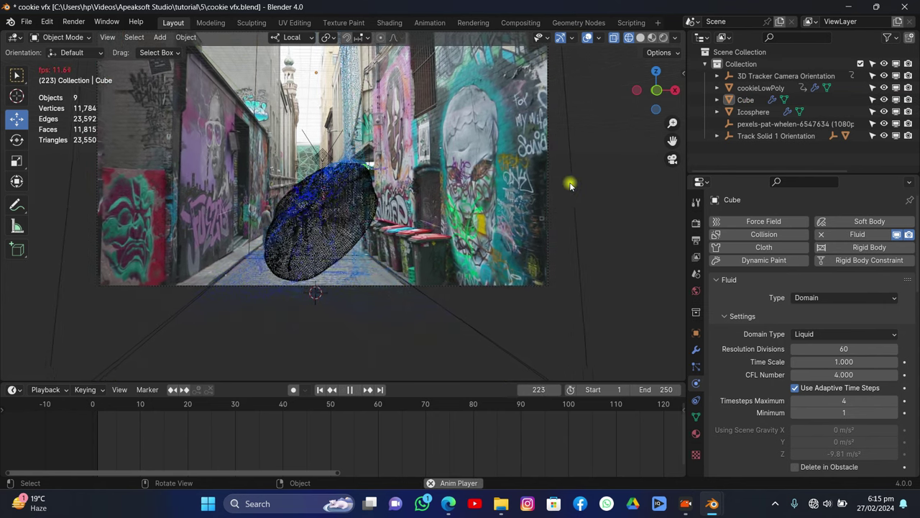
pyautogui.press('space')
pyautogui.click(356, 230)
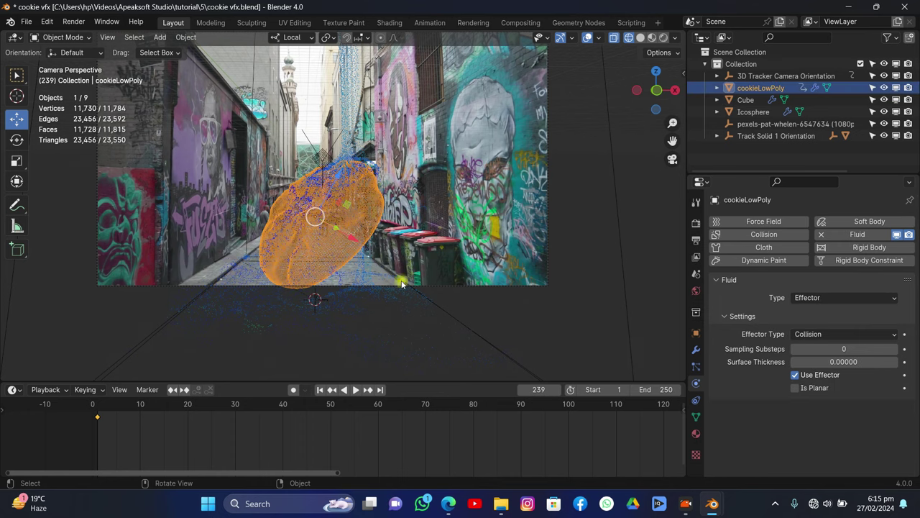
# - Scale the cookie up to about 1.09 and review the liquid playback to frame 236
pyautogui.press('s')
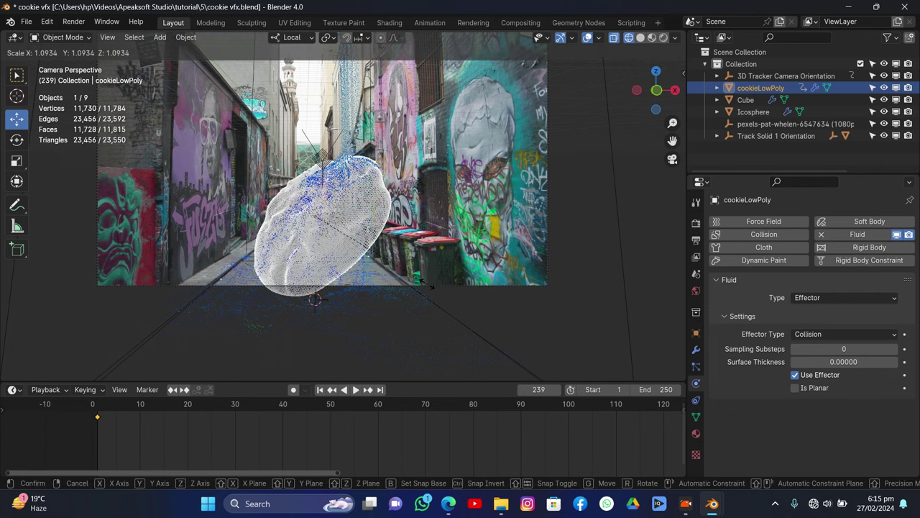
pyautogui.click(391, 281)
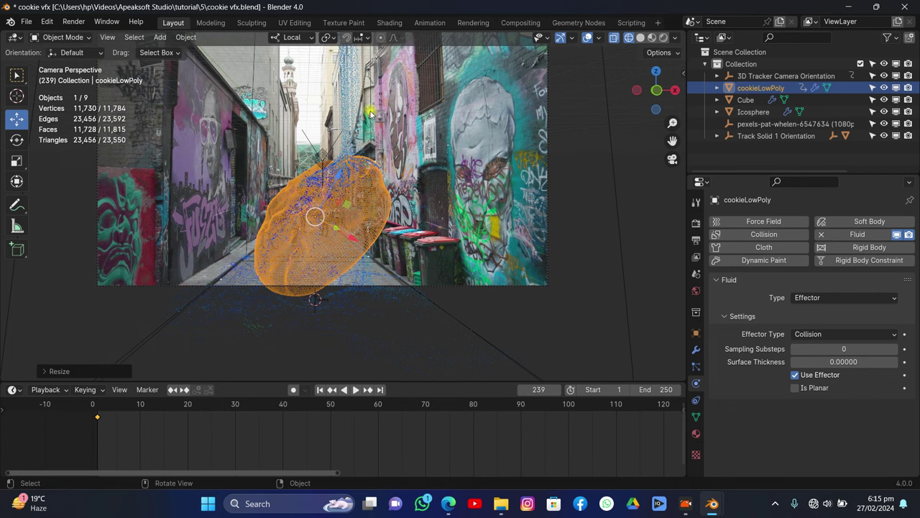
pyautogui.press('space')
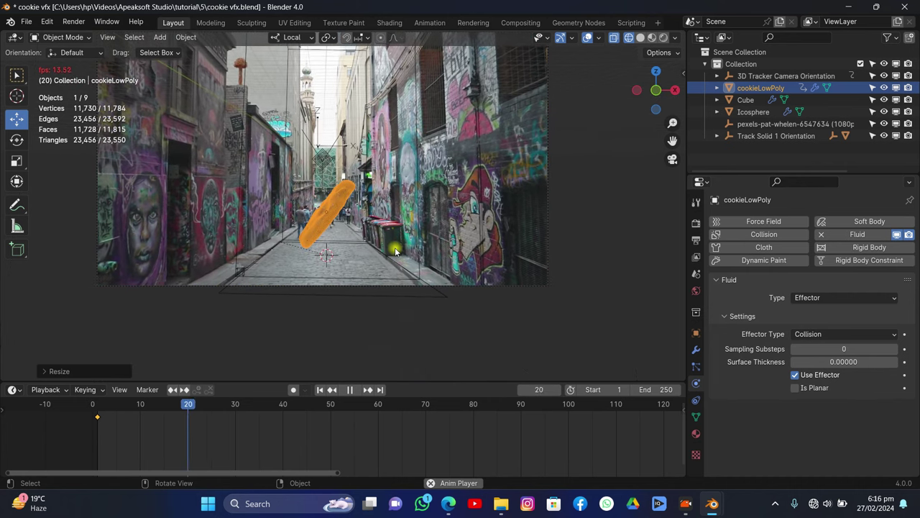
pyautogui.press('space')
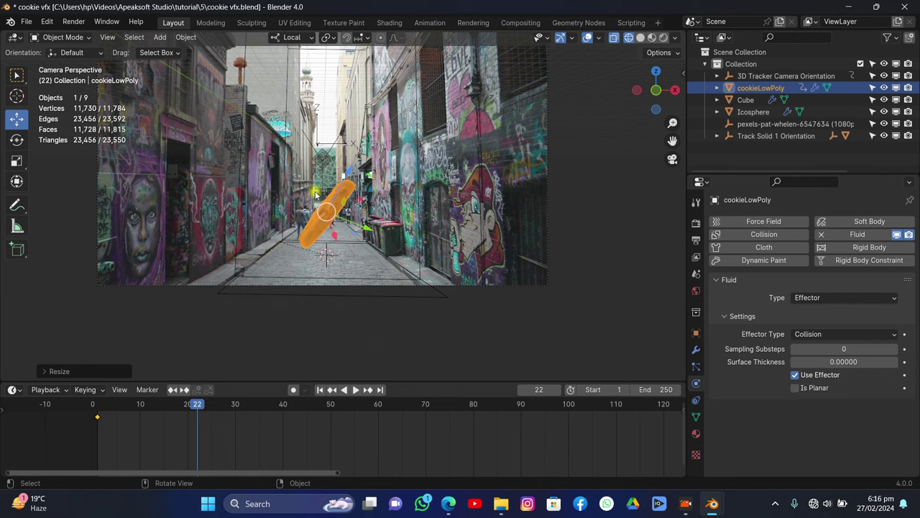
pyautogui.press('space')
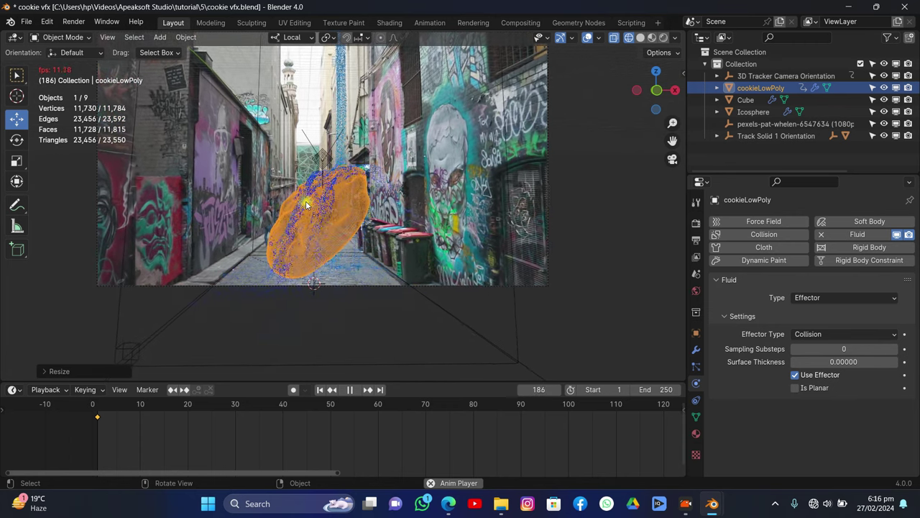
pyautogui.press('space')
pyautogui.press('space')
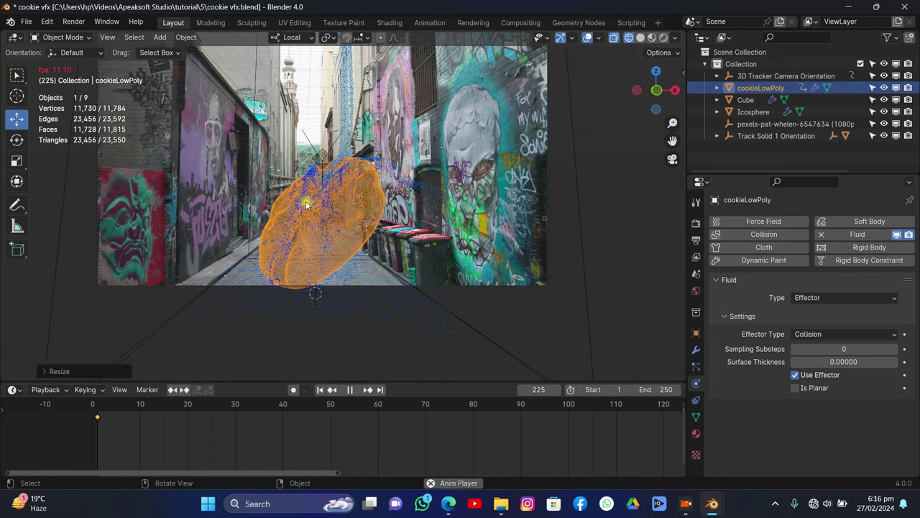
pyautogui.press('space')
pyautogui.scroll(-5, 316, 205)
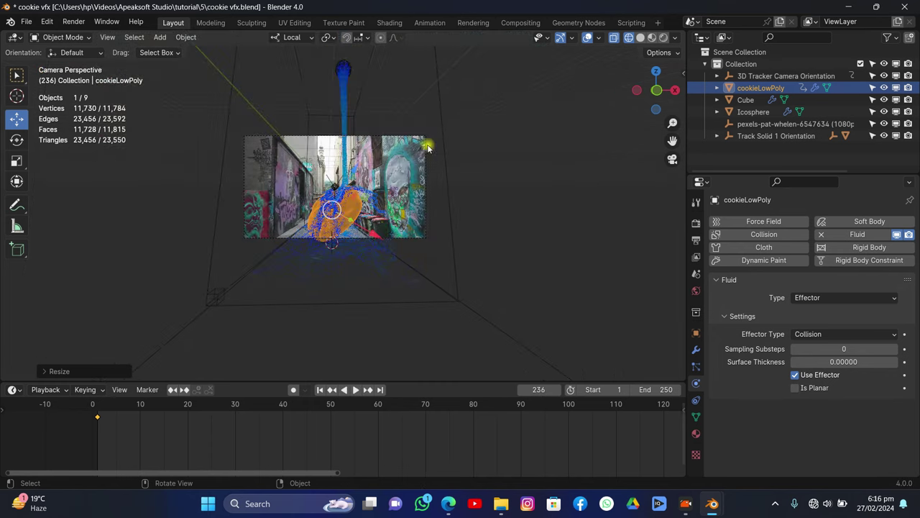
# - Select the fluid domain box and set its Resolution Divisions to 156
pyautogui.moveTo(649, 103); pyautogui.dragTo(521, 198)
pyautogui.scroll(-3, 378, 269)
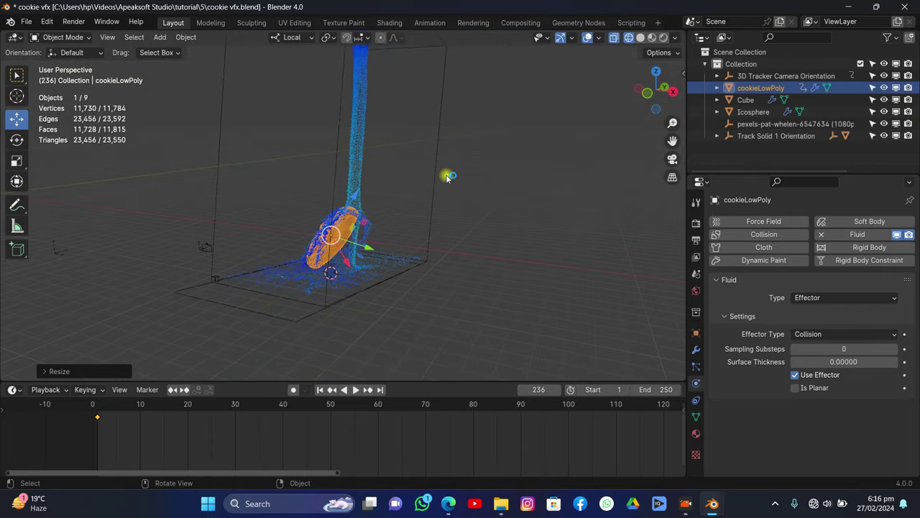
pyautogui.click(434, 169)
pyautogui.click(436, 167)
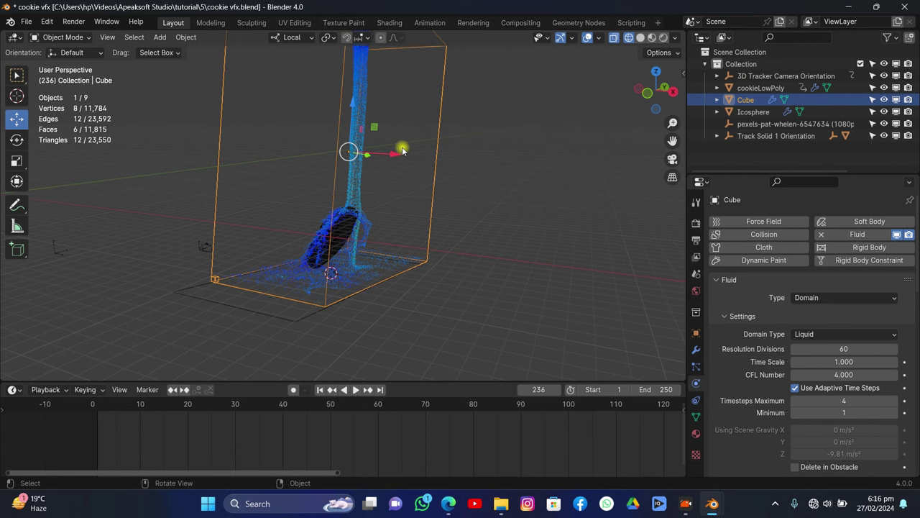
pyautogui.click(839, 348)
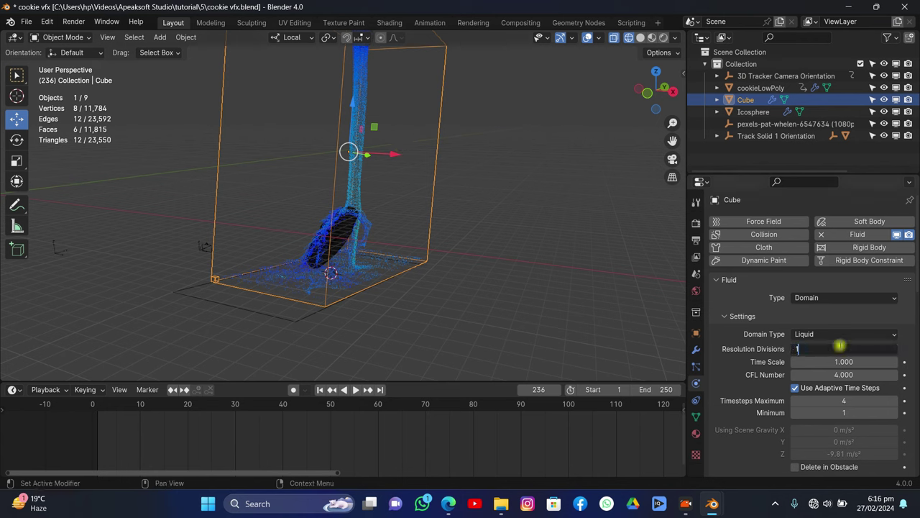
pyautogui.press('Return')
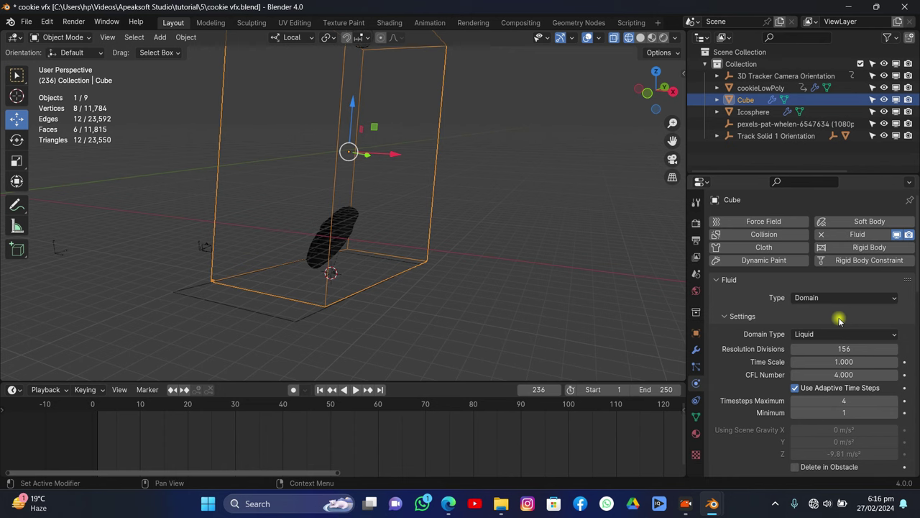
# - Set the domain's cache type to All and save cookie vfx.blend
pyautogui.scroll(-2, 840, 321)
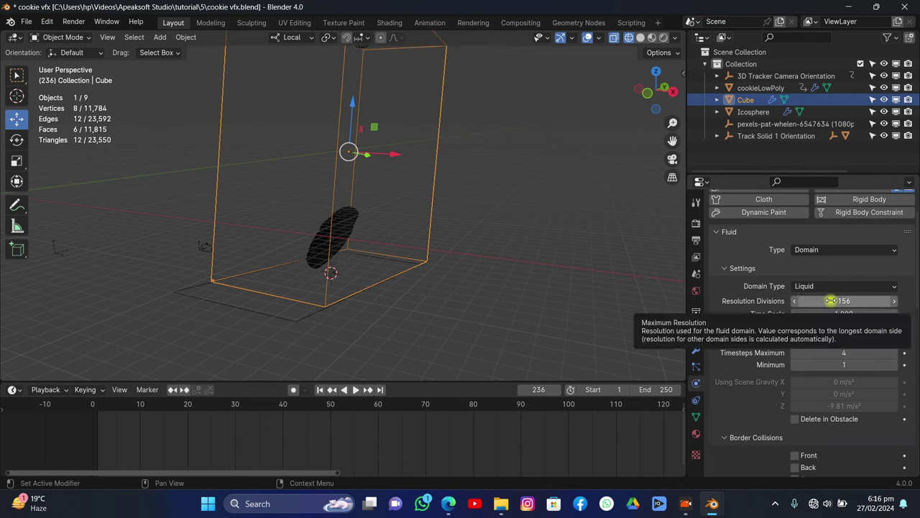
pyautogui.scroll(-20, 831, 301)
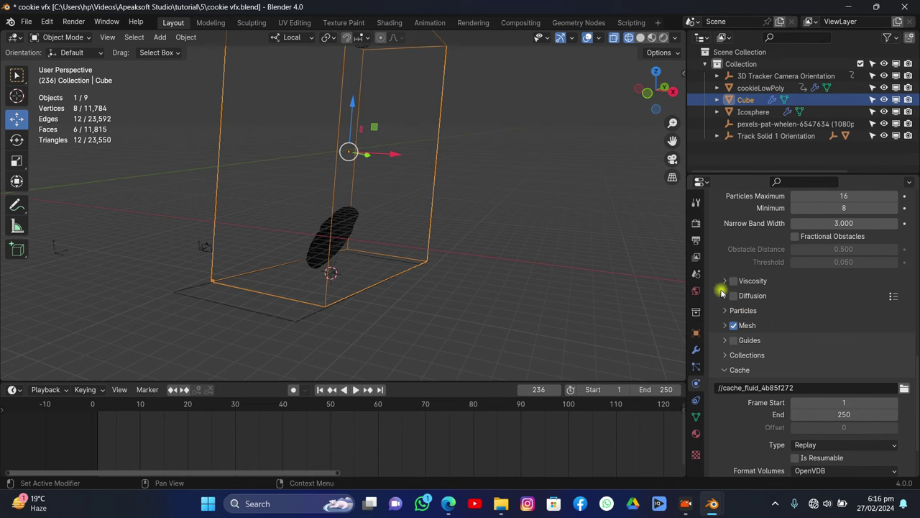
pyautogui.scroll(-3, 827, 307)
pyautogui.click(830, 381)
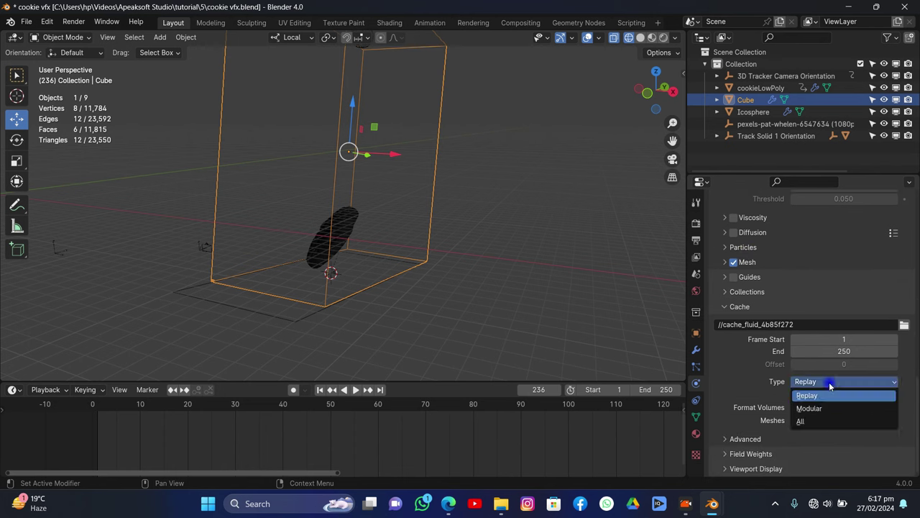
pyautogui.click(807, 422)
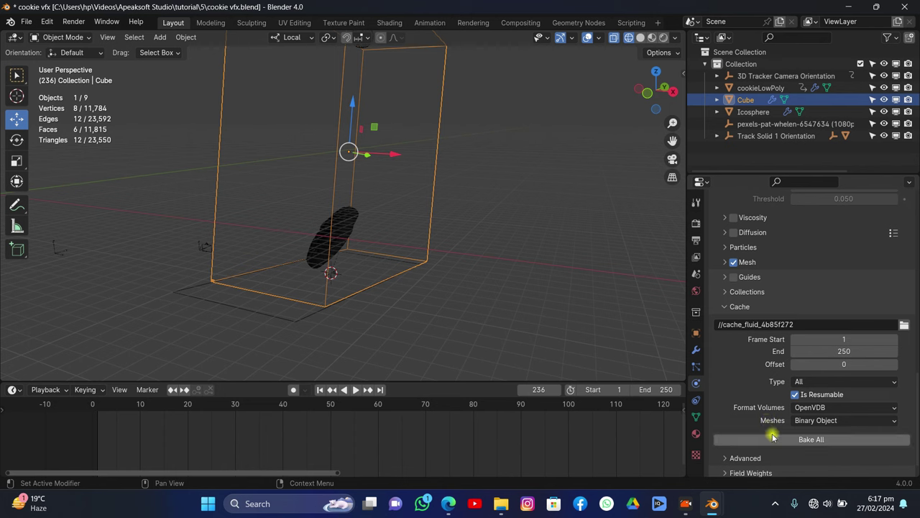
pyautogui.hotkey('ctrl', 's')
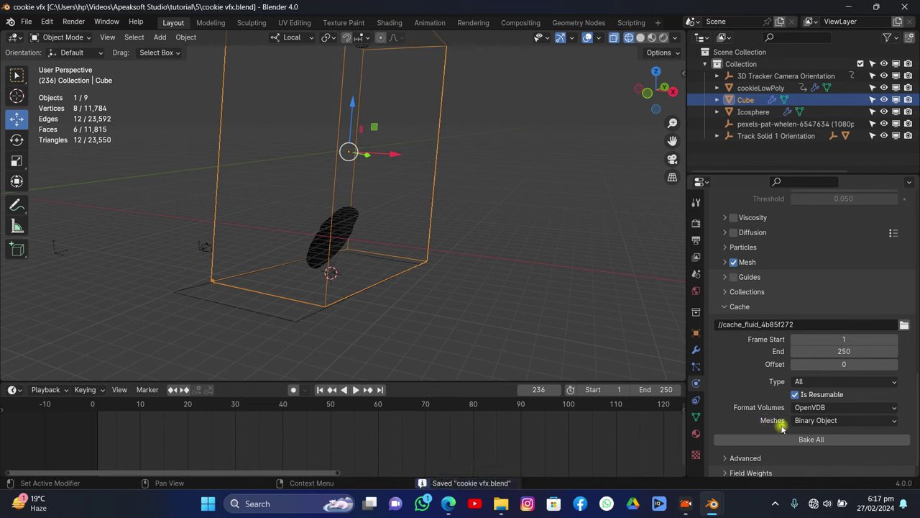
# - Bake the full liquid simulation and return to the camera view
pyautogui.click(781, 441)
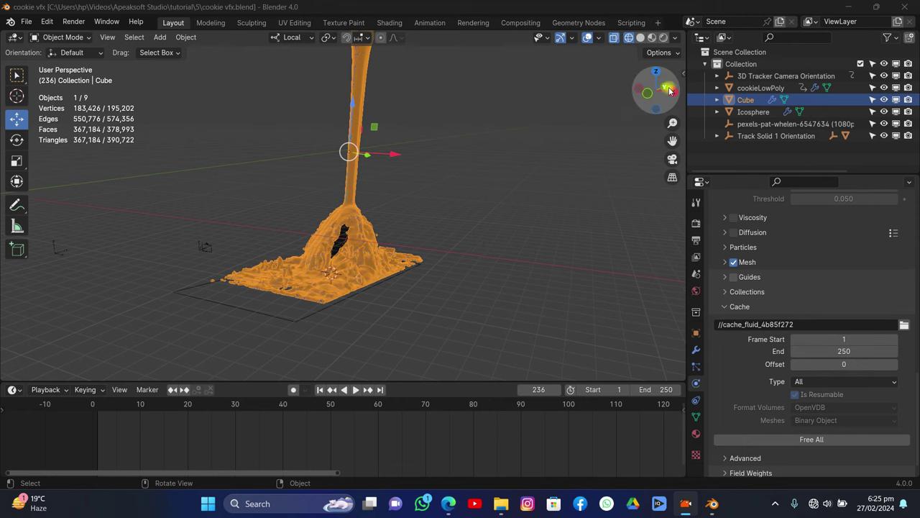
pyautogui.moveTo(656, 91); pyautogui.dragTo(657, 85)
pyautogui.click(674, 158)
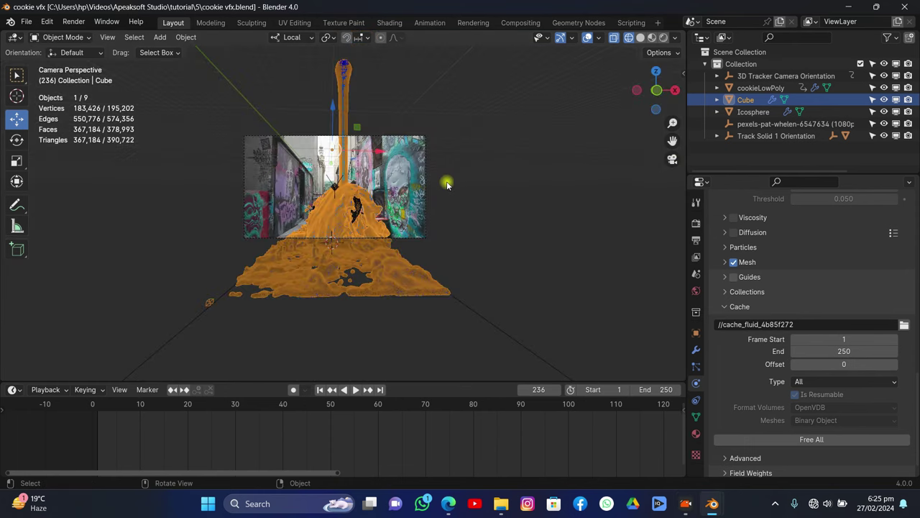
pyautogui.scroll(6, 447, 182)
# - Deselect the domain, then scrub and play the baked liquid to frame 131
pyautogui.click(465, 121)
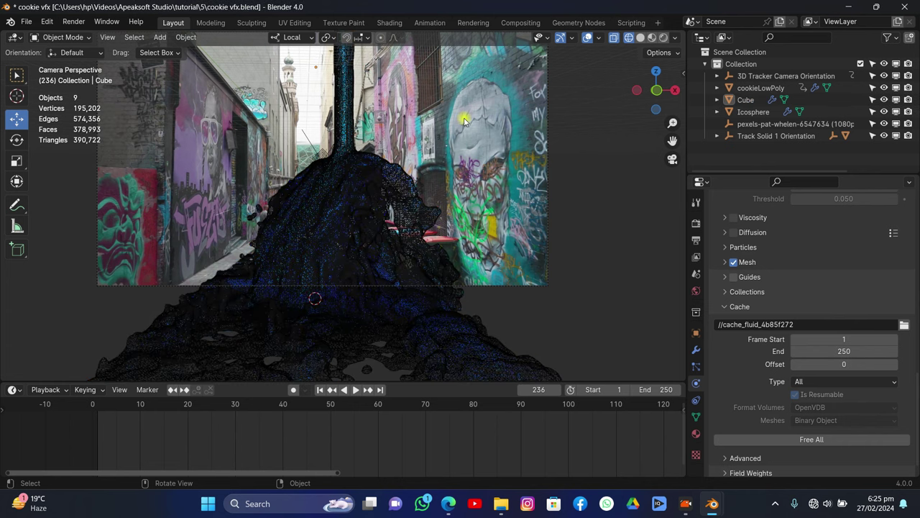
pyautogui.moveTo(385, 410)
pyautogui.mouseDown()
pyautogui.moveTo(335, 407)
pyautogui.moveTo(376, 408)
pyautogui.mouseUp()
pyautogui.press('space')
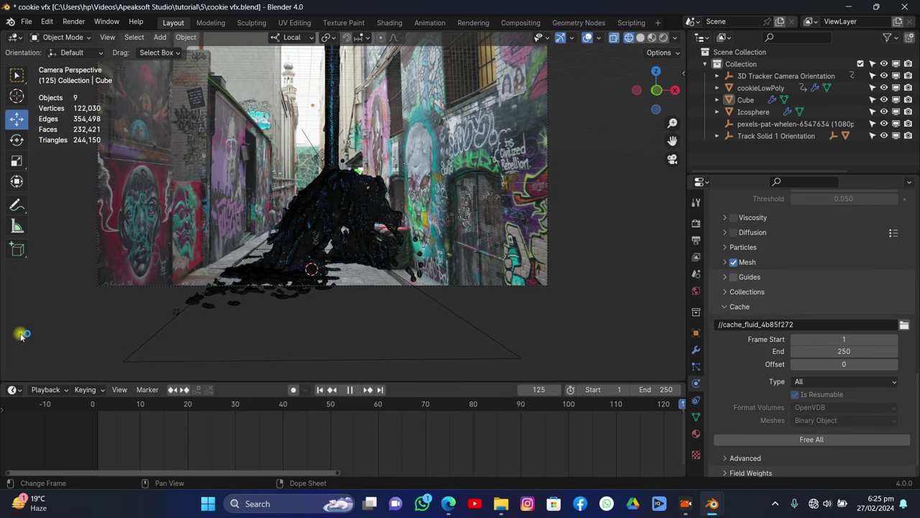
pyautogui.press('space')
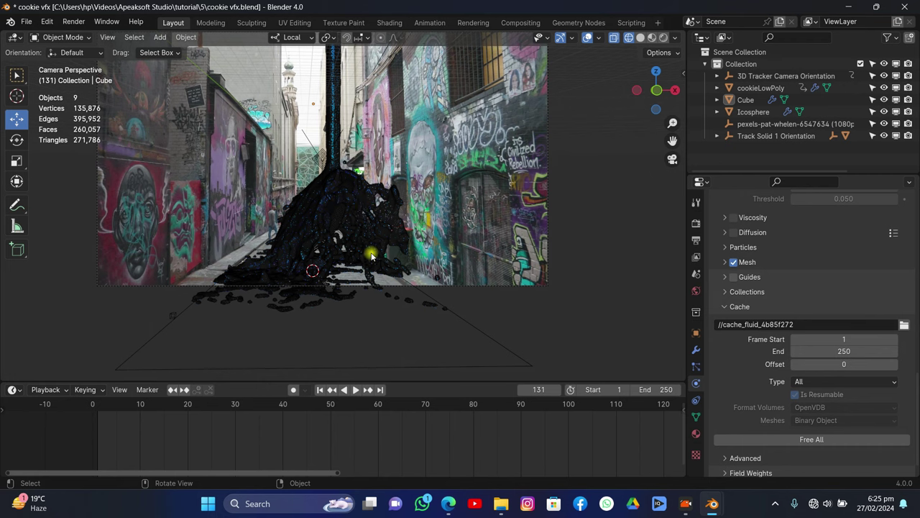
pyautogui.scroll(2, 372, 255)
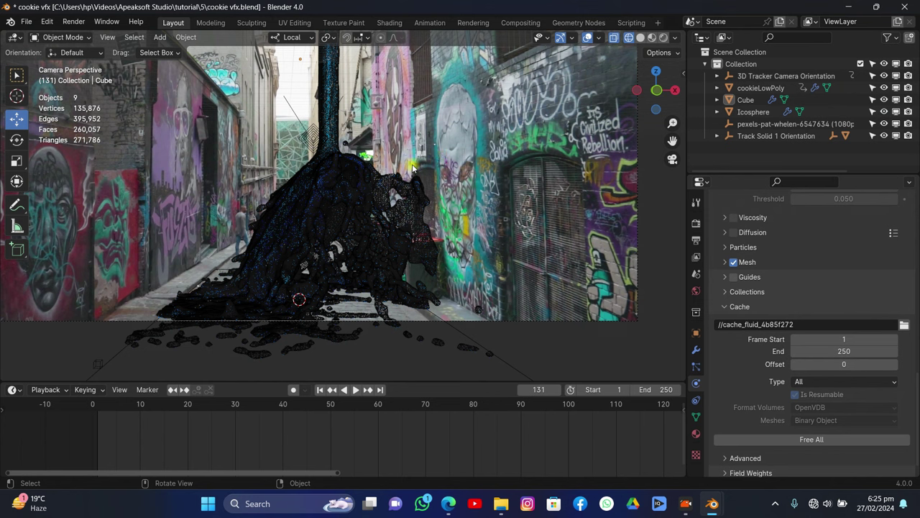
# - Show the fluid mesh in solid shading and shade it smooth
pyautogui.click(641, 37)
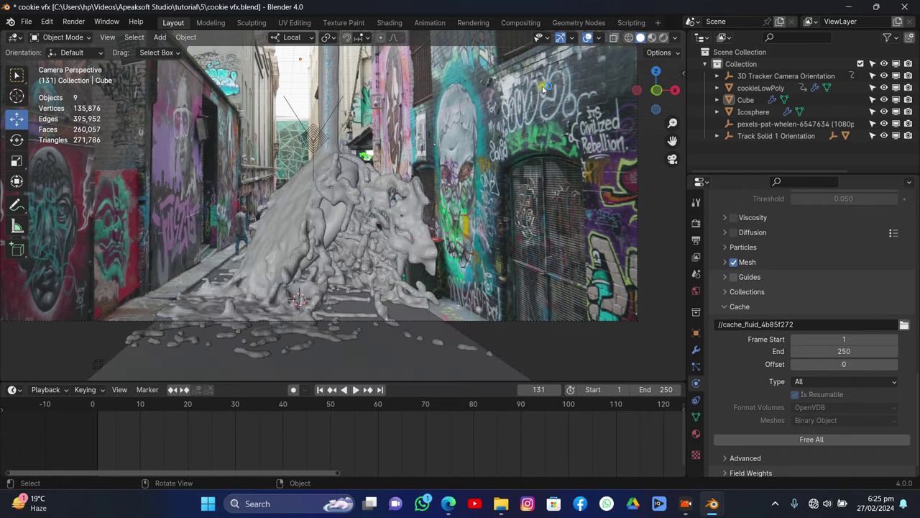
pyautogui.click(323, 202)
pyautogui.rightClick(335, 155)
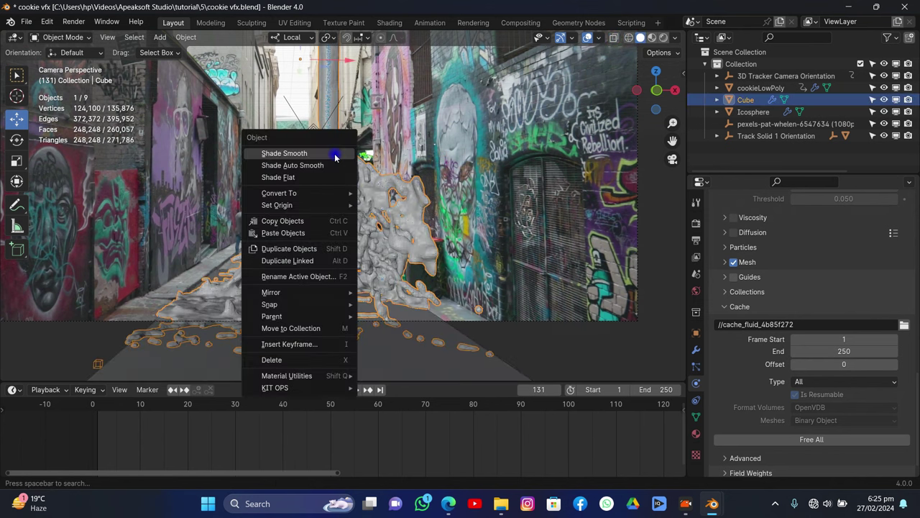
pyautogui.press('Return')
# - Play back the fluid simulation to review it, return to frame 1, and free the entire cache
pyautogui.click(322, 390)
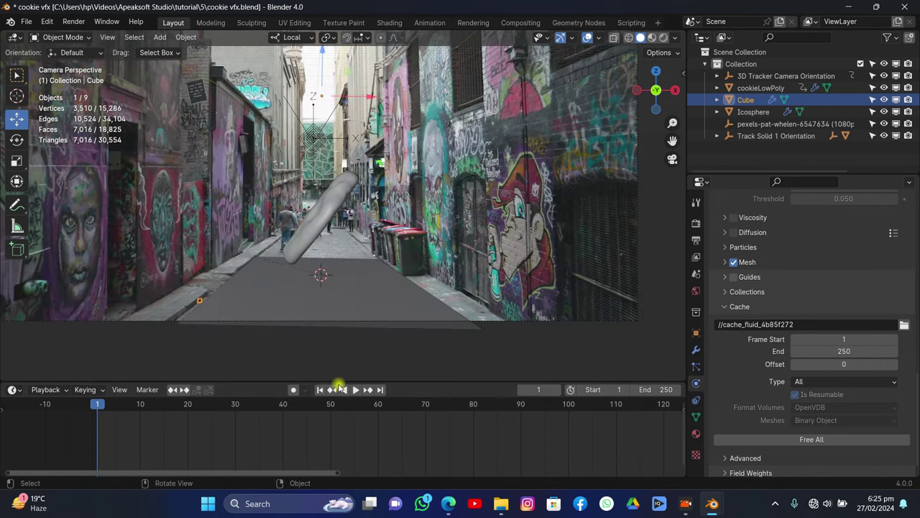
pyautogui.click(356, 390)
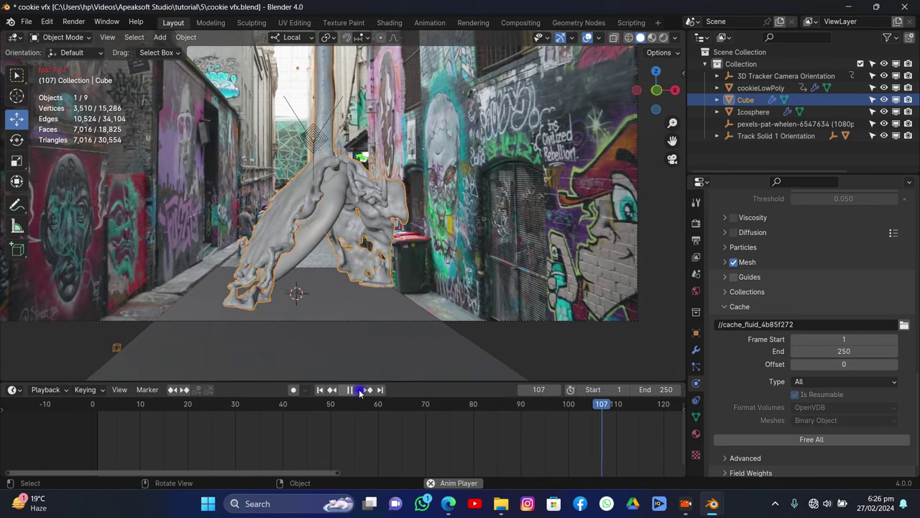
pyautogui.click(359, 390)
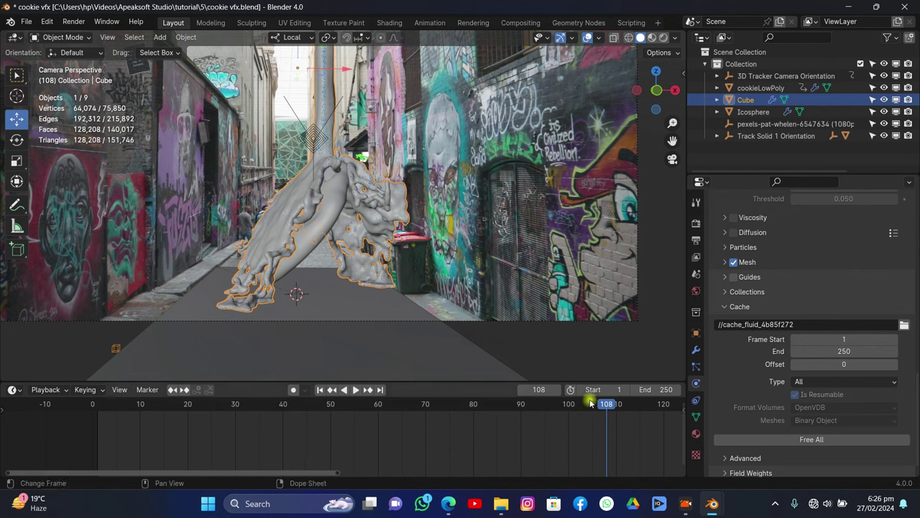
pyautogui.scroll(-3, 579, 405)
pyautogui.press('space')
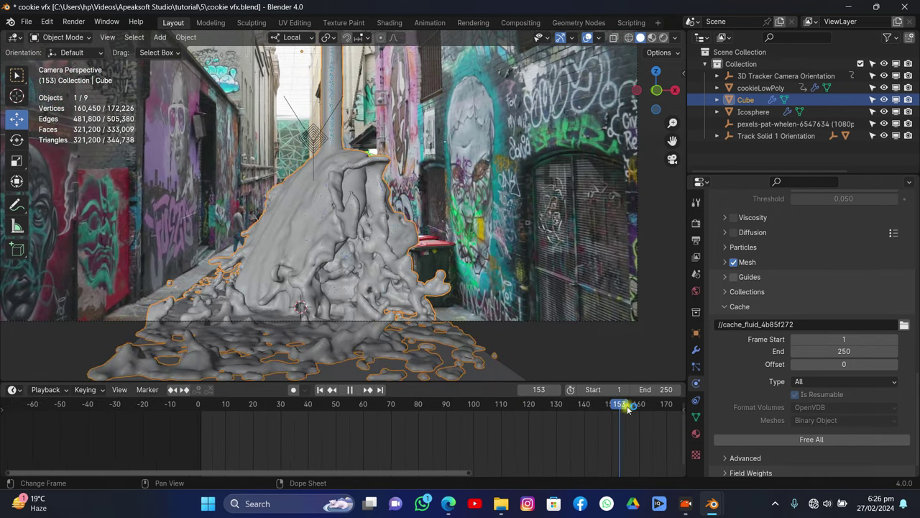
pyautogui.moveTo(635, 399); pyautogui.dragTo(617, 404)
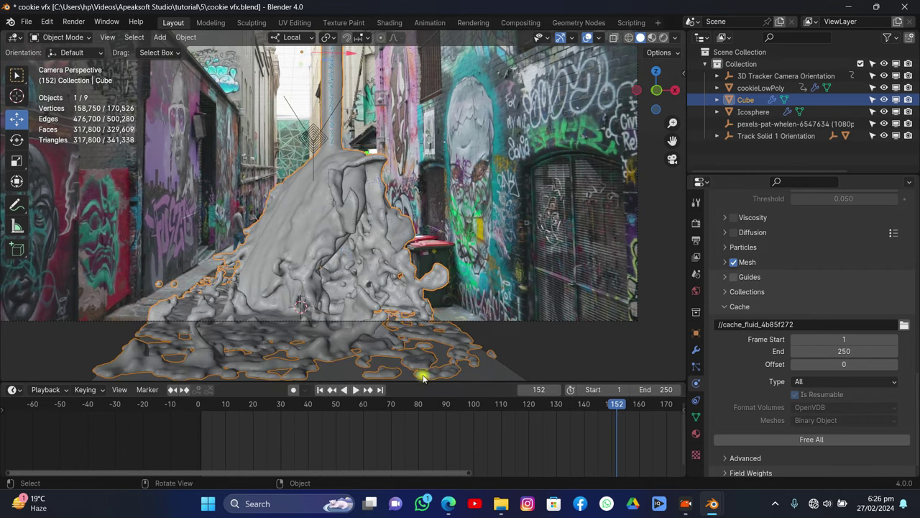
pyautogui.click(322, 390)
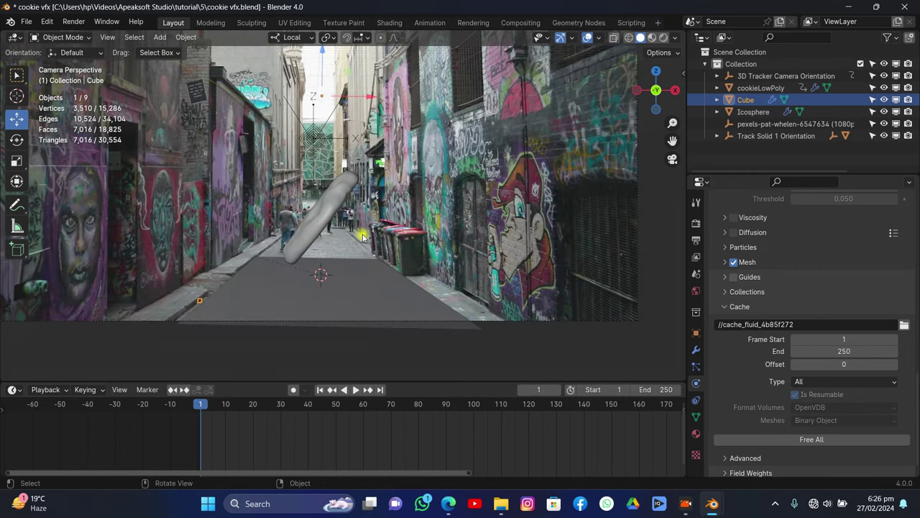
pyautogui.click(812, 439)
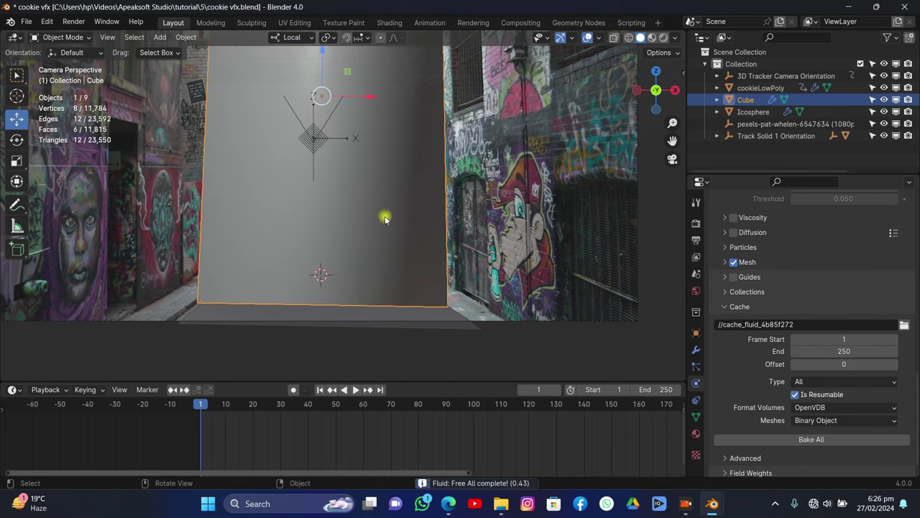
# - Set the domain cube to flat shading and orbit to view it from above
pyautogui.moveTo(654, 89); pyautogui.dragTo(652, 95)
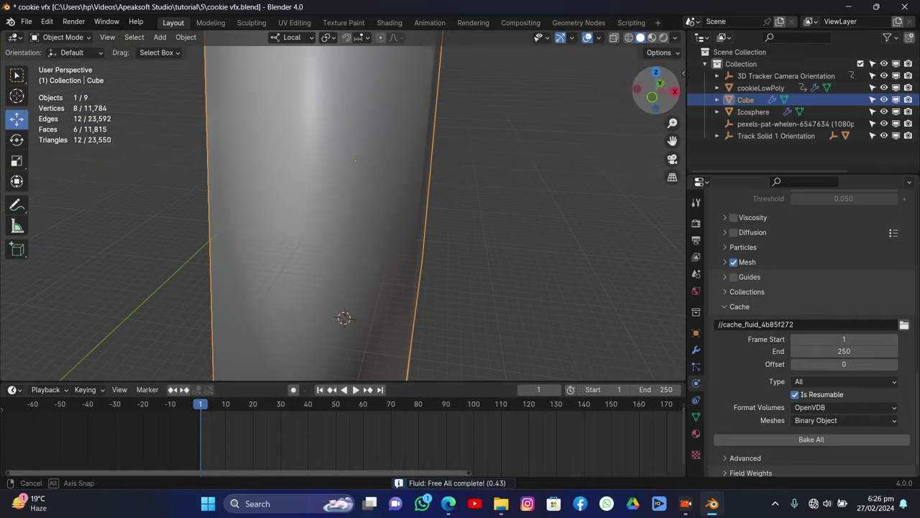
pyautogui.rightClick(398, 136)
pyautogui.click(398, 137)
pyautogui.rightClick(434, 136)
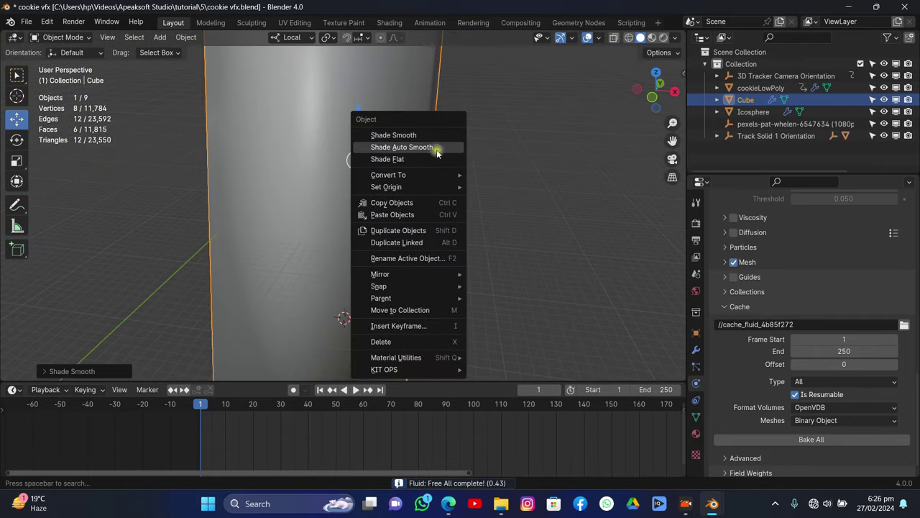
pyautogui.click(436, 159)
pyautogui.scroll(-5, 454, 206)
pyautogui.moveTo(651, 89); pyautogui.dragTo(461, 162)
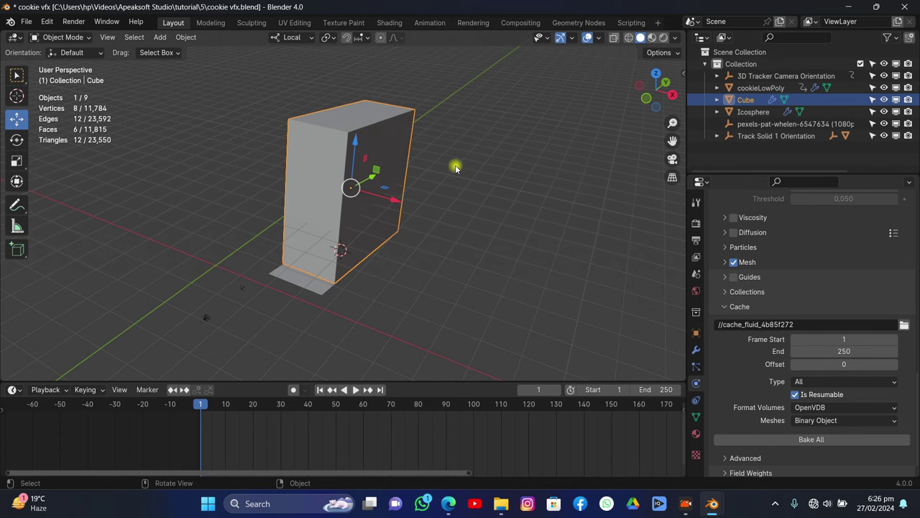
# - Scale the cube along local X to fit the alley width in wireframe camera view
pyautogui.press('s')
pyautogui.press('x')
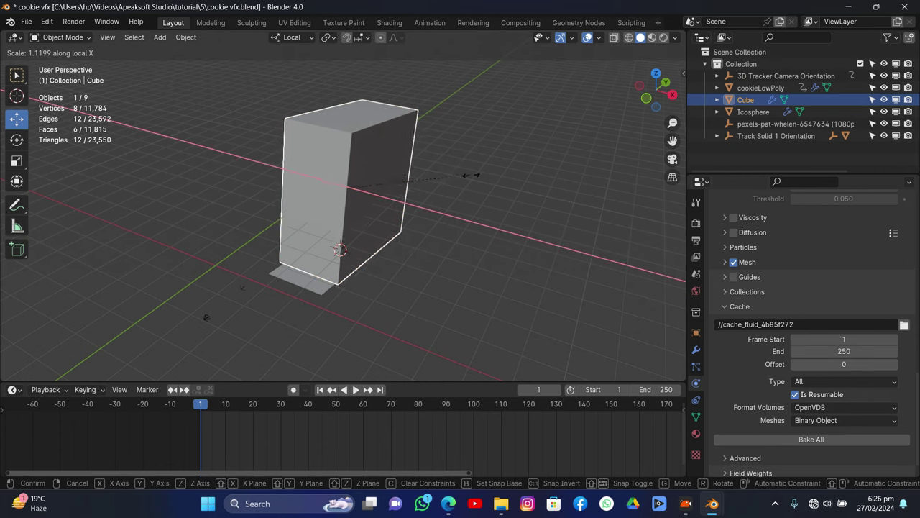
pyautogui.click(512, 211)
pyautogui.click(672, 160)
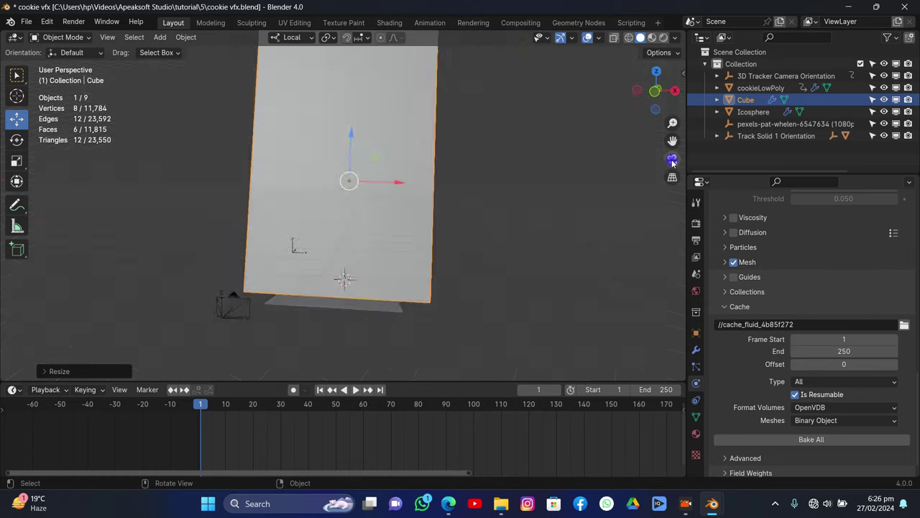
pyautogui.click(630, 39)
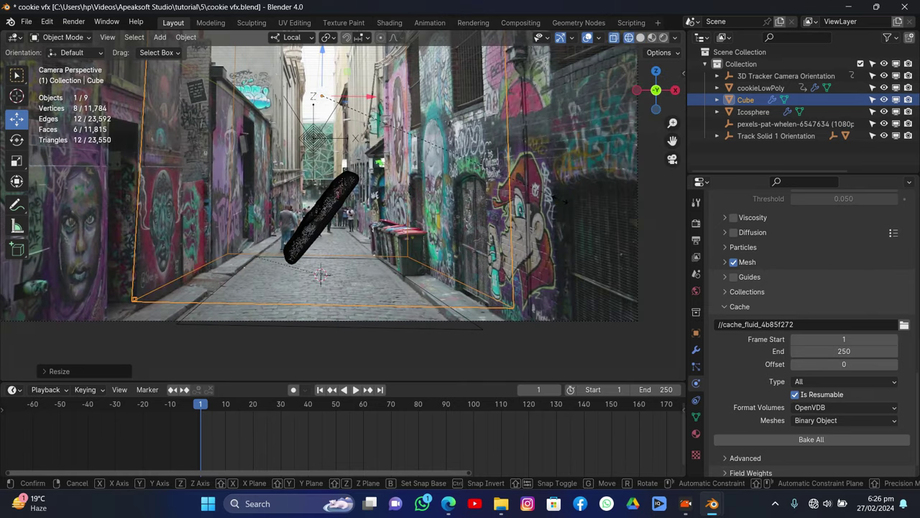
pyautogui.press('s')
pyautogui.press('x')
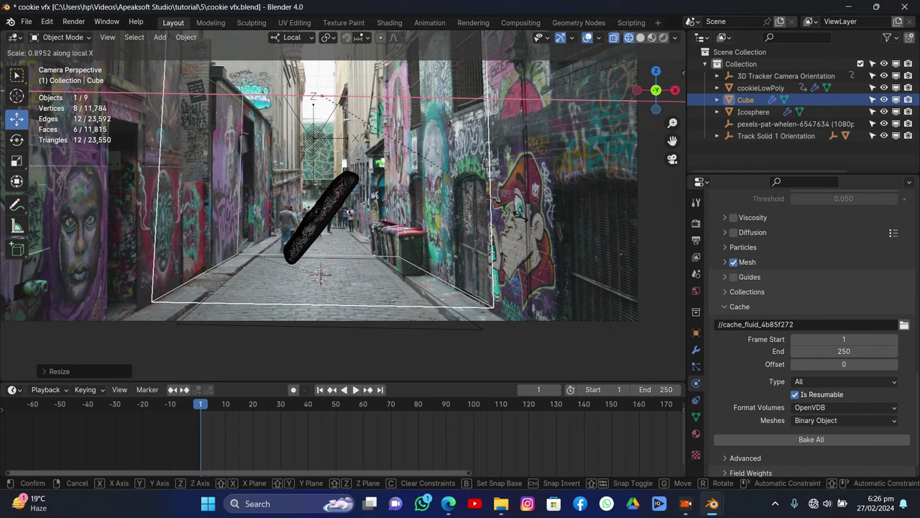
pyautogui.click(224, 307)
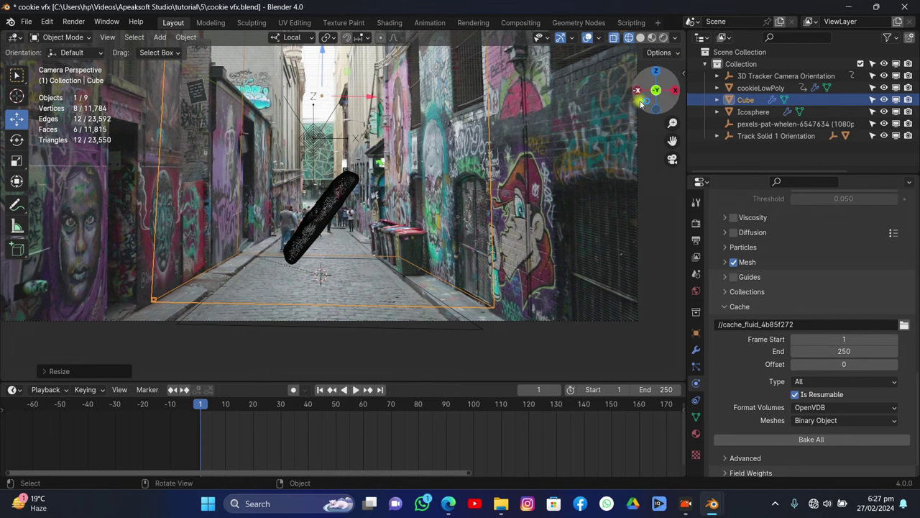
pyautogui.moveTo(655, 92); pyautogui.dragTo(646, 96)
# - Deepen the domain cube along local Y and move it down the alley along Y
pyautogui.scroll(-2, 491, 222)
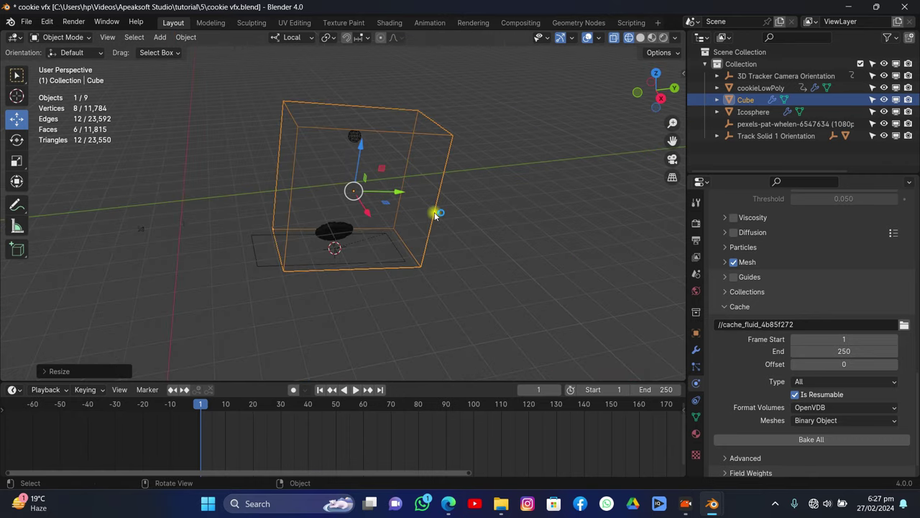
pyautogui.press('s')
pyautogui.press('y')
pyautogui.press('y')
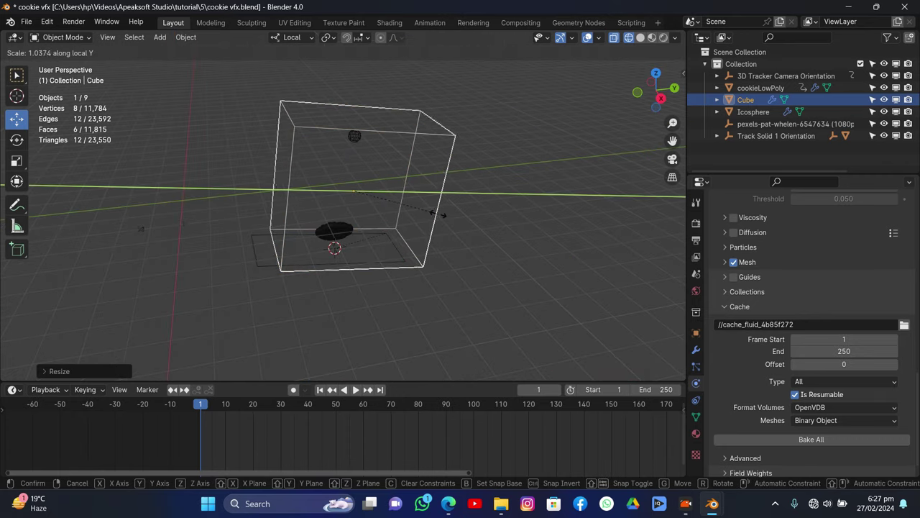
pyautogui.click(465, 234)
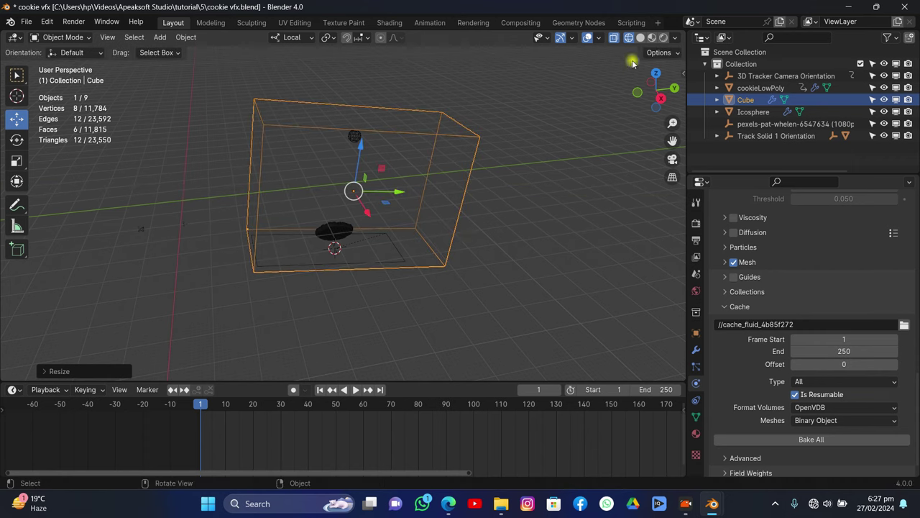
pyautogui.click(656, 72)
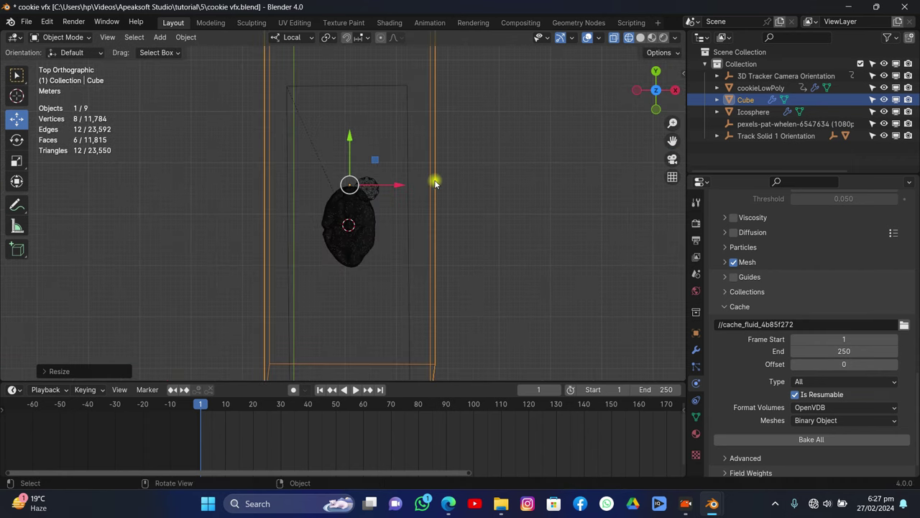
pyautogui.moveTo(351, 153); pyautogui.dragTo(371, 94)
pyautogui.click(672, 159)
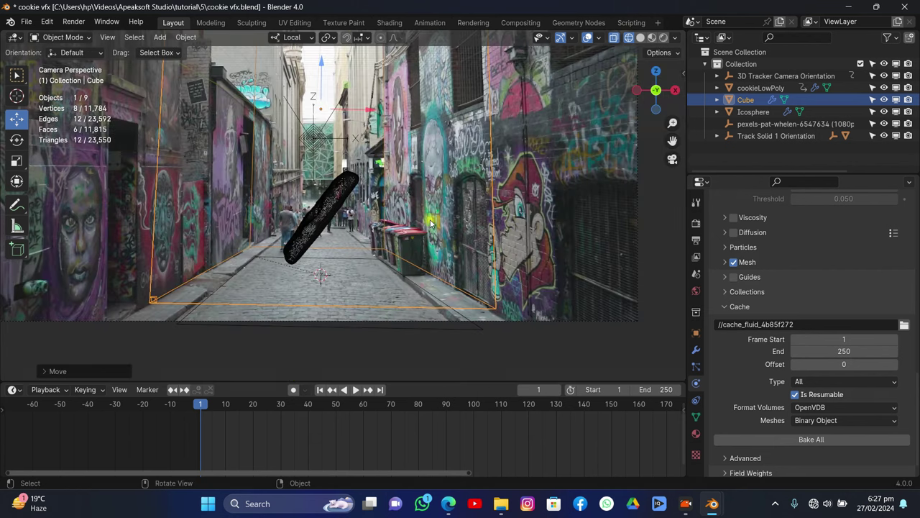
pyautogui.press('g')
pyautogui.press('y')
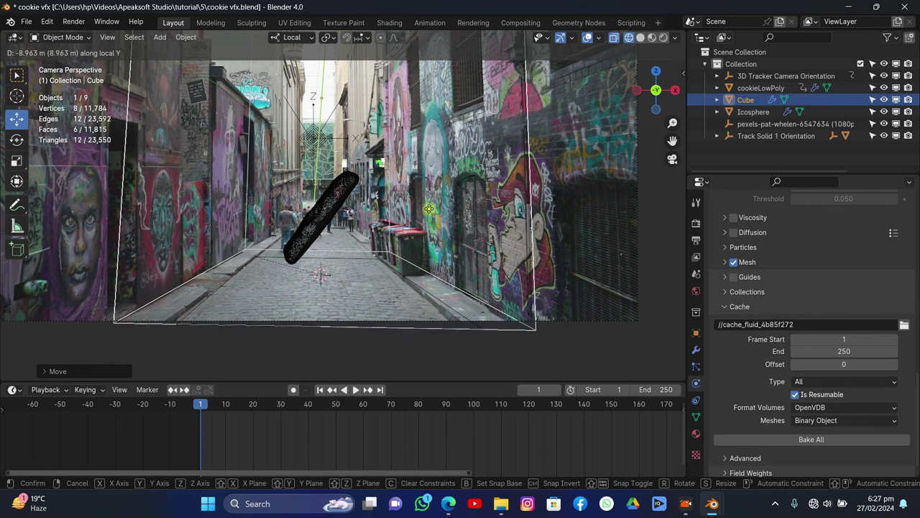
pyautogui.click(428, 209)
# - Scrub the timeline from frame 70 to around 241 to check the liquid inside the domain
pyautogui.moveTo(202, 404); pyautogui.dragTo(650, 402)
pyautogui.scroll(-3, 591, 406)
pyautogui.moveTo(521, 404); pyautogui.dragTo(644, 416)
pyautogui.scroll(-3, 365, 221)
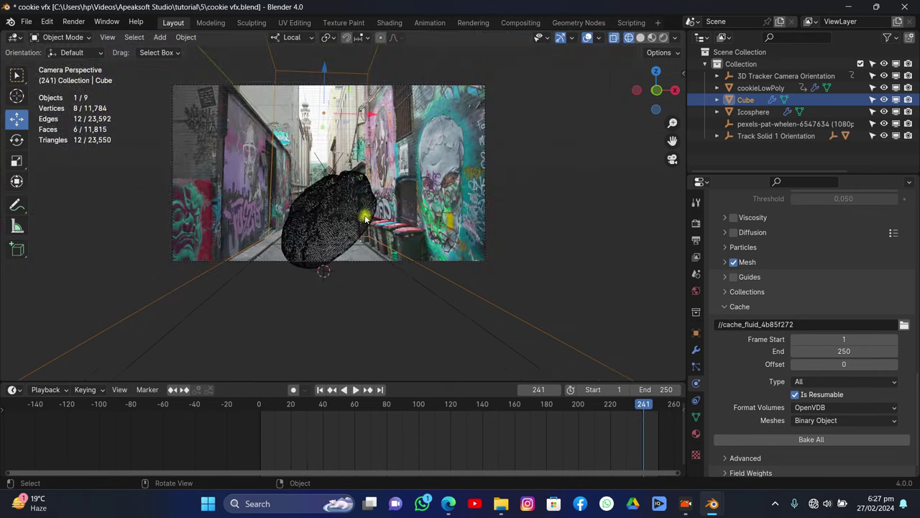
pyautogui.scroll(1, 370, 198)
pyautogui.scroll(2, 372, 194)
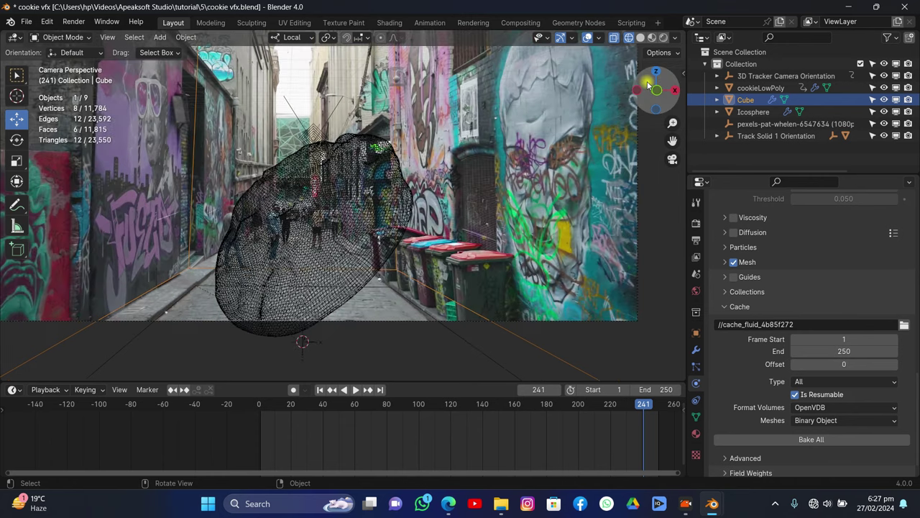
pyautogui.moveTo(653, 83); pyautogui.dragTo(648, 86)
# - Add a new cube, move it sideways, and raise it to the trash bins' height
pyautogui.hotkey('shift', 'a')
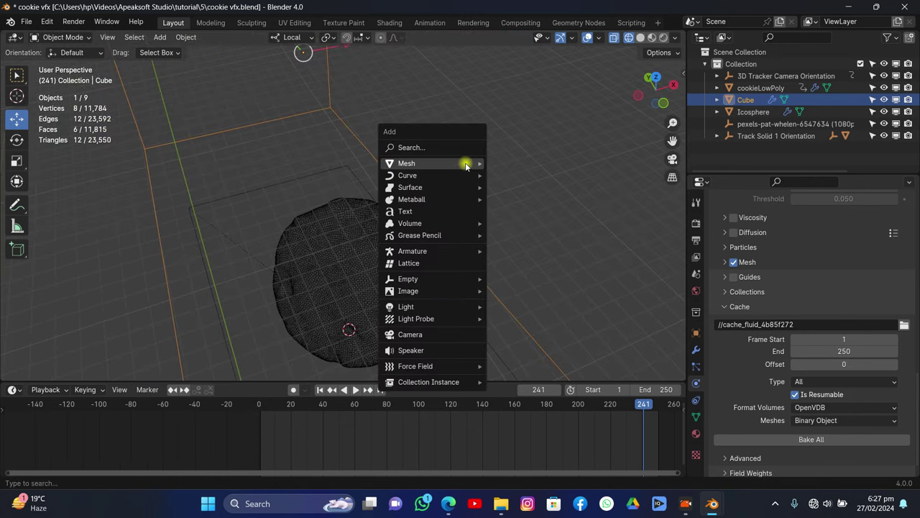
pyautogui.moveTo(468, 162)
pyautogui.click(513, 175)
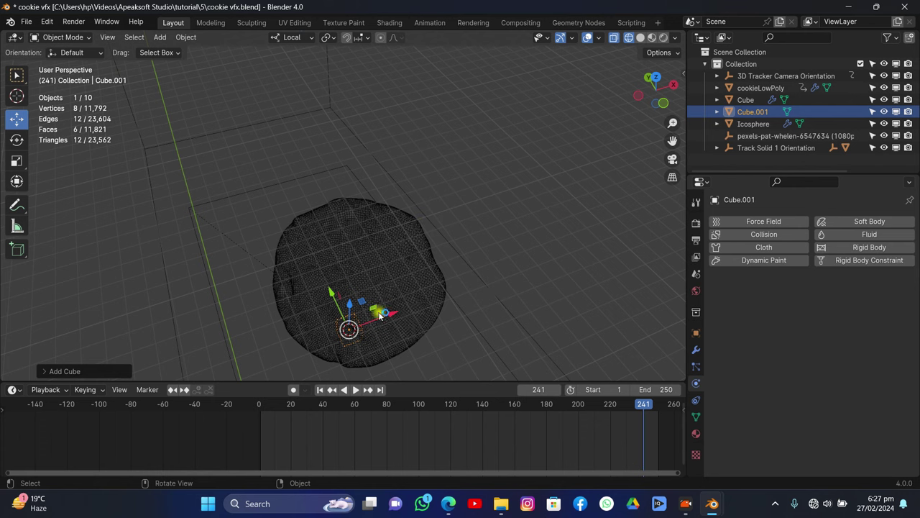
pyautogui.moveTo(381, 315); pyautogui.dragTo(594, 199)
pyautogui.click(668, 159)
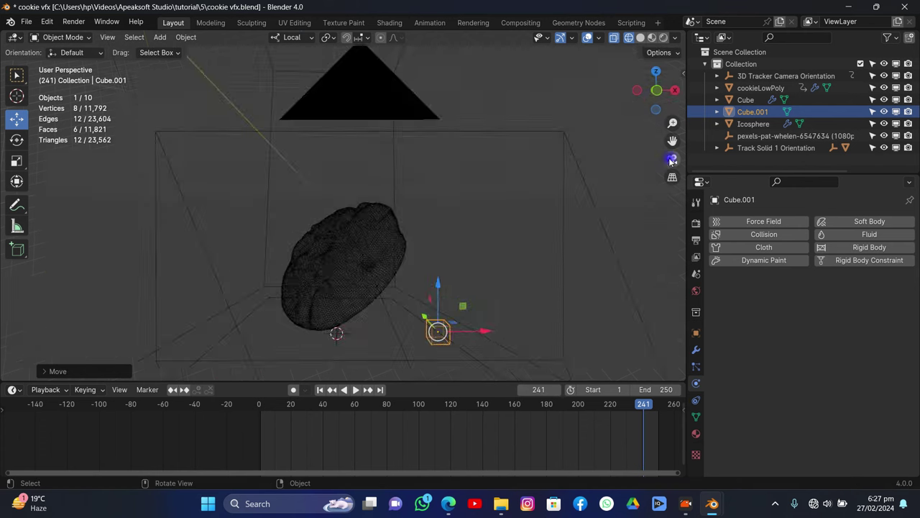
pyautogui.moveTo(466, 308); pyautogui.dragTo(467, 248)
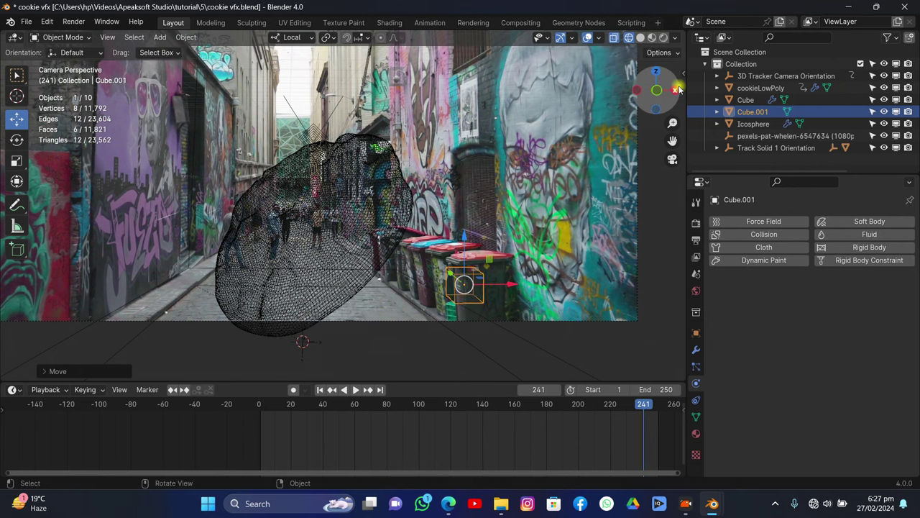
pyautogui.click(676, 89)
pyautogui.scroll(3, 684, 148)
pyautogui.moveTo(673, 140); pyautogui.dragTo(675, 26)
# - Tilt, enlarge and lower the new cube in the right side view
pyautogui.press('r')
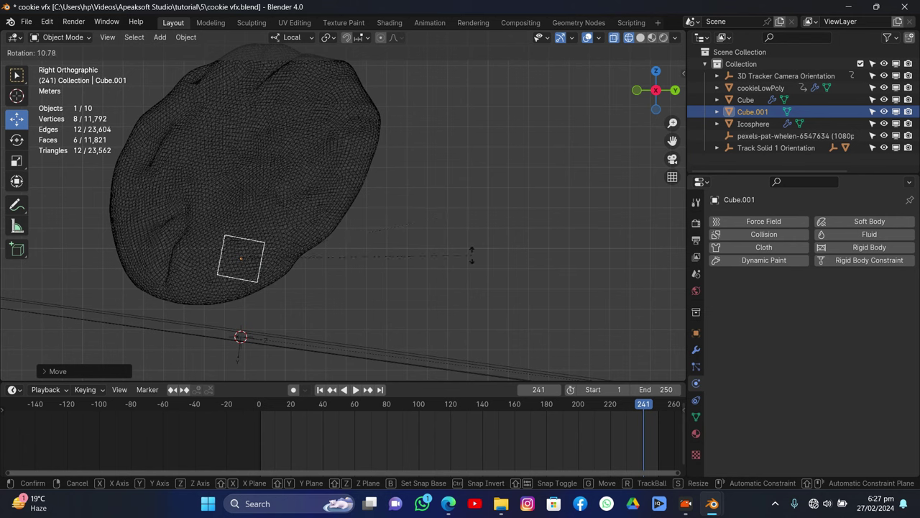
pyautogui.click(471, 255)
pyautogui.press('s')
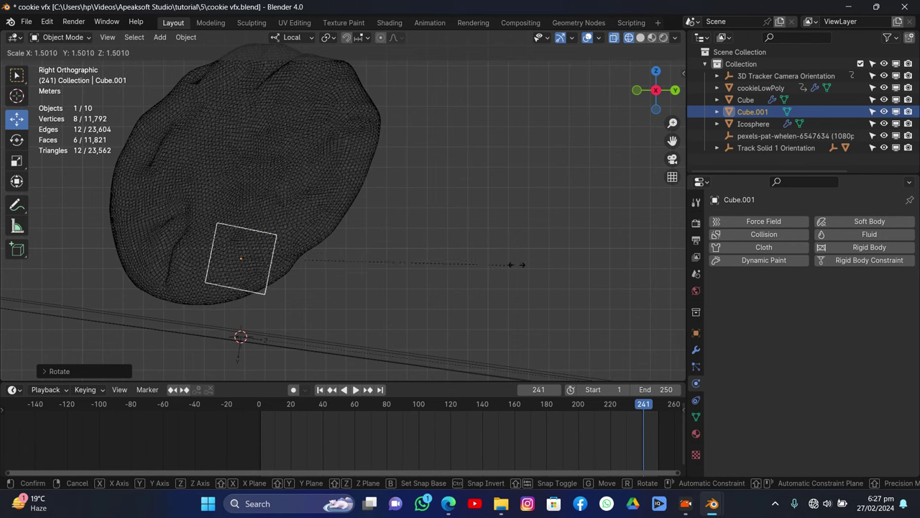
pyautogui.click(449, 174)
pyautogui.moveTo(246, 218); pyautogui.dragTo(353, 252)
pyautogui.press('r')
pyautogui.click(383, 231)
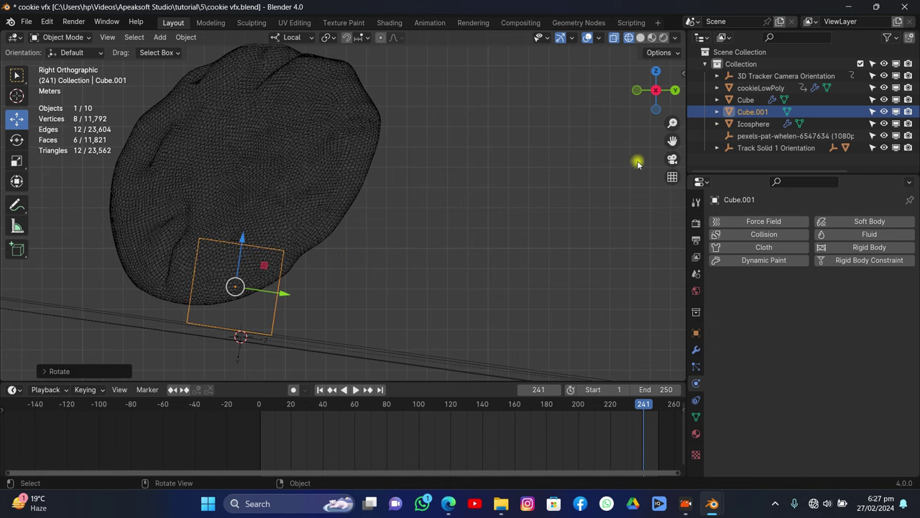
# - In camera view, narrow the cube on X, move it along local X, and return to frame 1
pyautogui.click(672, 159)
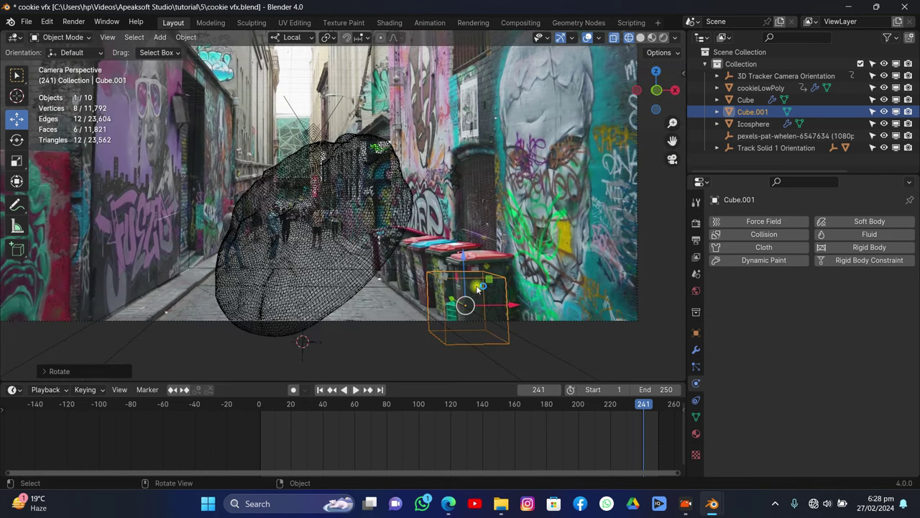
pyautogui.press('s')
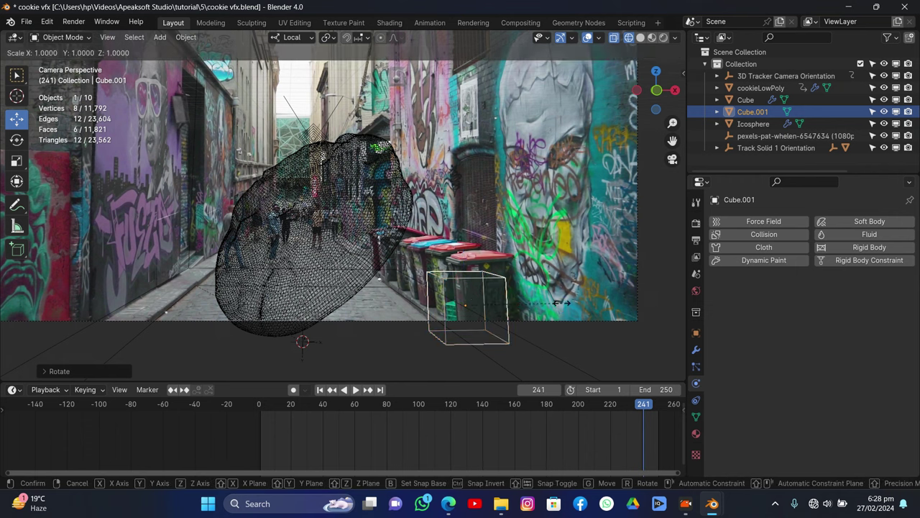
pyautogui.press('x')
pyautogui.click(520, 302)
pyautogui.press('s')
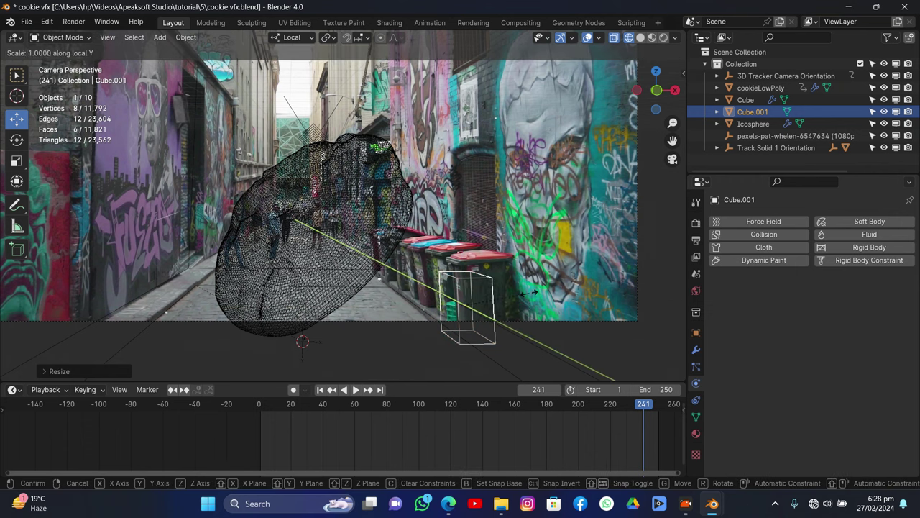
pyautogui.press('Escape')
pyautogui.press('g')
pyautogui.press('x')
pyautogui.click(460, 336)
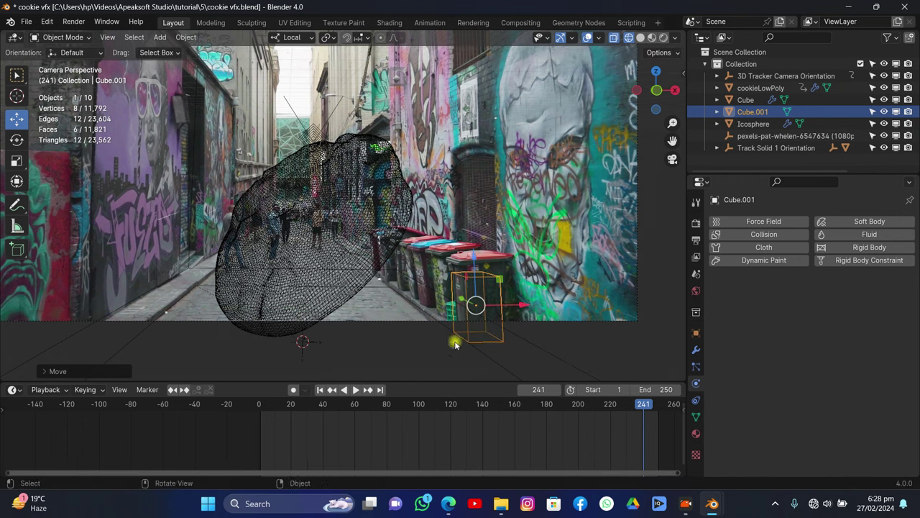
pyautogui.click(321, 390)
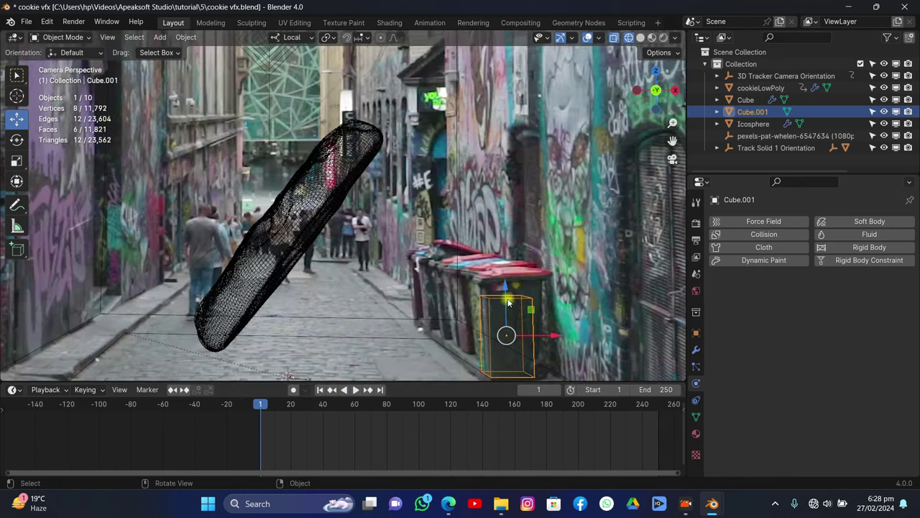
# - Slide the cube onto the trash bin, then rotate, stretch and move it along local Y
pyautogui.moveTo(547, 336); pyautogui.dragTo(601, 310)
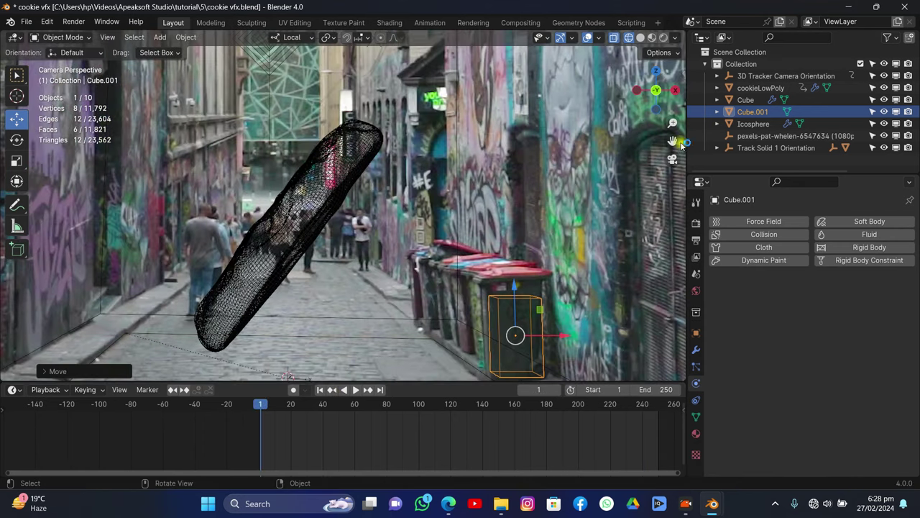
pyautogui.moveTo(682, 144); pyautogui.dragTo(546, 137)
pyautogui.press('r')
pyautogui.press('y')
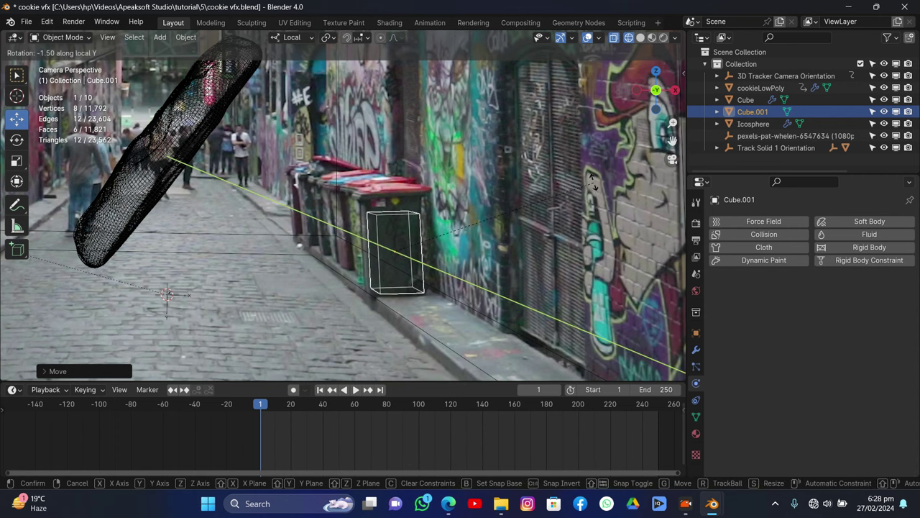
pyautogui.click(591, 183)
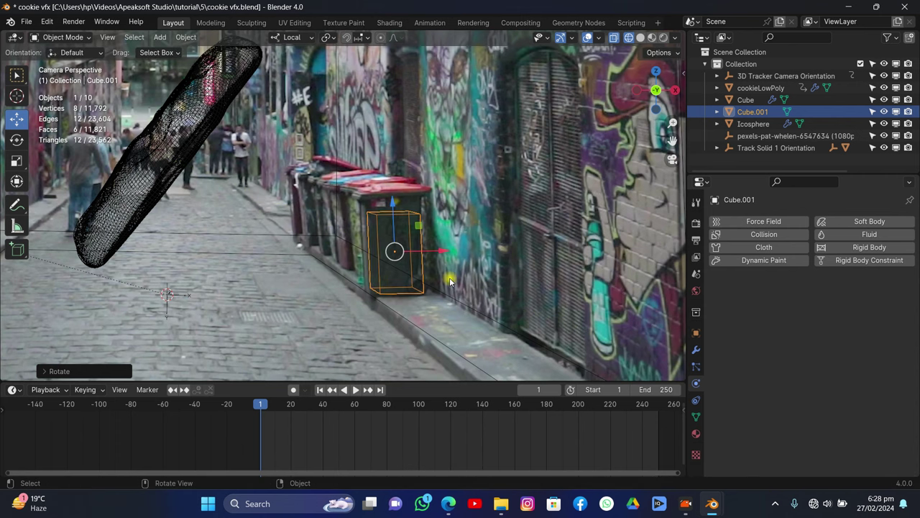
pyautogui.press('s')
pyautogui.press('y')
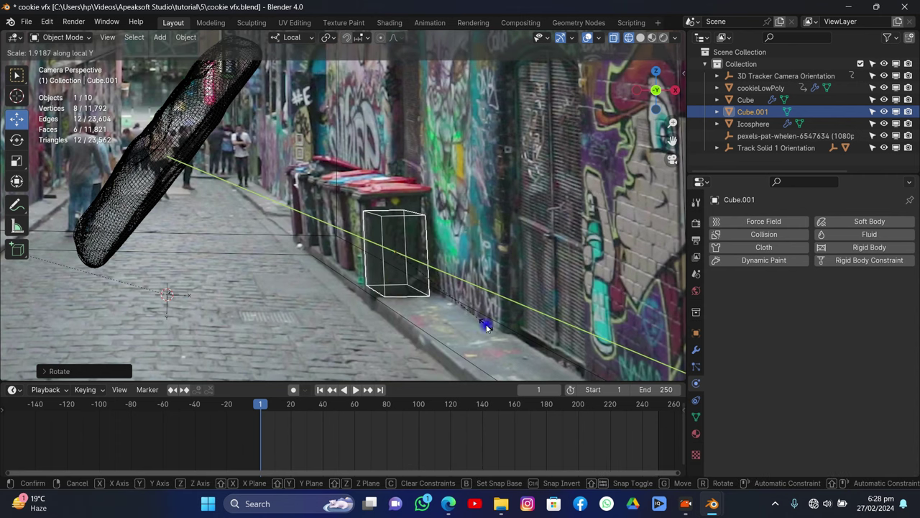
pyautogui.click(486, 326)
pyautogui.press('g')
pyautogui.press('y')
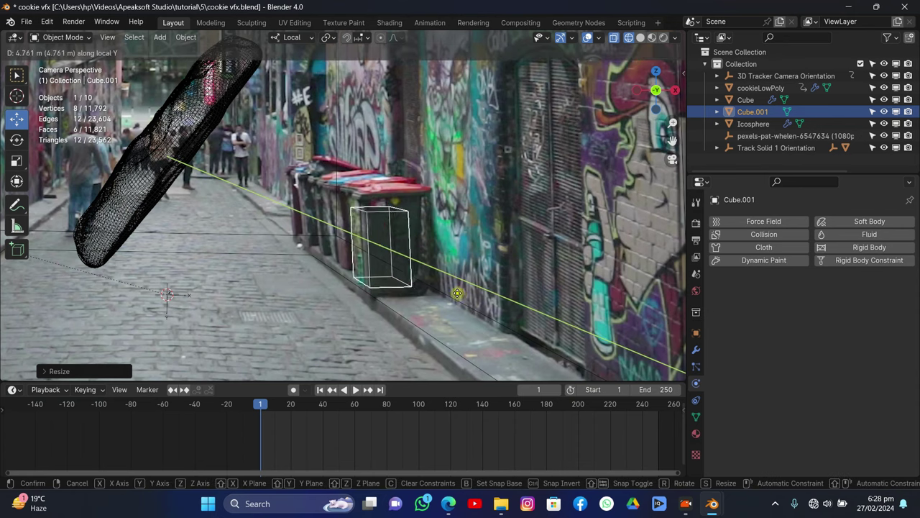
pyautogui.click(458, 293)
# - Widen the cube on local X, shift it onto the bin, and make it taller on Z
pyautogui.press('s')
pyautogui.press('x')
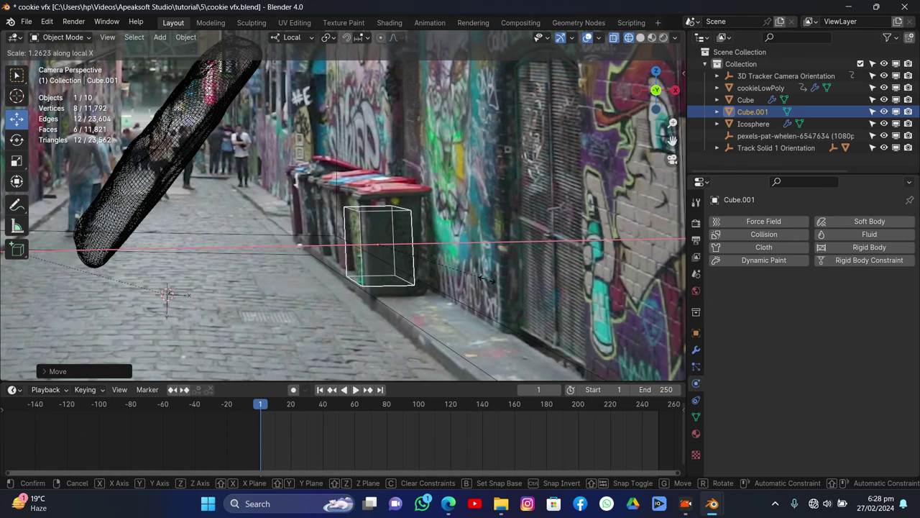
pyautogui.click(414, 258)
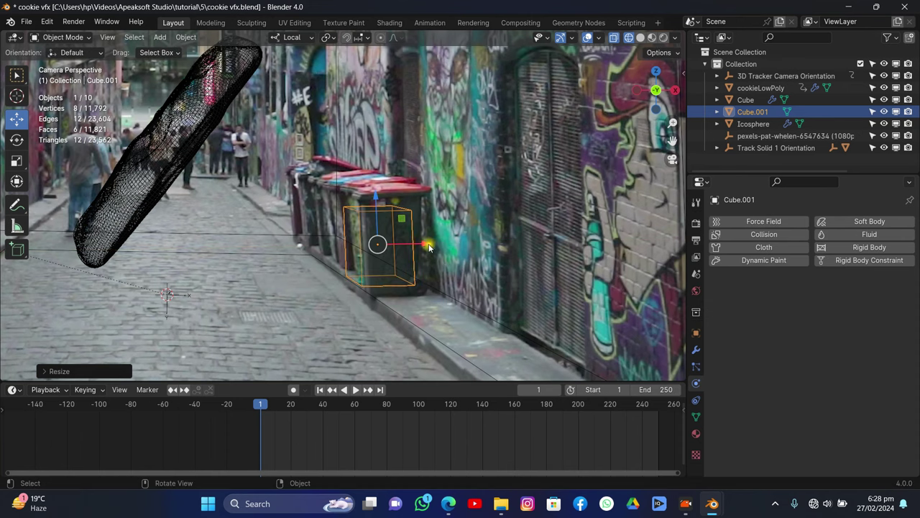
pyautogui.moveTo(429, 248); pyautogui.dragTo(441, 253)
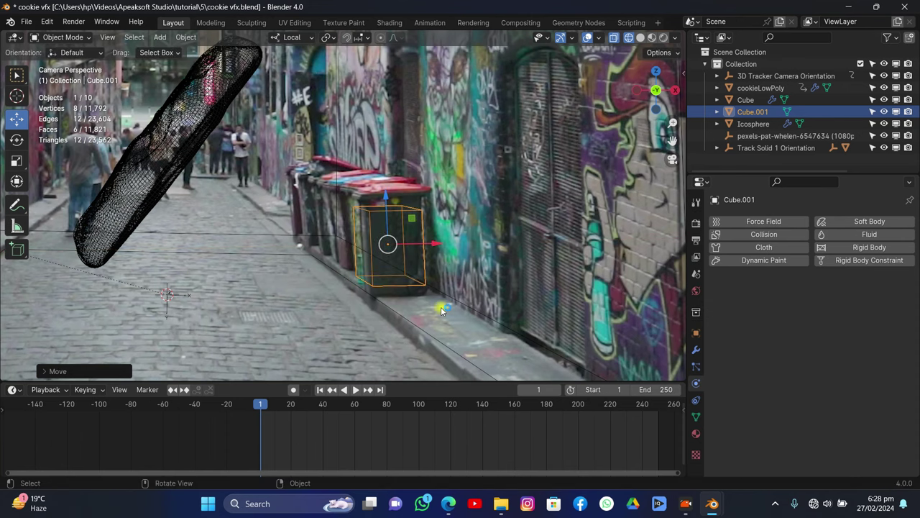
pyautogui.press('s')
pyautogui.press('z')
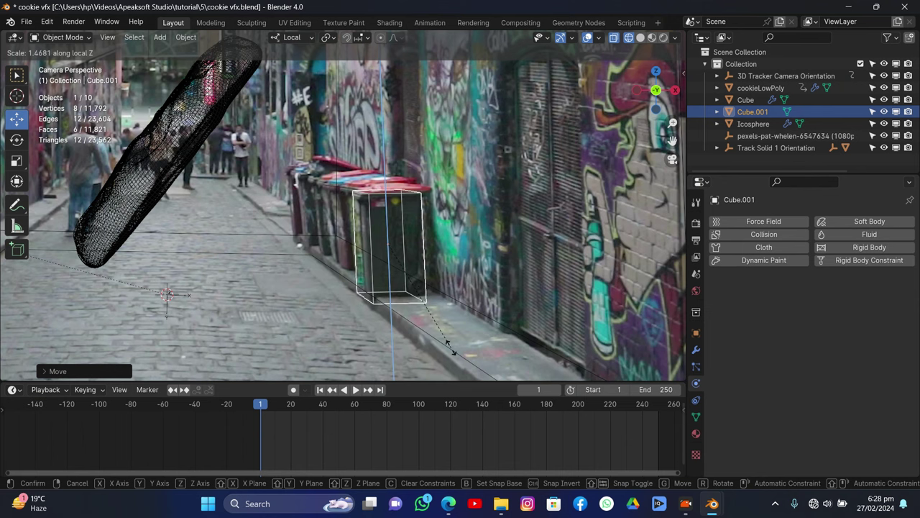
pyautogui.click(453, 350)
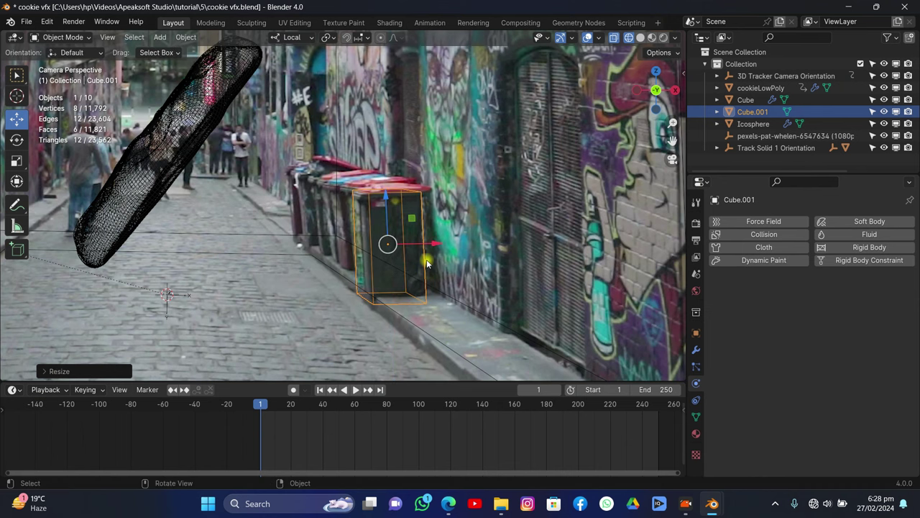
# - Check the cube in side view, raise it slightly, adjust its Z height, and return to camera view
pyautogui.moveTo(654, 89); pyautogui.dragTo(660, 95)
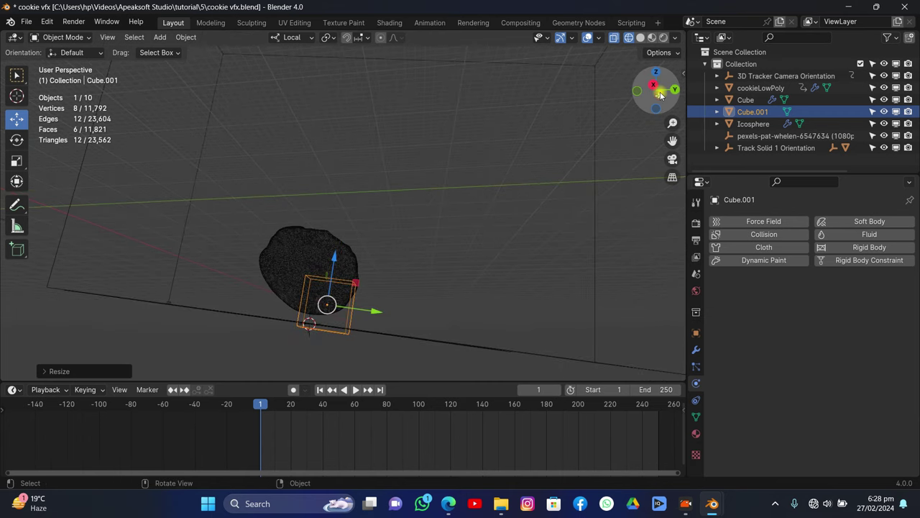
pyautogui.click(658, 86)
pyautogui.scroll(2, 574, 226)
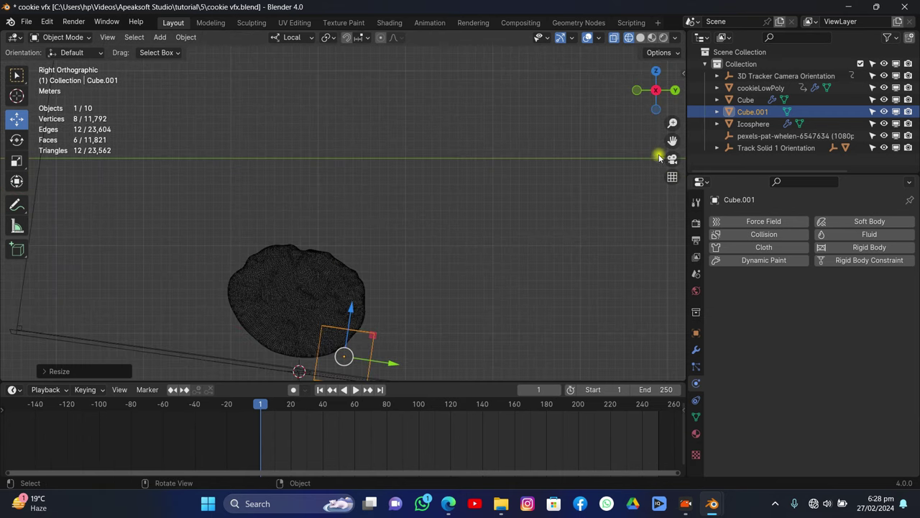
pyautogui.moveTo(669, 142); pyautogui.dragTo(617, 43)
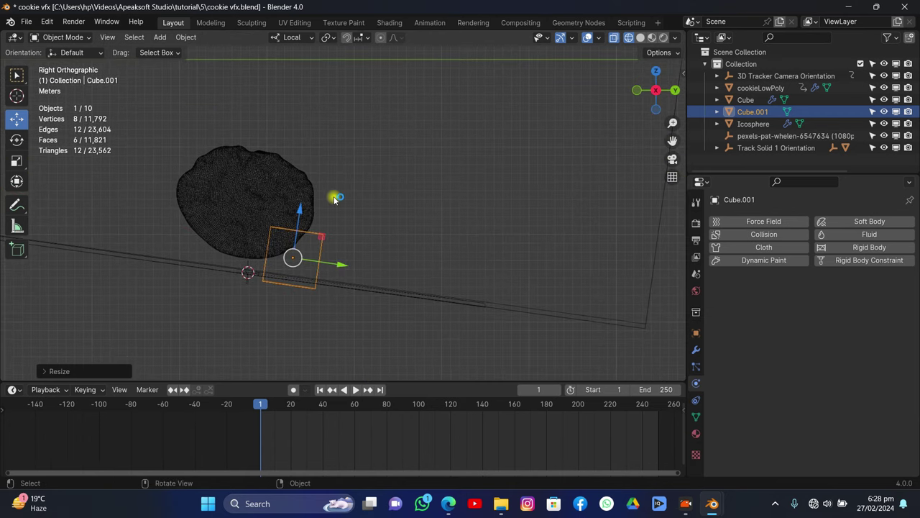
pyautogui.scroll(3, 334, 200)
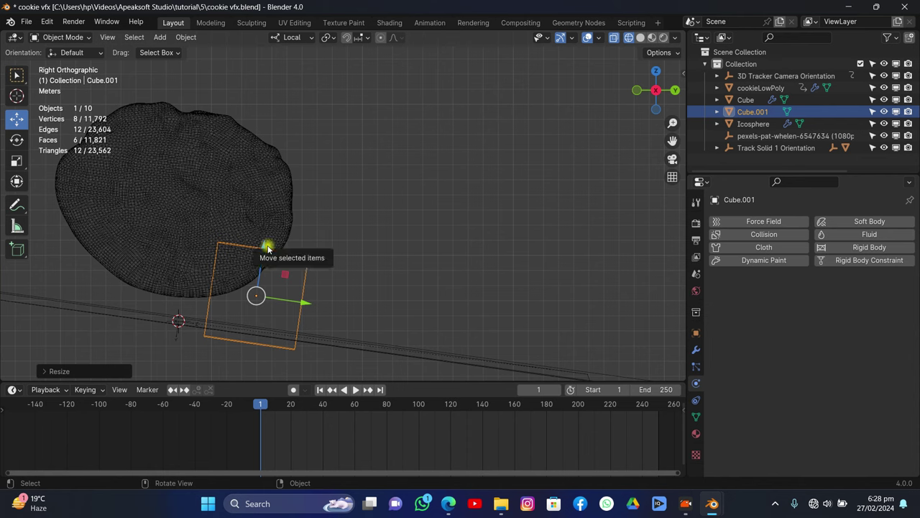
pyautogui.moveTo(267, 245)
pyautogui.mouseDown()
pyautogui.moveTo(266, 233)
pyautogui.moveTo(268, 250)
pyautogui.mouseUp()
pyautogui.press('s')
pyautogui.press('z')
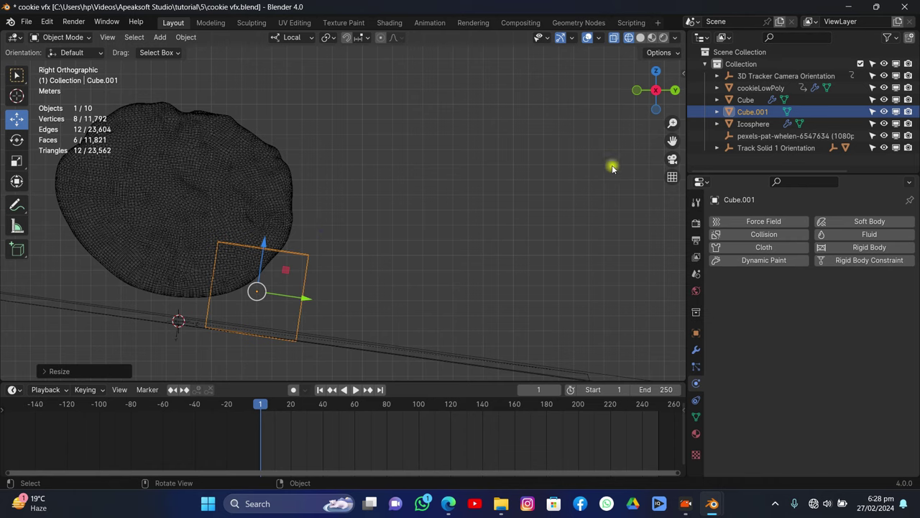
pyautogui.click(672, 160)
pyautogui.scroll(3, 445, 249)
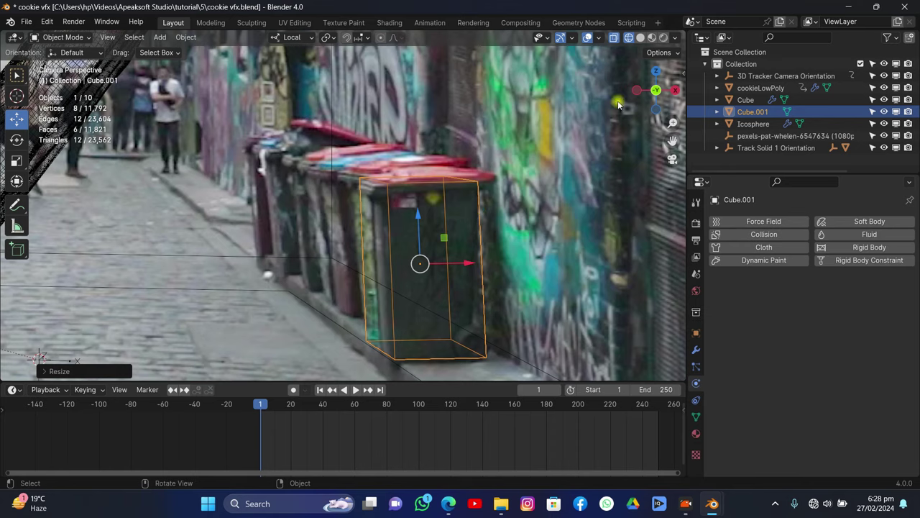
# - Raise Cube.001 along Z in side orthographic view toward the wheelie bin's height
pyautogui.moveTo(642, 97); pyautogui.dragTo(652, 92)
pyautogui.click(655, 89)
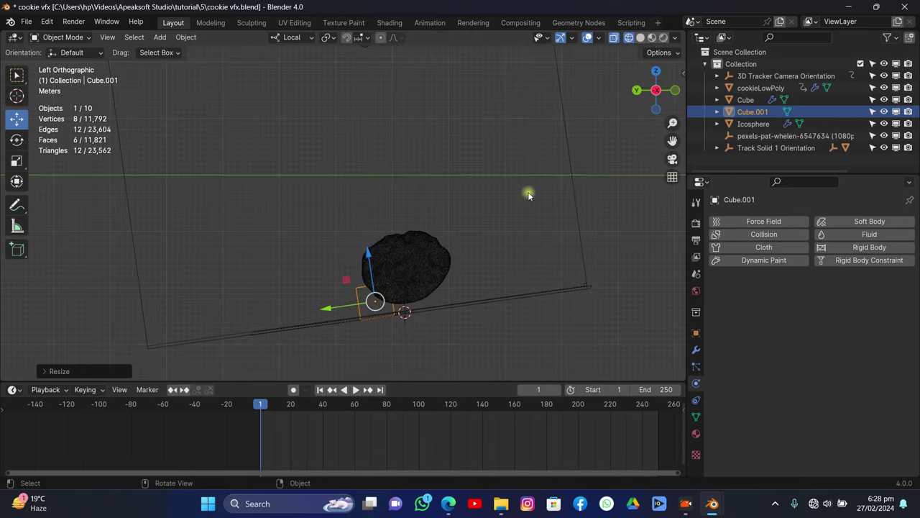
pyautogui.scroll(3, 428, 306)
pyautogui.press('g')
pyautogui.press('z')
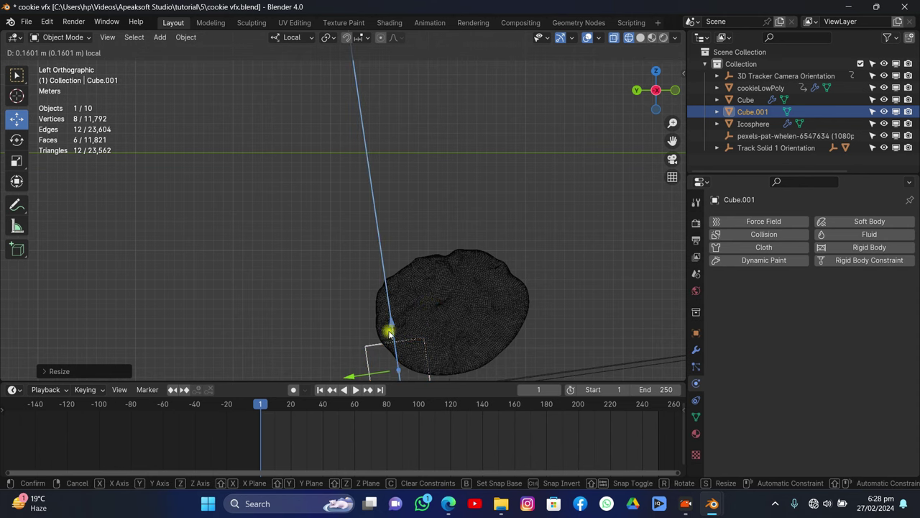
pyautogui.click(387, 331)
pyautogui.scroll(-2, 426, 315)
pyautogui.scroll(5, 427, 310)
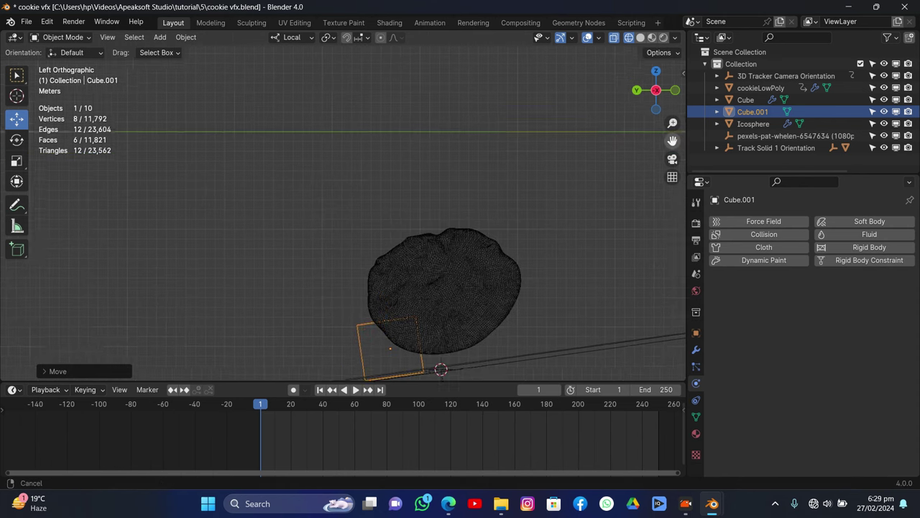
pyautogui.keyDown('shift'); pyautogui.moveTo(597, 280); pyautogui.dragTo(569, 170, button='middle'); pyautogui.keyUp('shift')
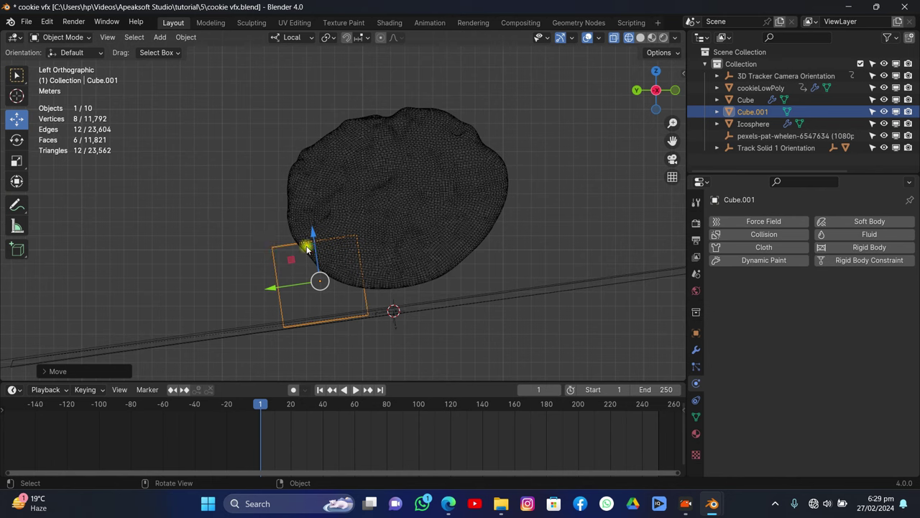
pyautogui.moveTo(306, 249); pyautogui.dragTo(307, 245)
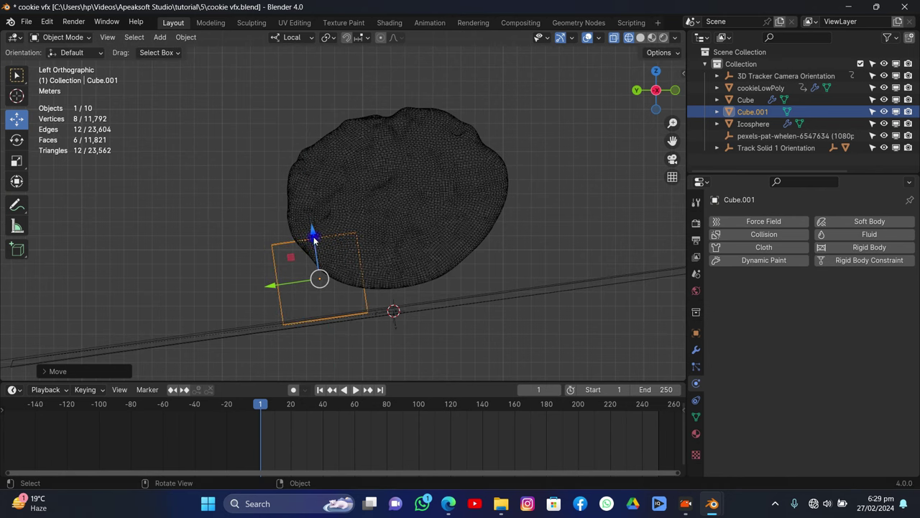
pyautogui.moveTo(314, 240); pyautogui.dragTo(309, 230)
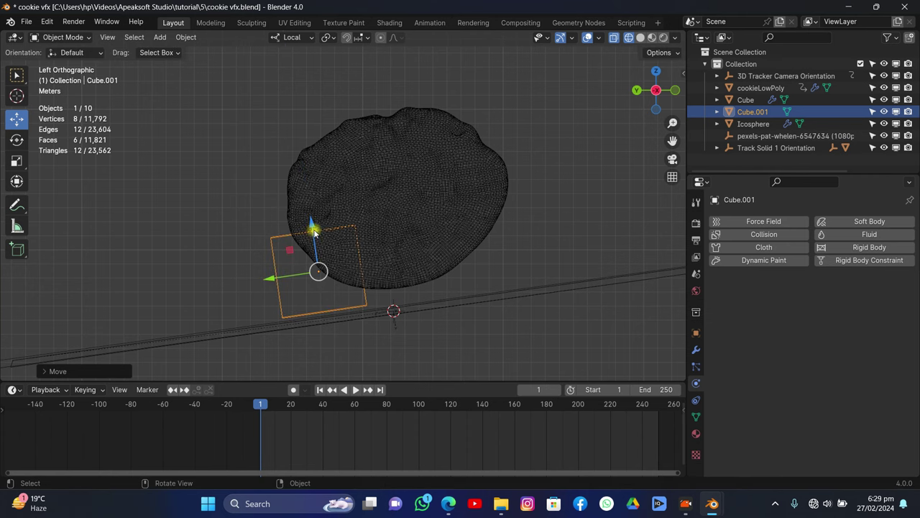
pyautogui.click(672, 158)
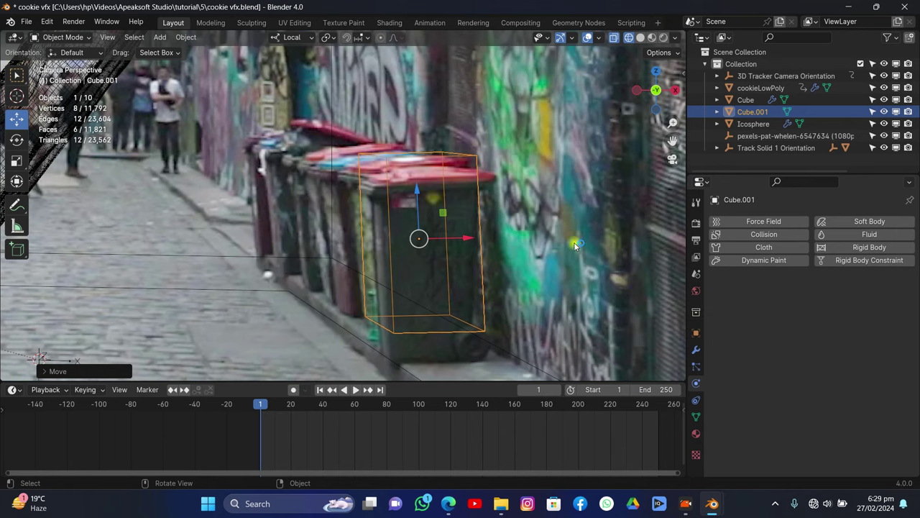
# - In solid shading, lower Cube.001 and scale it along Z to wrap the nearest bin
pyautogui.click(640, 38)
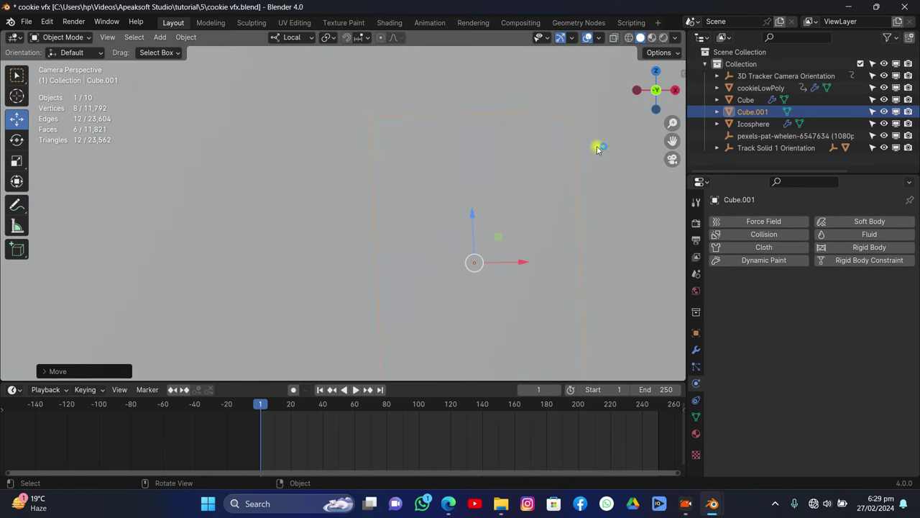
pyautogui.moveTo(596, 146); pyautogui.dragTo(550, 210, button='middle')
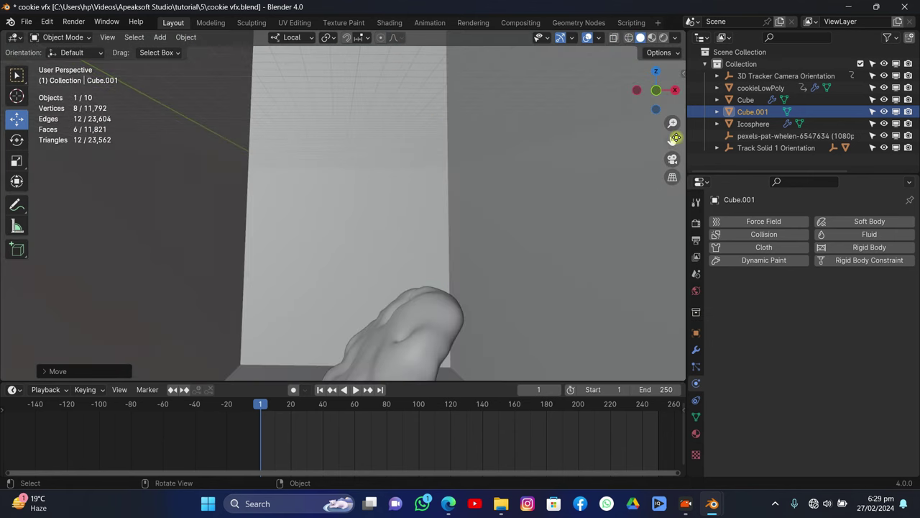
pyautogui.moveTo(674, 140); pyautogui.dragTo(586, 25)
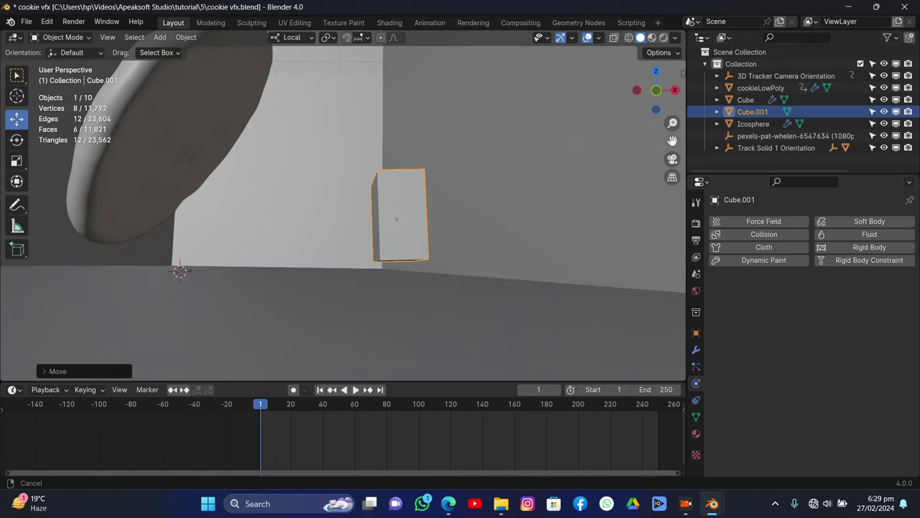
pyautogui.moveTo(396, 186); pyautogui.dragTo(414, 191)
pyautogui.press('s')
pyautogui.press('z')
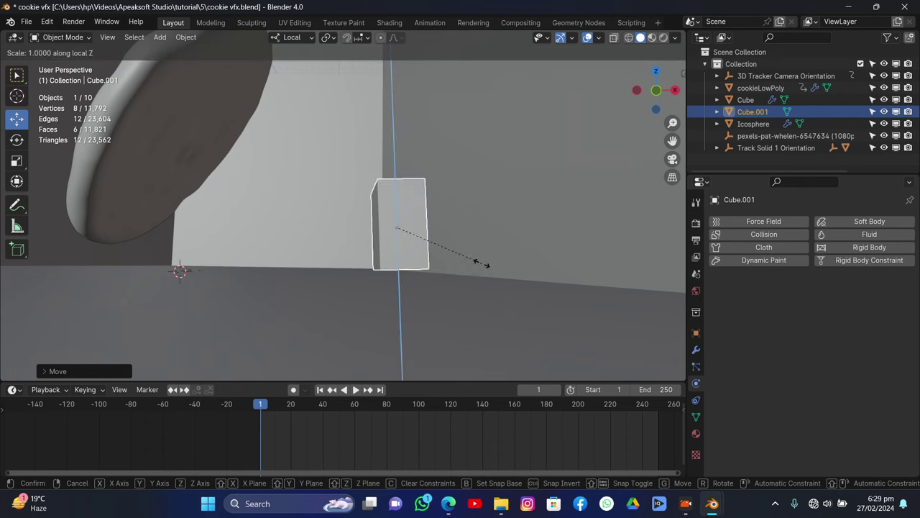
pyautogui.click(484, 264)
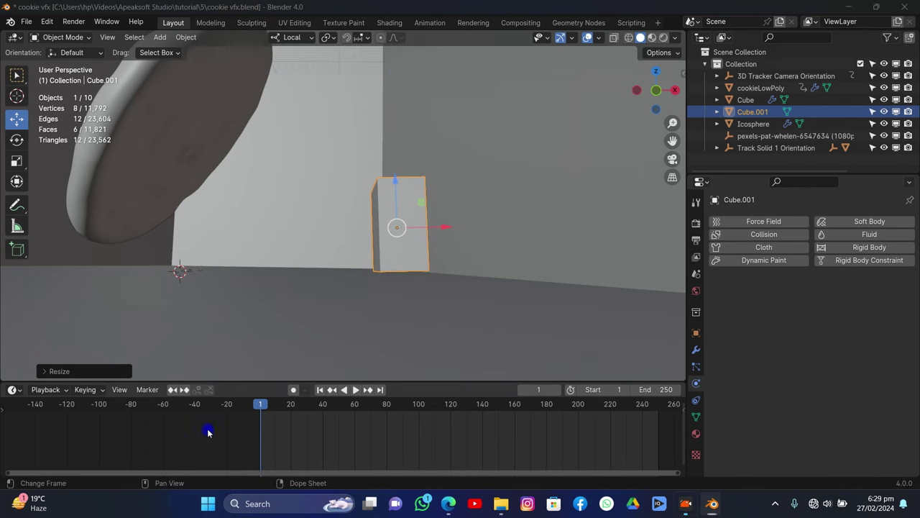
# - Play the animation and check the box against the bin from the camera view
pyautogui.press('space')
pyautogui.press('Escape')
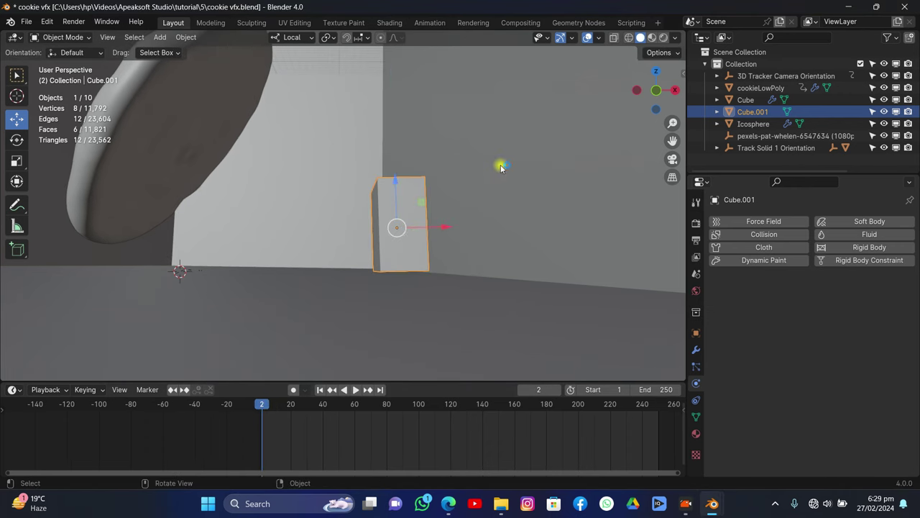
pyautogui.moveTo(644, 95); pyautogui.dragTo(658, 97)
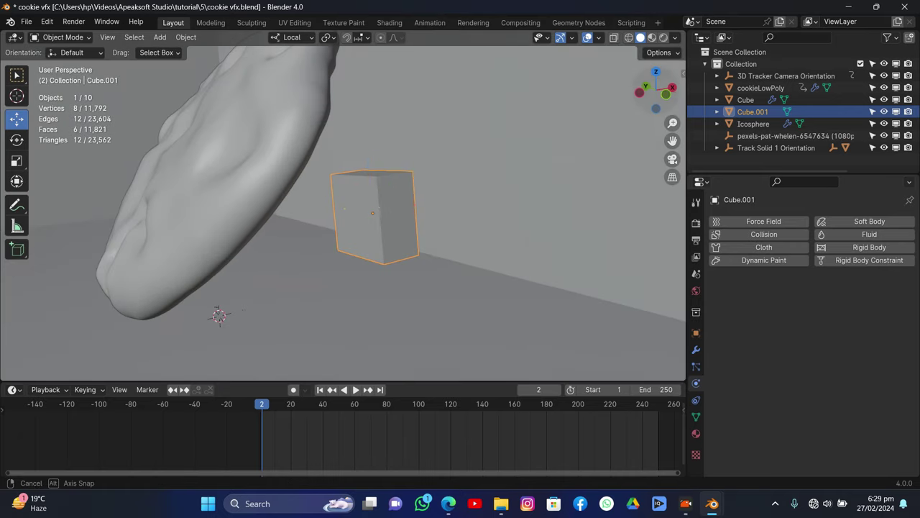
pyautogui.click(673, 157)
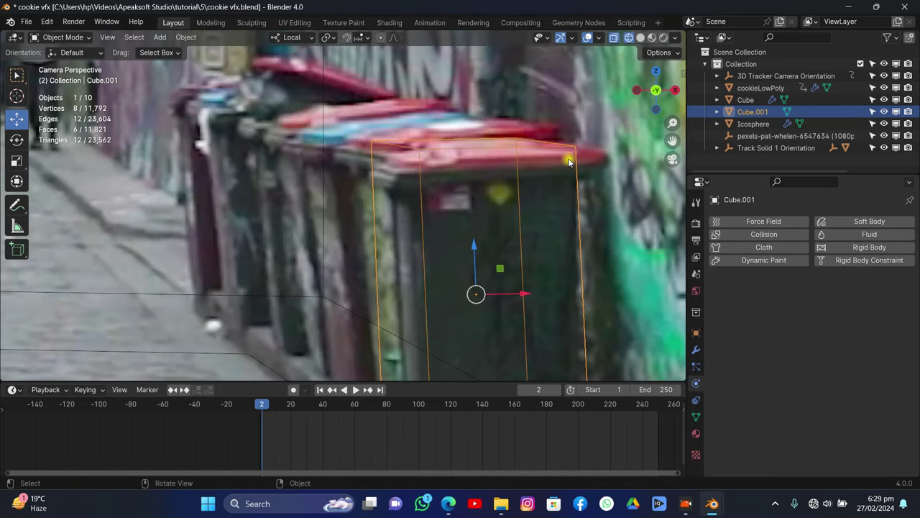
pyautogui.scroll(-3, 568, 161)
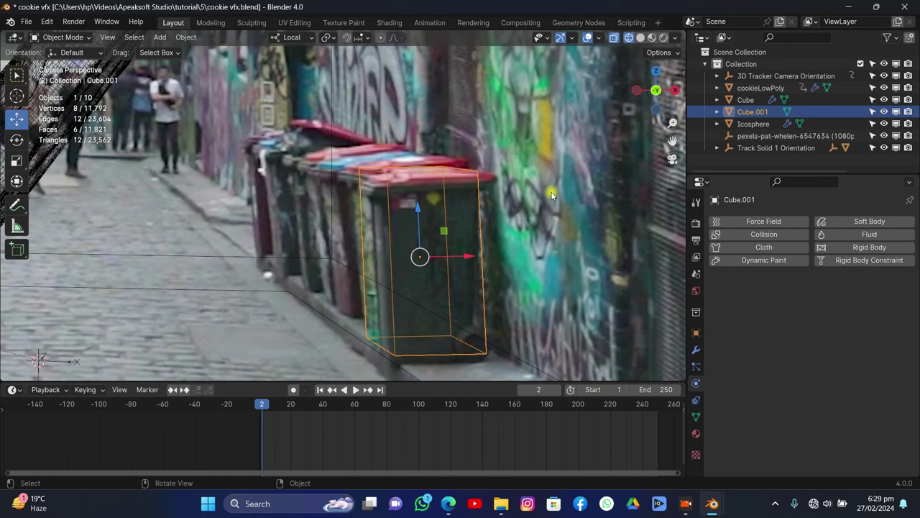
# - Duplicate the box along local Y, then delete the unwanted copy
pyautogui.hotkey('shift', 'd')
pyautogui.press('y')
pyautogui.click(516, 185)
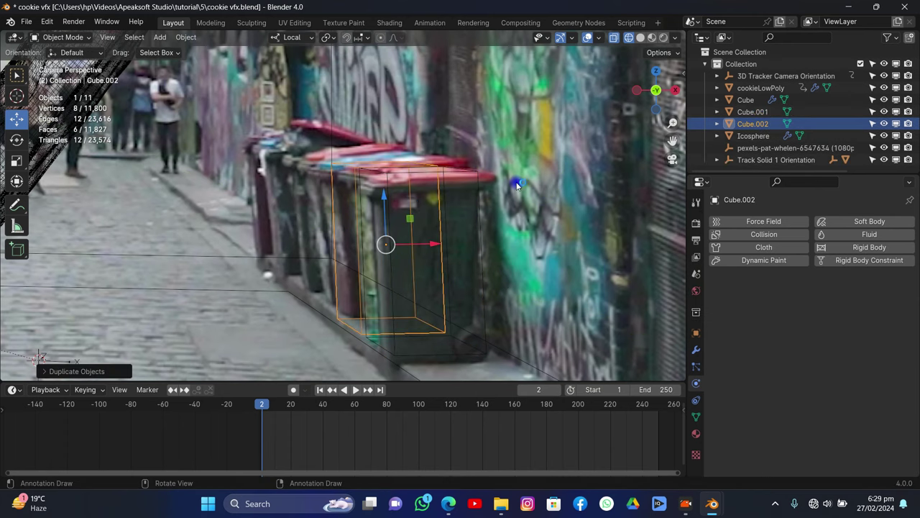
pyautogui.press('Delete')
# - Give Cube.001 Fluid physics with type Effector
pyautogui.click(445, 174)
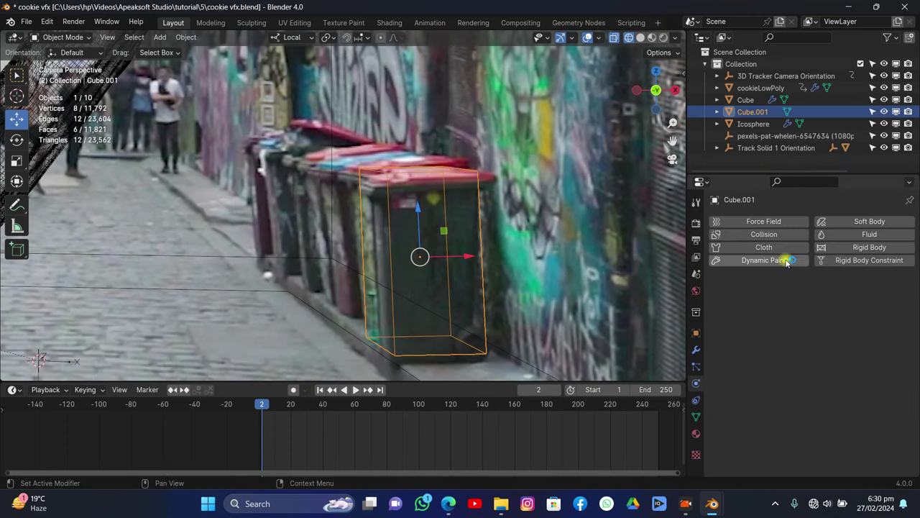
pyautogui.click(879, 234)
pyautogui.click(840, 297)
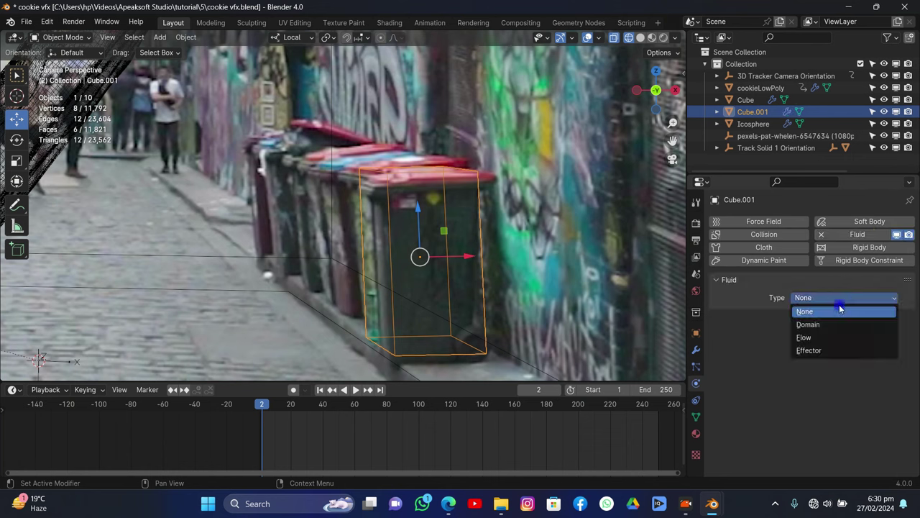
pyautogui.click(809, 351)
# - Duplicate the effector box along local Y onto the second bin as Cube.002
pyautogui.hotkey('shift', 'd')
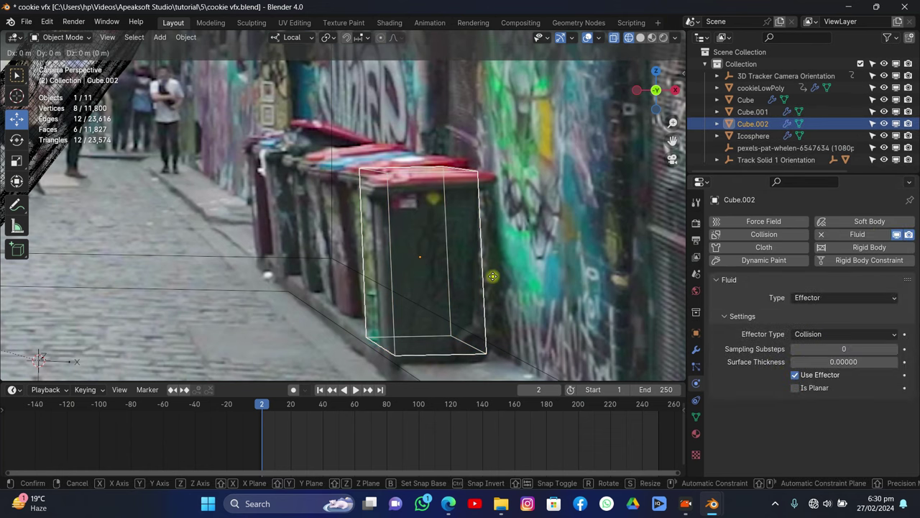
pyautogui.press('y')
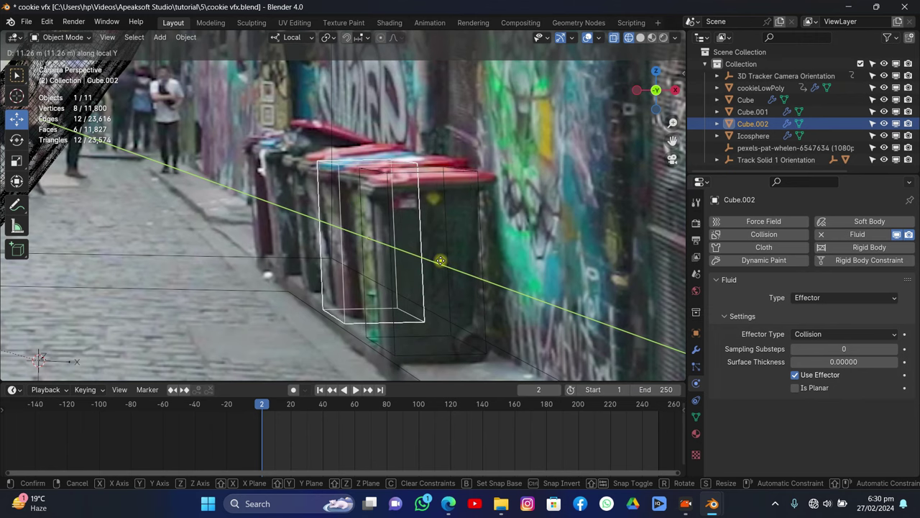
pyautogui.click(440, 260)
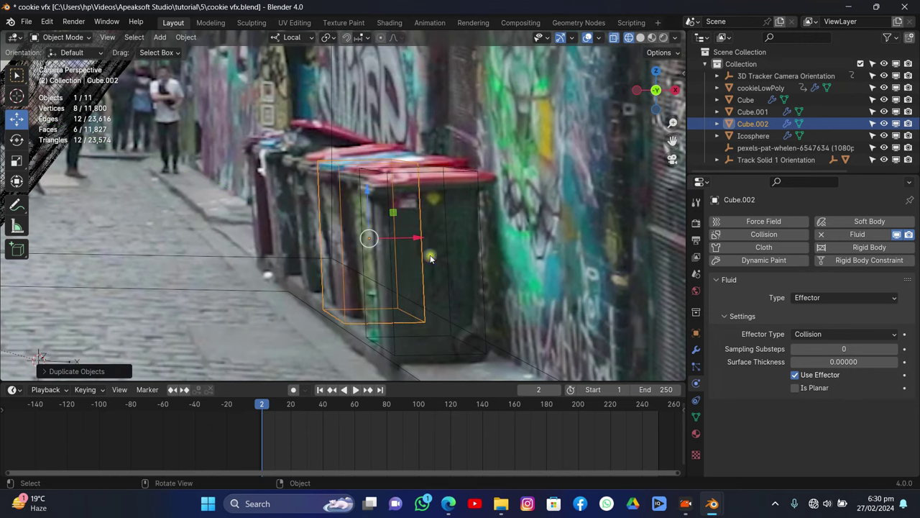
pyautogui.scroll(1, 414, 257)
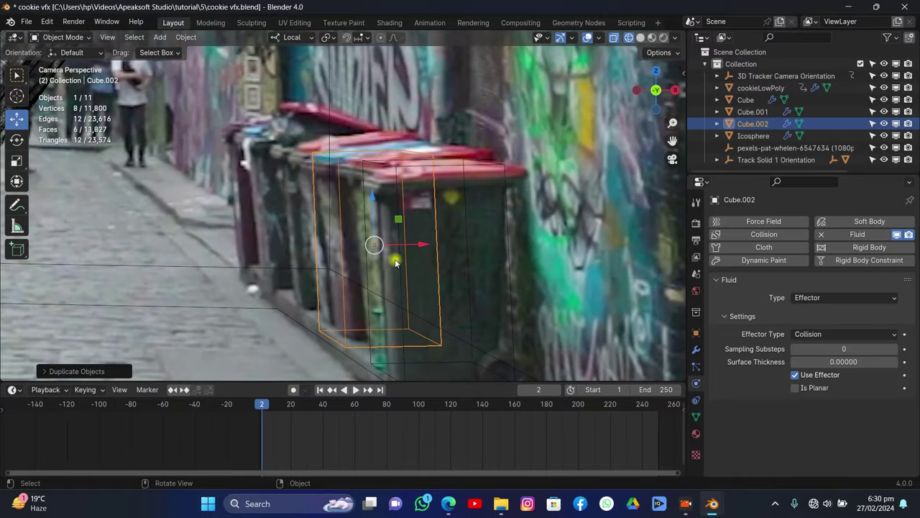
# - Skew Cube.002 by shifting a bottom edge along X, then duplicate it along Y as Cube.003
pyautogui.press('Tab')
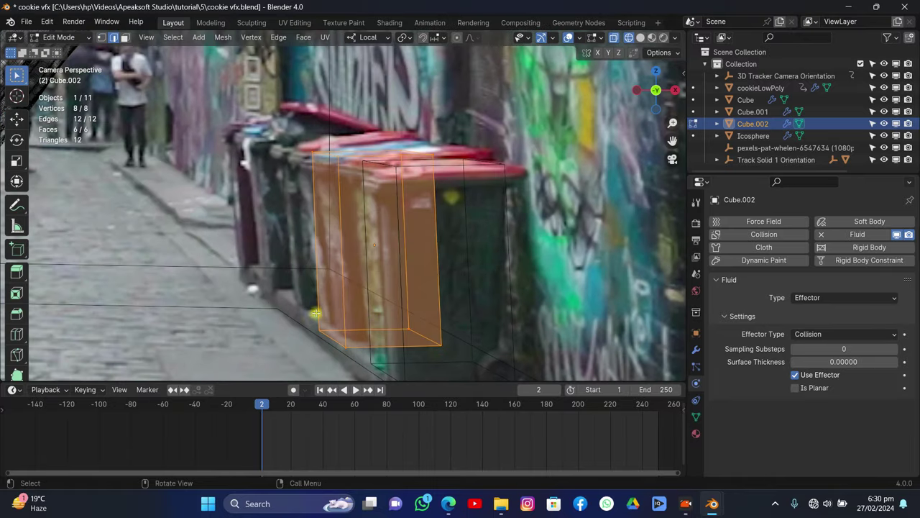
pyautogui.click(328, 336)
pyautogui.press('g')
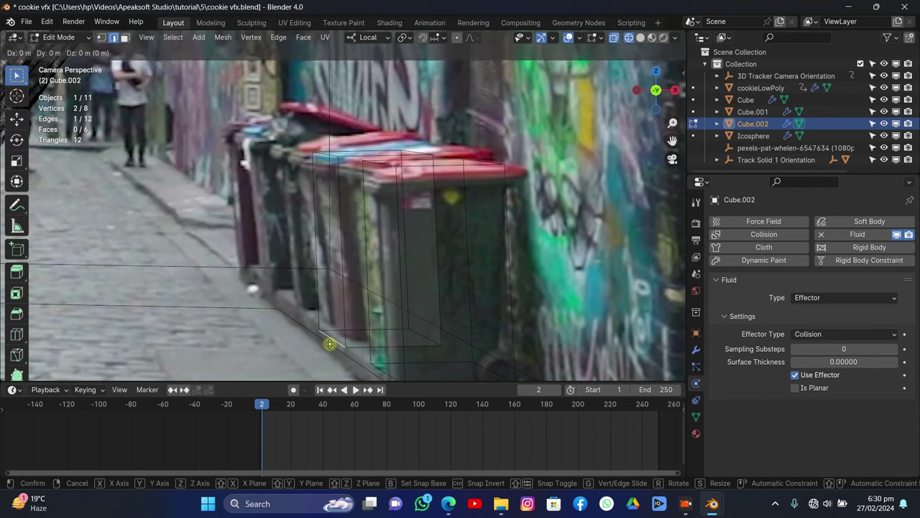
pyautogui.press('x')
pyautogui.click(343, 353)
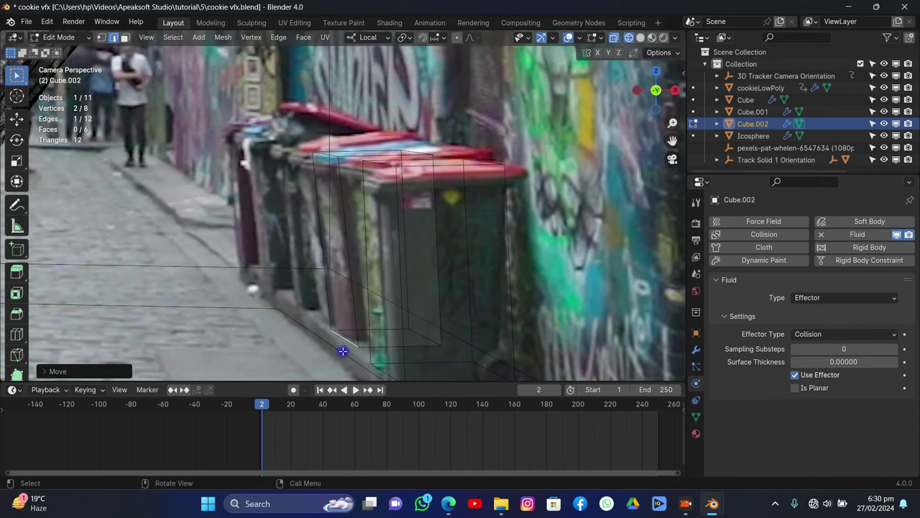
pyautogui.press('Tab')
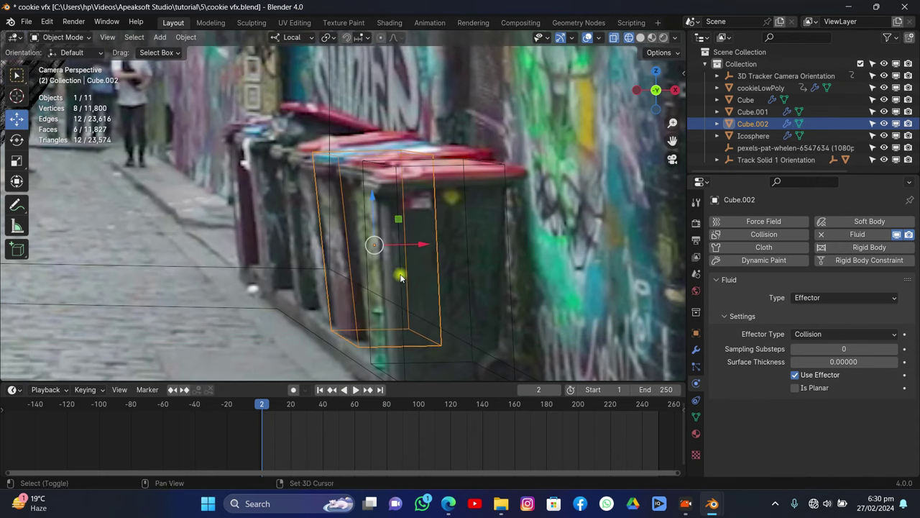
pyautogui.hotkey('shift', 'd')
pyautogui.press('y')
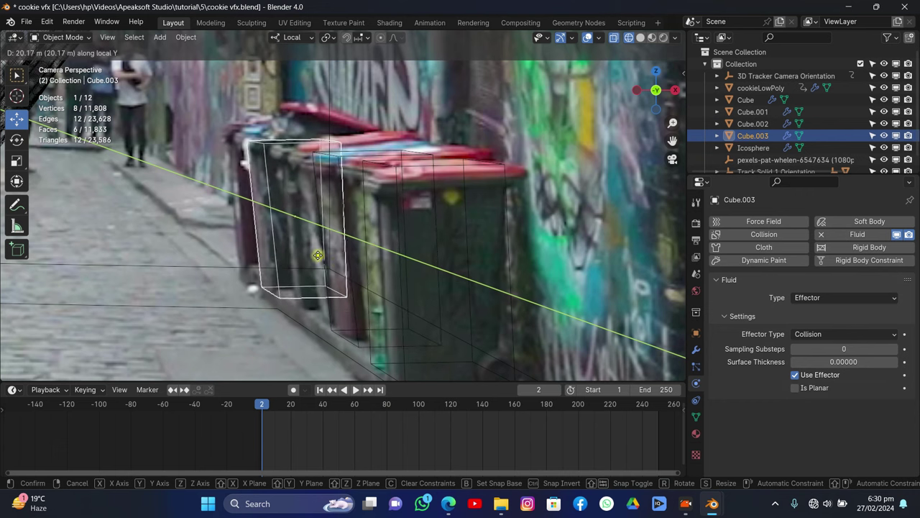
# - Place Cube.003 over a further bin and adjust it along local Y in side view
pyautogui.click(327, 260)
pyautogui.click(674, 107)
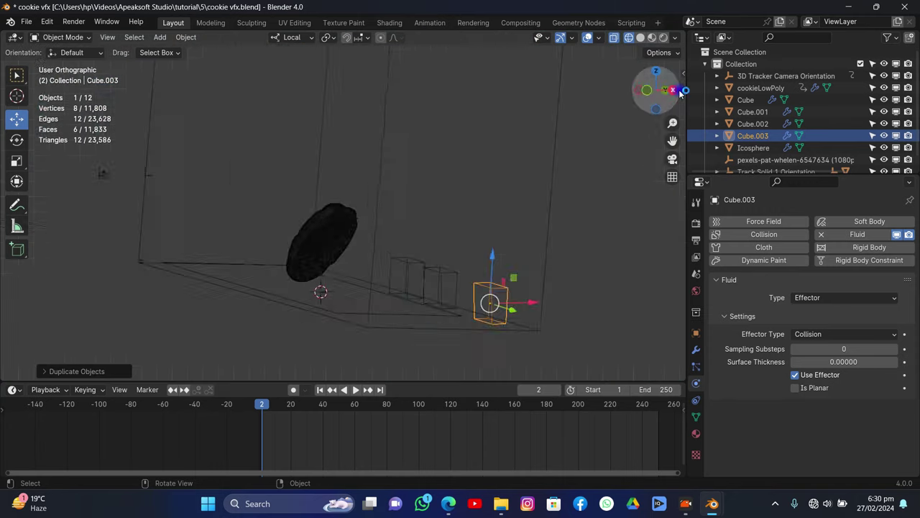
pyautogui.moveTo(674, 139); pyautogui.dragTo(567, 118)
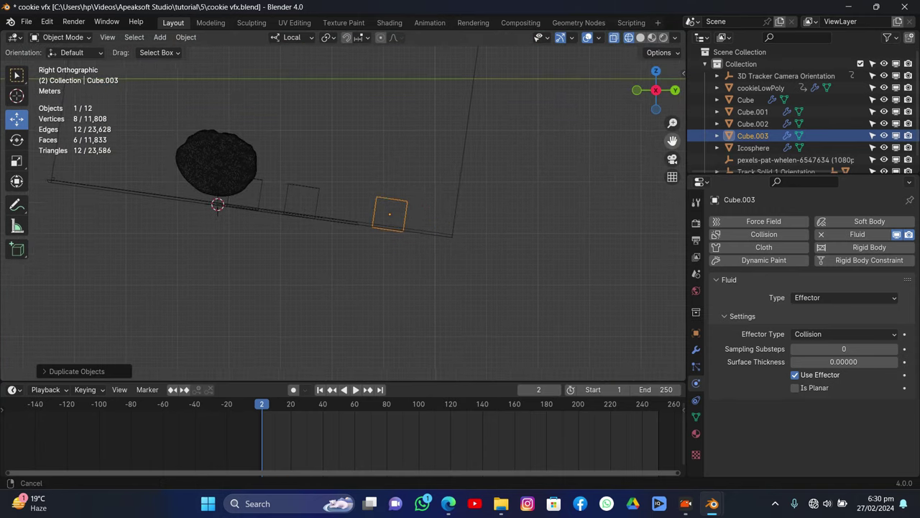
pyautogui.scroll(3, 549, 197)
pyautogui.press('g')
pyautogui.press('y')
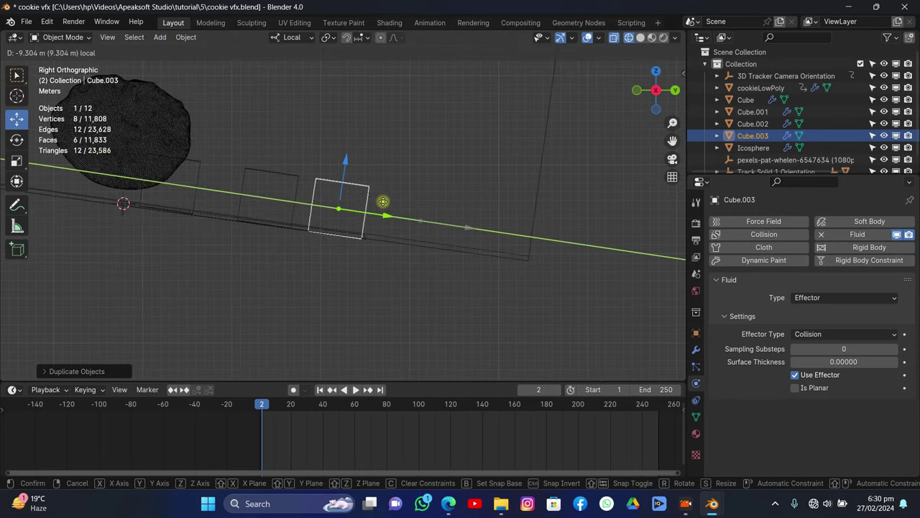
pyautogui.click(402, 217)
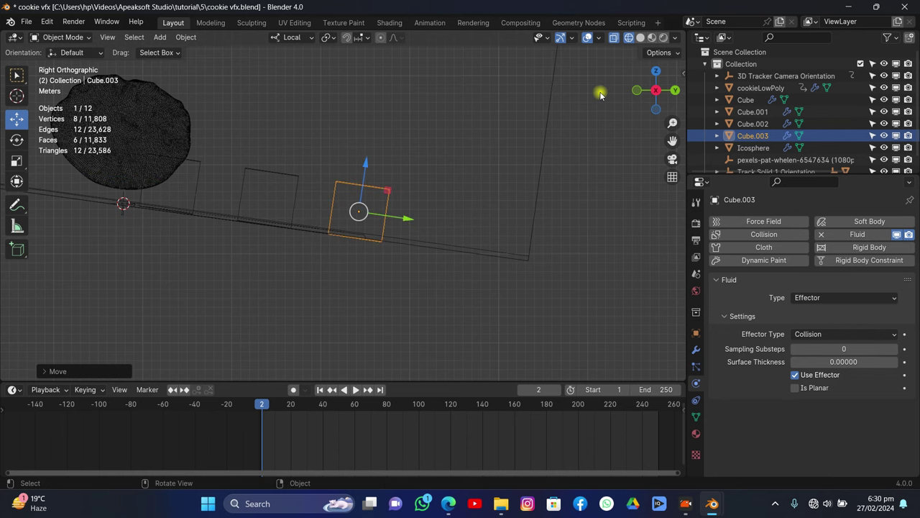
# - In solid shading, raise Cube.003 slightly and move Cube.002 to a new height along Z
pyautogui.moveTo(648, 92); pyautogui.dragTo(493, 139)
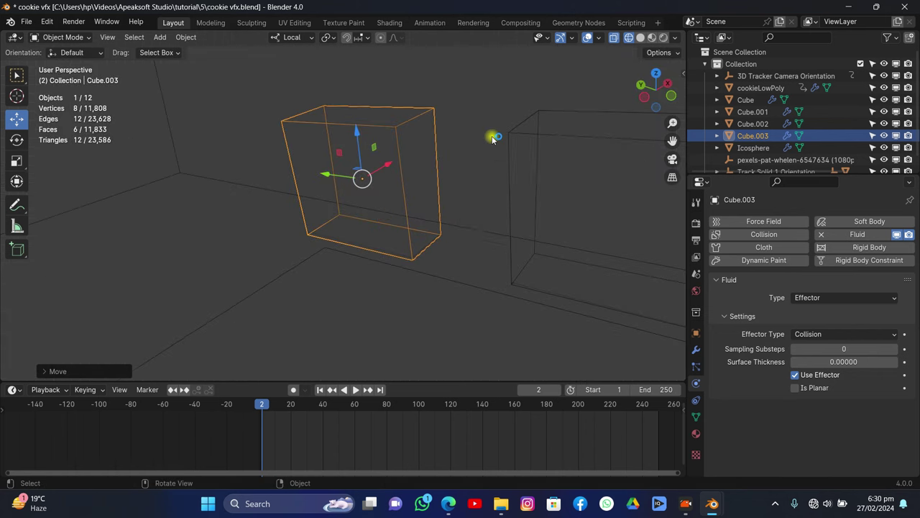
pyautogui.click(641, 38)
pyautogui.scroll(2, 492, 147)
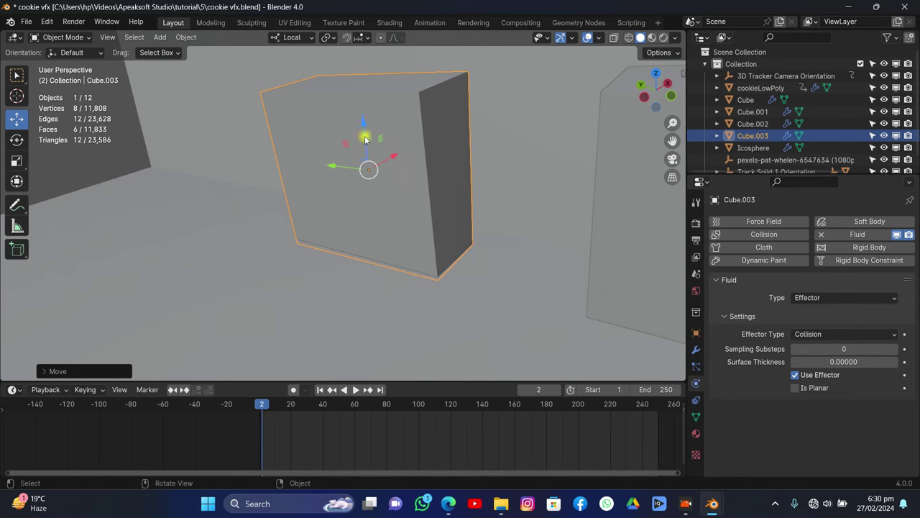
pyautogui.moveTo(365, 138); pyautogui.dragTo(359, 122)
pyautogui.click(635, 239)
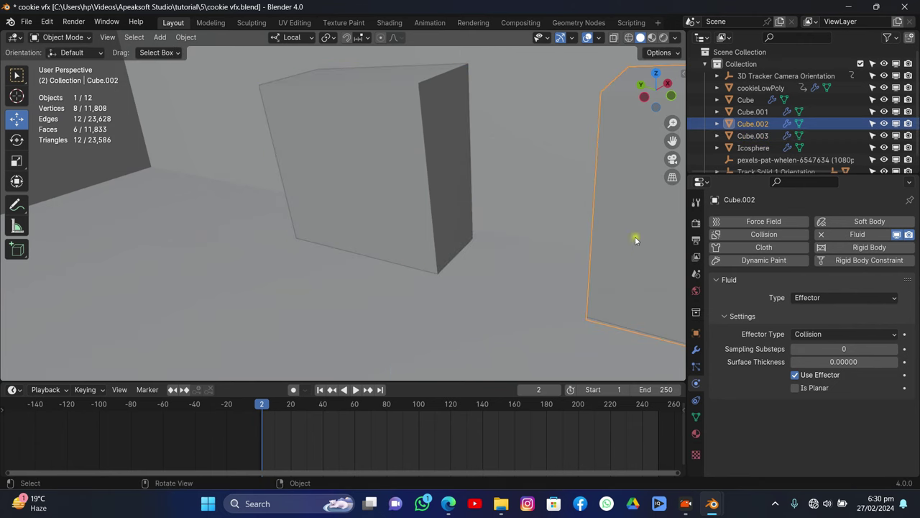
pyautogui.press('g')
pyautogui.press('z')
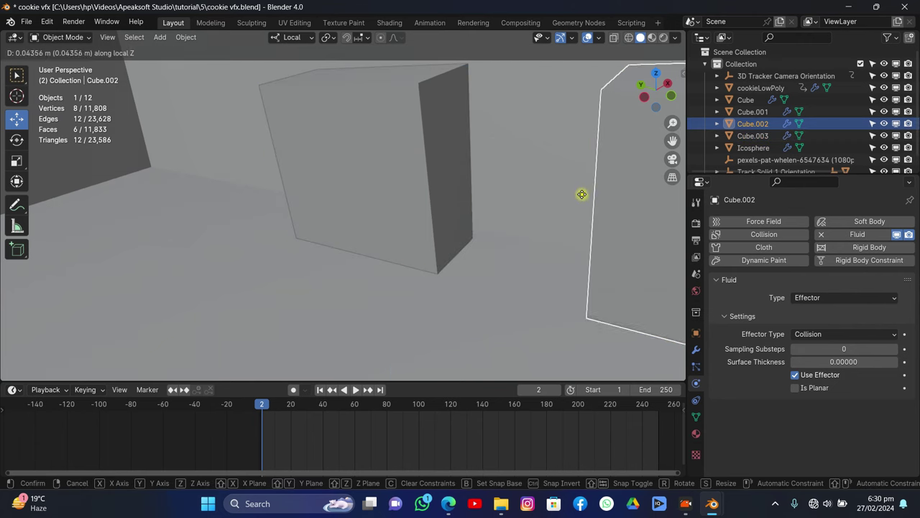
pyautogui.click(582, 187)
# - Adjust Cube.003's height along Z and nudge it sideways along local Y
pyautogui.click(453, 159)
pyautogui.press('g')
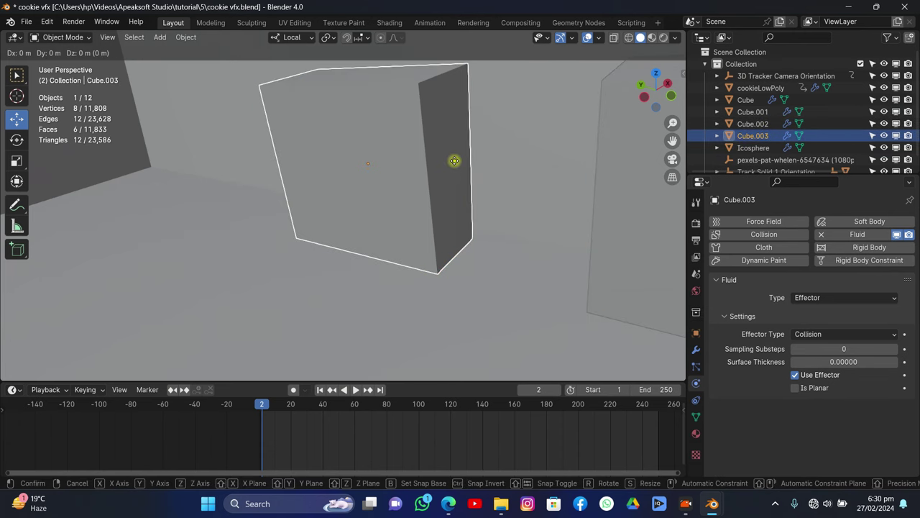
pyautogui.press('z')
pyautogui.click(451, 158)
pyautogui.moveTo(482, 148); pyautogui.dragTo(317, 157, button='middle')
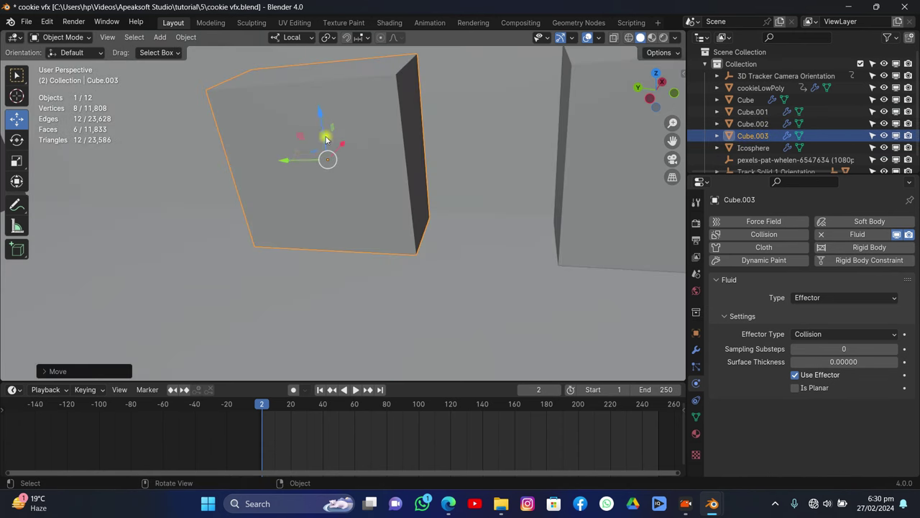
pyautogui.press('g')
pyautogui.press('y')
pyautogui.click(323, 165)
# - Duplicate Cube.003 along Y into Cube.004 on the left and lower it along Z
pyautogui.hotkey('shift', 'd')
pyautogui.press('y')
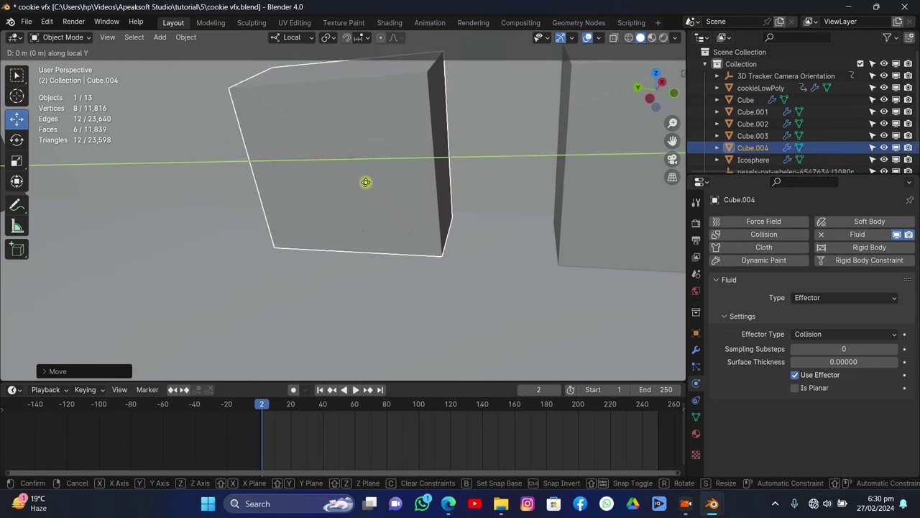
pyautogui.click(179, 197)
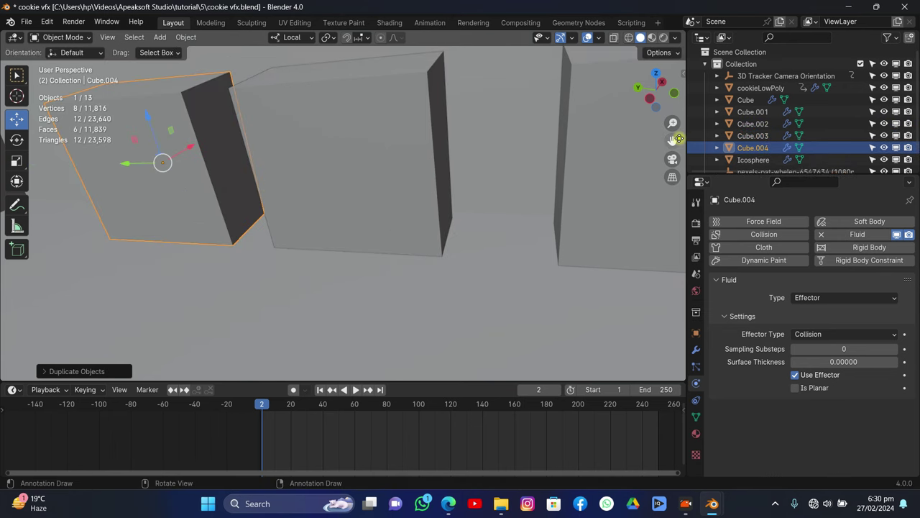
pyautogui.moveTo(672, 140); pyautogui.dragTo(651, 155)
pyautogui.moveTo(672, 123); pyautogui.dragTo(618, 119)
pyautogui.press('g')
pyautogui.press('z')
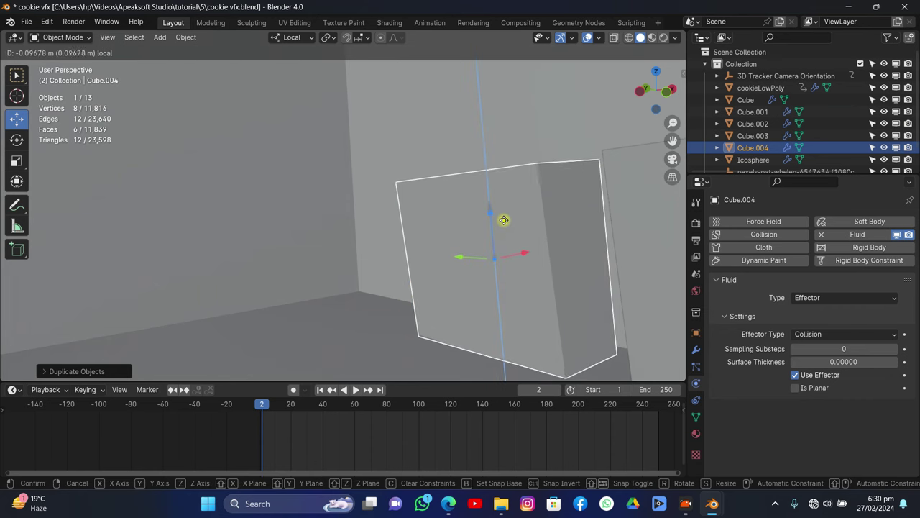
pyautogui.click(519, 199)
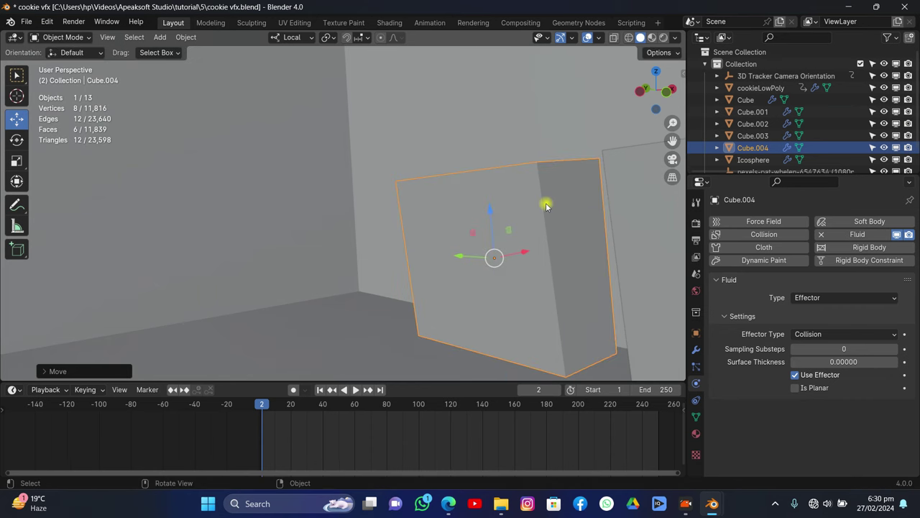
# - Check box alignment against the footage in camera wireframe view, playing to frame 74
pyautogui.click(673, 158)
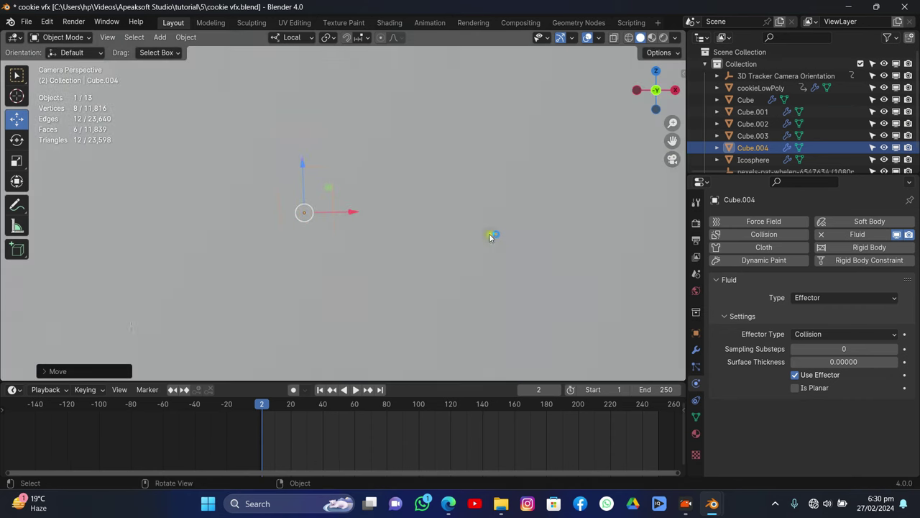
pyautogui.click(629, 39)
pyautogui.press('space')
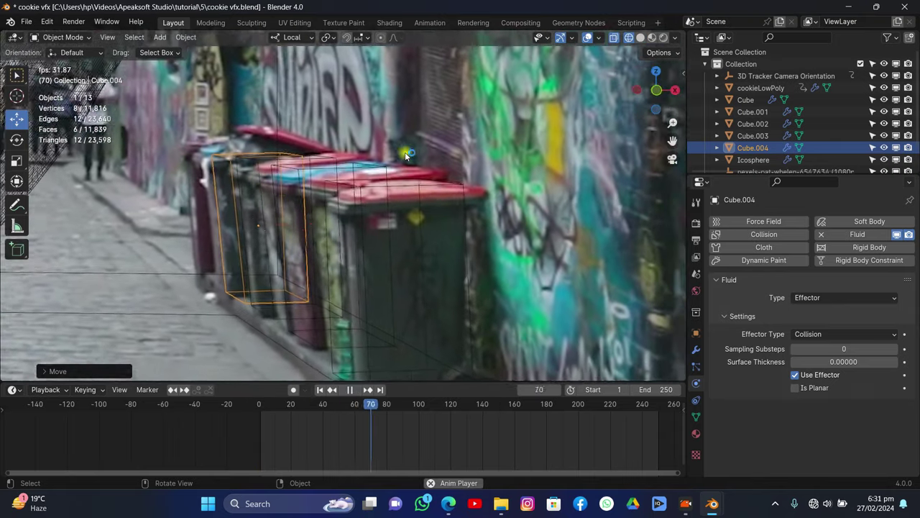
pyautogui.press('space')
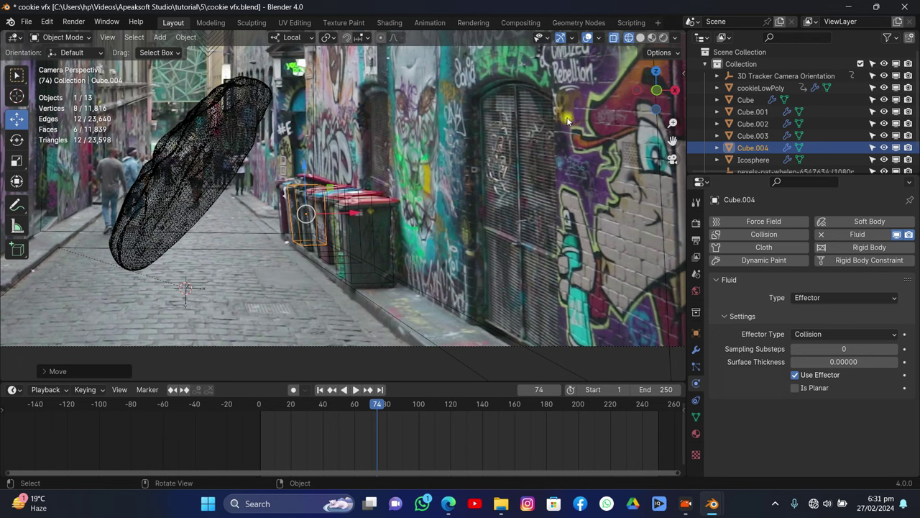
# - Return to solid shading around Cube.004 and bring up the Add menu
pyautogui.moveTo(656, 90); pyautogui.dragTo(443, 235)
pyautogui.moveTo(656, 91); pyautogui.dragTo(629, 99)
pyautogui.click(641, 38)
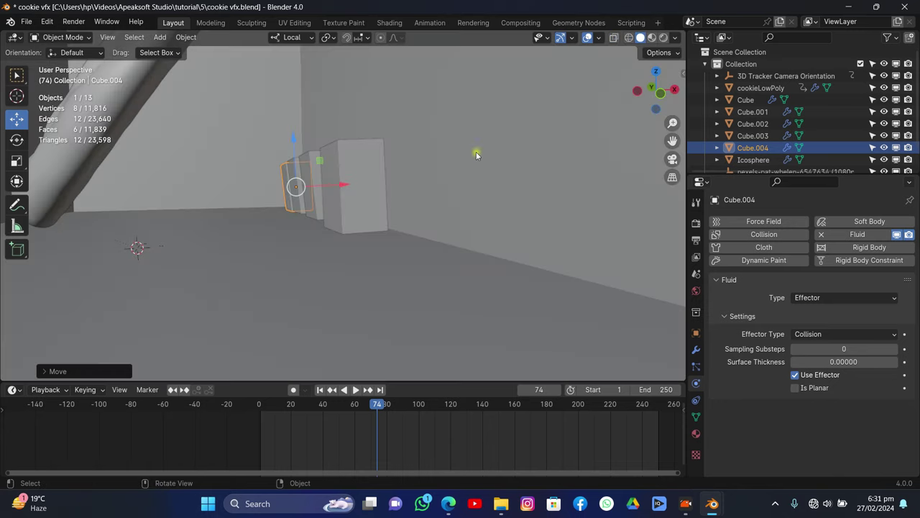
pyautogui.scroll(-2, 442, 196)
pyautogui.scroll(2, 593, 145)
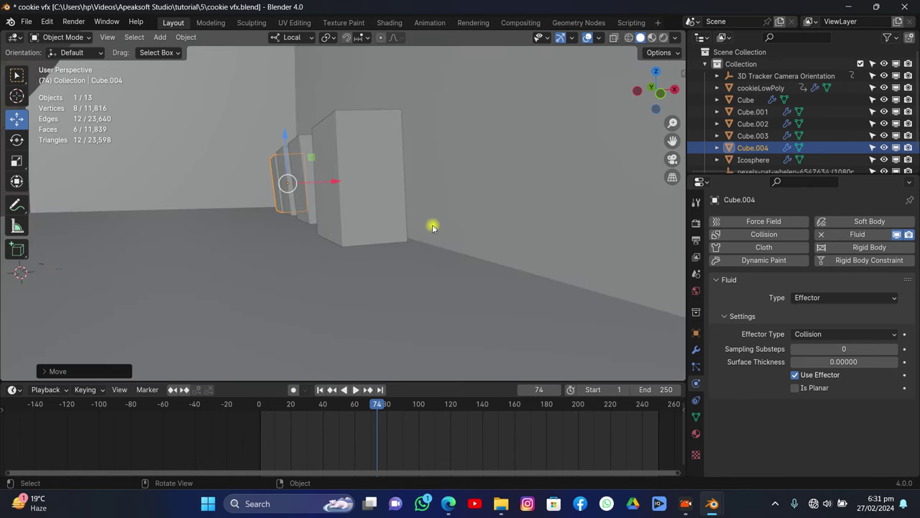
pyautogui.moveTo(469, 191); pyautogui.dragTo(565, 151, button='middle')
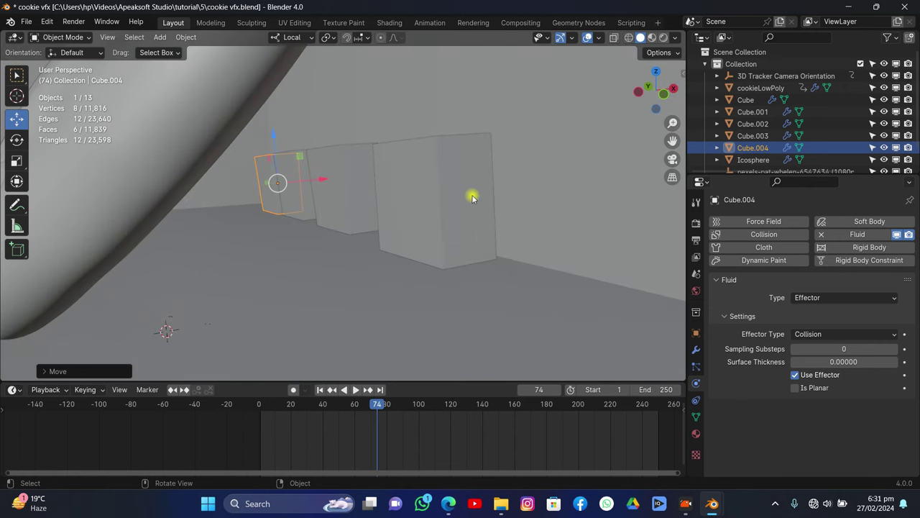
pyautogui.hotkey('shift', 'a')
# - Add cube Cube.005, move it beside the boxes and rotate it 90° around X
pyautogui.moveTo(473, 196)
pyautogui.click(503, 207)
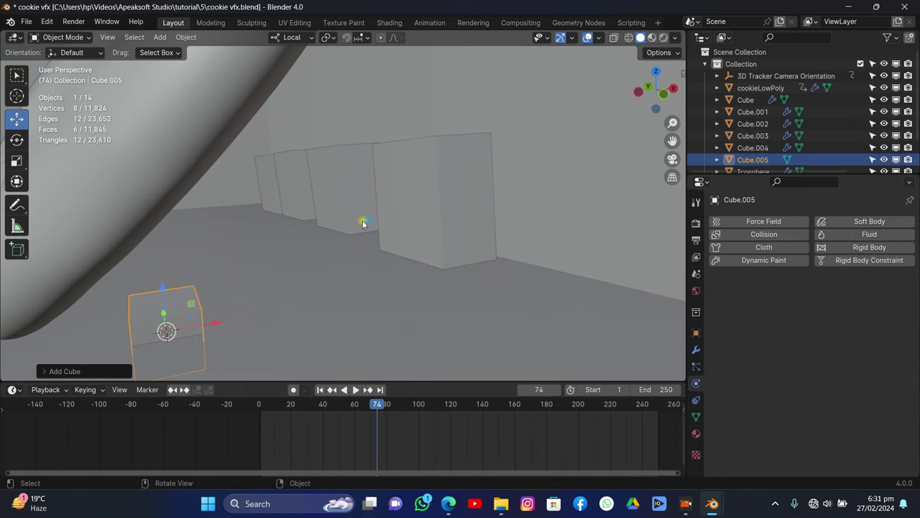
pyautogui.moveTo(211, 327); pyautogui.dragTo(568, 276)
pyautogui.write('rx90')
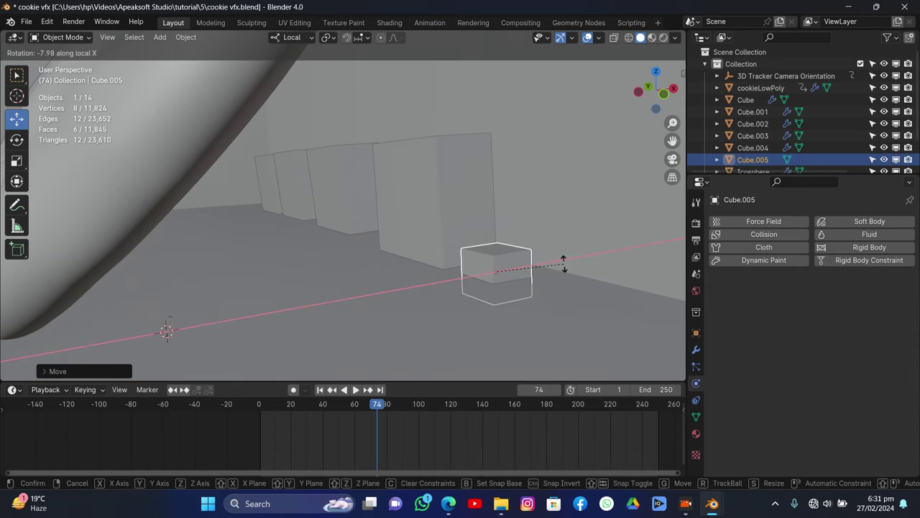
pyautogui.press('Return')
# - Flatten Cube.005 along Z into a slab and widen it along X
pyautogui.press('s')
pyautogui.press('z')
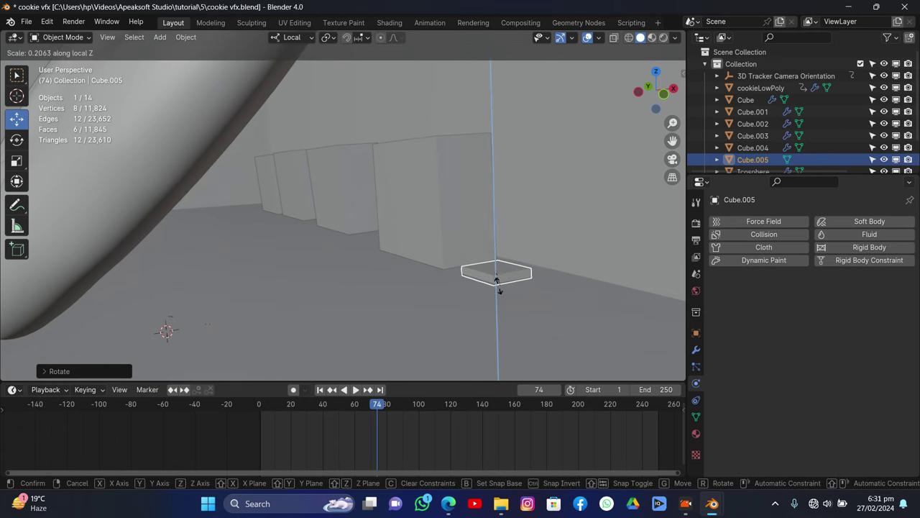
pyautogui.click(497, 284)
pyautogui.moveTo(639, 103); pyautogui.dragTo(647, 101)
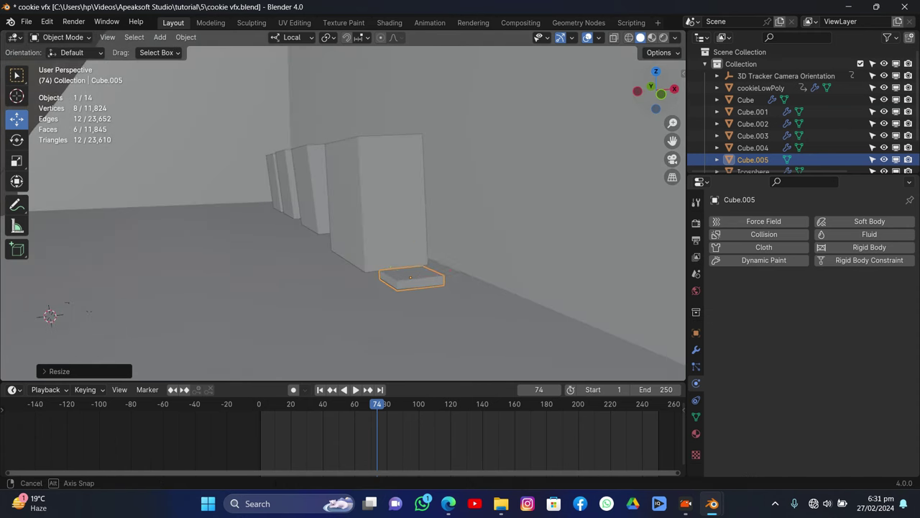
pyautogui.press('s')
pyautogui.press('x')
pyautogui.click(480, 236)
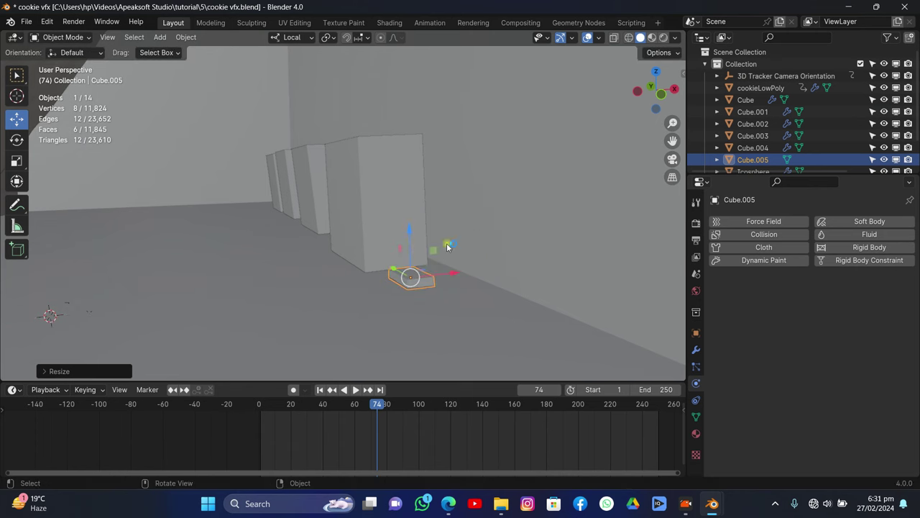
# - Nudge the slab onto the ground and fine-tune its width along X
pyautogui.moveTo(410, 246); pyautogui.dragTo(408, 244)
pyautogui.press('s')
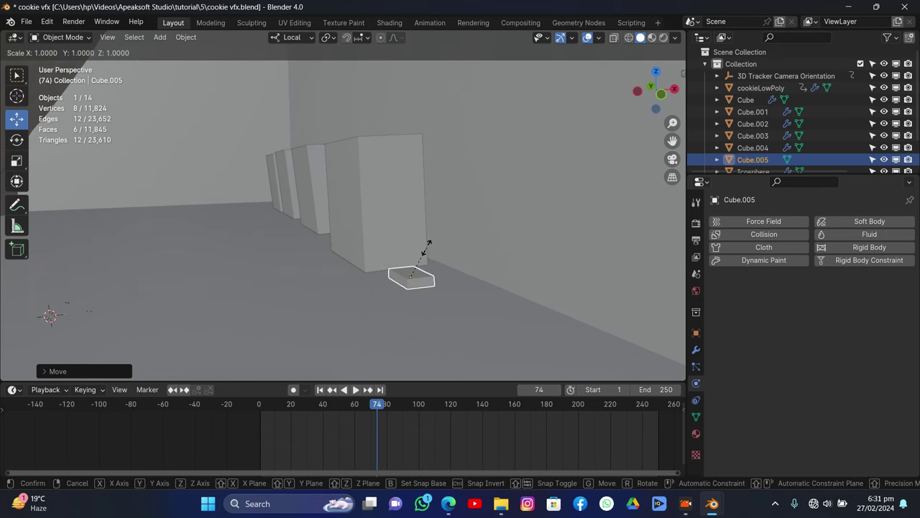
pyautogui.press('x')
pyautogui.click(497, 228)
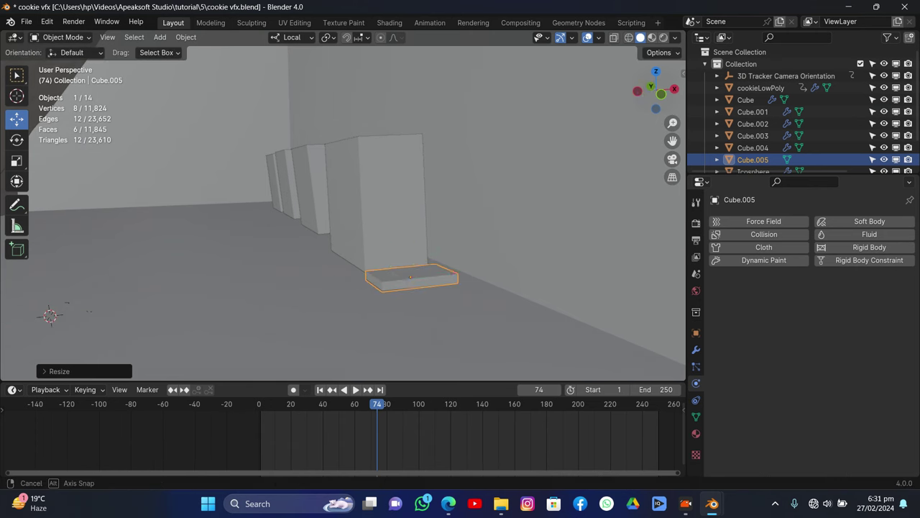
pyautogui.moveTo(640, 93); pyautogui.dragTo(600, 115)
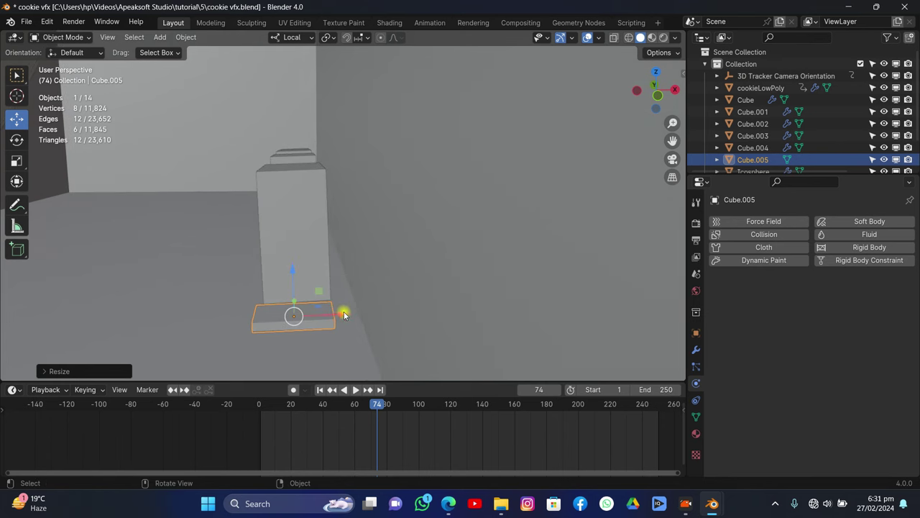
pyautogui.moveTo(347, 314)
pyautogui.mouseDown()
pyautogui.moveTo(367, 317)
pyautogui.moveTo(339, 318)
pyautogui.moveTo(350, 331)
pyautogui.moveTo(349, 314)
pyautogui.moveTo(357, 326)
pyautogui.mouseUp()
pyautogui.press('s')
pyautogui.press('x')
pyautogui.click(394, 326)
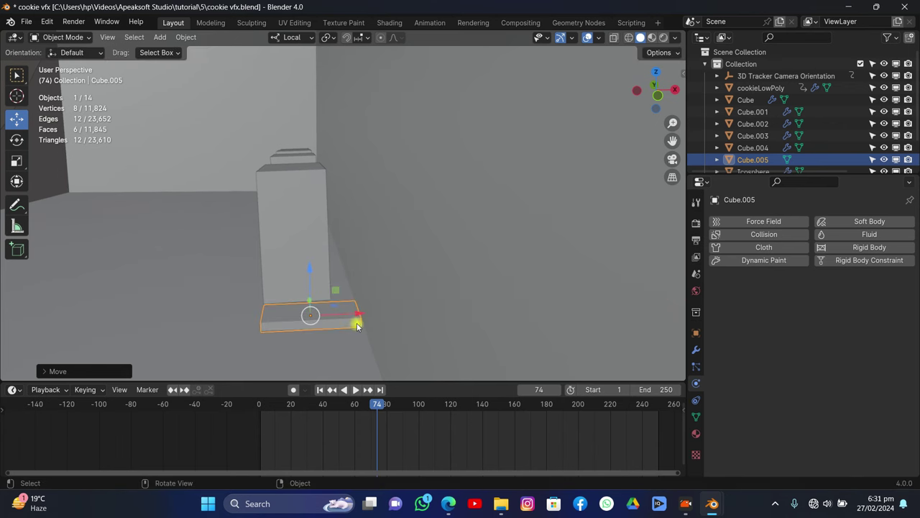
pyautogui.click(639, 95)
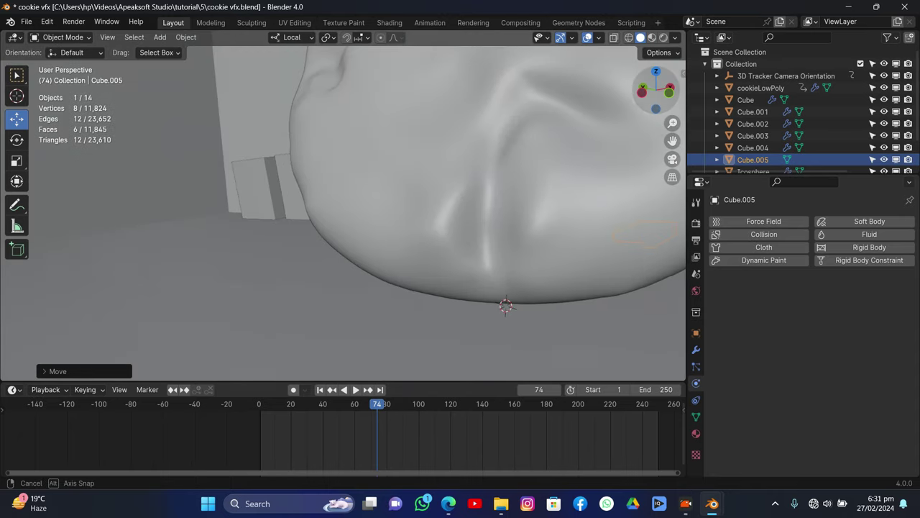
# - In wireframe view, stretch Cube.005 along local Y and slide it left under the cookie
pyautogui.press('z')
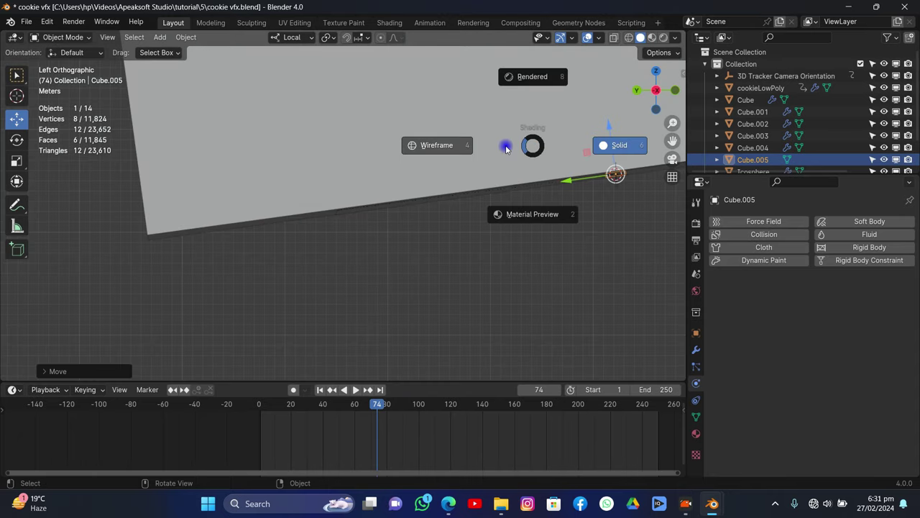
pyautogui.click(435, 146)
pyautogui.moveTo(671, 140); pyautogui.dragTo(525, 150)
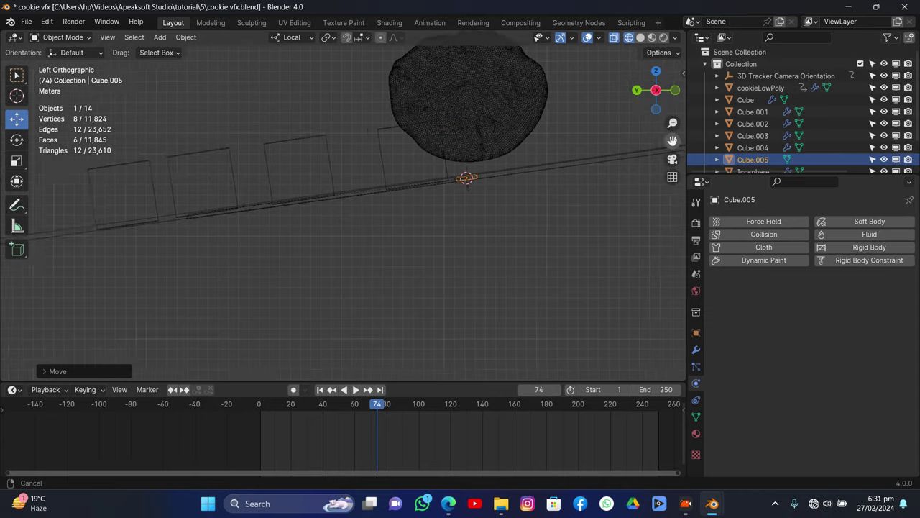
pyautogui.scroll(-2, 511, 220)
pyautogui.press('s')
pyautogui.press('y')
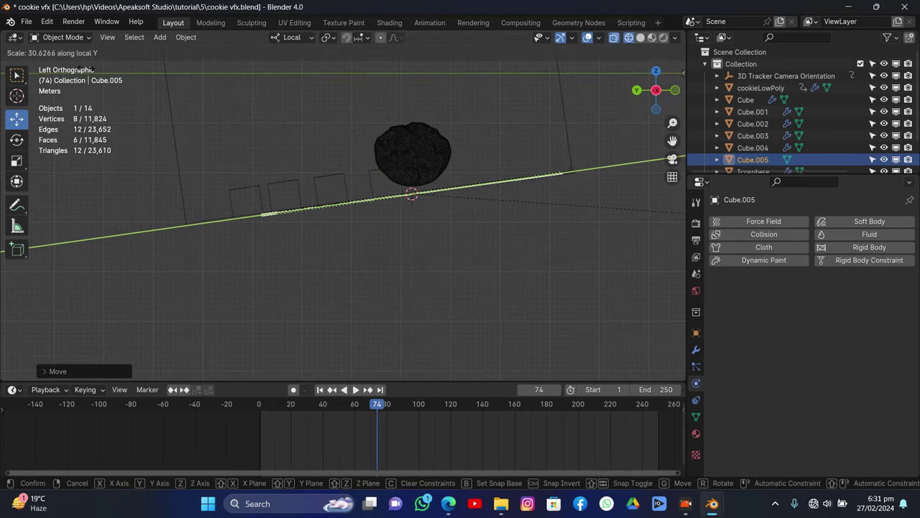
pyautogui.click(582, 151)
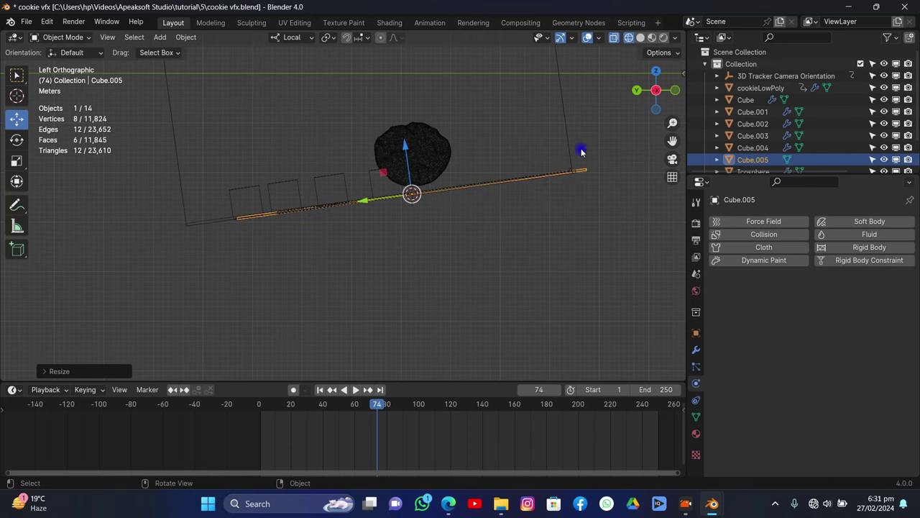
pyautogui.moveTo(388, 202); pyautogui.dragTo(344, 200)
# - Shorten the plank along its local Y axis in two scaling passes
pyautogui.scroll(3, 415, 255)
pyautogui.press('s')
pyautogui.press('y')
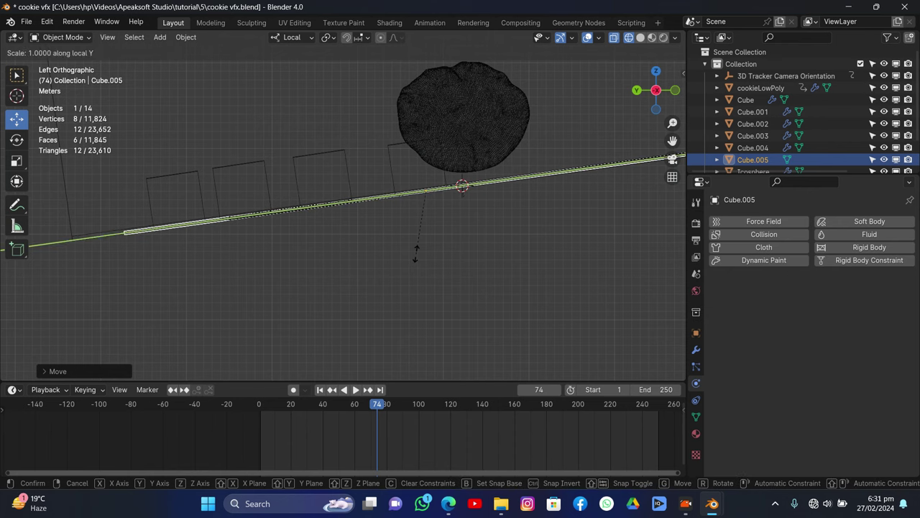
pyautogui.click(424, 256)
pyautogui.scroll(-2, 427, 241)
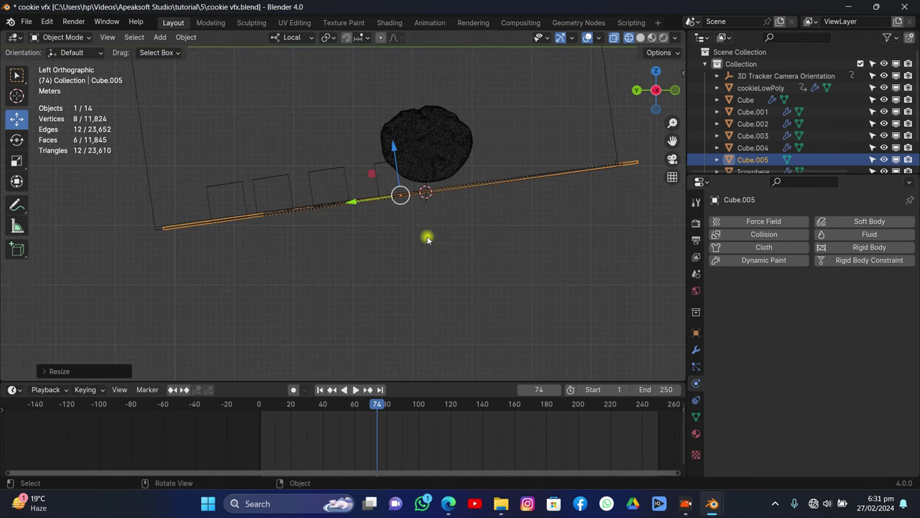
pyautogui.press('s')
pyautogui.press('y')
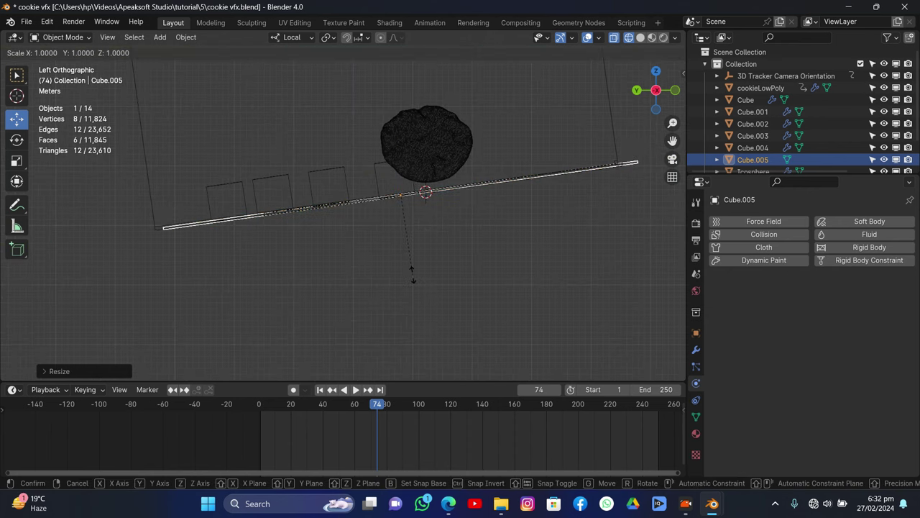
pyautogui.click(369, 249)
# - Slide the plank along Y under the cookie and view it in solid perspective
pyautogui.moveTo(356, 208); pyautogui.dragTo(349, 199)
pyautogui.scroll(2, 422, 163)
pyautogui.moveTo(647, 85)
pyautogui.mouseDown()
pyautogui.moveTo(661, 90)
pyautogui.moveTo(547, 148)
pyautogui.mouseUp()
pyautogui.click(640, 38)
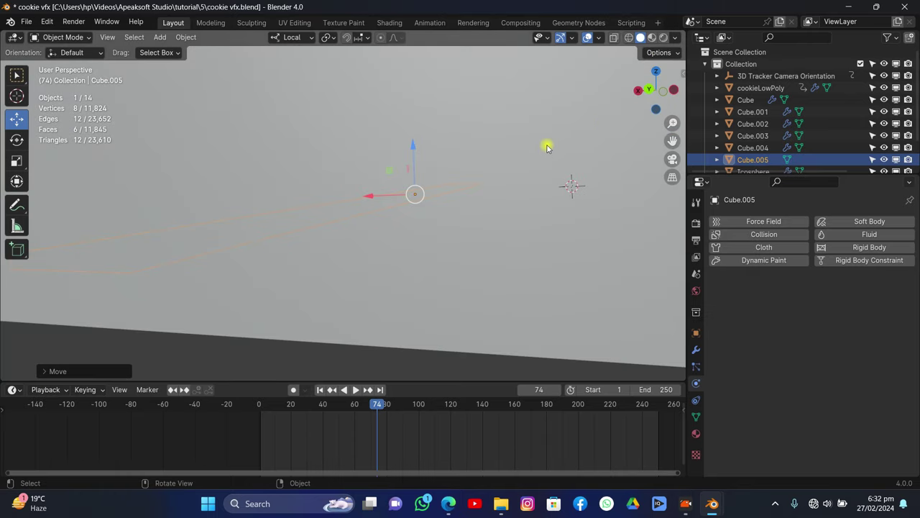
# - Orbit to a low side view of the plank and try rotating it about its local axes
pyautogui.scroll(2, 538, 151)
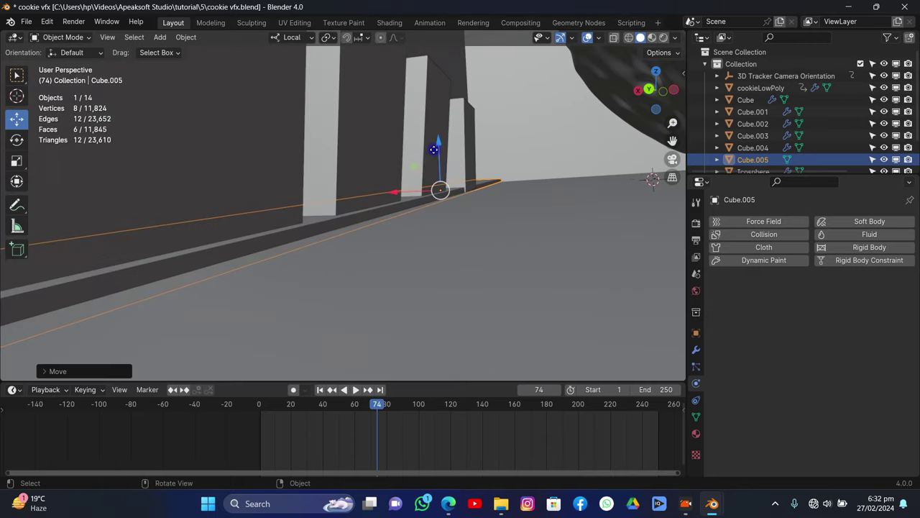
pyautogui.moveTo(434, 150); pyautogui.dragTo(434, 148)
pyautogui.moveTo(651, 88); pyautogui.dragTo(626, 99)
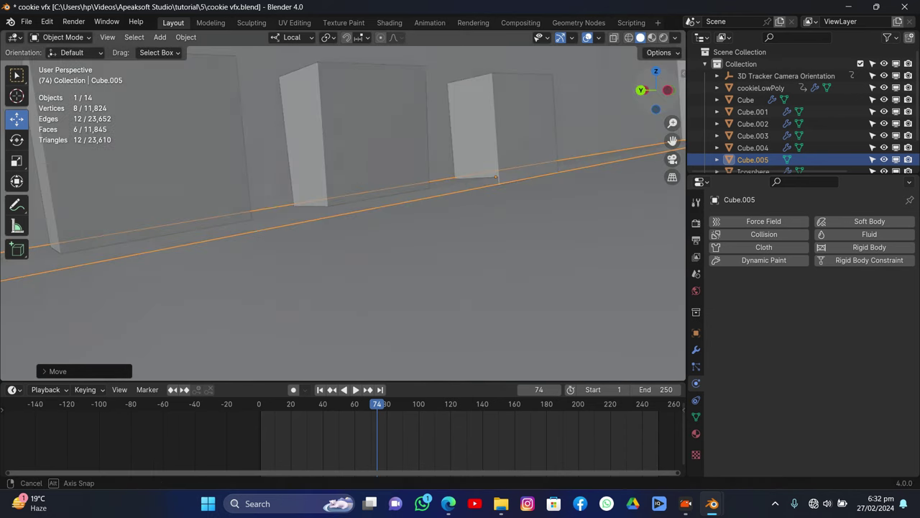
pyautogui.moveTo(496, 176); pyautogui.dragTo(594, 175, button='middle')
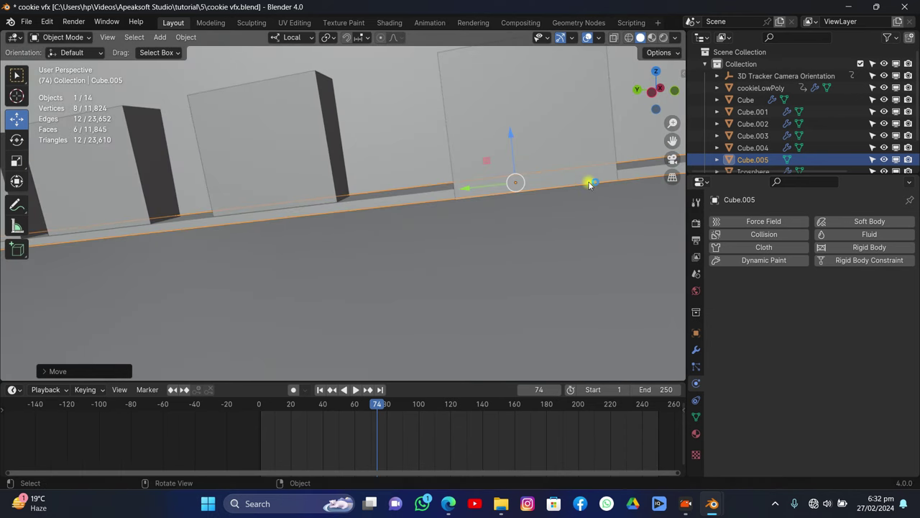
pyautogui.press('r')
pyautogui.press('y')
pyautogui.press('z')
pyautogui.press('x')
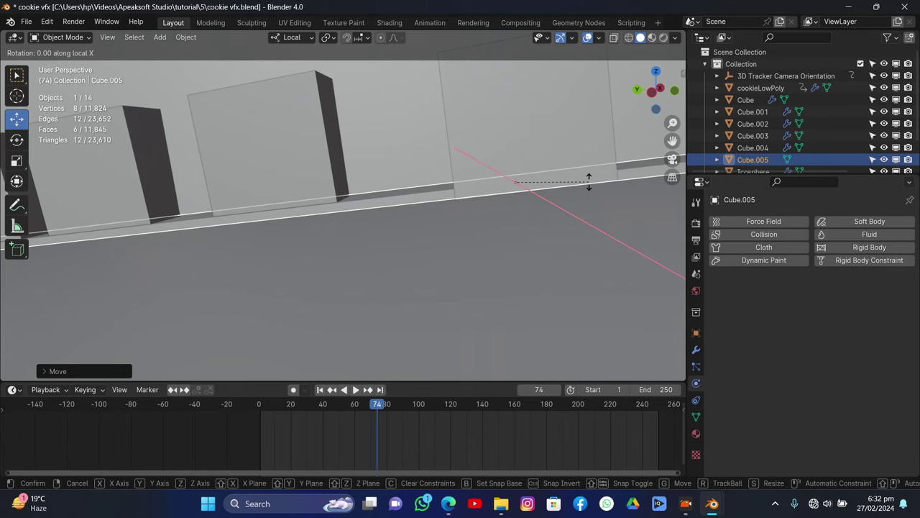
pyautogui.click(587, 184)
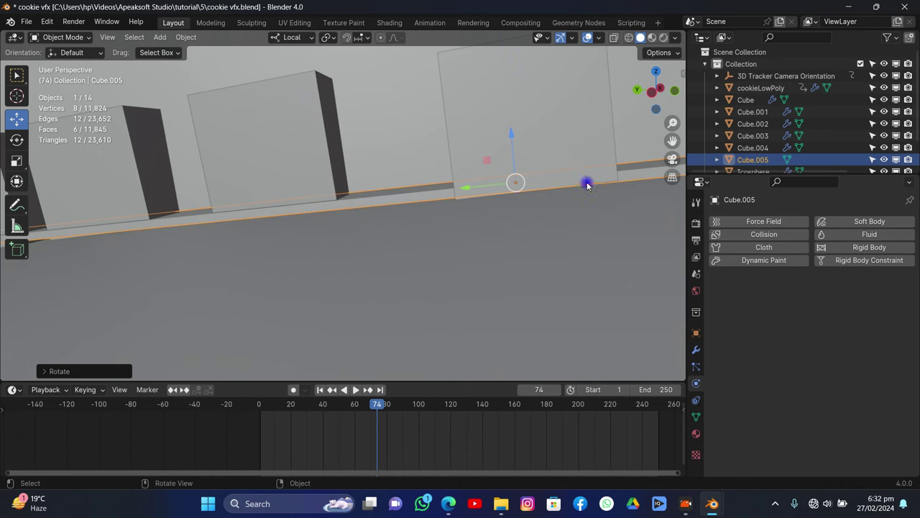
# - Shift Cube.005 about 0.147 m along its local Z, then view through the scene camera
pyautogui.moveTo(509, 138); pyautogui.dragTo(539, 168)
pyautogui.moveTo(539, 168); pyautogui.dragTo(563, 130, button='middle')
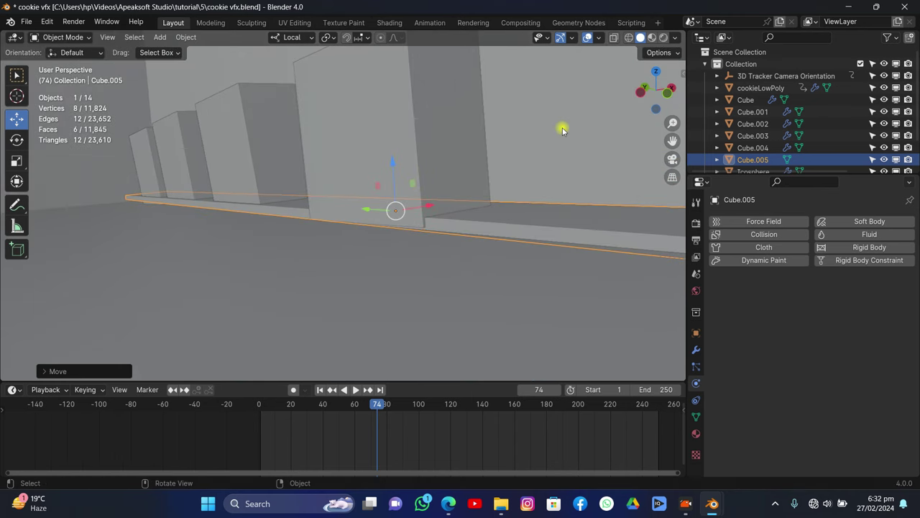
pyautogui.moveTo(401, 174); pyautogui.dragTo(386, 164)
pyautogui.click(385, 163)
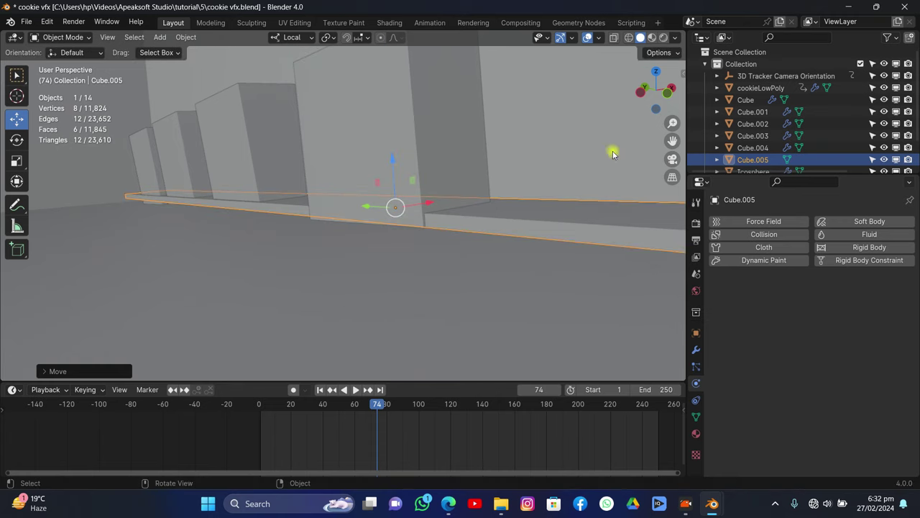
pyautogui.click(671, 158)
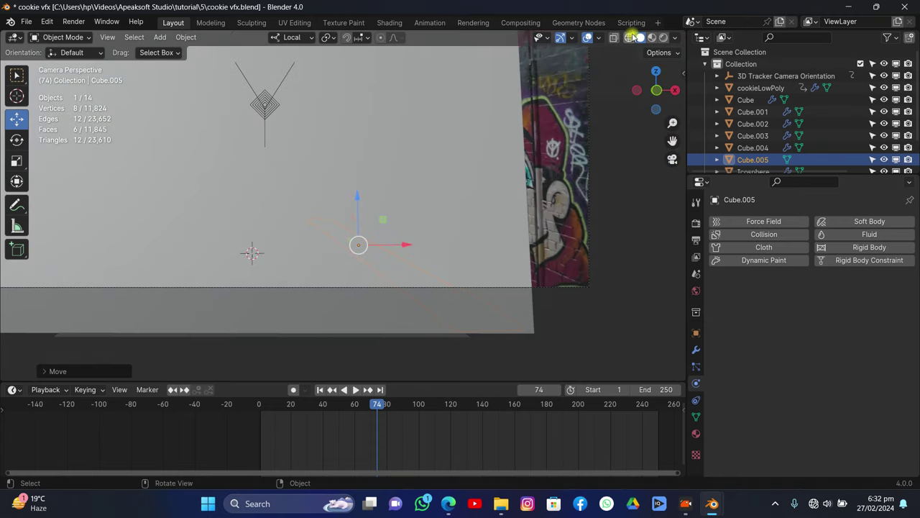
# - Save in wireframe view and duplicate the plank along X to the alley's opposite side
pyautogui.click(630, 36)
pyautogui.hotkey('ctrl', 's')
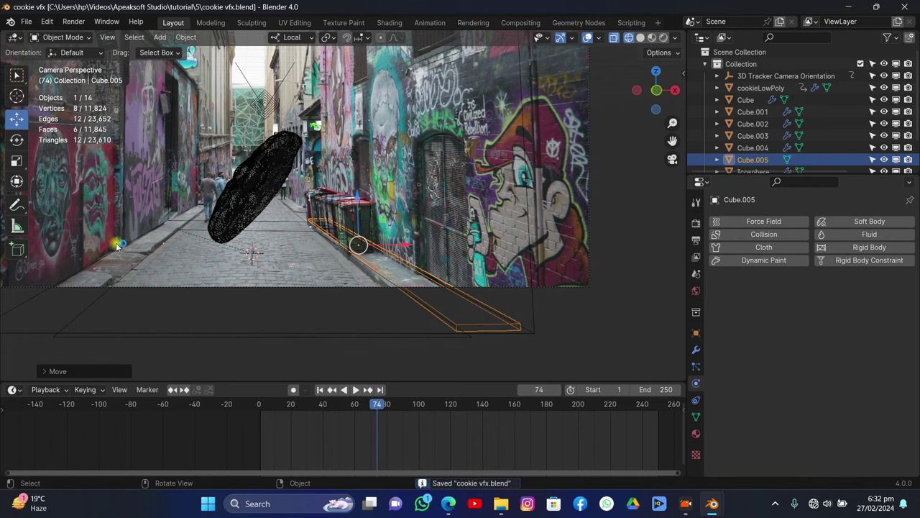
pyautogui.hotkey('shift', 'd')
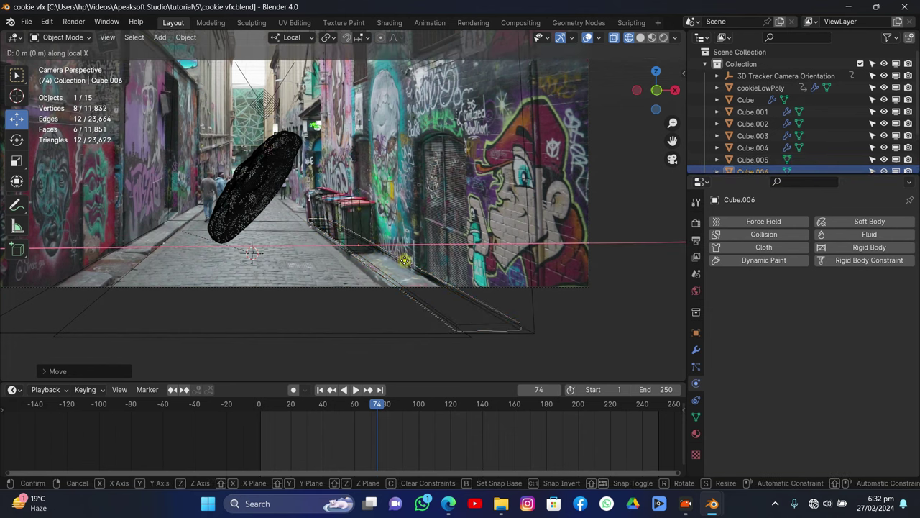
pyautogui.press('x')
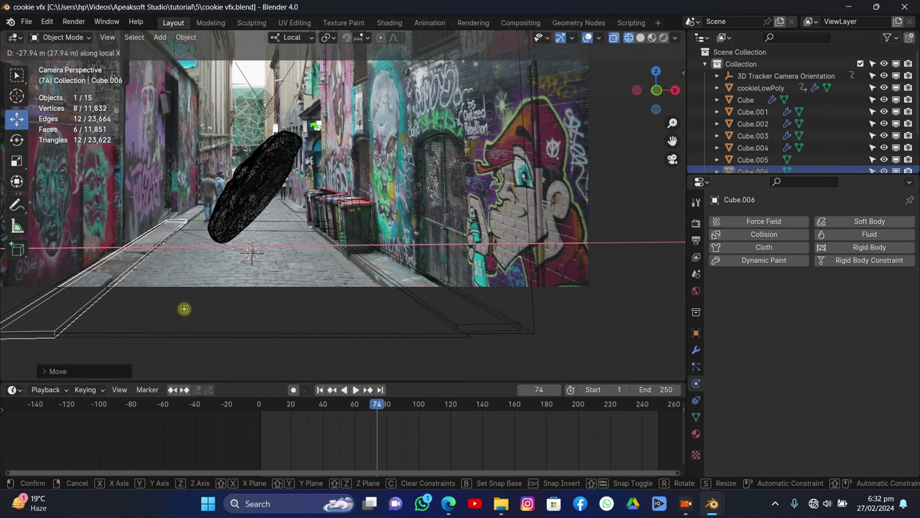
pyautogui.click(184, 310)
# - Slide Cube.005 about 0.96 m along its local X and return to solid shading
pyautogui.scroll(2, 336, 265)
pyautogui.click(383, 288)
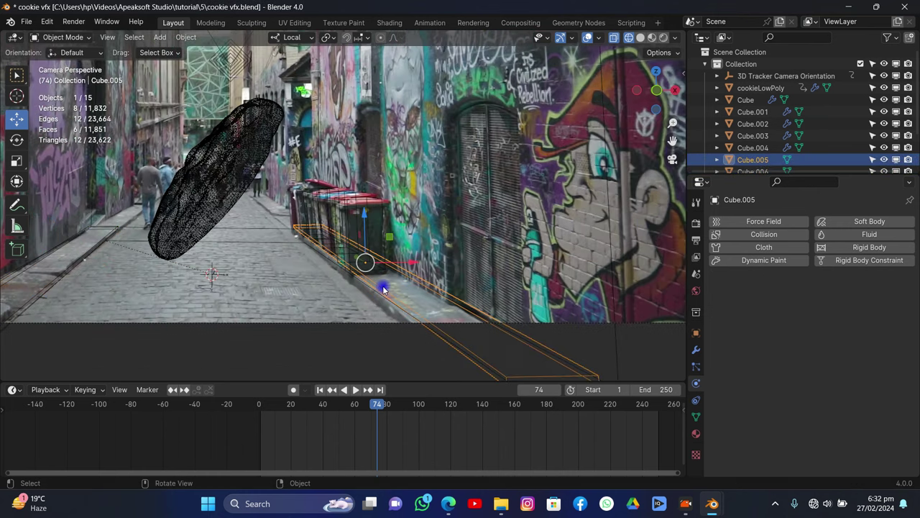
pyautogui.moveTo(411, 266); pyautogui.dragTo(396, 268)
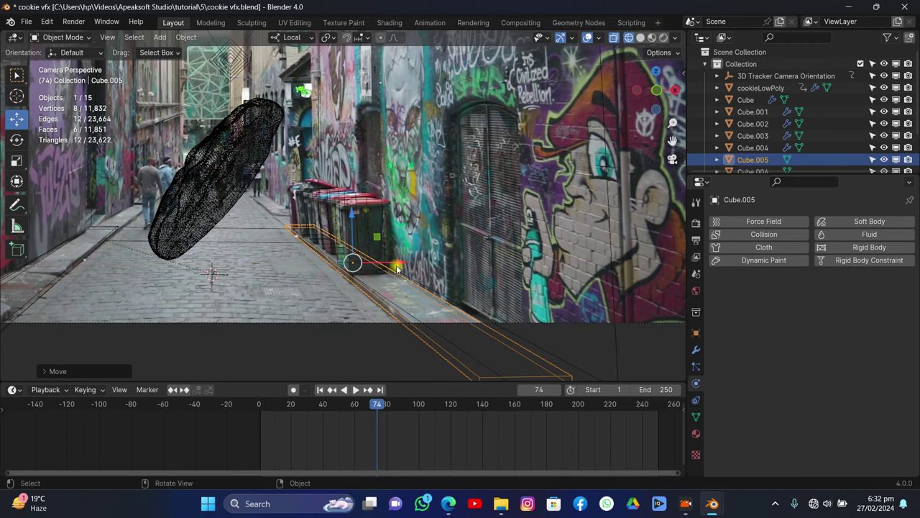
pyautogui.click(640, 38)
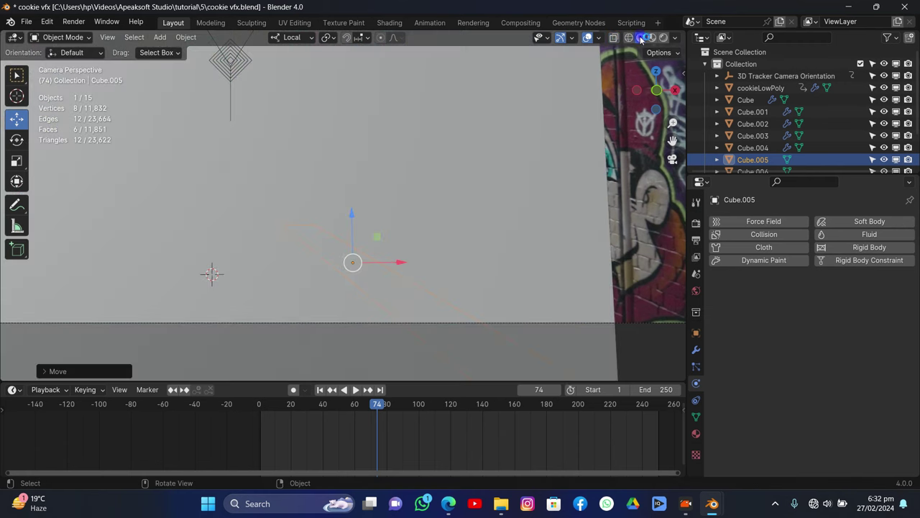
pyautogui.scroll(3, 630, 98)
pyautogui.moveTo(629, 98); pyautogui.dragTo(672, 140)
# - In Edit Mode, slide the plank's thin side face along X to the wall base
pyautogui.press('Tab')
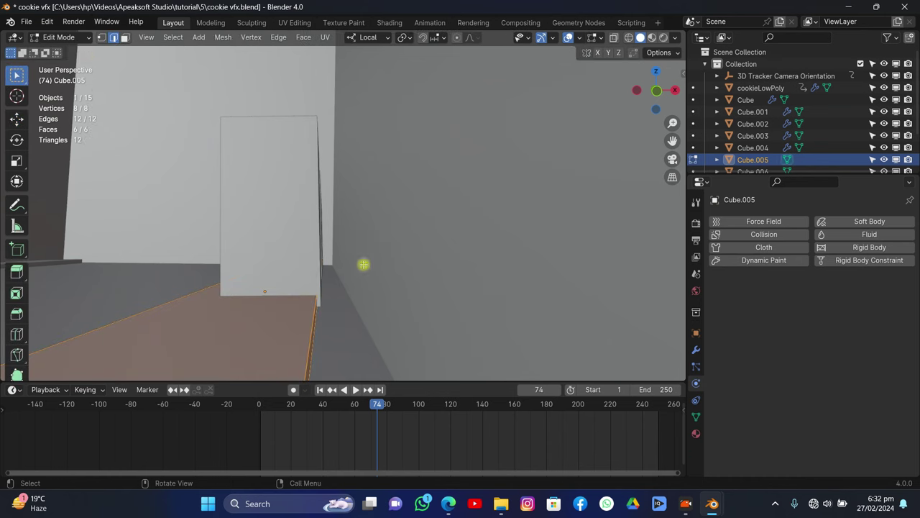
pyautogui.click(122, 38)
pyautogui.moveTo(639, 99); pyautogui.dragTo(622, 107)
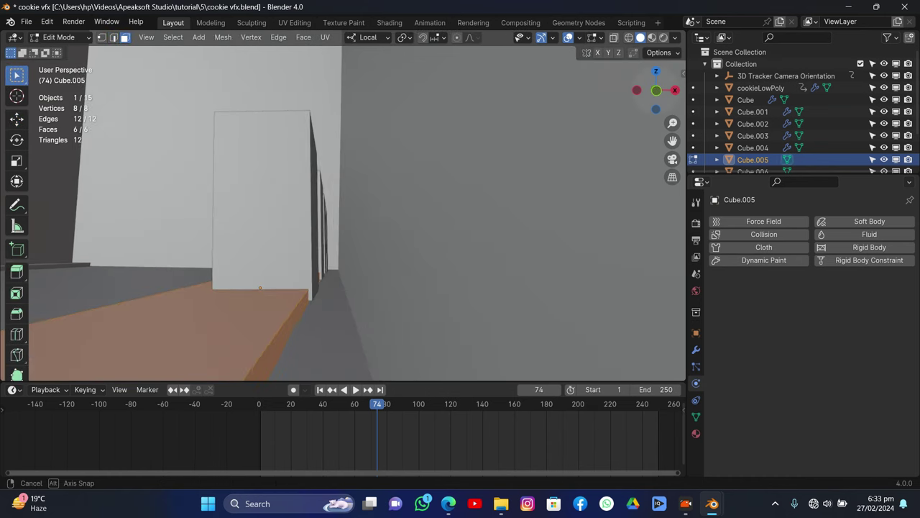
pyautogui.click(303, 307)
pyautogui.press('g')
pyautogui.press('x')
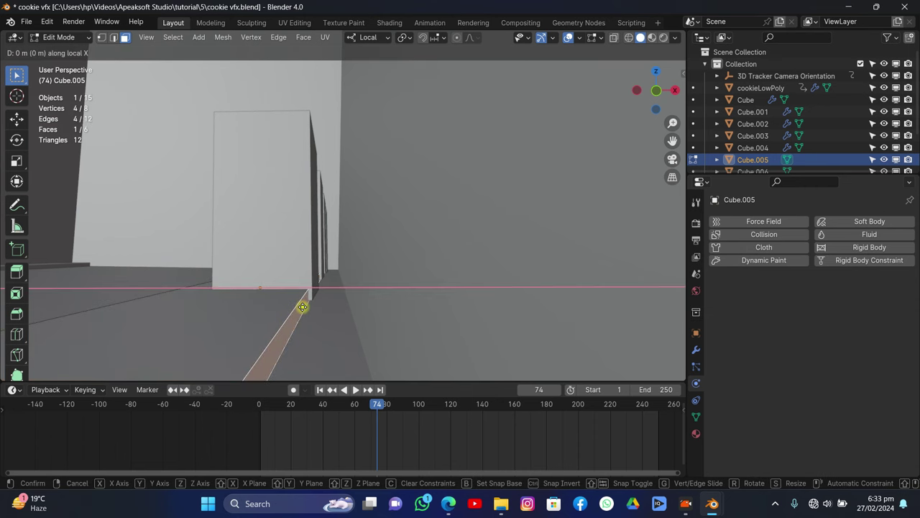
pyautogui.click(330, 324)
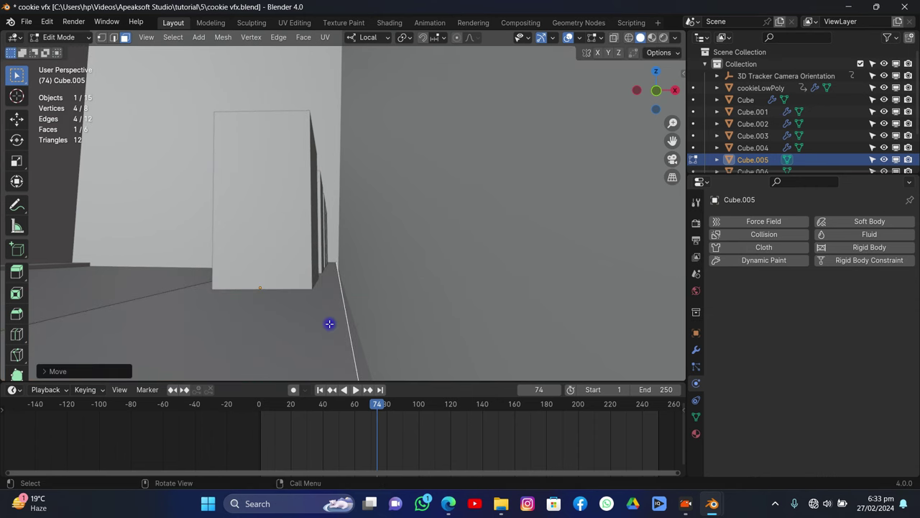
pyautogui.press('Tab')
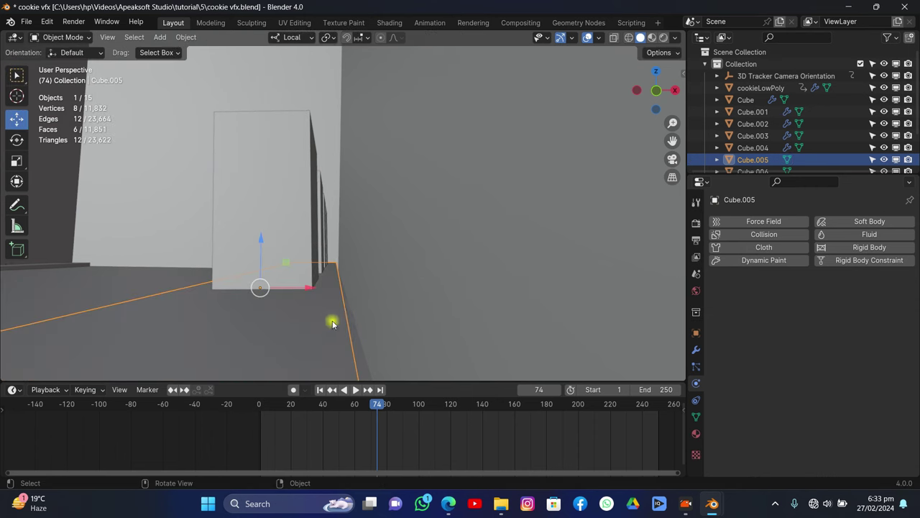
# - View through the camera, save the file, and show wireframe over the alley footage
pyautogui.click(673, 159)
pyautogui.hotkey('ctrl', 's')
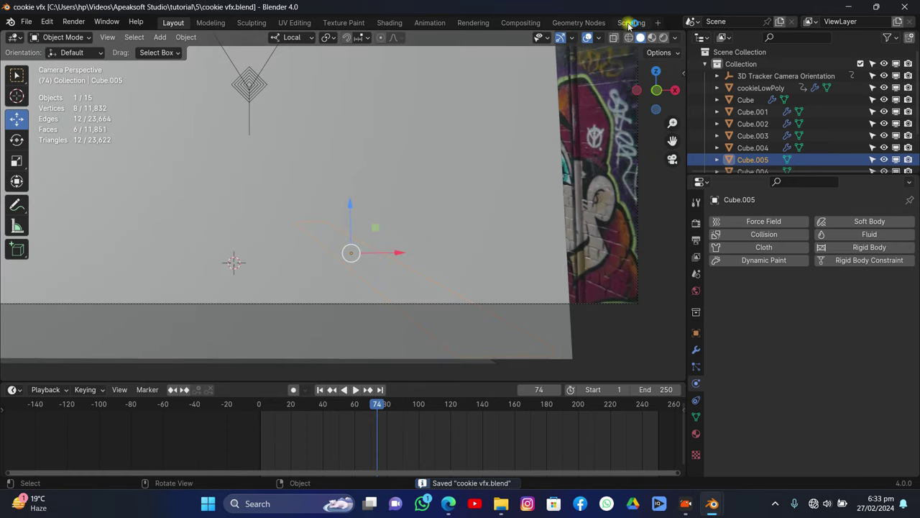
pyautogui.click(629, 38)
pyautogui.click(606, 140)
# - Select the fluid domain Cube and set its cache type to Replay
pyautogui.click(564, 146)
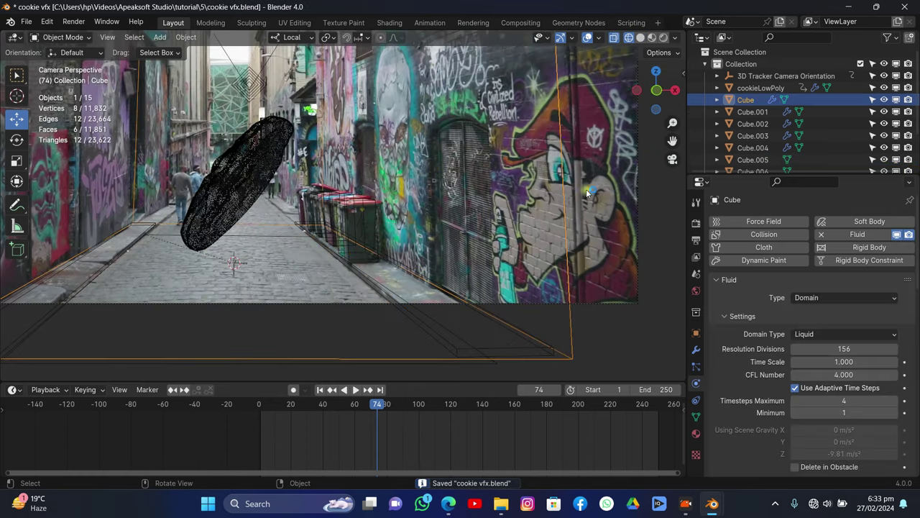
pyautogui.scroll(-8, 766, 354)
pyautogui.scroll(-6, 766, 353)
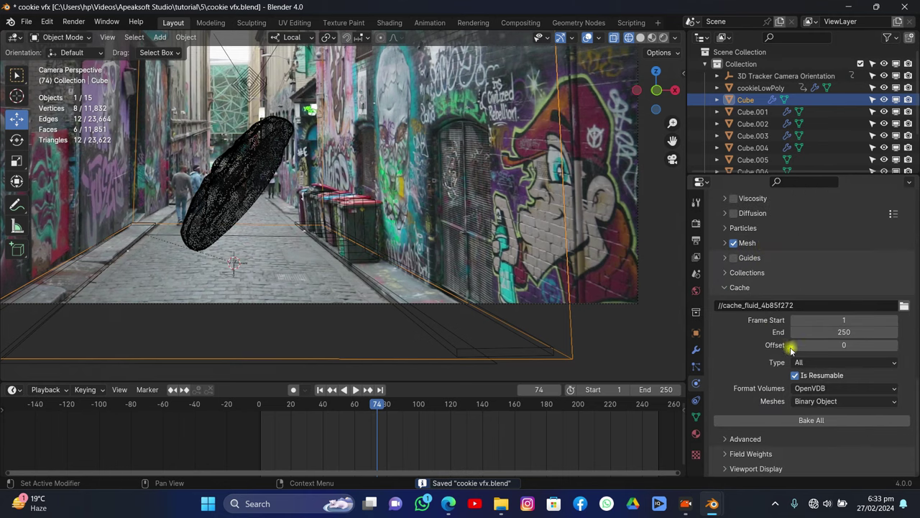
pyautogui.click(806, 361)
pyautogui.click(806, 375)
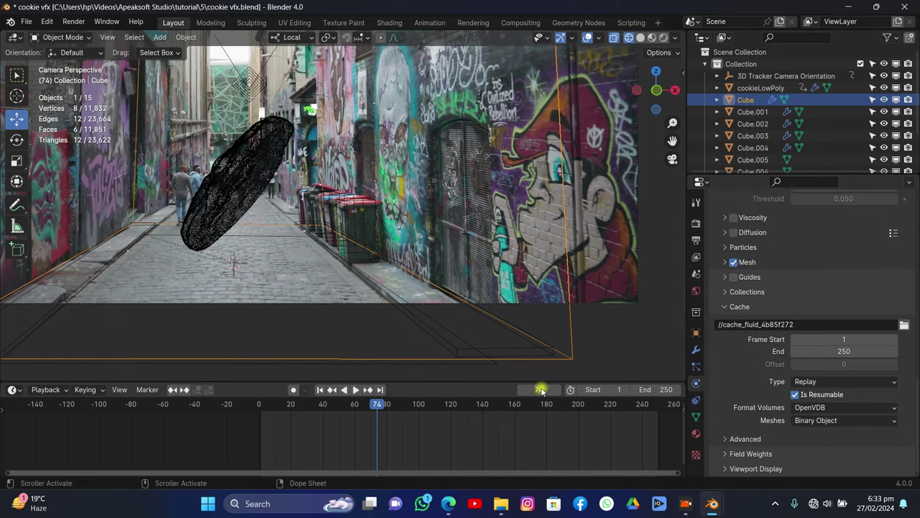
# - Lower Resolution Divisions from 156 to 45 and return to frame 1
pyautogui.scroll(8, 819, 389)
pyautogui.scroll(8, 822, 316)
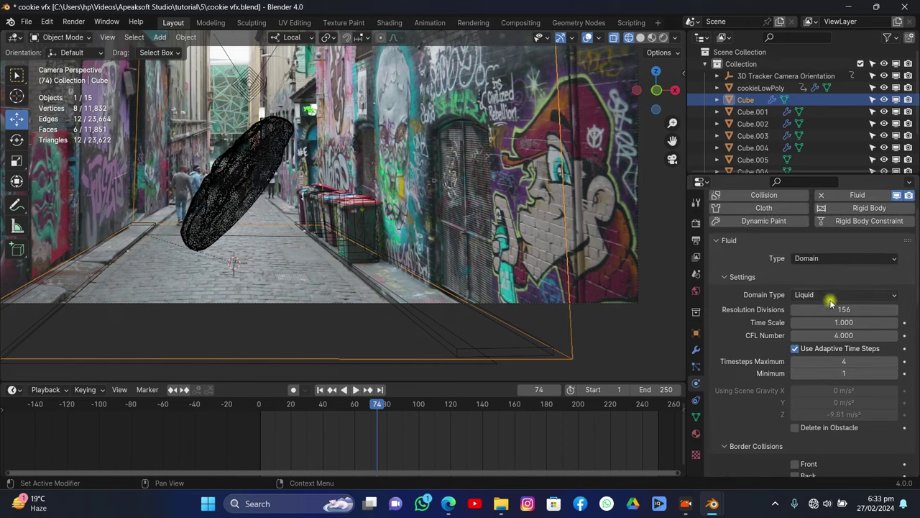
pyautogui.doubleClick(832, 310)
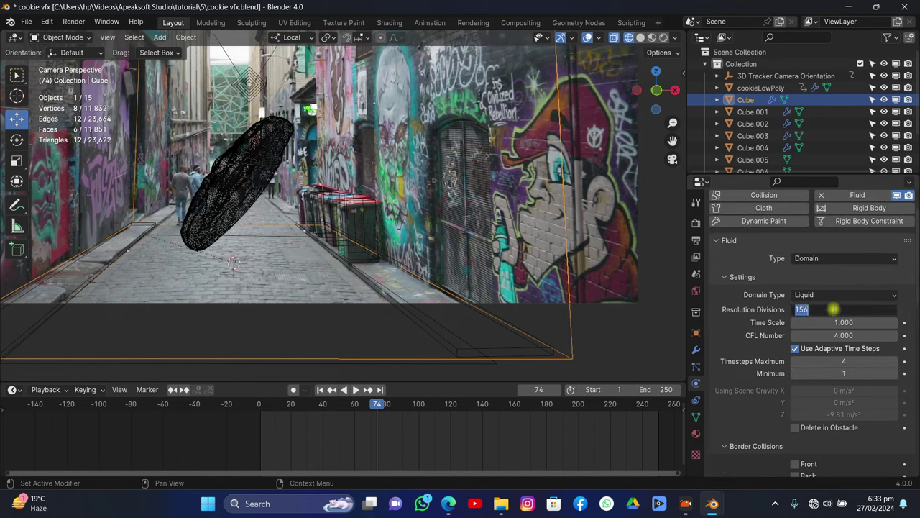
pyautogui.write('45')
pyautogui.press('Return')
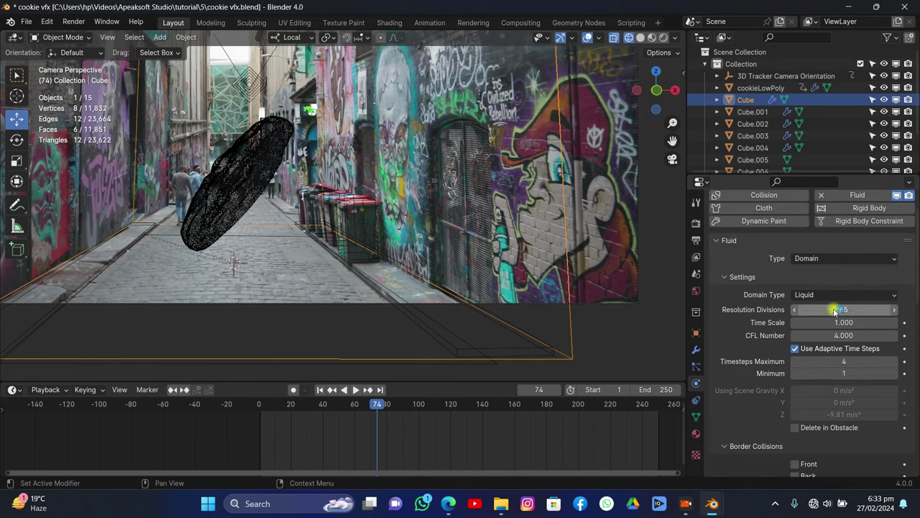
pyautogui.scroll(-12, 834, 295)
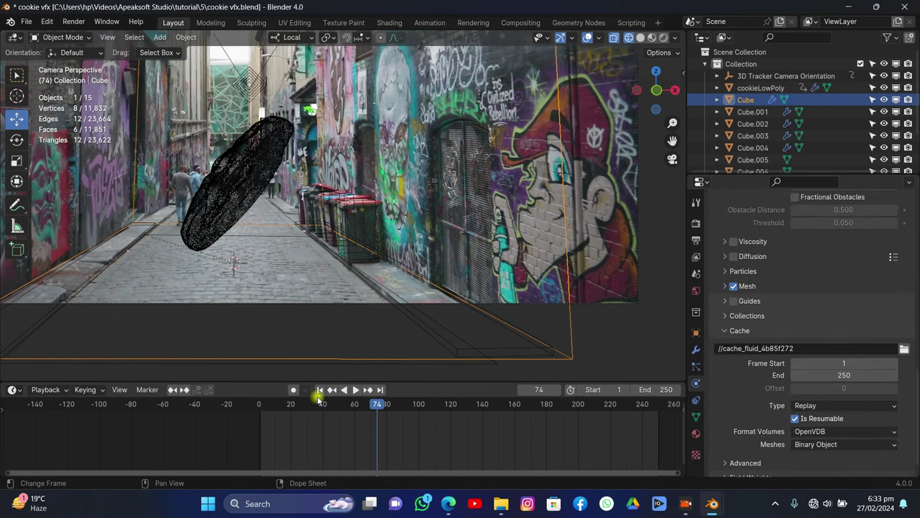
pyautogui.hotkey('shift', 'Left')
pyautogui.scroll(-3, 354, 232)
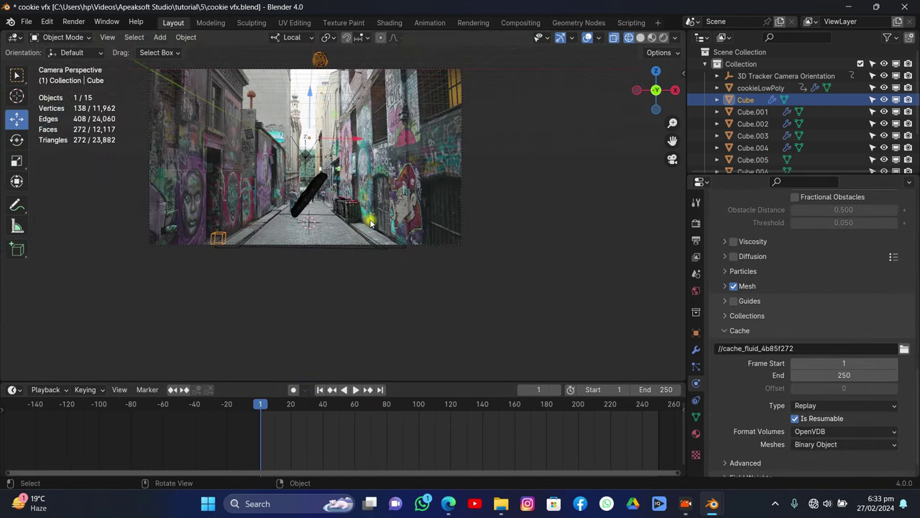
# - Preview the simulation, turn off the domain's Mesh option, and replay it from the start
pyautogui.press('space')
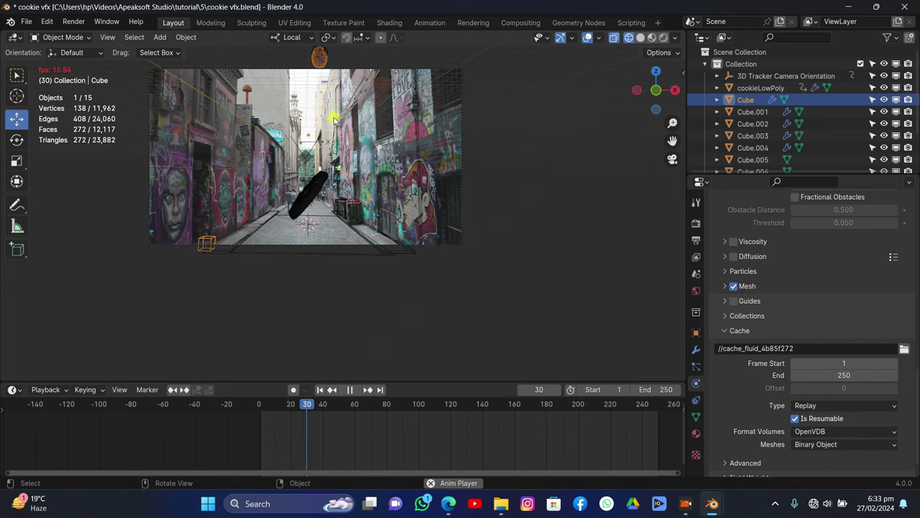
pyautogui.press('space')
pyautogui.click(735, 286)
pyautogui.press('space')
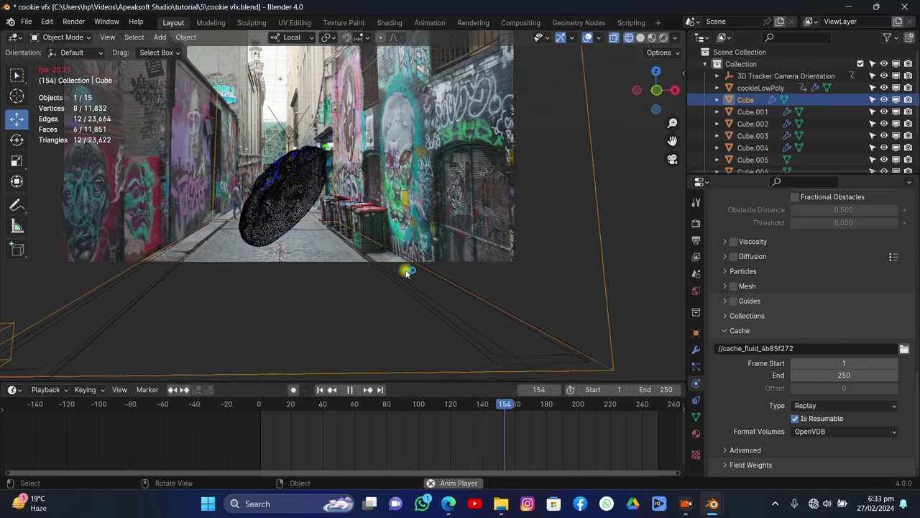
pyautogui.press('space')
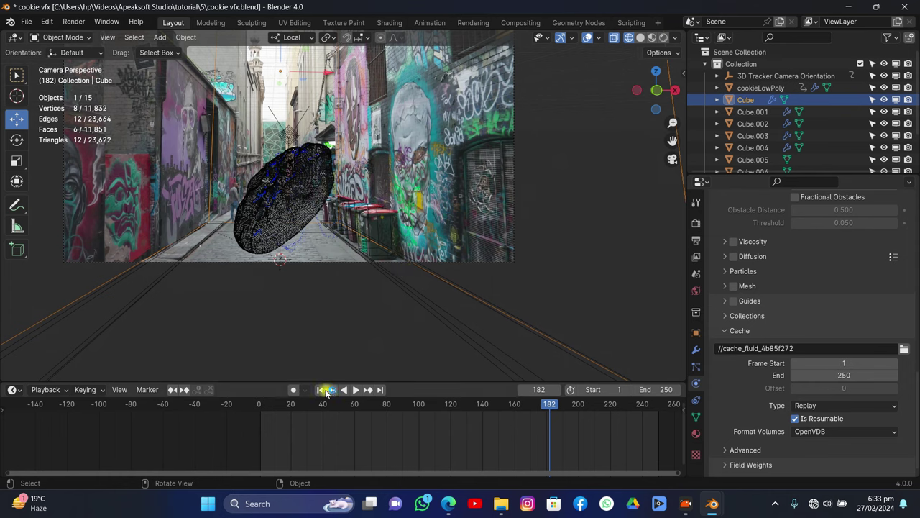
pyautogui.hotkey('shift', 'Left')
# - Select the Icosphere, then the Cube domain, and play the simulation to frame 225
pyautogui.click(338, 134)
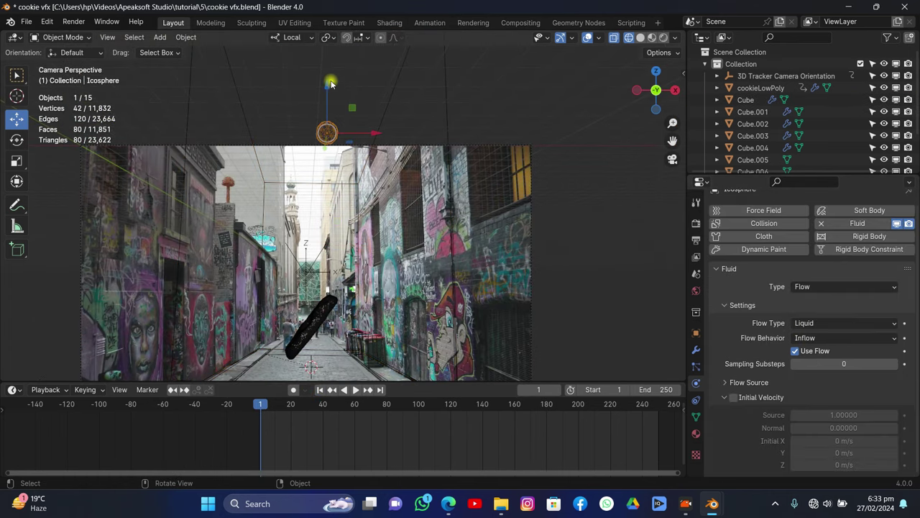
pyautogui.click(384, 113)
pyautogui.press('space')
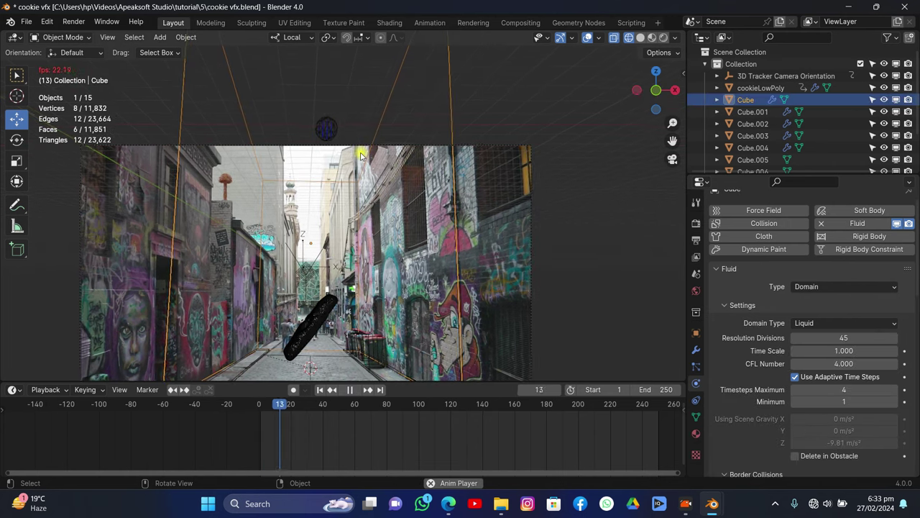
pyautogui.scroll(4, 361, 156)
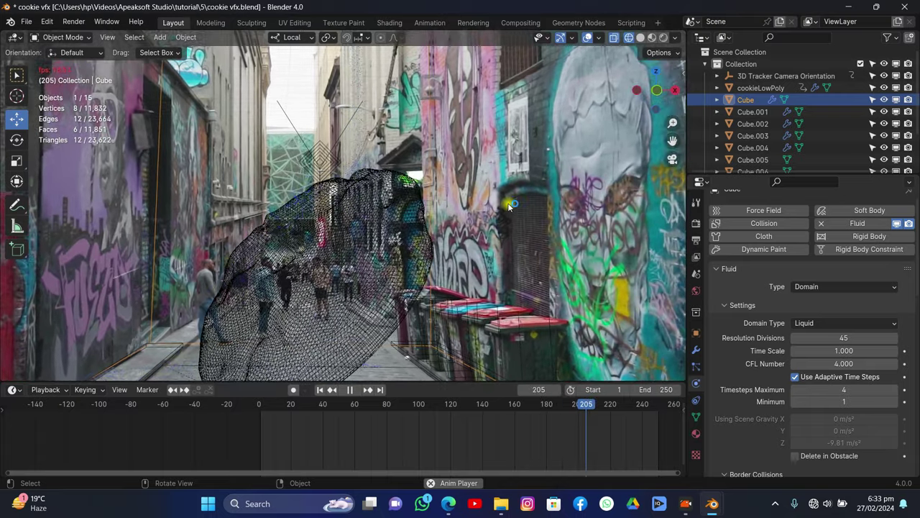
pyautogui.press('space')
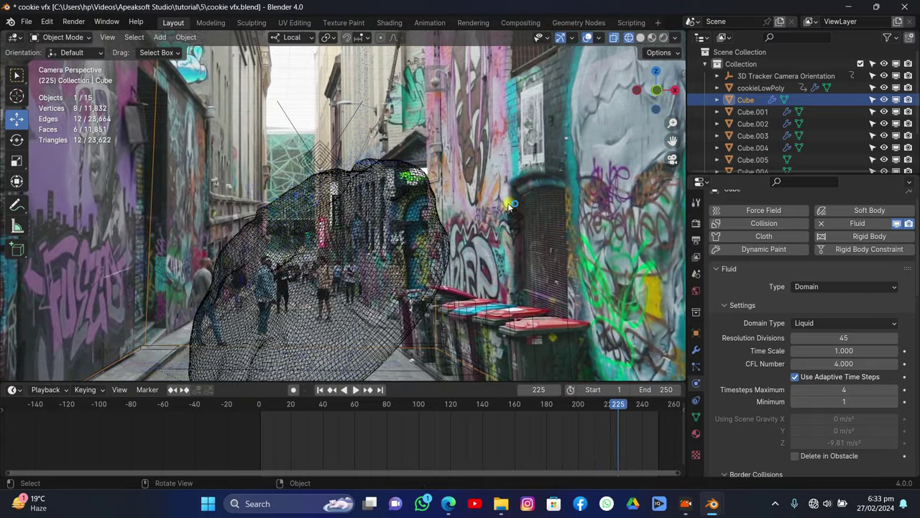
pyautogui.scroll(-3, 508, 205)
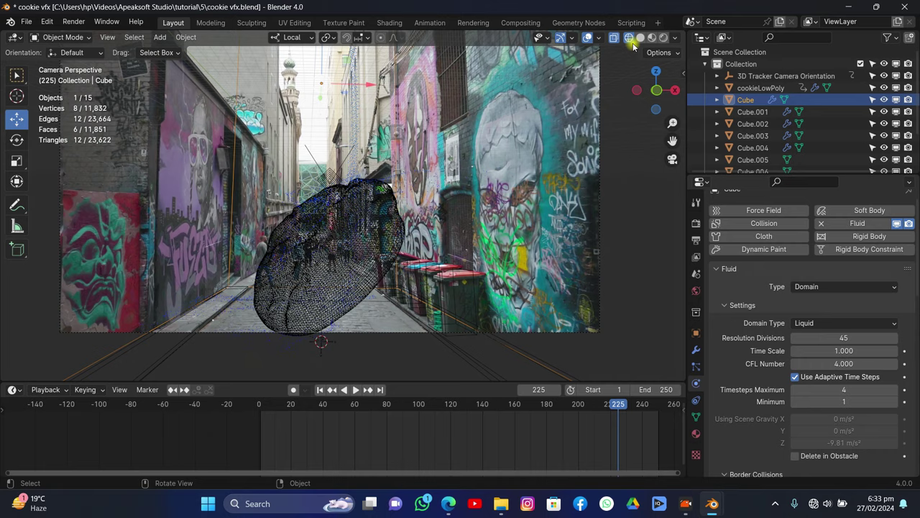
# - Make the long floor strip Cube.005 a shadow catcher under Object Properties Visibility
pyautogui.click(641, 37)
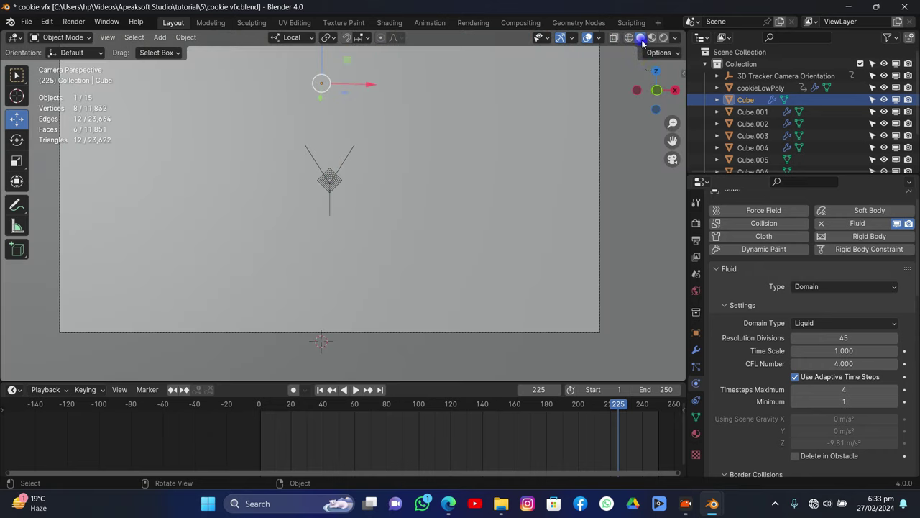
pyautogui.moveTo(642, 93); pyautogui.dragTo(583, 151)
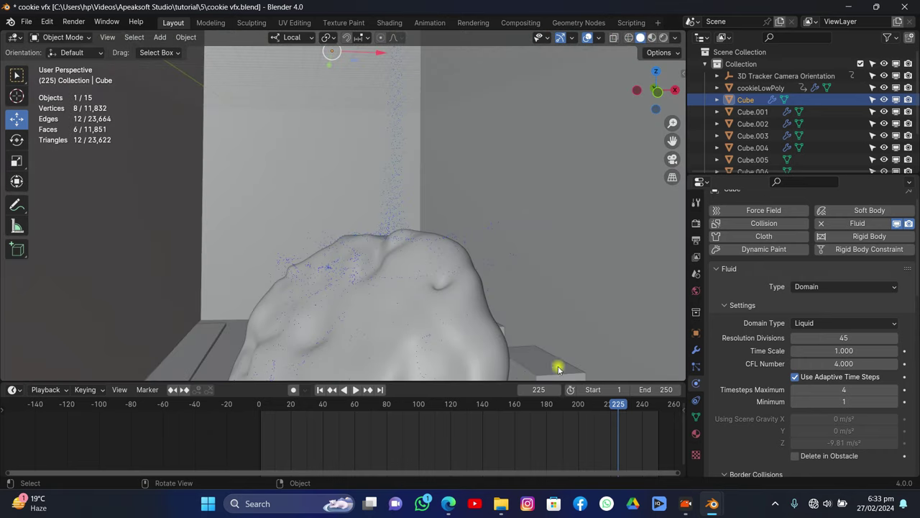
pyautogui.moveTo(673, 140); pyautogui.dragTo(588, 269)
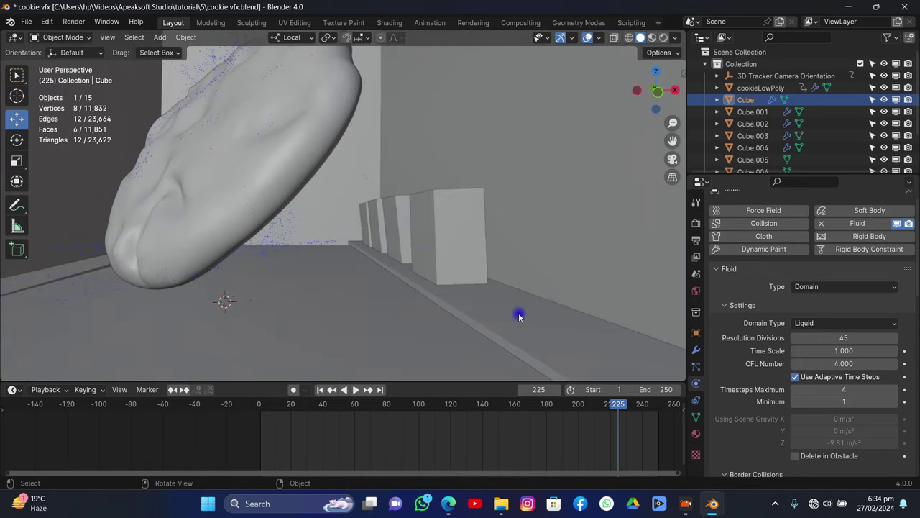
pyautogui.click(519, 317)
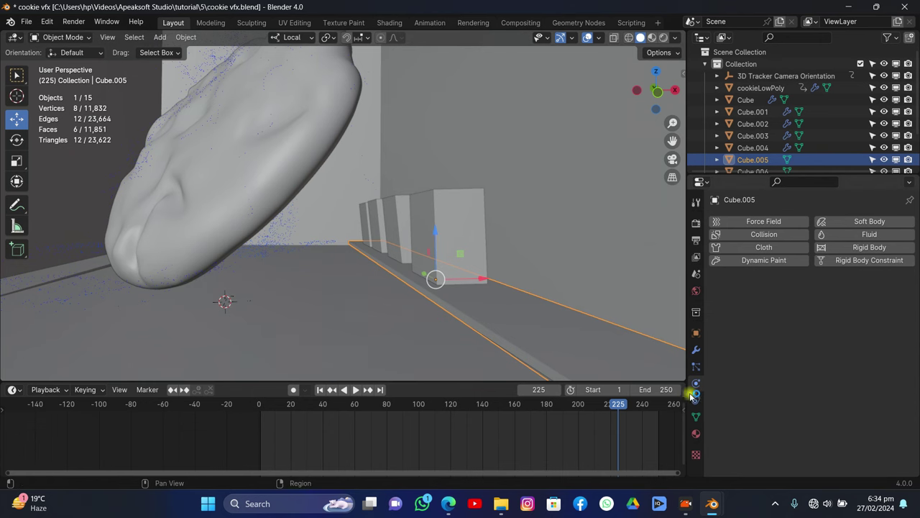
pyautogui.click(697, 333)
pyautogui.scroll(-4, 791, 388)
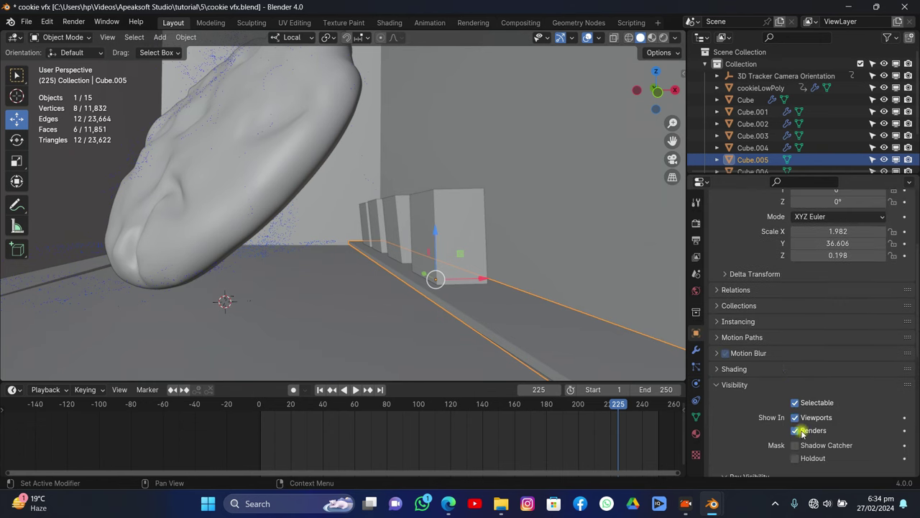
pyautogui.scroll(-3, 827, 392)
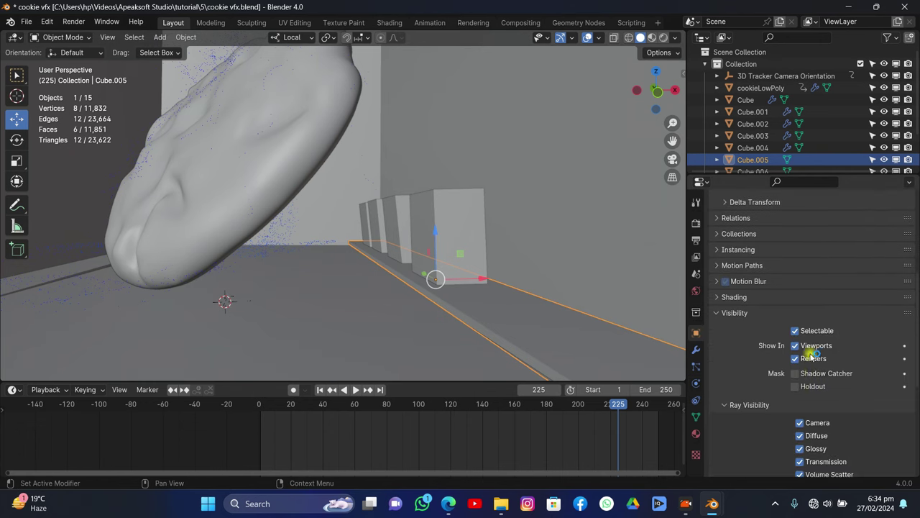
pyautogui.click(447, 223)
# - Enable Shadow Catcher on the boxes Cube.002, Cube.003 and Cube.004
pyautogui.click(397, 240)
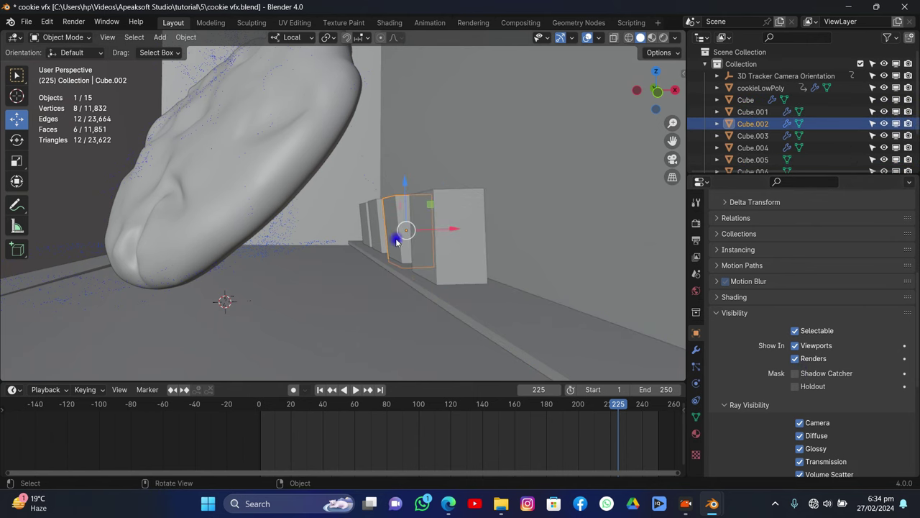
pyautogui.click(819, 370)
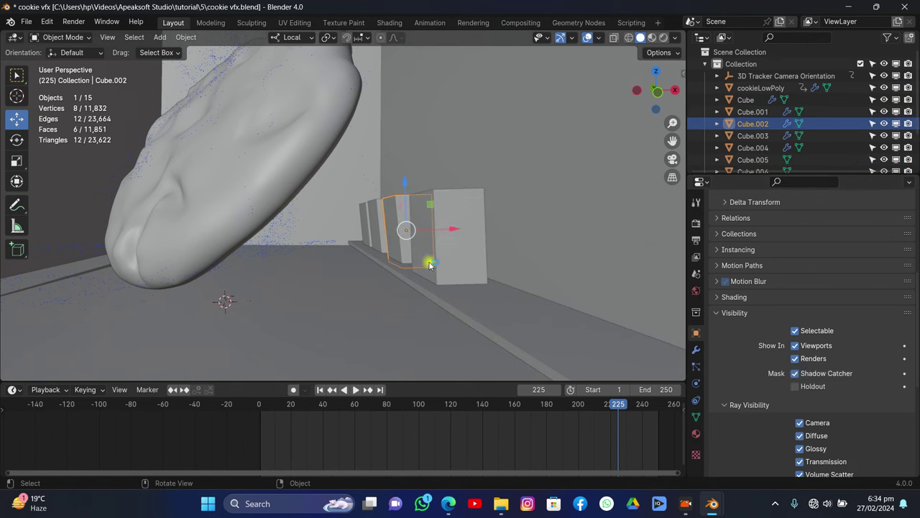
pyautogui.click(376, 235)
pyautogui.click(798, 371)
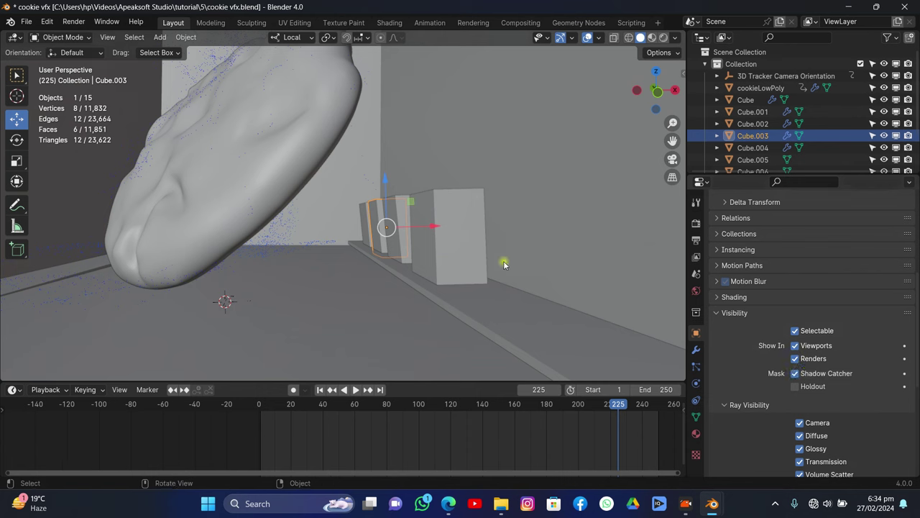
pyautogui.click(366, 227)
pyautogui.click(820, 372)
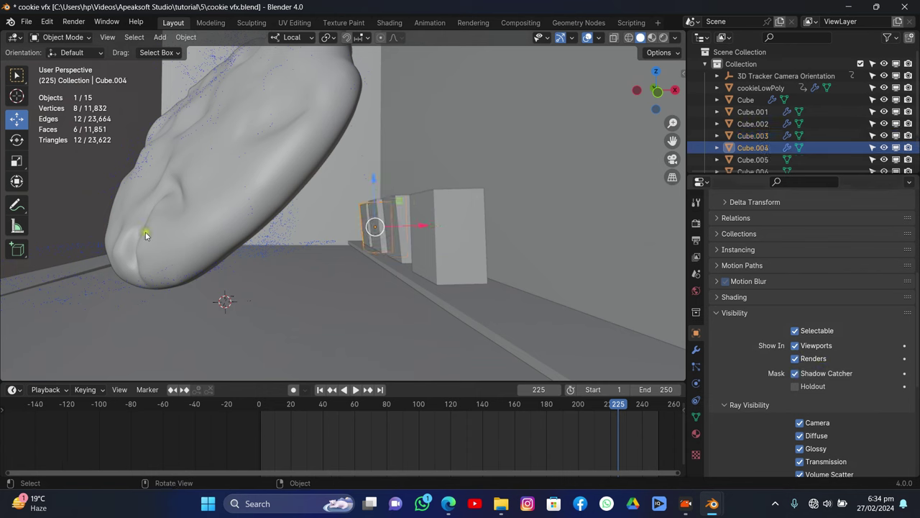
# - Tilt the left floor strip Cube.006 slightly about X and raise it along Z
pyautogui.click(73, 274)
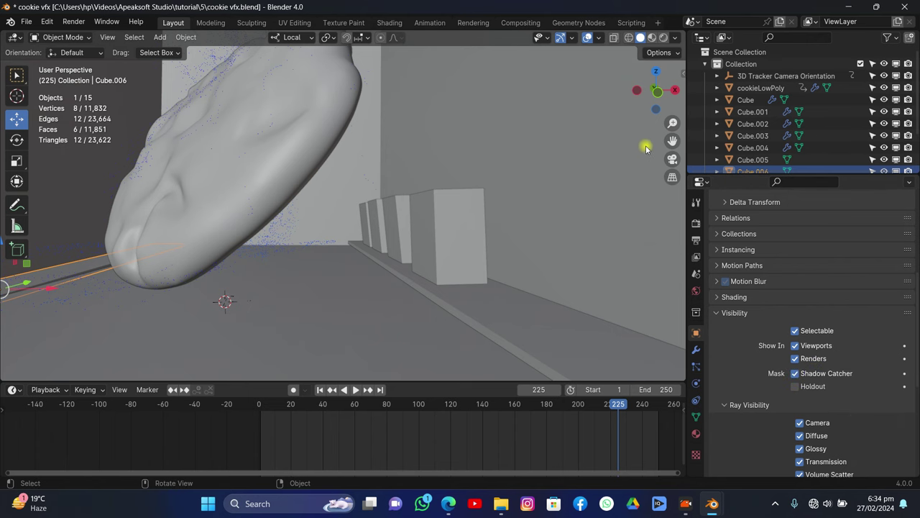
pyautogui.moveTo(345, 215); pyautogui.dragTo(468, 154, button='middle')
pyautogui.press('r')
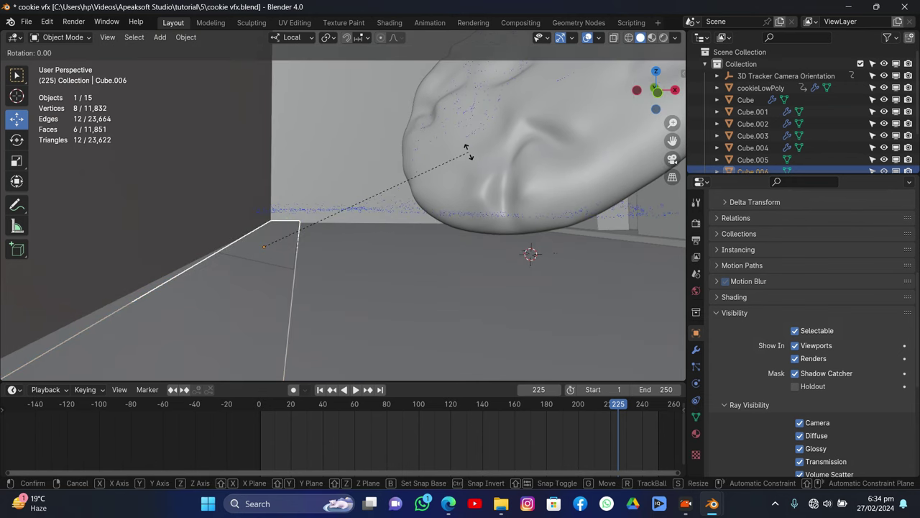
pyautogui.press('x')
pyautogui.click(301, 211)
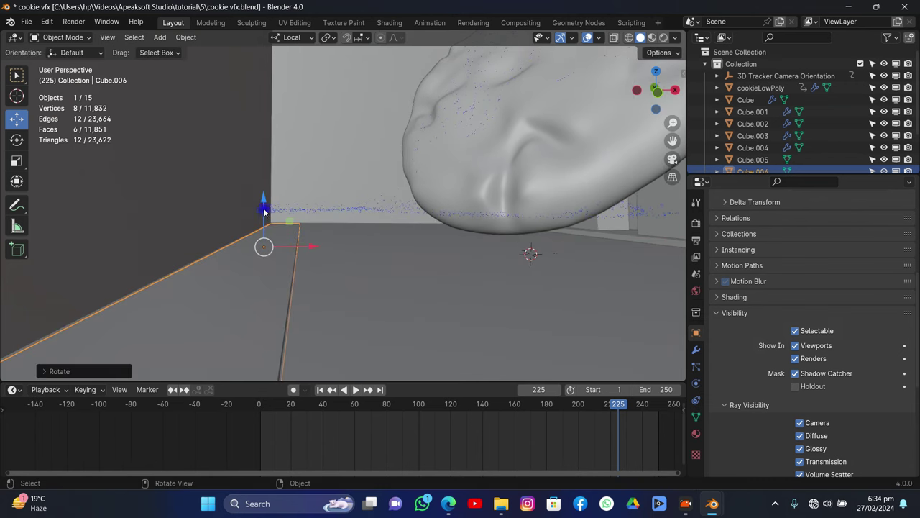
pyautogui.moveTo(264, 210); pyautogui.dragTo(259, 202)
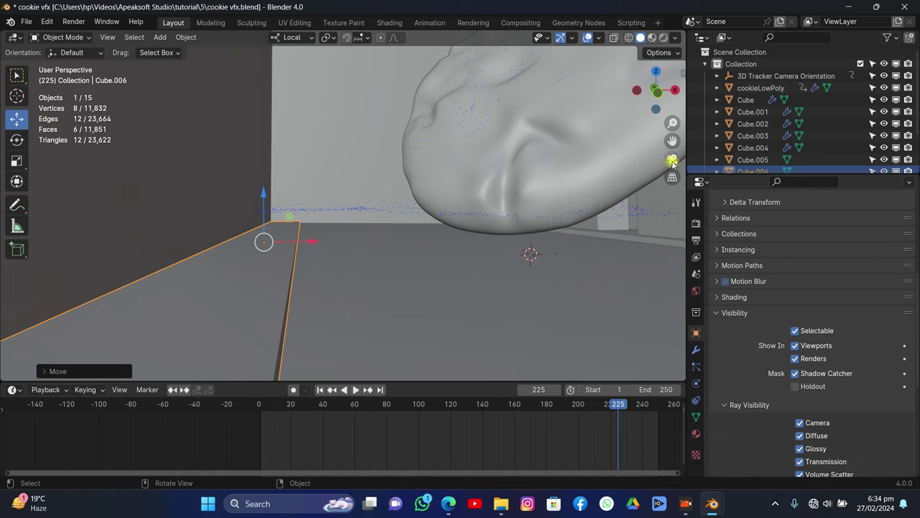
# - Check through the camera, nudge Cube.006 slightly along Z, and save cookie vfx.blend
pyautogui.click(672, 160)
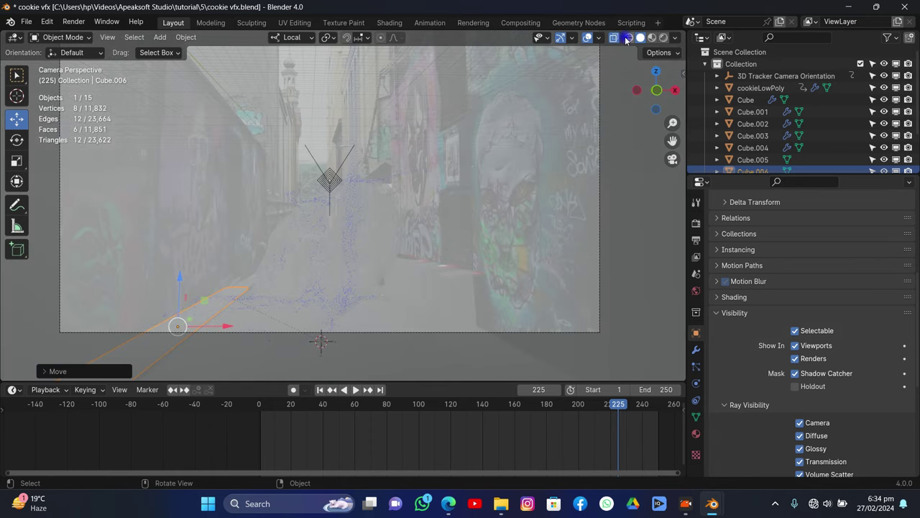
pyautogui.click(629, 39)
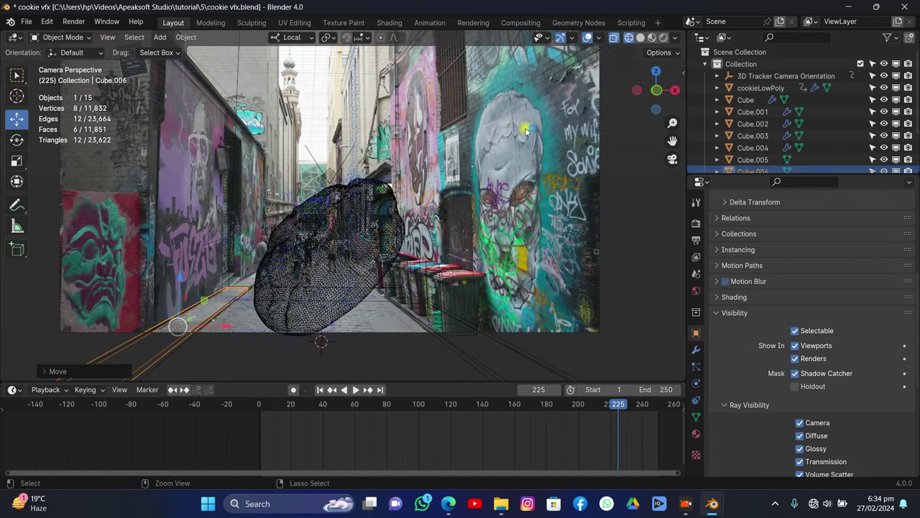
pyautogui.hotkey('ctrl', 's')
pyautogui.moveTo(182, 286); pyautogui.dragTo(175, 279)
pyautogui.hotkey('ctrl', 's')
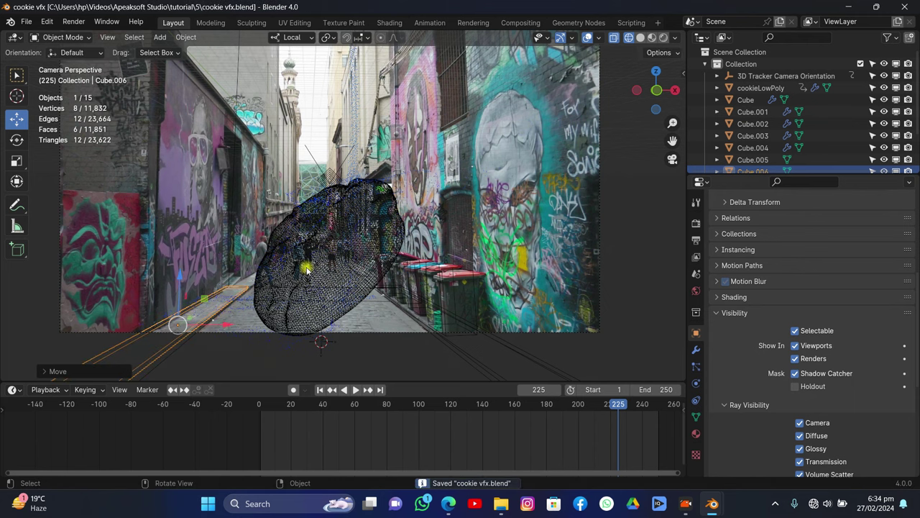
pyautogui.scroll(-2, 532, 195)
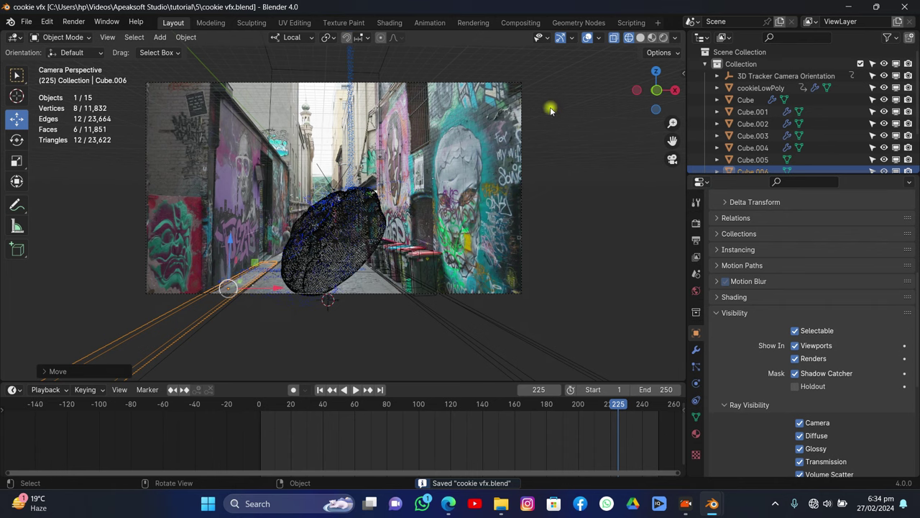
# - Select the Cube fluid domain and set its Resolution Divisions to 140
pyautogui.moveTo(651, 92); pyautogui.dragTo(472, 134)
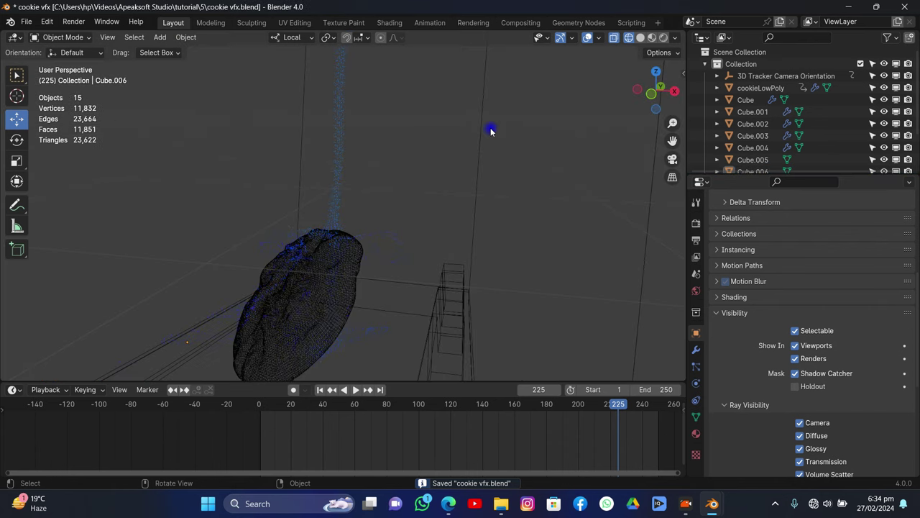
pyautogui.click(482, 140)
pyautogui.click(696, 382)
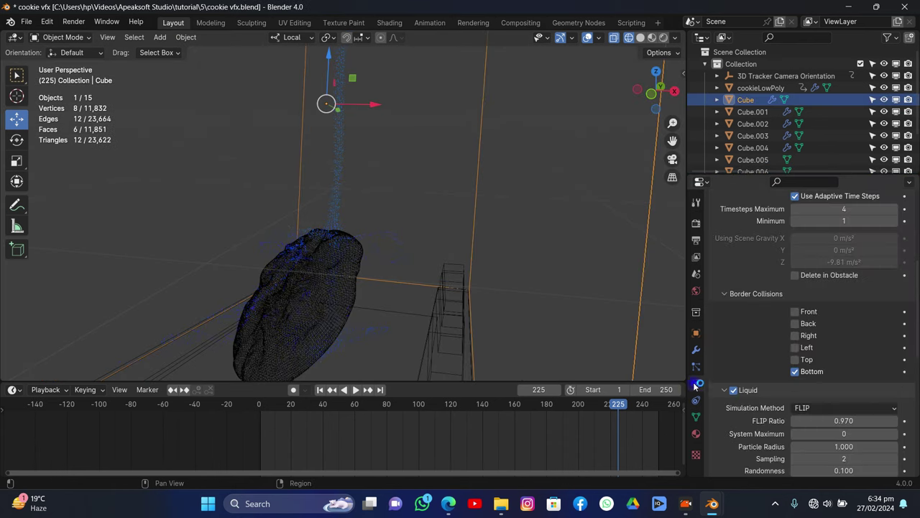
pyautogui.scroll(-3, 784, 343)
pyautogui.scroll(-6, 786, 343)
pyautogui.scroll(15, 797, 302)
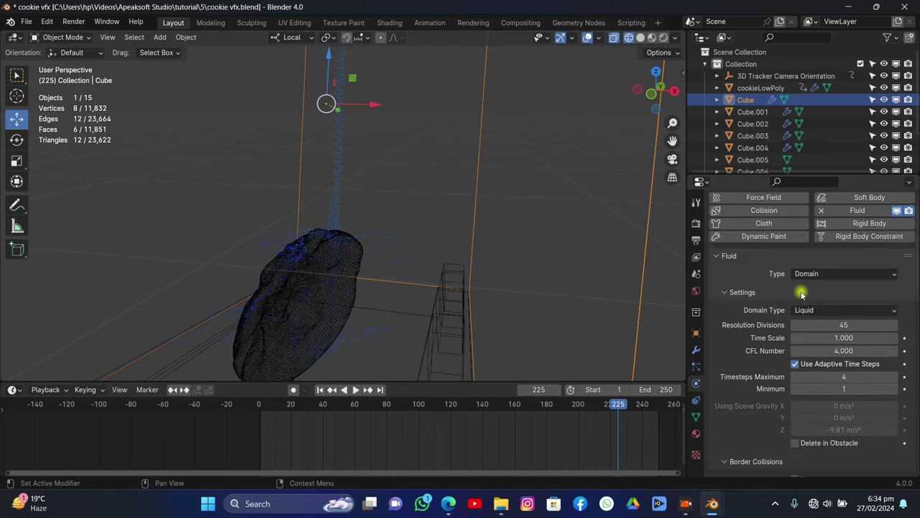
pyautogui.click(836, 324)
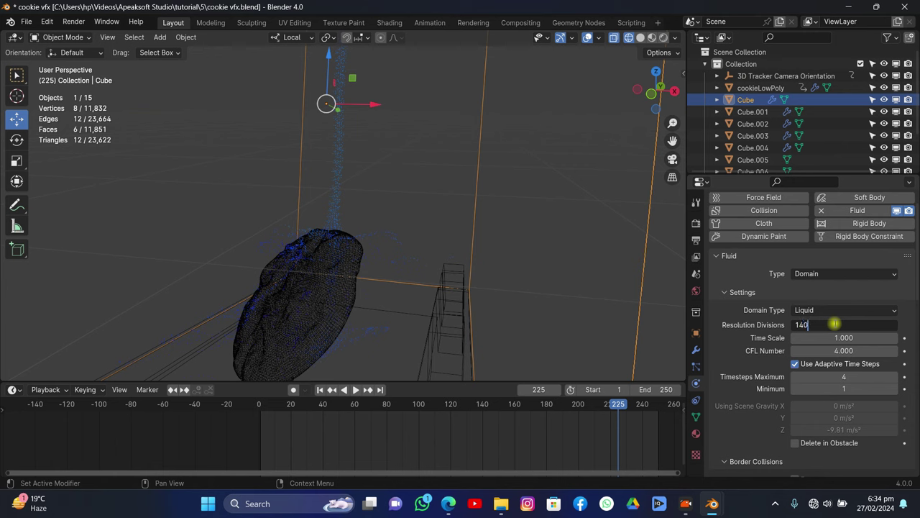
pyautogui.press('Return')
pyautogui.scroll(-10, 795, 291)
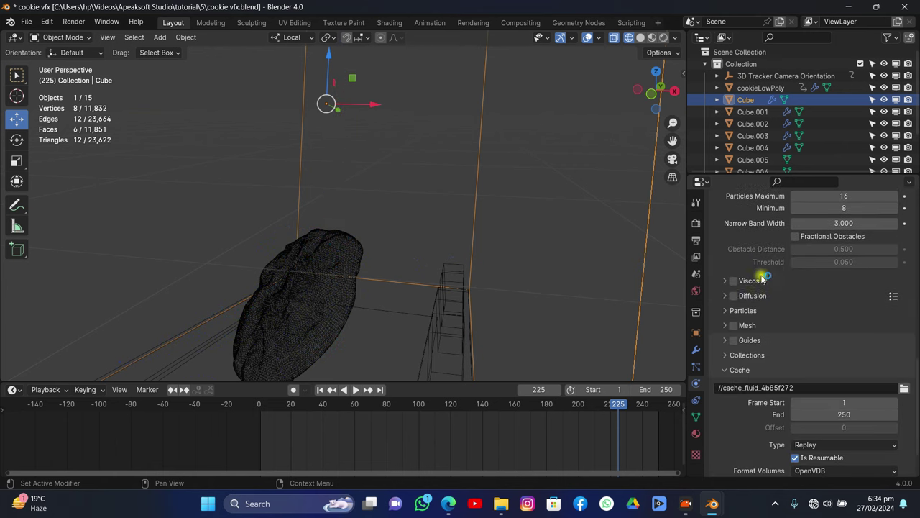
pyautogui.scroll(-2, 758, 317)
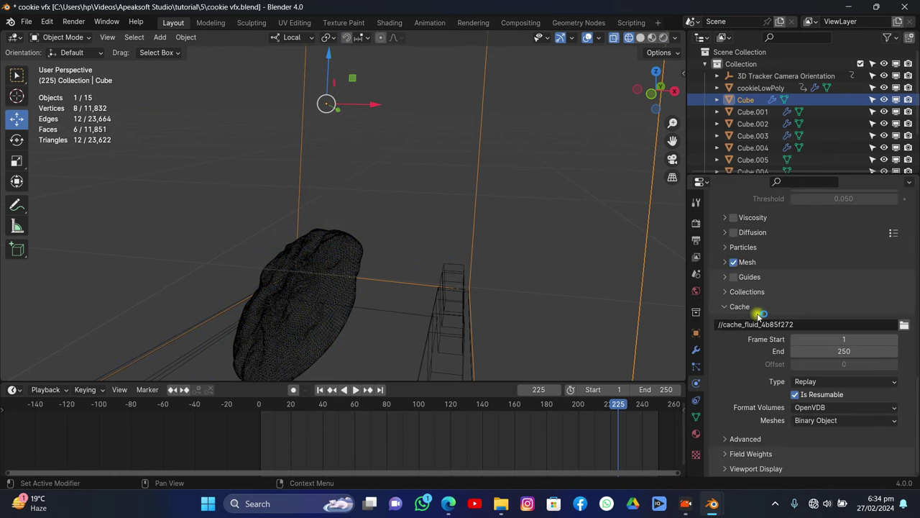
# - Set the fluid cache type to All, save, and start Bake All
pyautogui.hotkey('ctrl', 's')
pyautogui.click(834, 382)
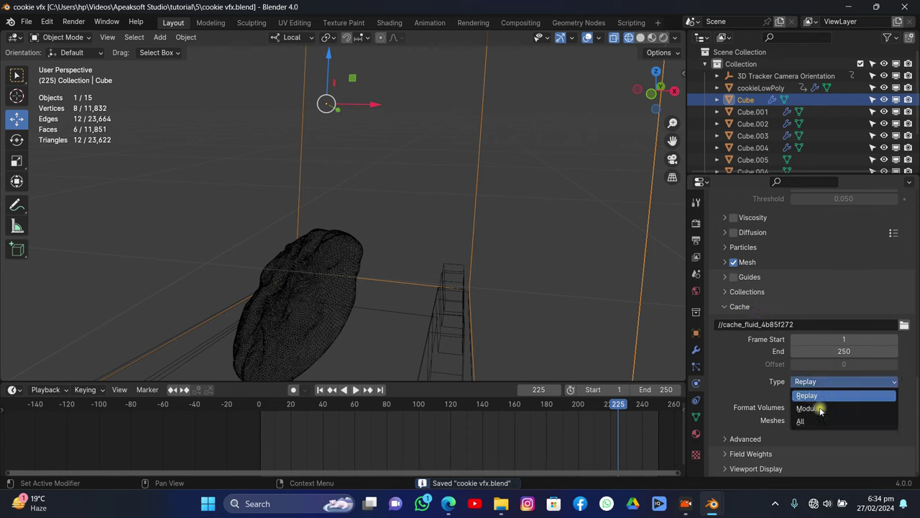
pyautogui.click(818, 420)
pyautogui.scroll(-1, 768, 372)
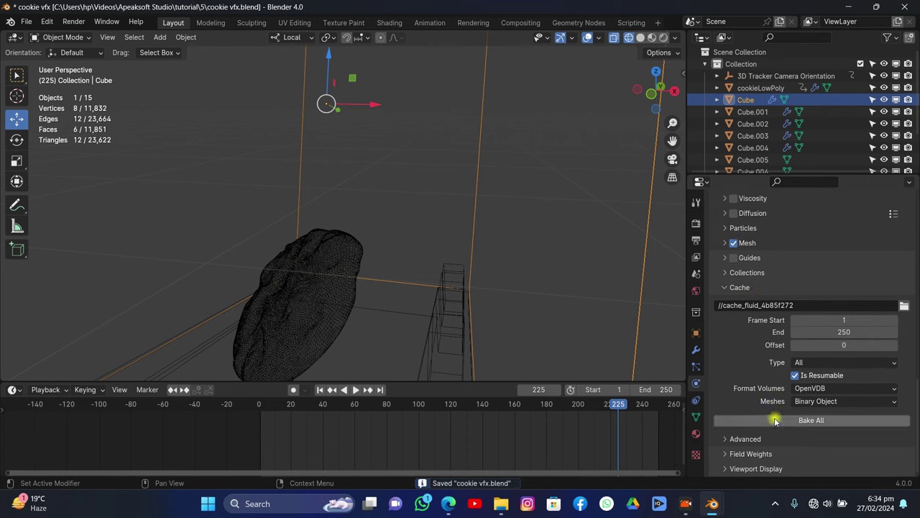
pyautogui.hotkey('ctrl', 's')
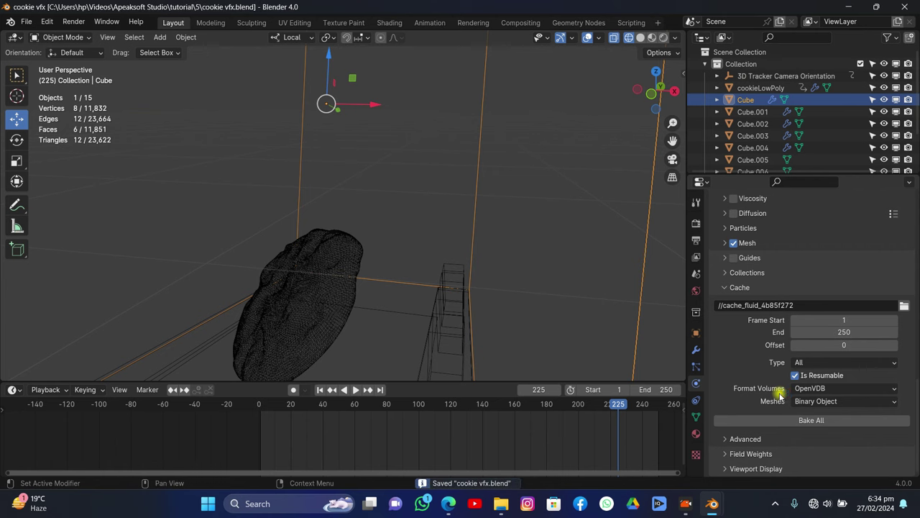
pyautogui.click(777, 417)
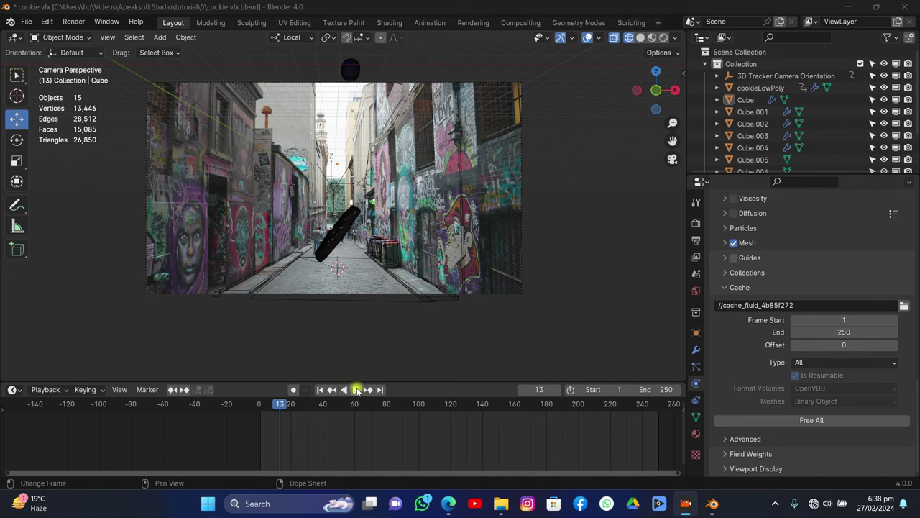
# - Play the baked liquid, replaying from frames 90 and 23 to about 204, then return to frame 1
pyautogui.click(358, 390)
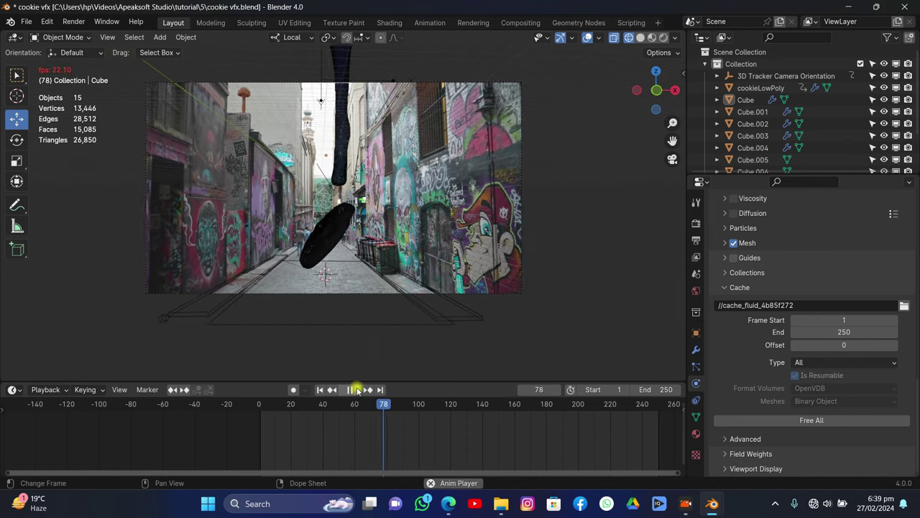
pyautogui.press('space')
pyautogui.scroll(15, 736, 273)
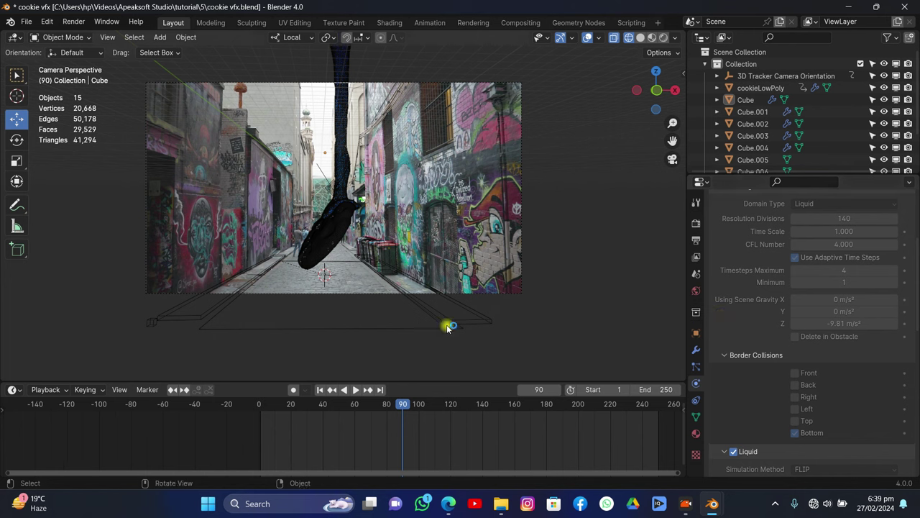
pyautogui.click(355, 390)
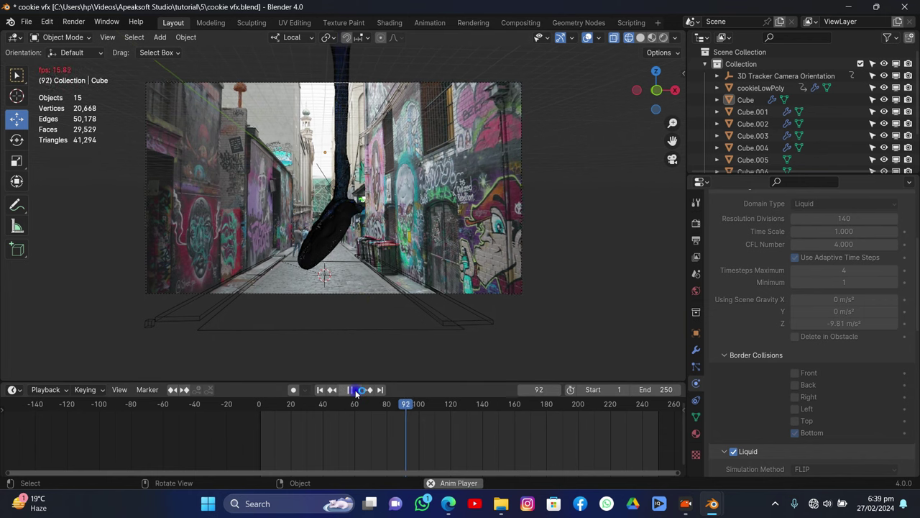
pyautogui.click(354, 389)
pyautogui.moveTo(327, 404); pyautogui.dragTo(296, 403)
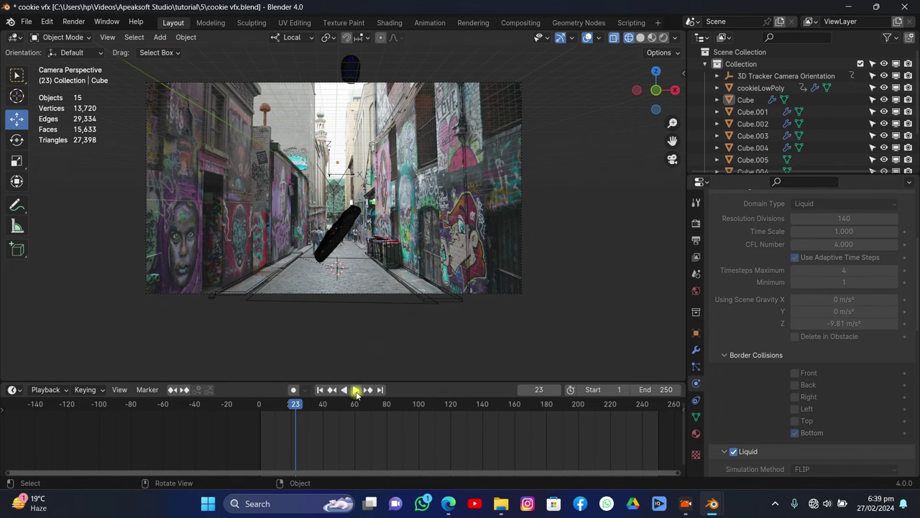
pyautogui.click(356, 389)
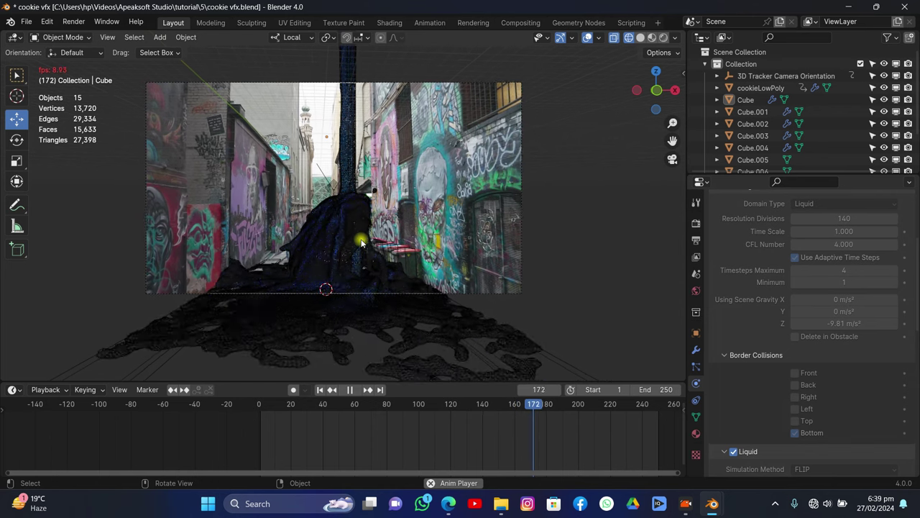
pyautogui.click(348, 390)
pyautogui.click(339, 145)
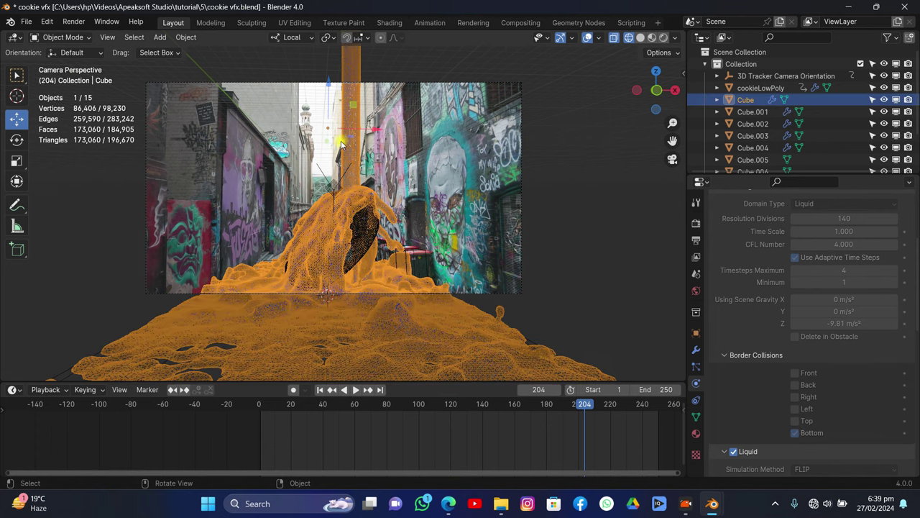
pyautogui.click(317, 390)
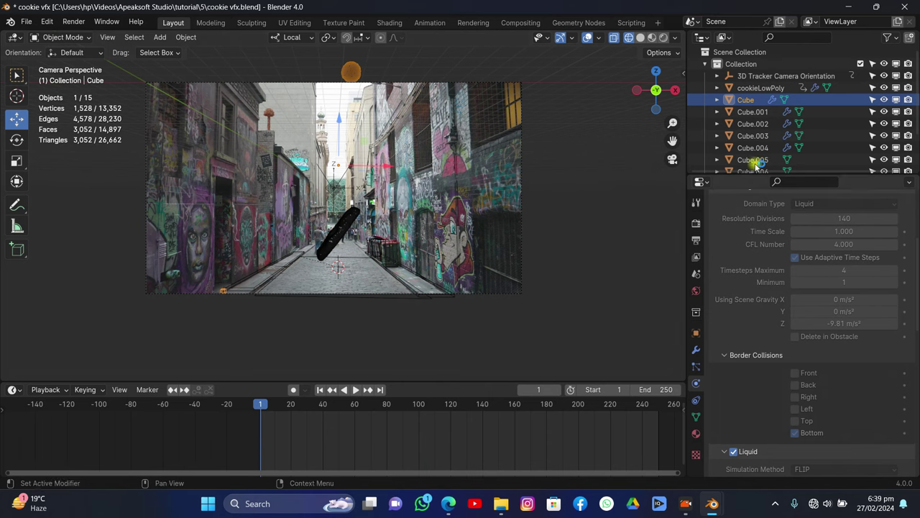
# - Free All to clear the old bake and limit border collisions to Right, Left, Top, Bottom
pyautogui.scroll(-15, 759, 439)
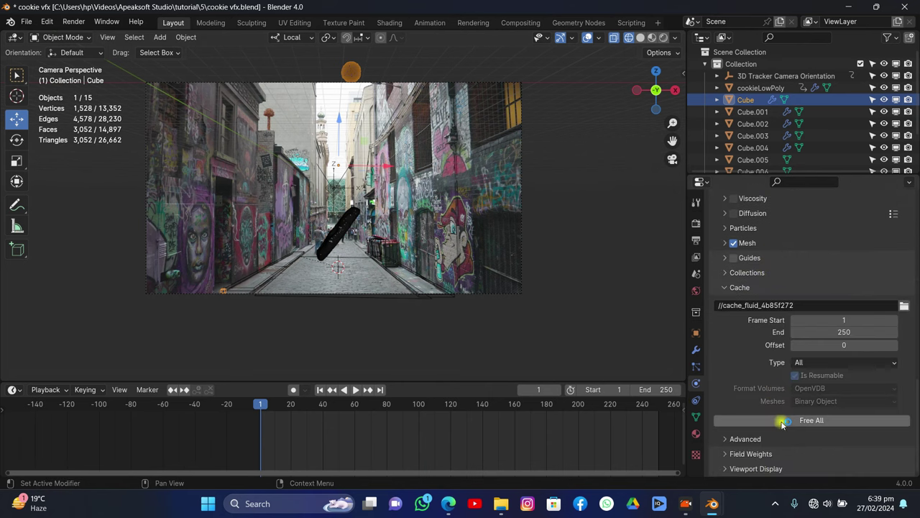
pyautogui.click(782, 421)
pyautogui.scroll(10, 757, 249)
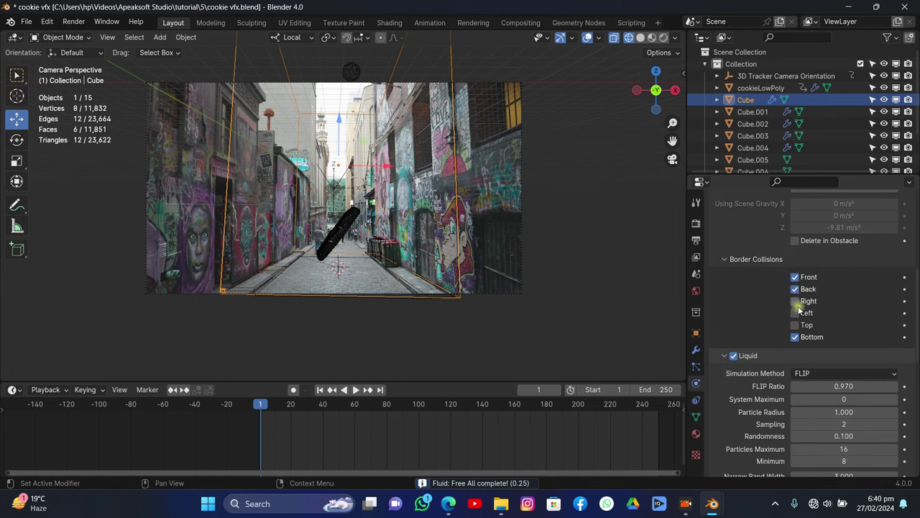
pyautogui.scroll(-8, 748, 316)
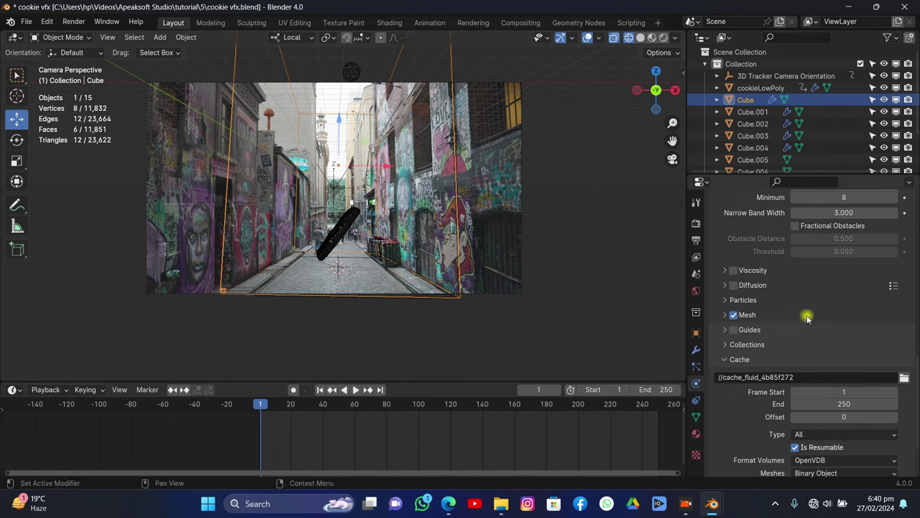
pyautogui.scroll(3, 808, 312)
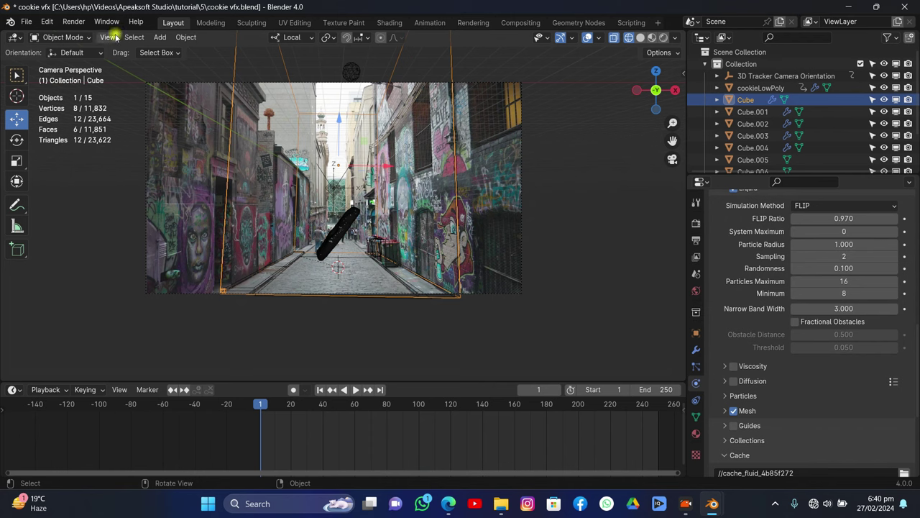
pyautogui.scroll(4, 776, 280)
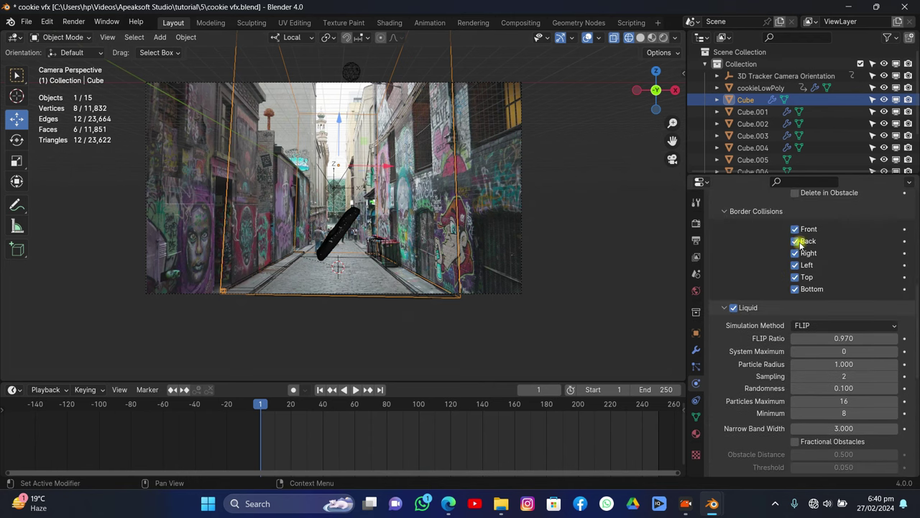
# - Check the domain box from the Front viewpoint and save cookie vfx.blend
pyautogui.click(106, 37)
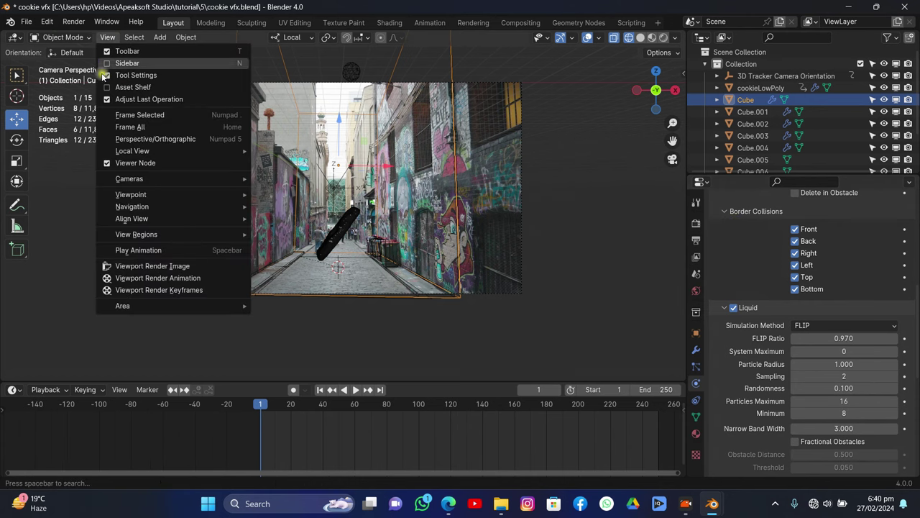
pyautogui.moveTo(138, 193)
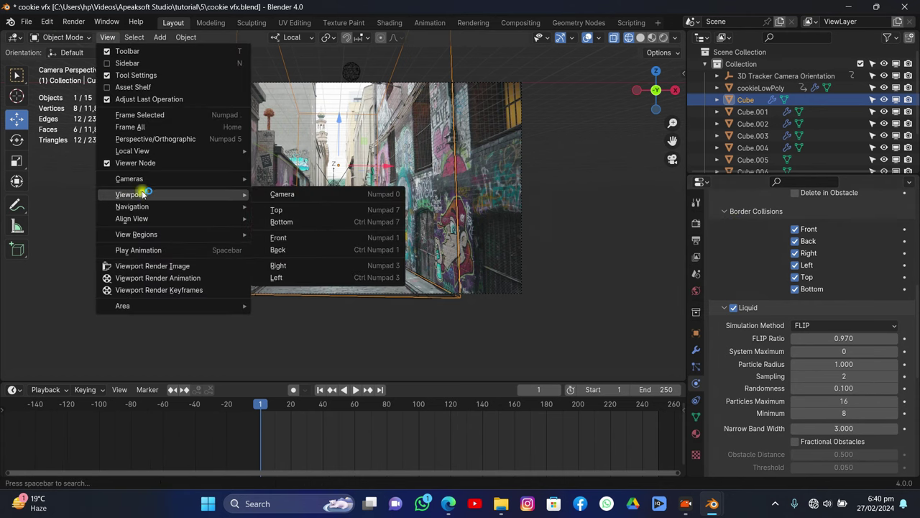
pyautogui.click(289, 238)
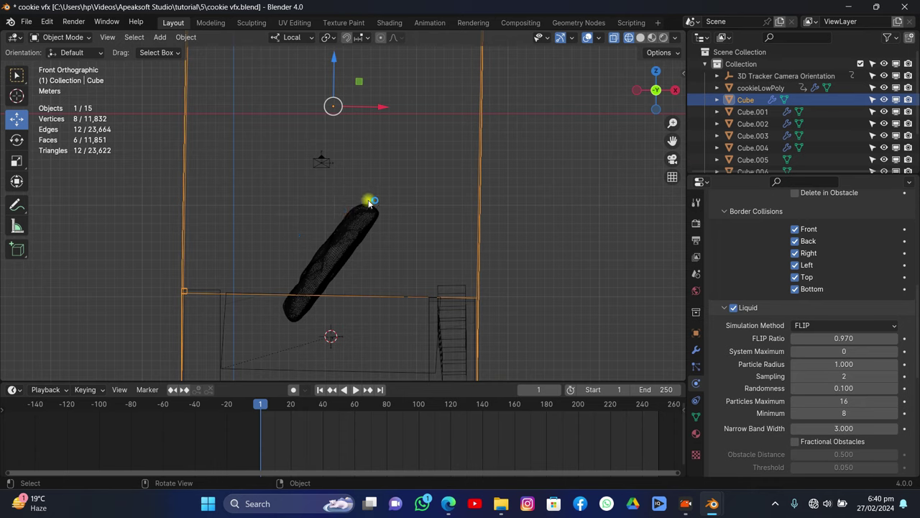
pyautogui.moveTo(656, 90)
pyautogui.mouseDown()
pyautogui.moveTo(644, 97)
pyautogui.moveTo(653, 92)
pyautogui.mouseUp()
pyautogui.scroll(-5, 448, 176)
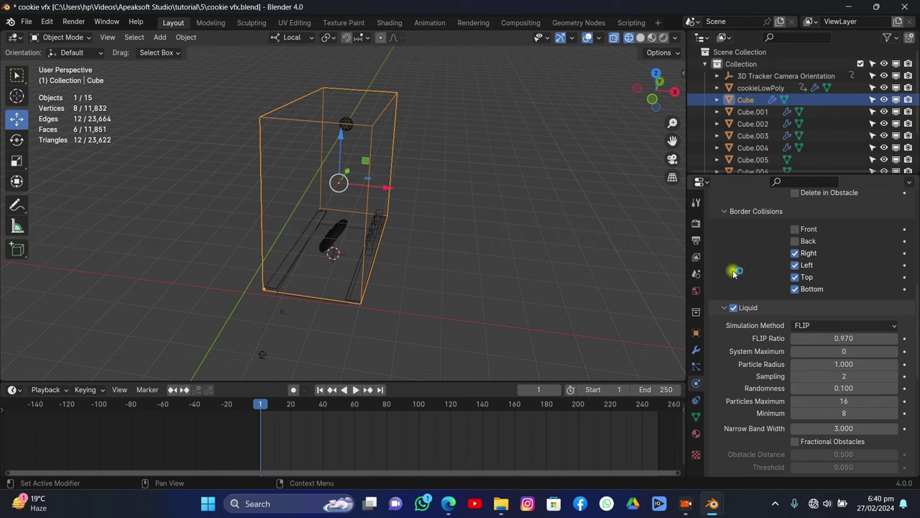
pyautogui.click(26, 21)
pyautogui.click(34, 97)
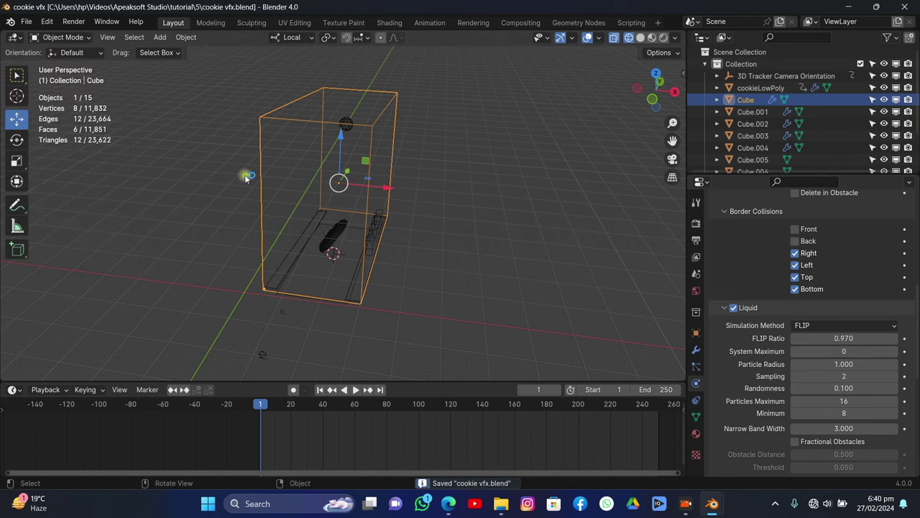
pyautogui.scroll(-10, 723, 284)
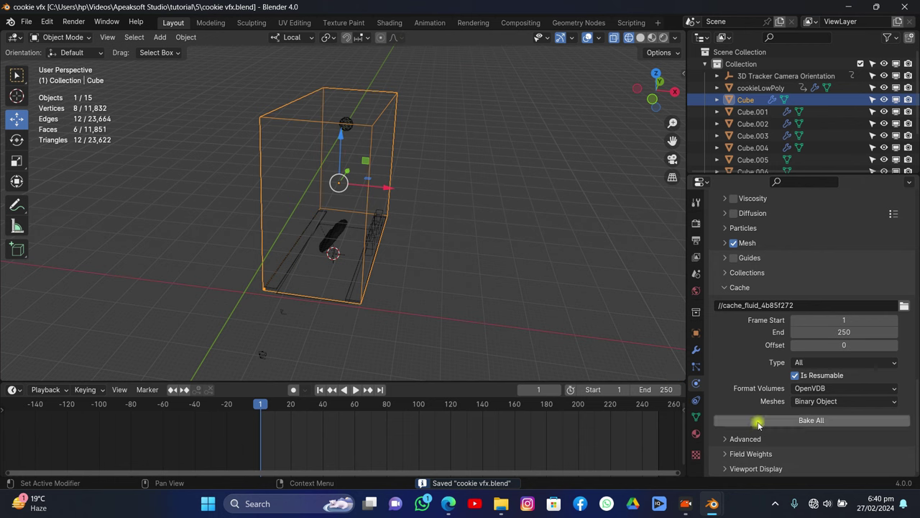
# - Rebake all the liquid, stop playback at frame 133, and save cookie vfx.blend
pyautogui.click(759, 422)
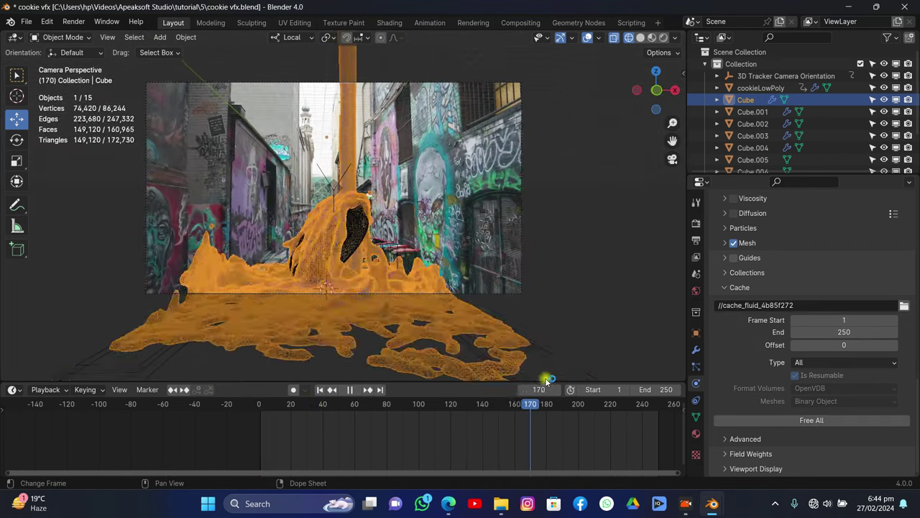
pyautogui.press('Escape')
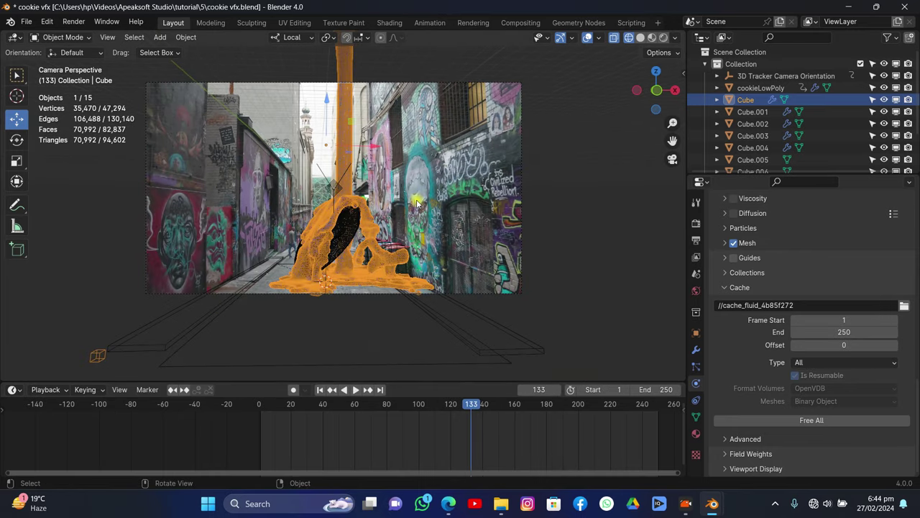
pyautogui.hotkey('ctrl', 's')
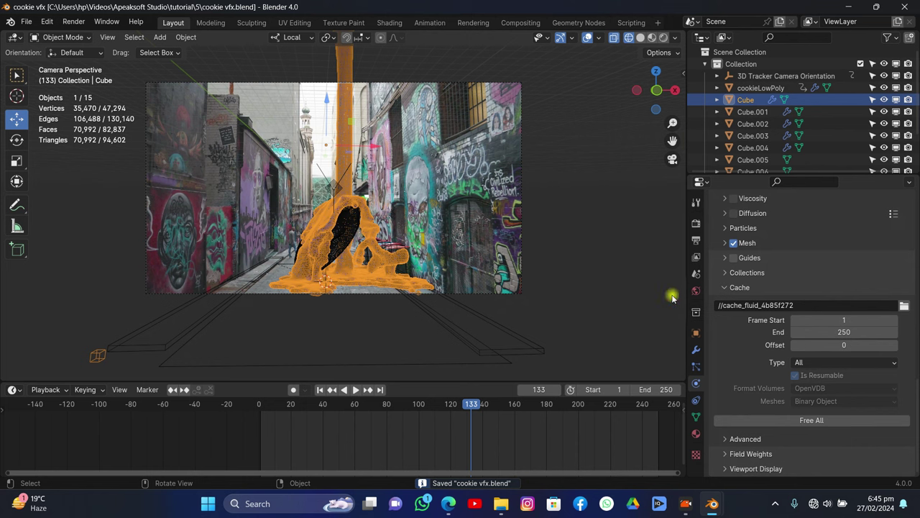
# - Set the world colour to the stuttgart_suburbs_2k.exr environment texture and save the file
pyautogui.click(695, 291)
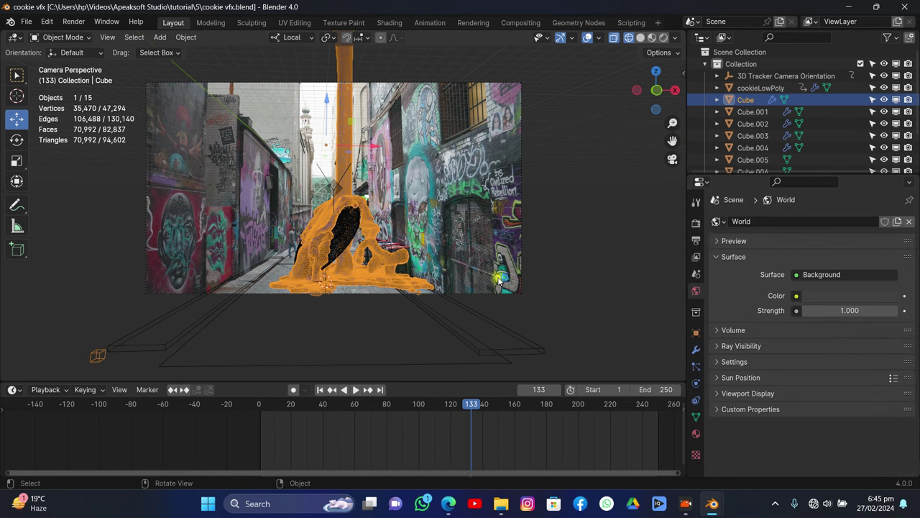
pyautogui.click(796, 296)
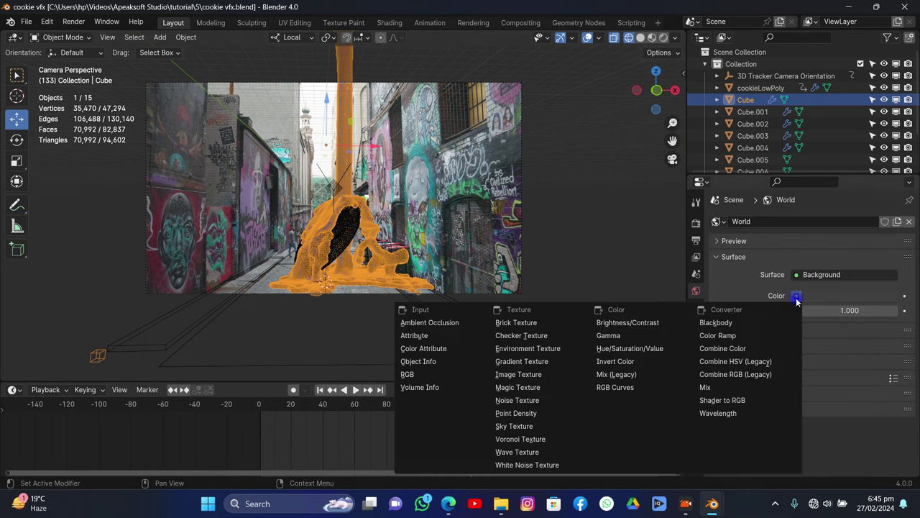
pyautogui.click(536, 353)
pyautogui.click(868, 310)
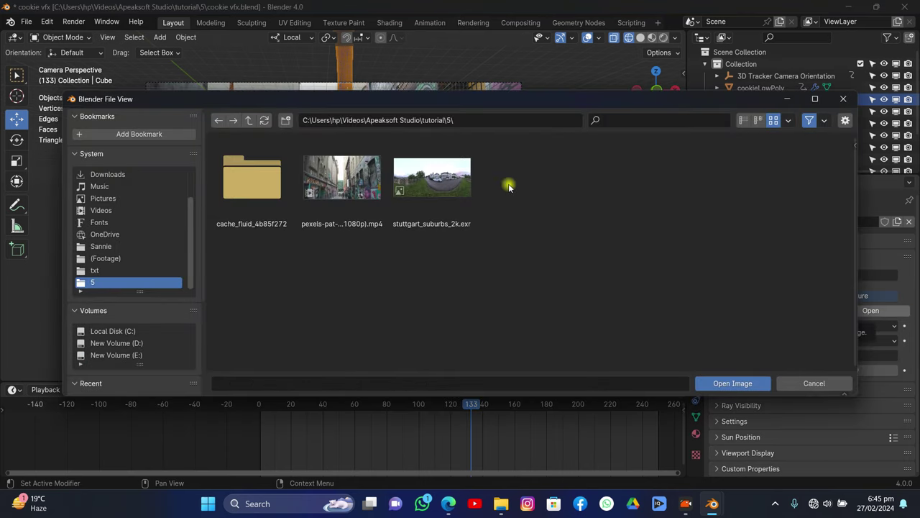
pyautogui.doubleClick(432, 180)
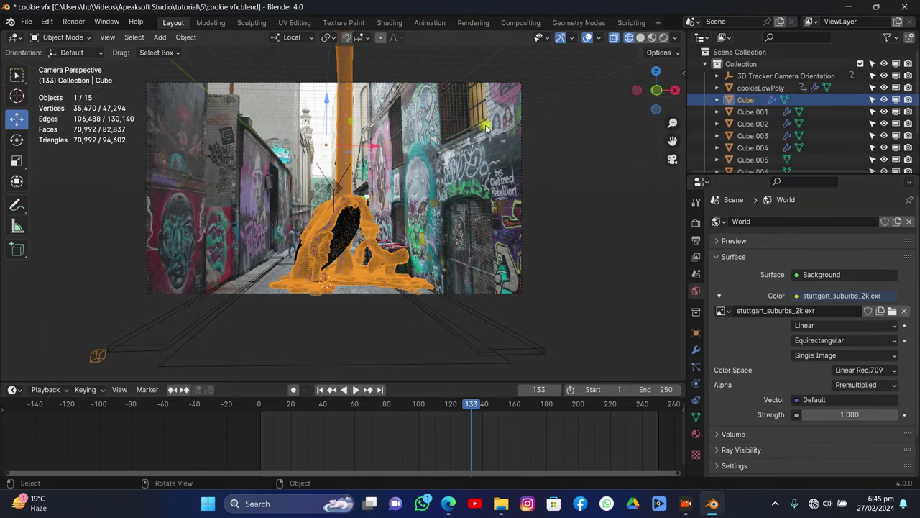
pyautogui.hotkey('ctrl', 's')
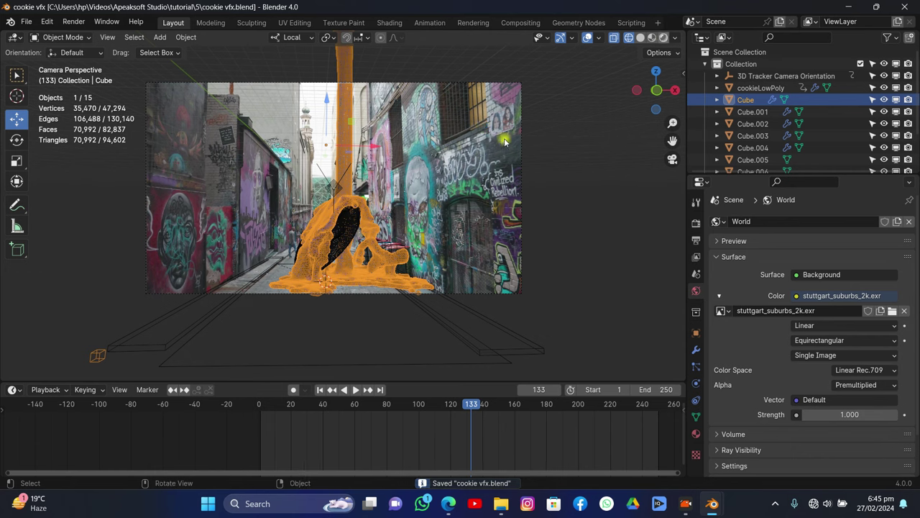
# - Preview in rendered shading, deselect the fluid, and fill the viewport with the camera frame
pyautogui.press('z')
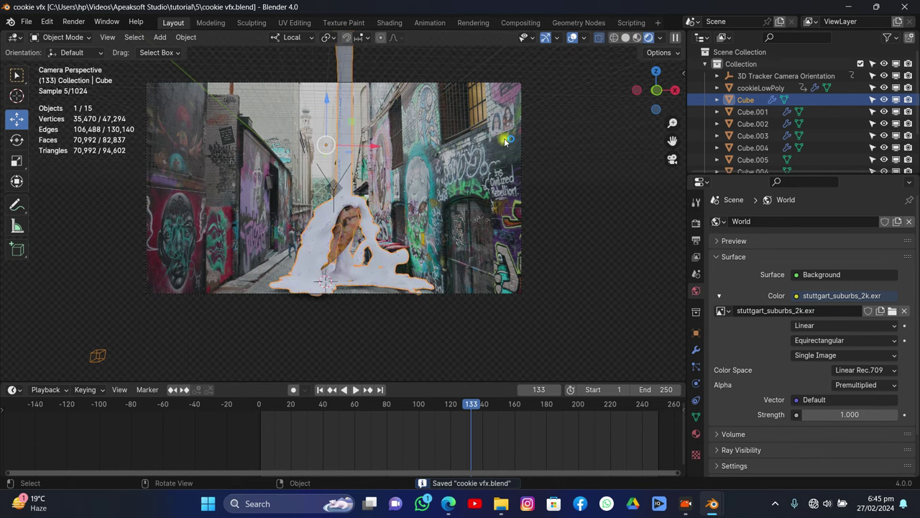
pyautogui.click(573, 38)
pyautogui.click(572, 38)
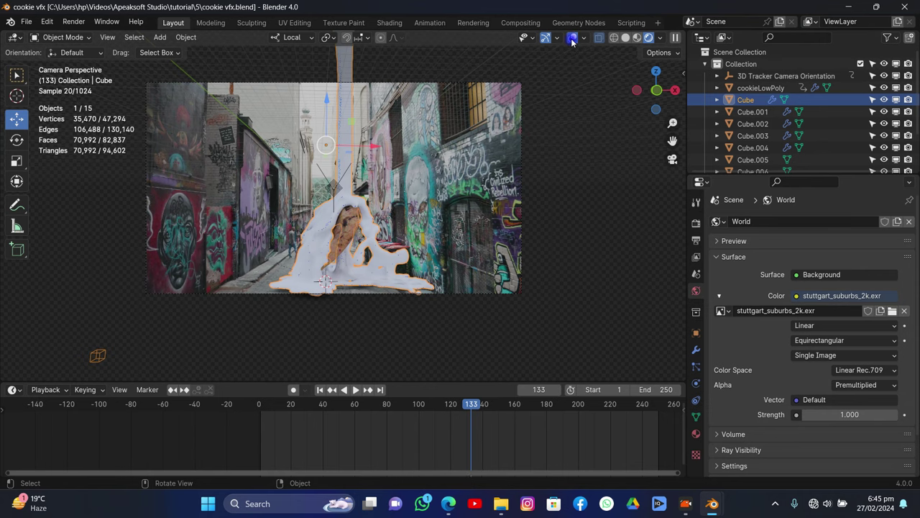
pyautogui.click(473, 139)
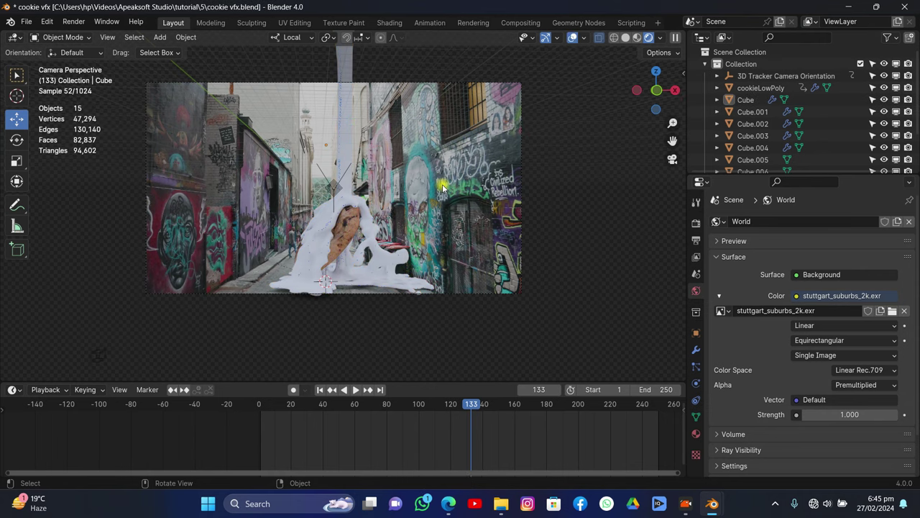
pyautogui.scroll(5, 443, 188)
pyautogui.keyDown('shift'); pyautogui.moveTo(443, 188); pyautogui.dragTo(453, 98, button='middle'); pyautogui.keyUp('shift')
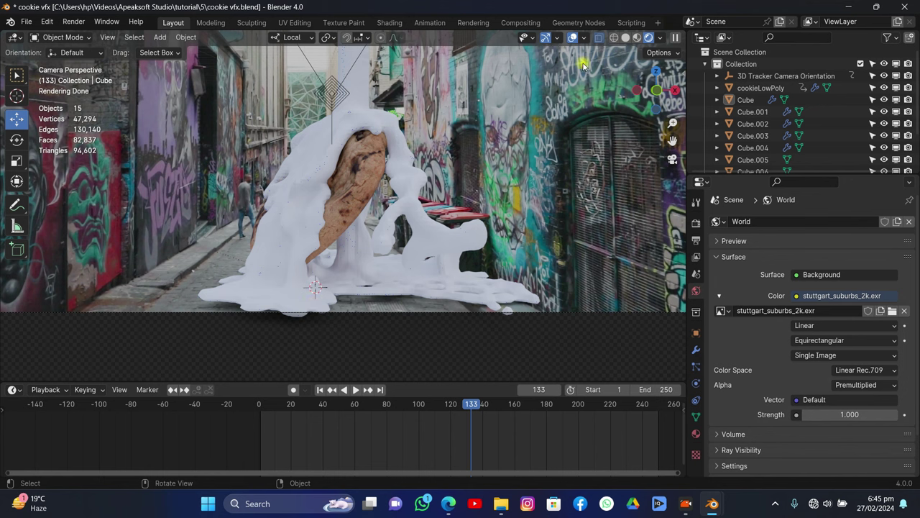
# - In solid shading, move Track Solid 1 0.53 m along its local Y axis
pyautogui.click(614, 38)
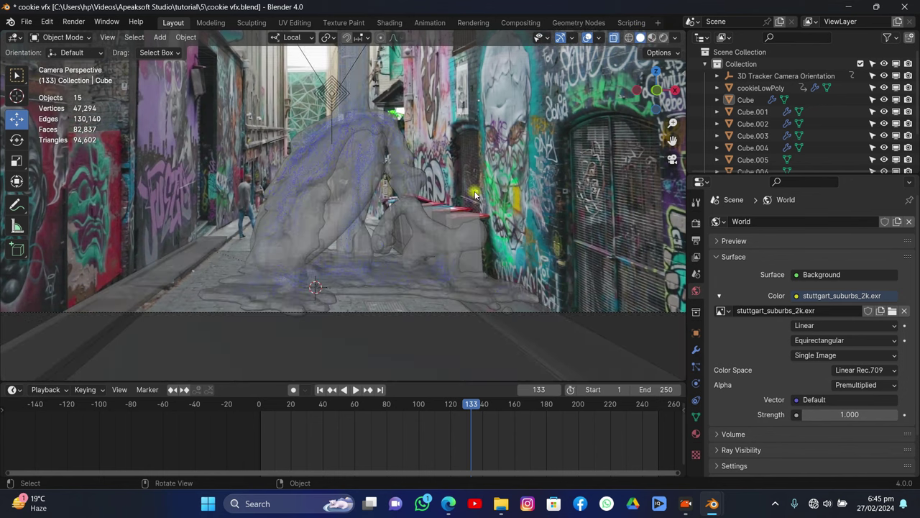
pyautogui.click(640, 37)
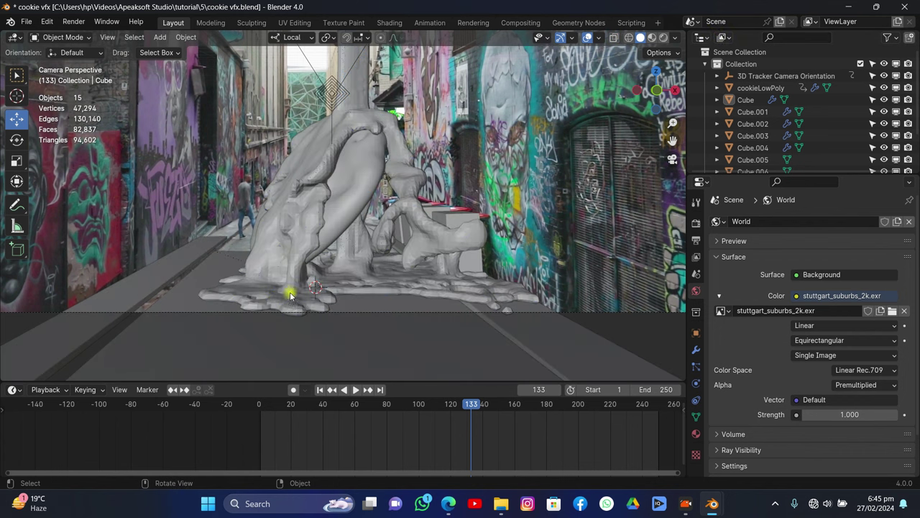
pyautogui.scroll(-3, 733, 119)
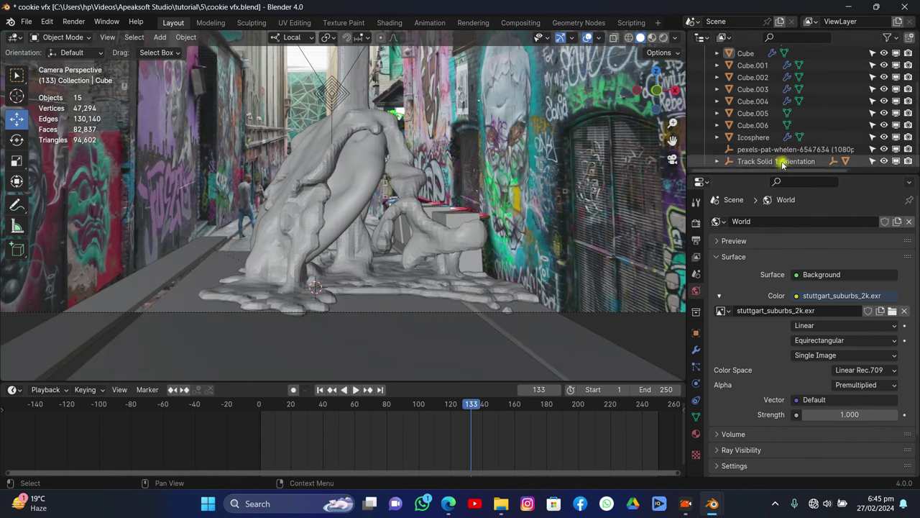
pyautogui.click(717, 161)
pyautogui.click(709, 161)
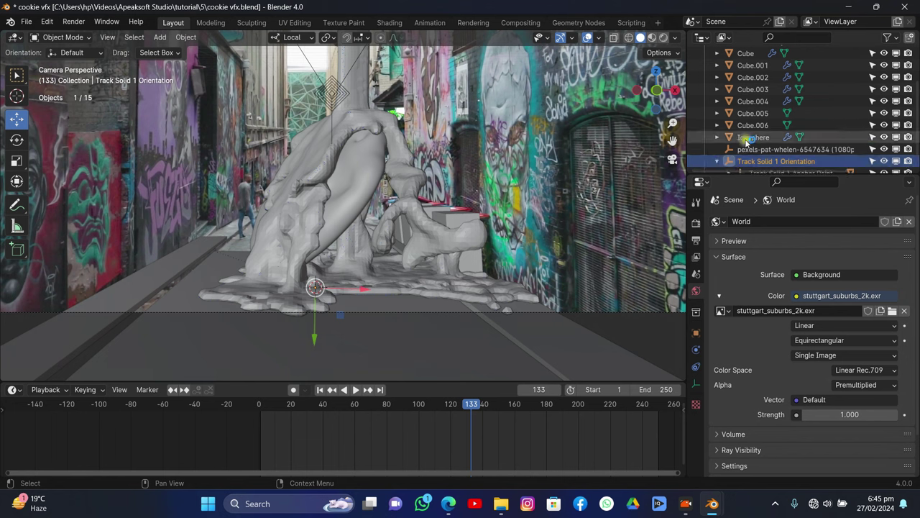
pyautogui.scroll(-1, 748, 144)
pyautogui.click(762, 161)
pyautogui.click(729, 161)
pyautogui.scroll(-1, 777, 148)
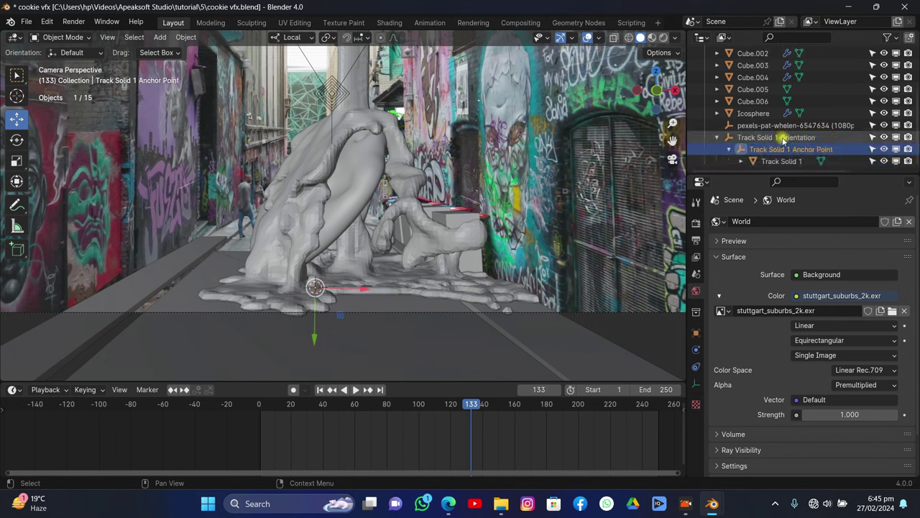
pyautogui.click(781, 161)
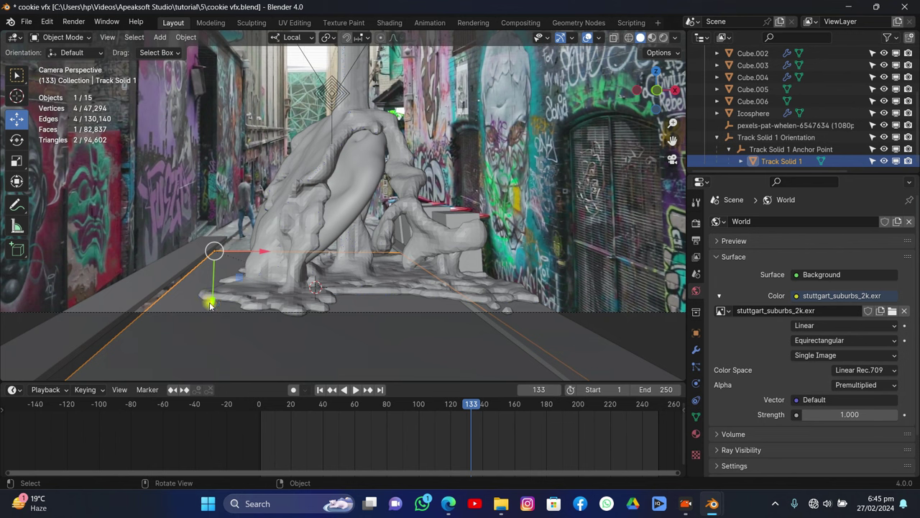
pyautogui.moveTo(208, 303); pyautogui.dragTo(216, 288)
# - Apply Shade Smooth to the fluid Cube
pyautogui.click(295, 216)
pyautogui.rightClick(298, 177)
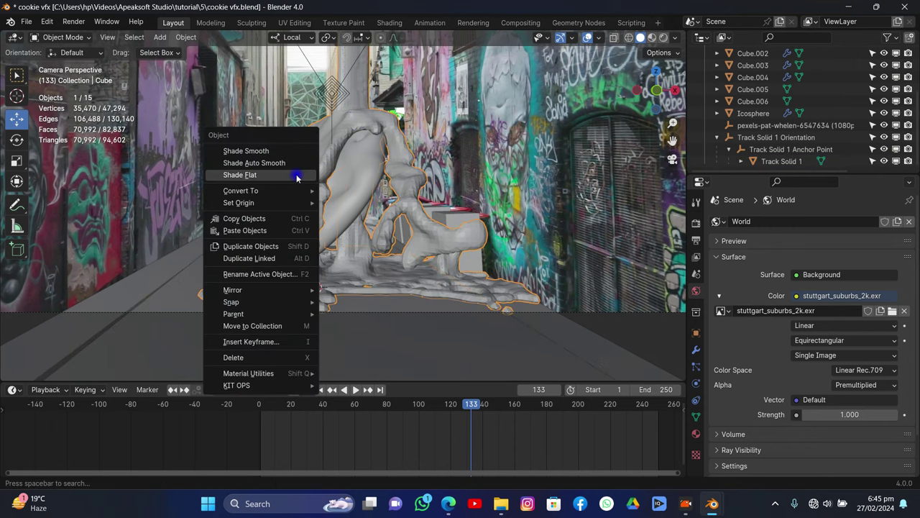
pyautogui.click(285, 151)
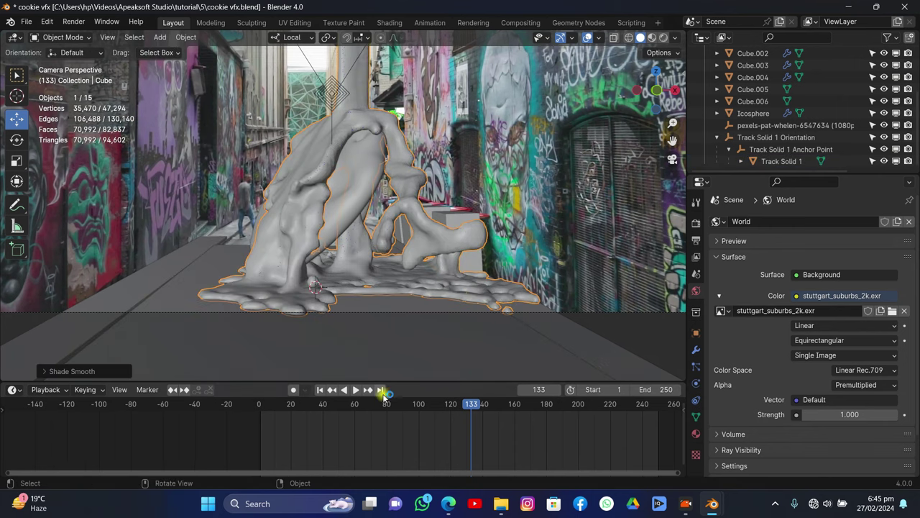
# - Show frame 154 in rendered shading and reselect the fluid object
pyautogui.moveTo(394, 405); pyautogui.dragTo(451, 410)
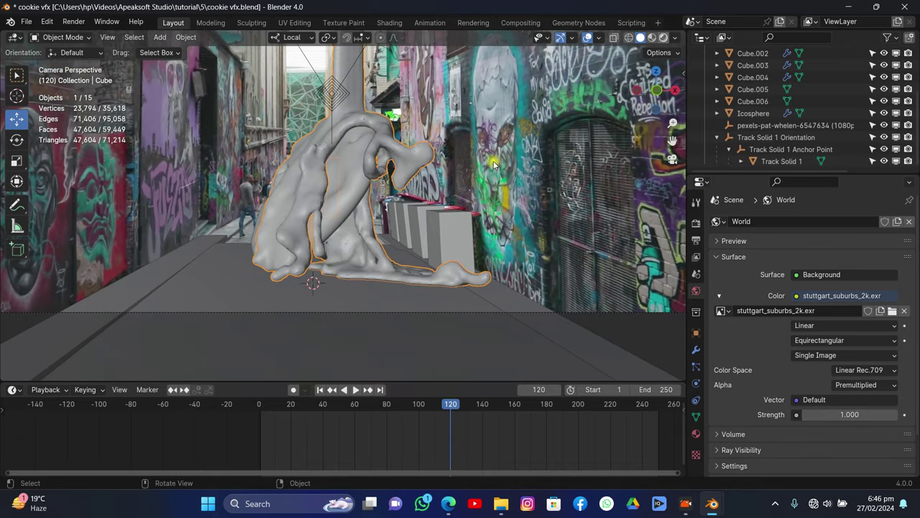
pyautogui.press('z')
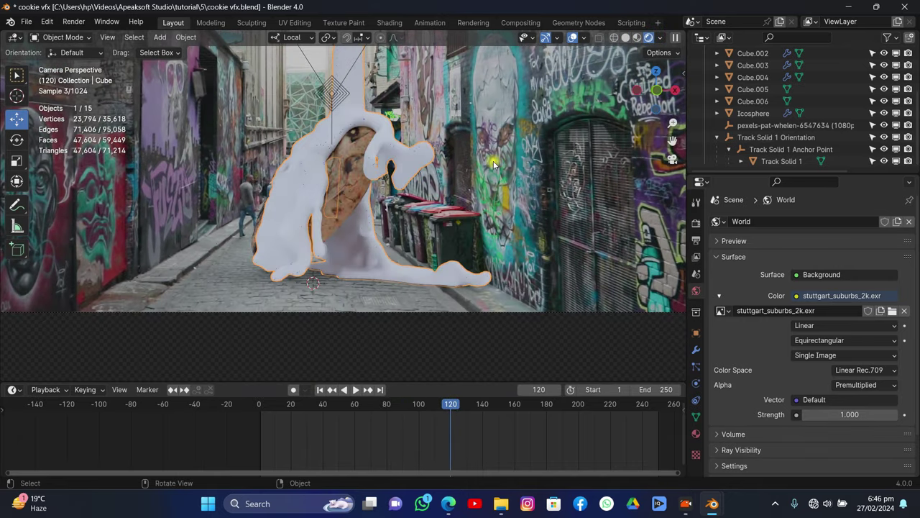
pyautogui.click(493, 147)
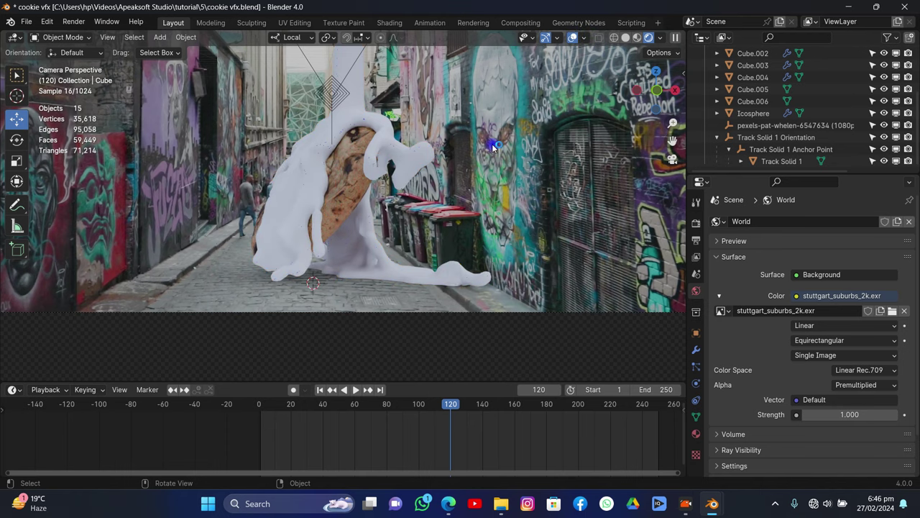
pyautogui.moveTo(451, 402); pyautogui.dragTo(505, 416)
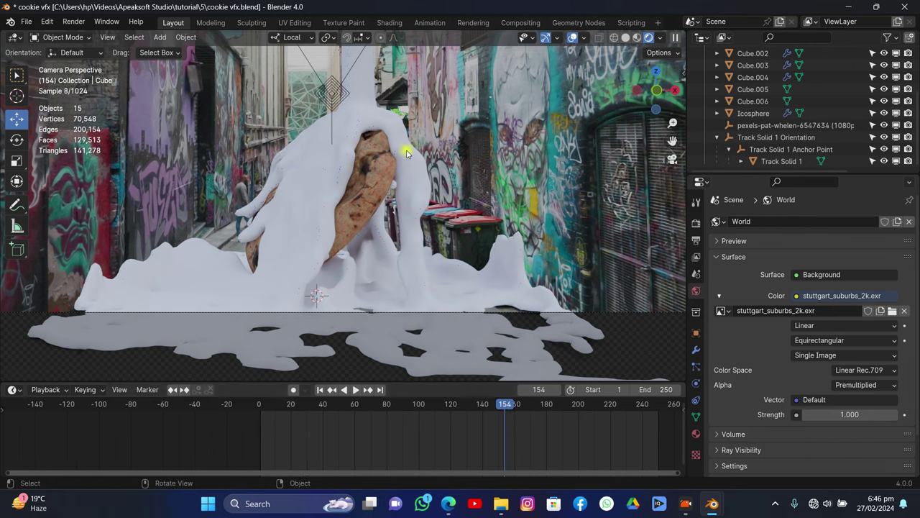
pyautogui.click(400, 132)
# - Give the fluid a new material with a dark chocolate-brown base colour, smooth-shaded
pyautogui.click(696, 433)
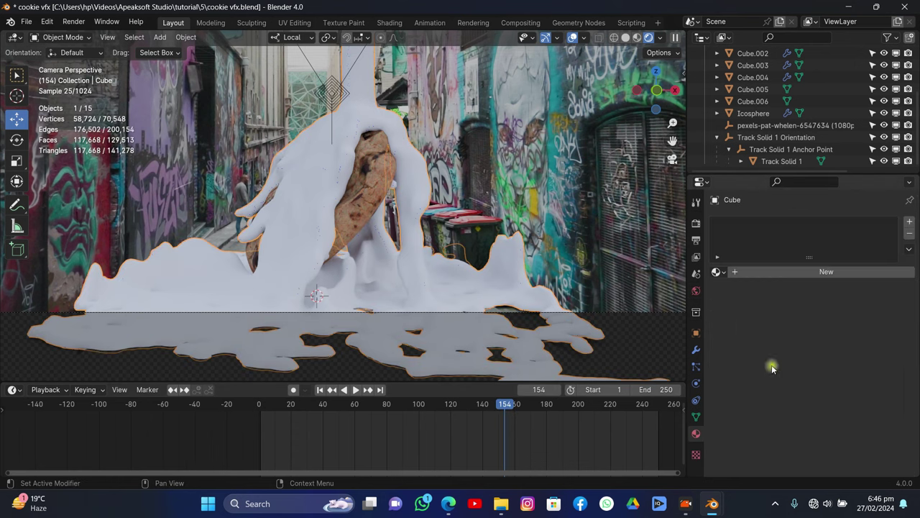
pyautogui.click(795, 269)
pyautogui.click(828, 346)
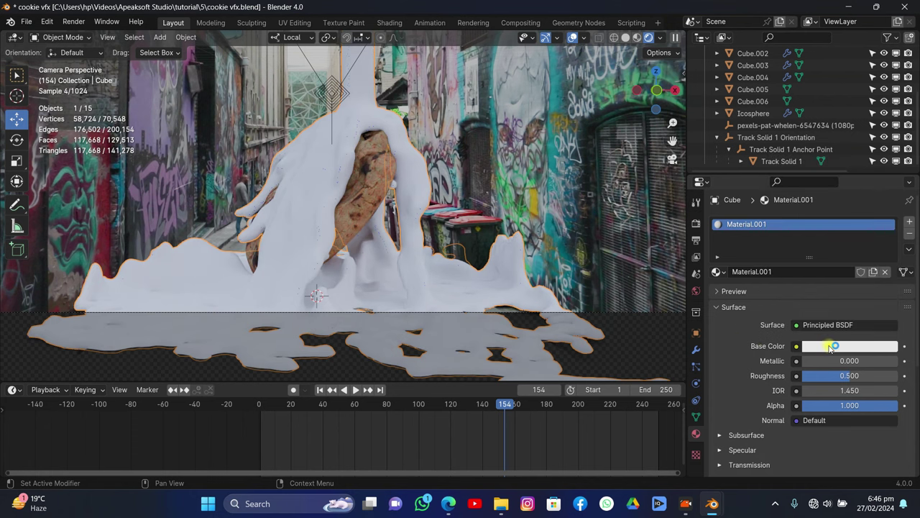
pyautogui.click(827, 346)
pyautogui.moveTo(820, 231); pyautogui.dragTo(813, 235)
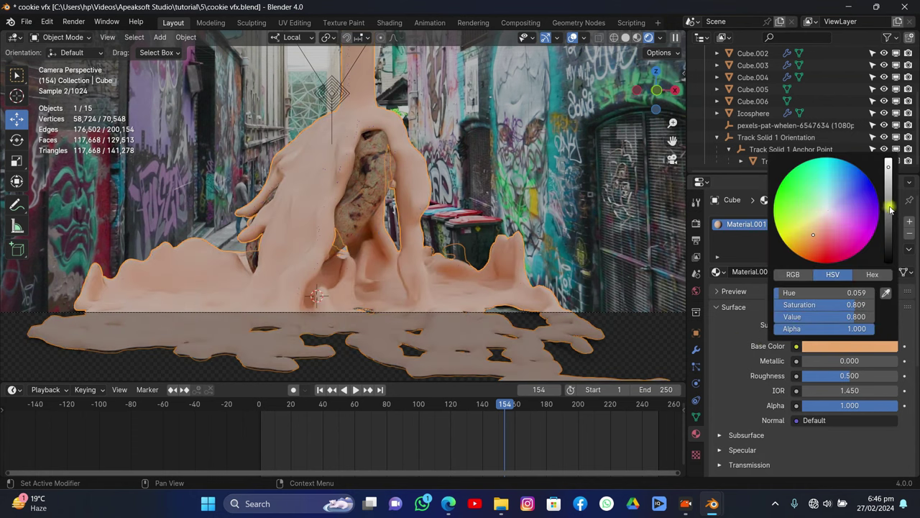
pyautogui.moveTo(890, 208); pyautogui.dragTo(889, 228)
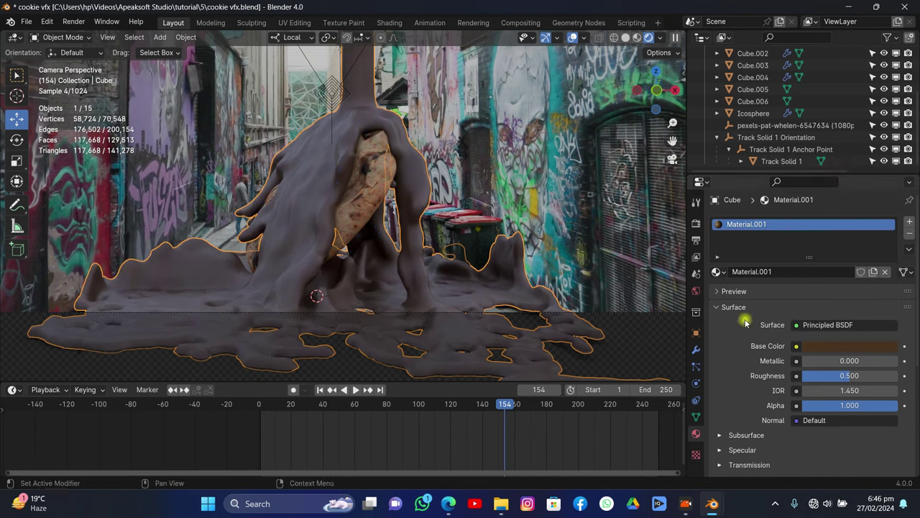
pyautogui.rightClick(422, 105)
pyautogui.press('Return')
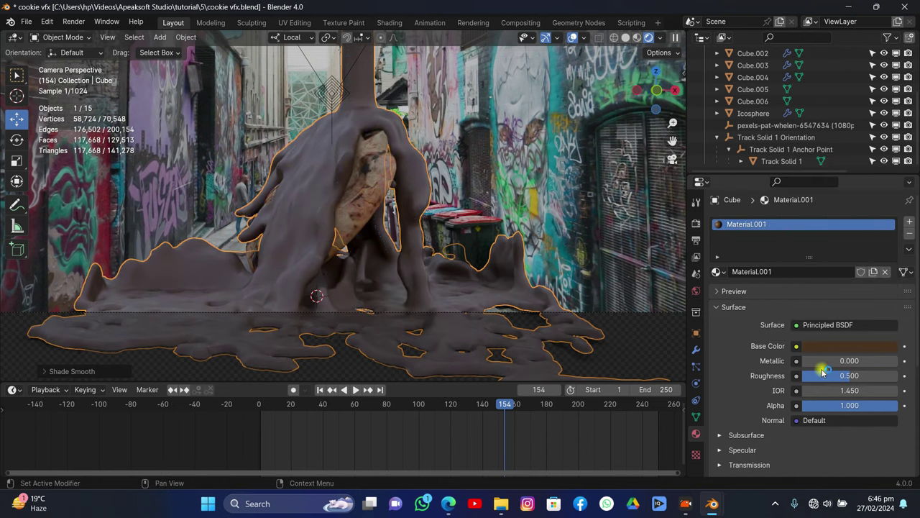
# - Set the material's roughness to 0.351 and subsurface weight to 0.517
pyautogui.moveTo(845, 383); pyautogui.dragTo(837, 382)
pyautogui.click(730, 432)
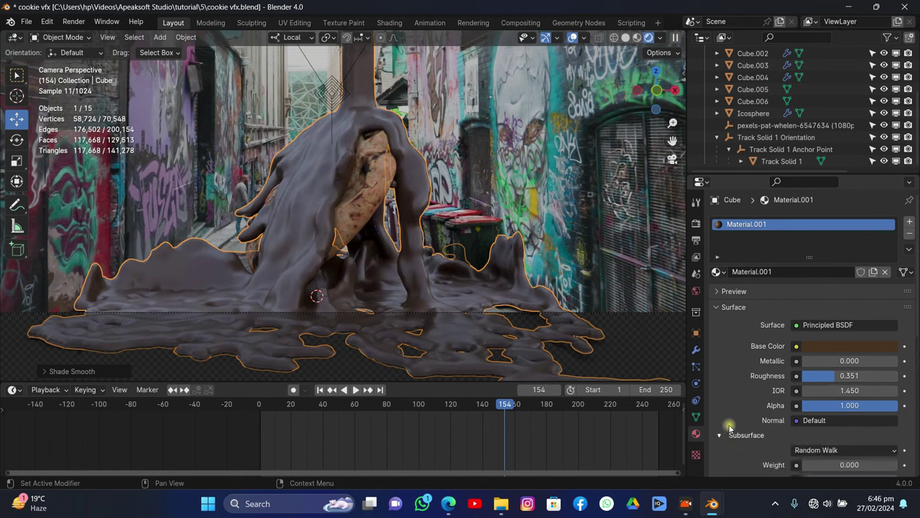
pyautogui.scroll(-4, 730, 427)
pyautogui.moveTo(844, 369); pyautogui.dragTo(851, 369)
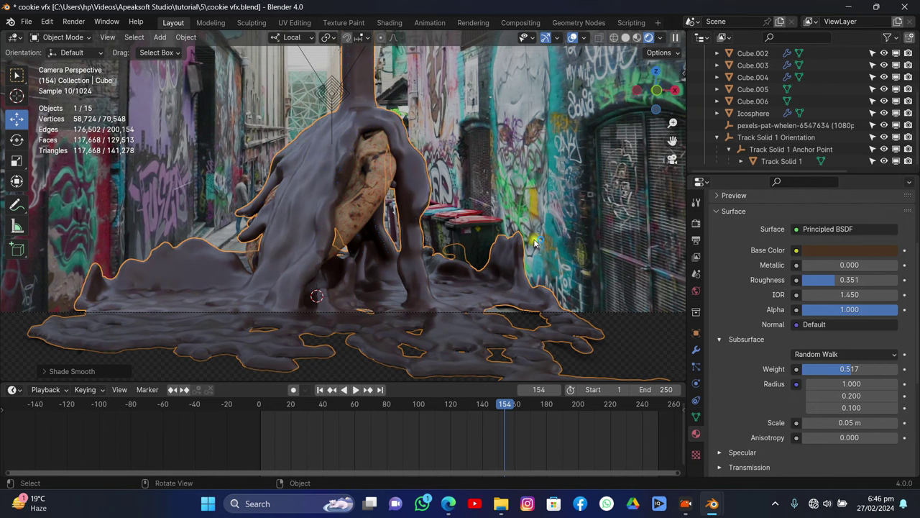
pyautogui.click(521, 138)
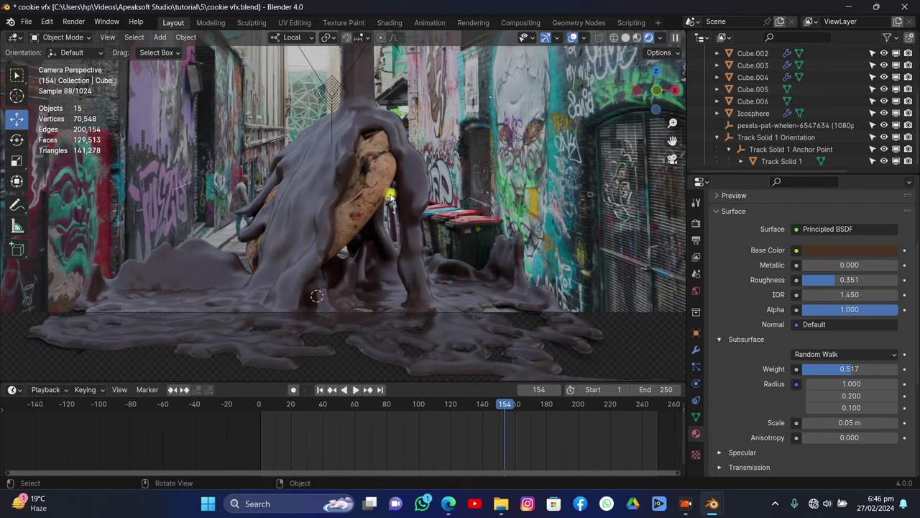
pyautogui.scroll(-3, 391, 196)
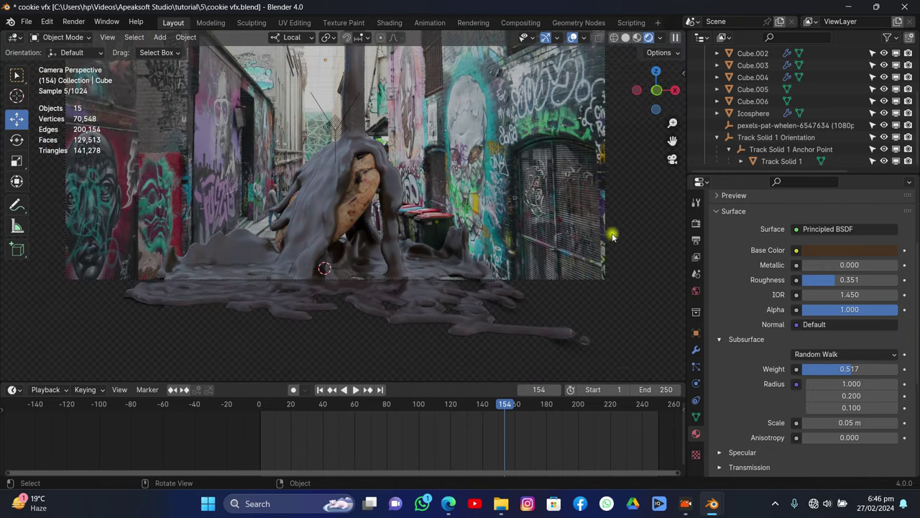
# - Raise the 3D Tracker Camera's viewport Passepartout to 1.000
pyautogui.click(605, 236)
pyautogui.scroll(-10, 759, 338)
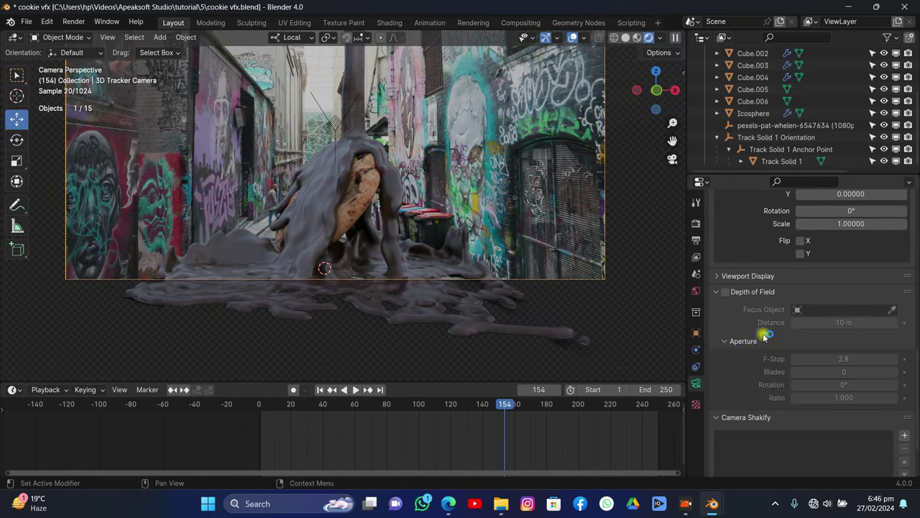
pyautogui.click(735, 279)
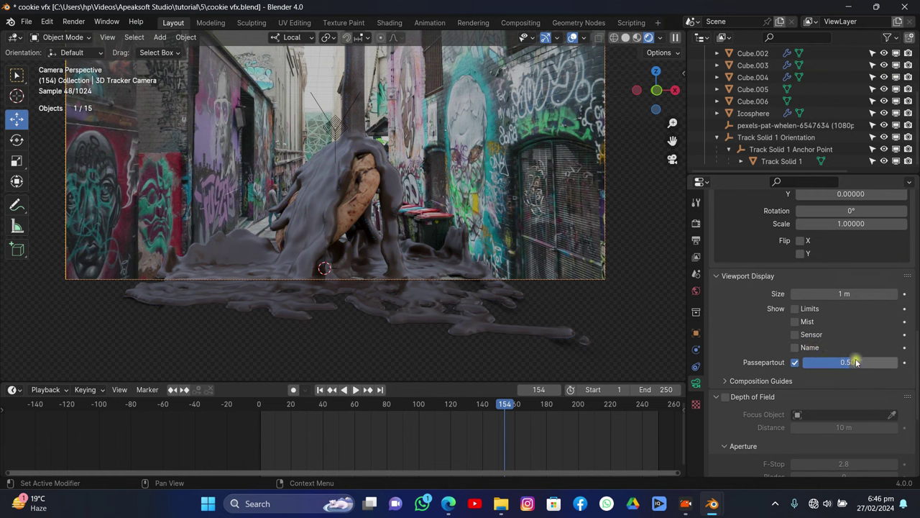
pyautogui.moveTo(853, 363); pyautogui.dragTo(897, 362)
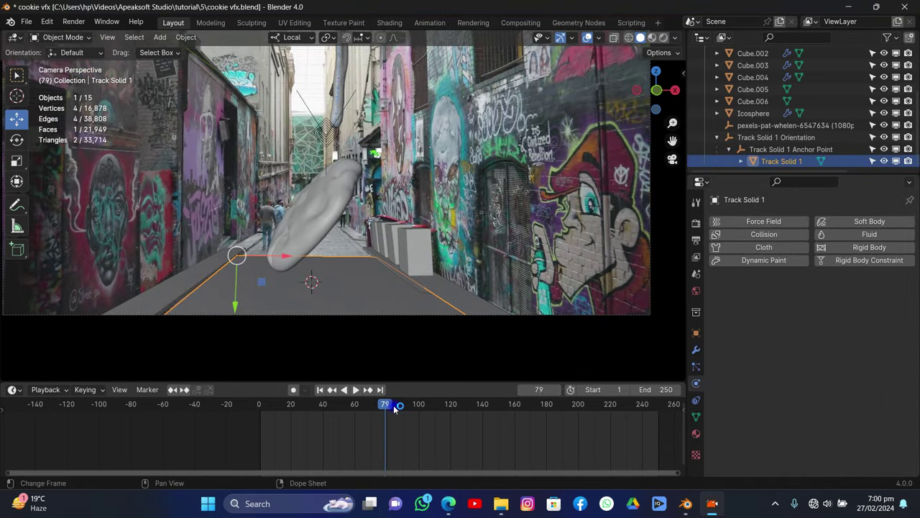
# - Scrub back through the fluid simulation and save the blend file
pyautogui.moveTo(390, 404); pyautogui.dragTo(452, 407)
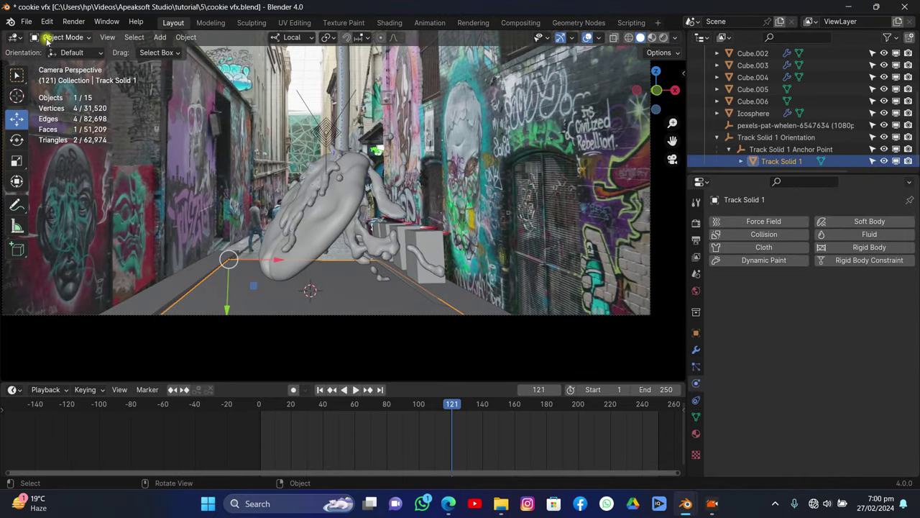
pyautogui.click(23, 22)
pyautogui.click(36, 95)
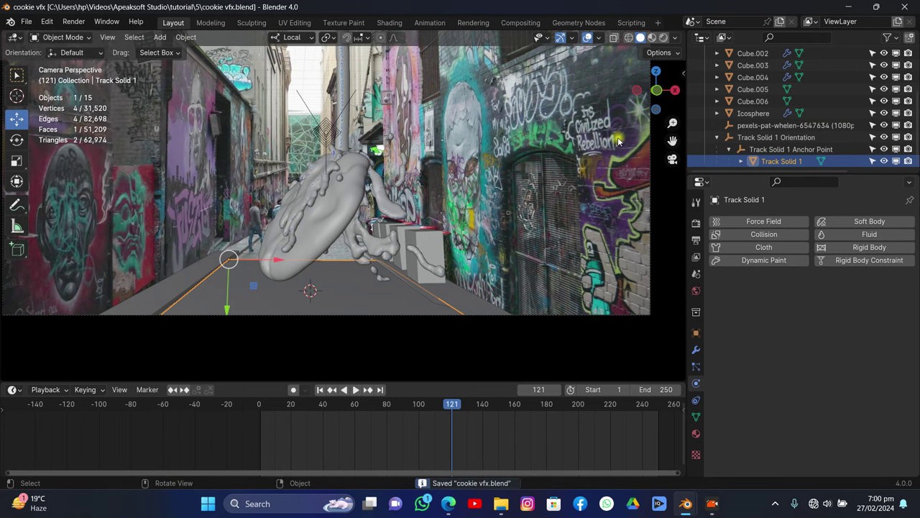
# - Set the render Max Samples to 50
pyautogui.click(696, 223)
pyautogui.scroll(-5, 825, 288)
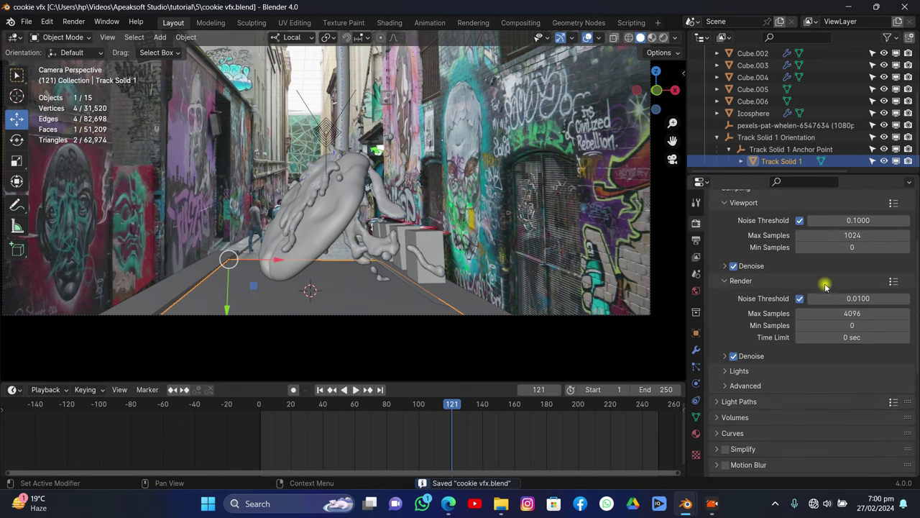
pyautogui.click(827, 314)
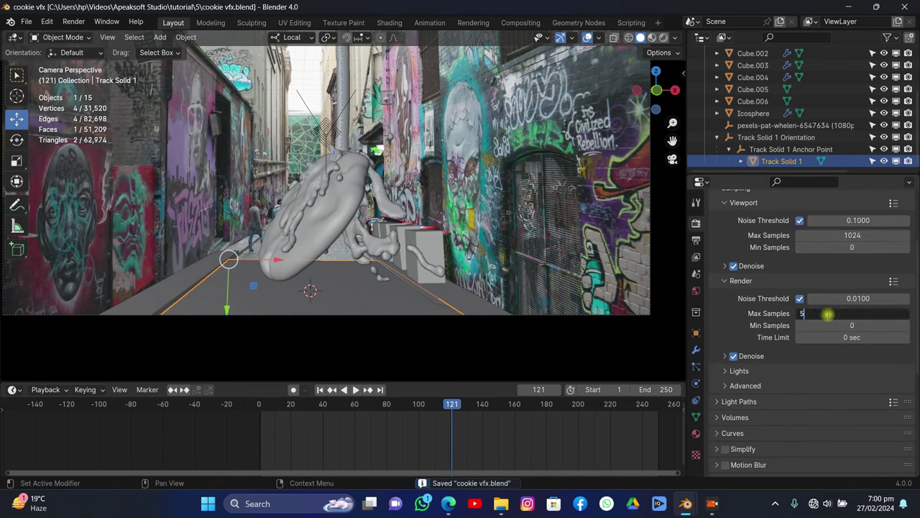
pyautogui.write('50')
pyautogui.press('Return')
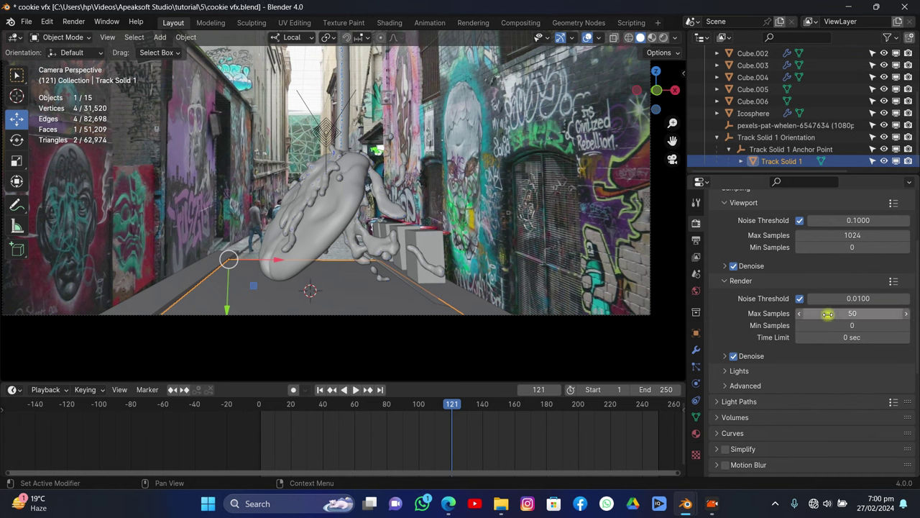
# - Set the output File Format to FFmpeg Video and save the file
pyautogui.click(696, 240)
pyautogui.scroll(3, 782, 260)
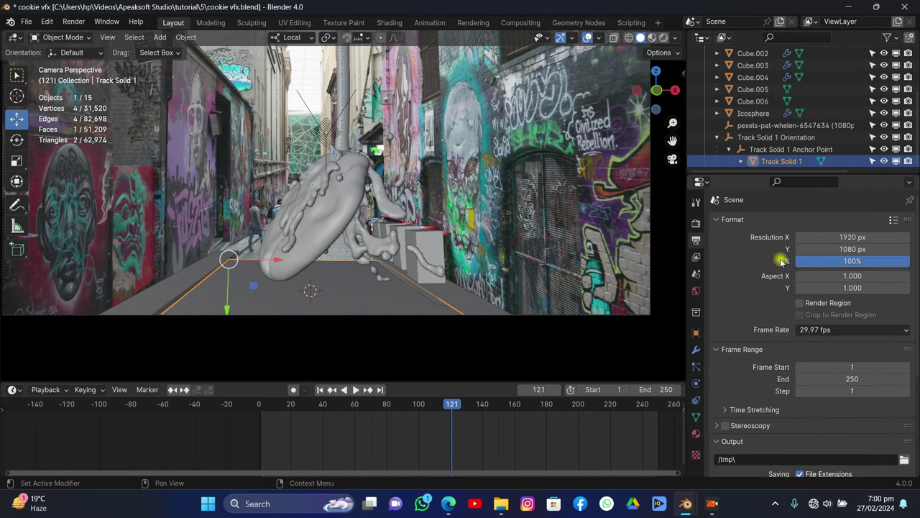
pyautogui.scroll(-5, 791, 261)
pyautogui.click(841, 352)
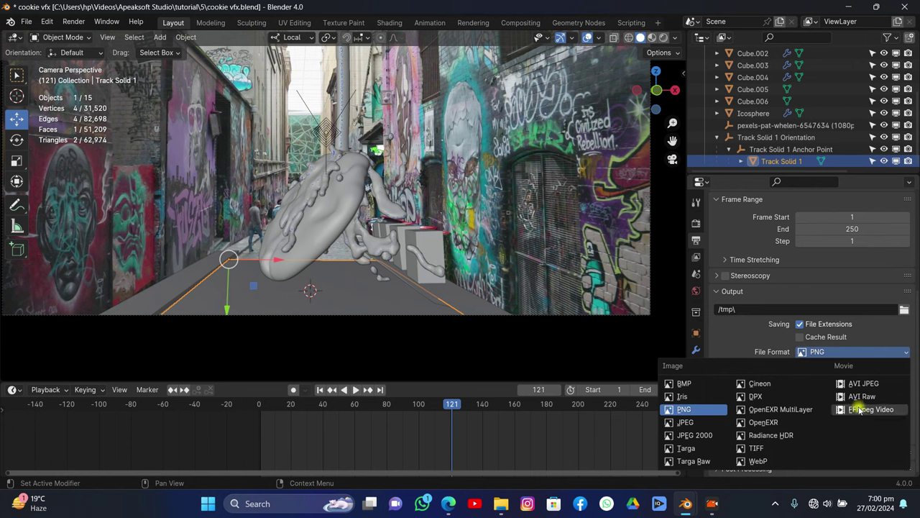
pyautogui.click(856, 409)
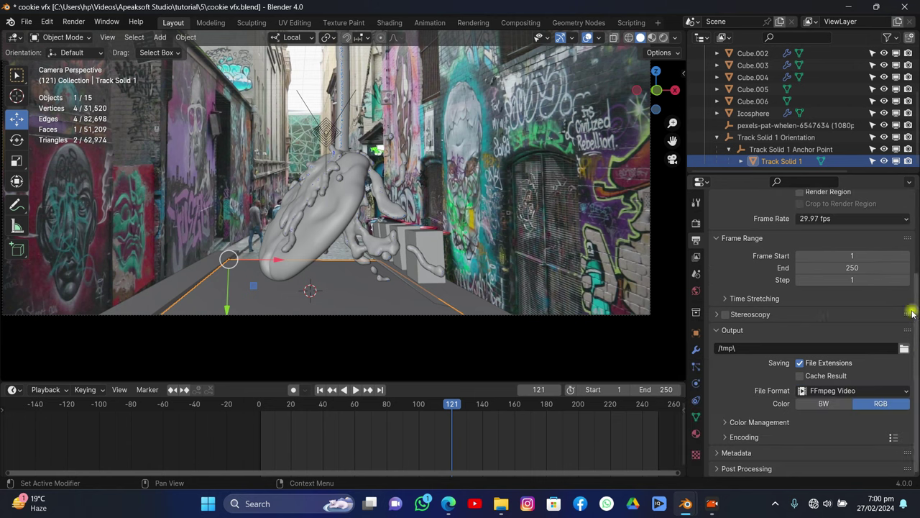
pyautogui.click(27, 21)
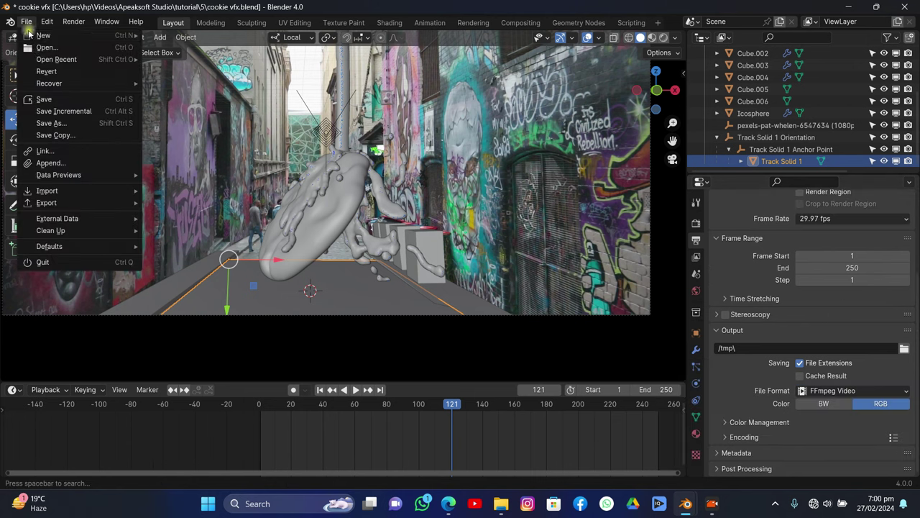
pyautogui.click(41, 95)
pyautogui.click(72, 22)
# - Render frame 121 as a still image, inspect it, and close the render window
pyautogui.click(97, 35)
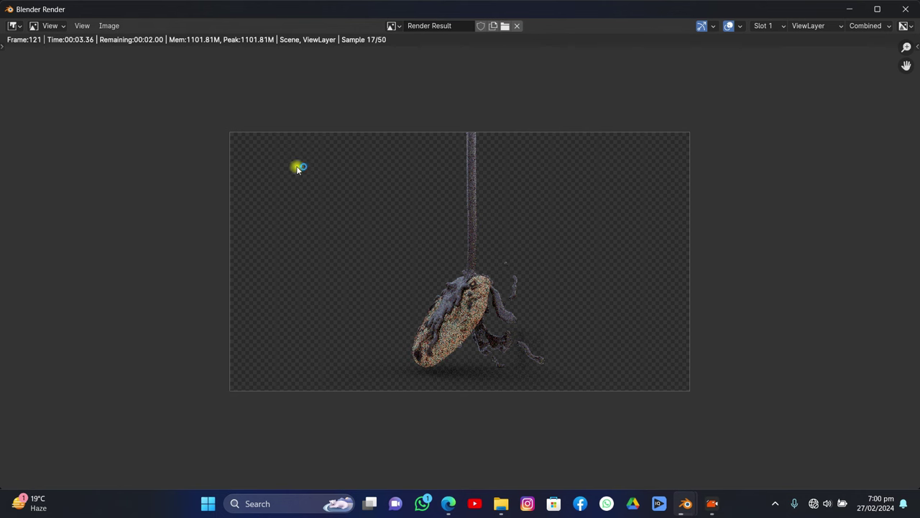
pyautogui.keyDown('ctrl'); pyautogui.hscroll(3, 298, 166); pyautogui.keyUp('ctrl')
pyautogui.scroll(2, 356, 173)
pyautogui.keyDown('ctrl'); pyautogui.hscroll(-3, 375, 166); pyautogui.keyUp('ctrl')
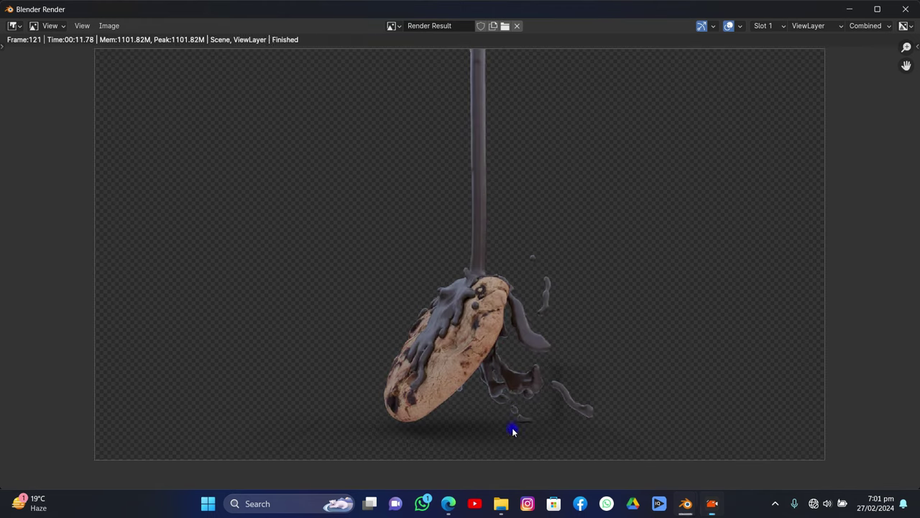
pyautogui.moveTo(497, 269); pyautogui.dragTo(468, 249, button='middle')
pyautogui.scroll(1, 469, 249)
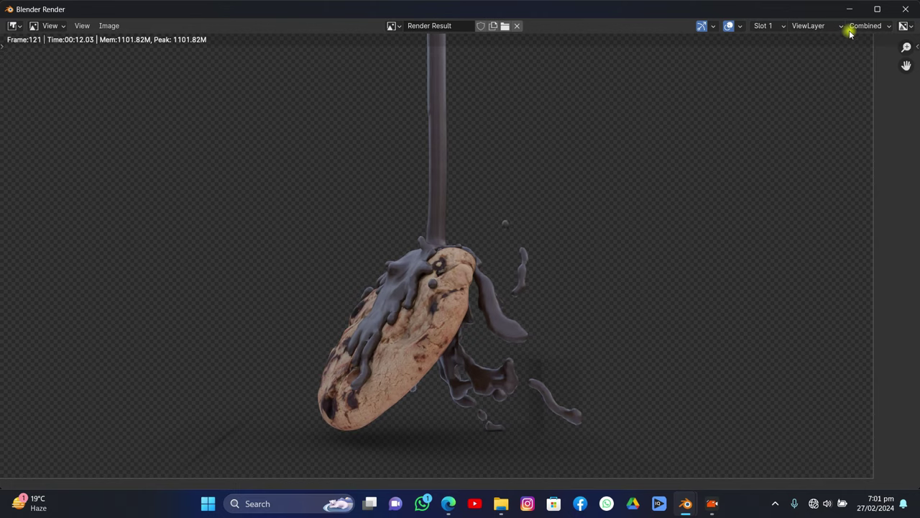
pyautogui.click(877, 9)
pyautogui.click(903, 7)
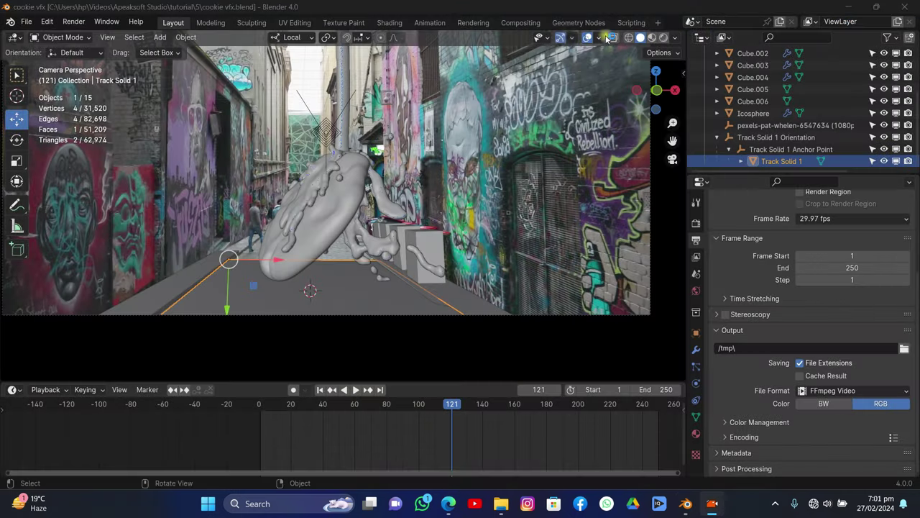
# - Enable compositing nodes and add a Movie Clip node loaded with the alley footage
pyautogui.click(516, 22)
pyautogui.click(146, 40)
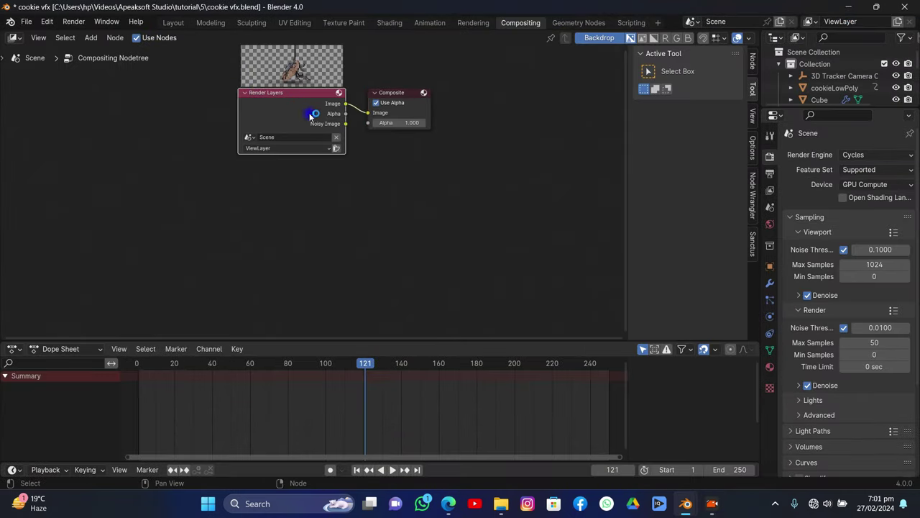
pyautogui.moveTo(310, 115); pyautogui.dragTo(180, 123)
pyautogui.click(88, 38)
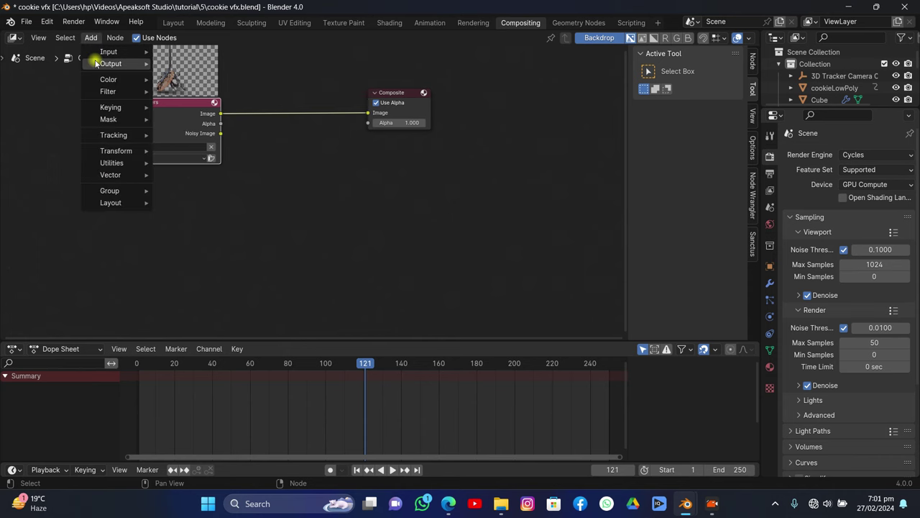
pyautogui.moveTo(112, 64)
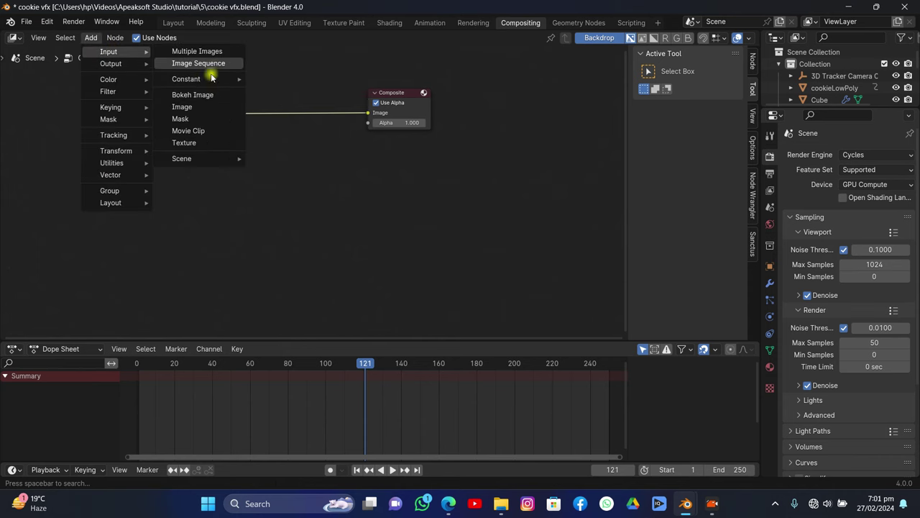
pyautogui.click(206, 129)
pyautogui.click(133, 175)
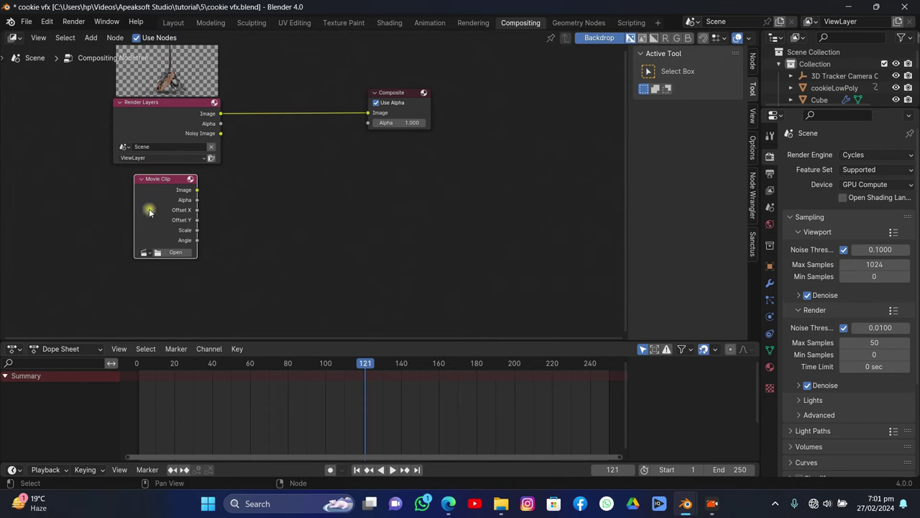
pyautogui.click(145, 253)
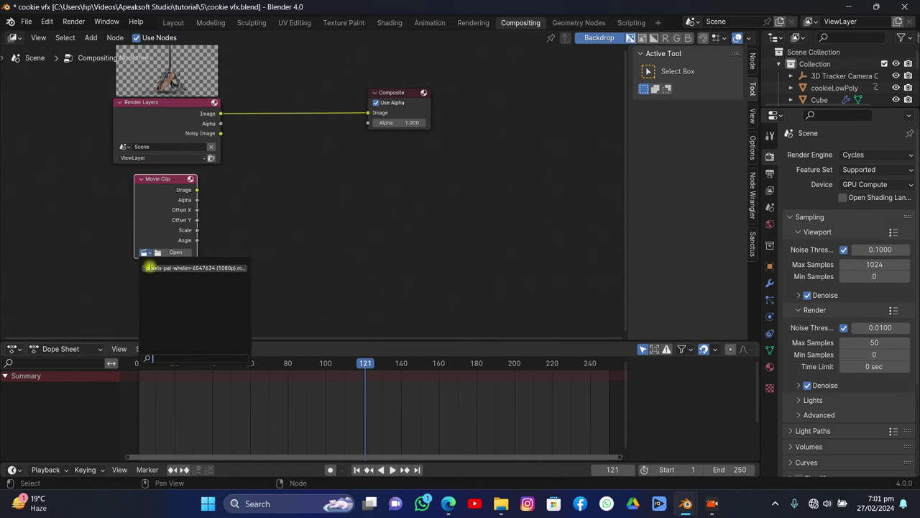
pyautogui.click(154, 267)
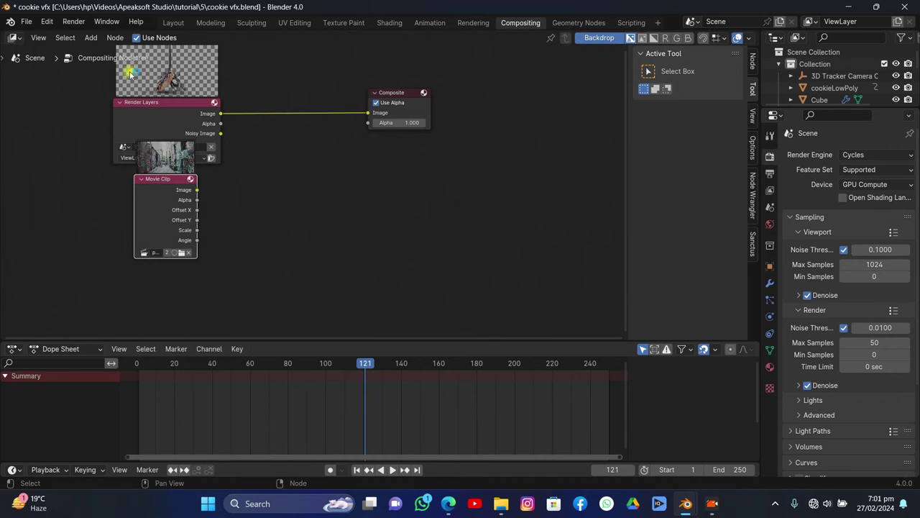
# - Add a Viewer node and rearrange the Render Layers and Movie Clip nodes
pyautogui.click(91, 37)
pyautogui.moveTo(104, 64)
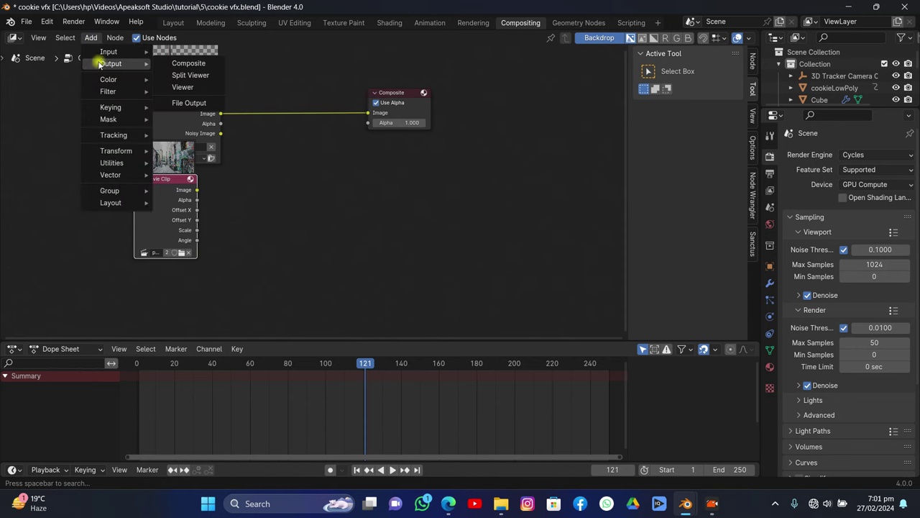
pyautogui.click(179, 84)
pyautogui.click(386, 171)
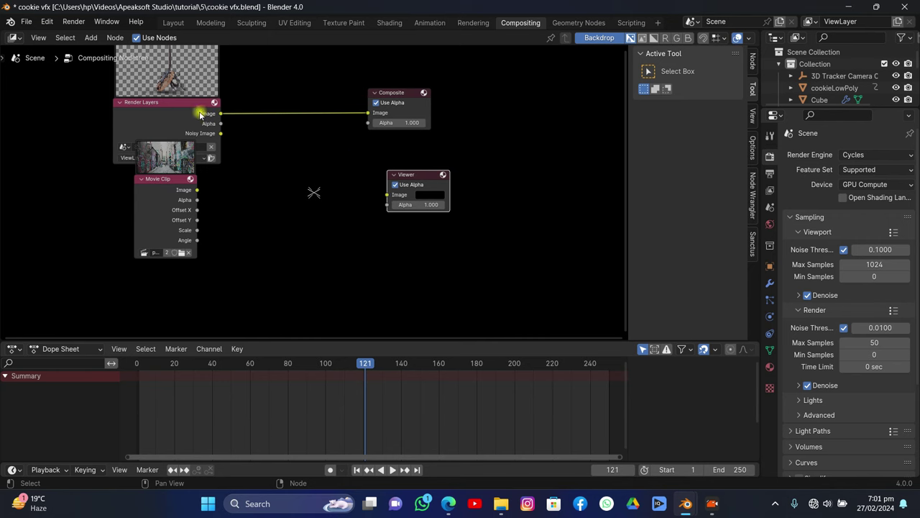
pyautogui.moveTo(197, 109); pyautogui.dragTo(152, 90)
pyautogui.moveTo(177, 173); pyautogui.dragTo(143, 203)
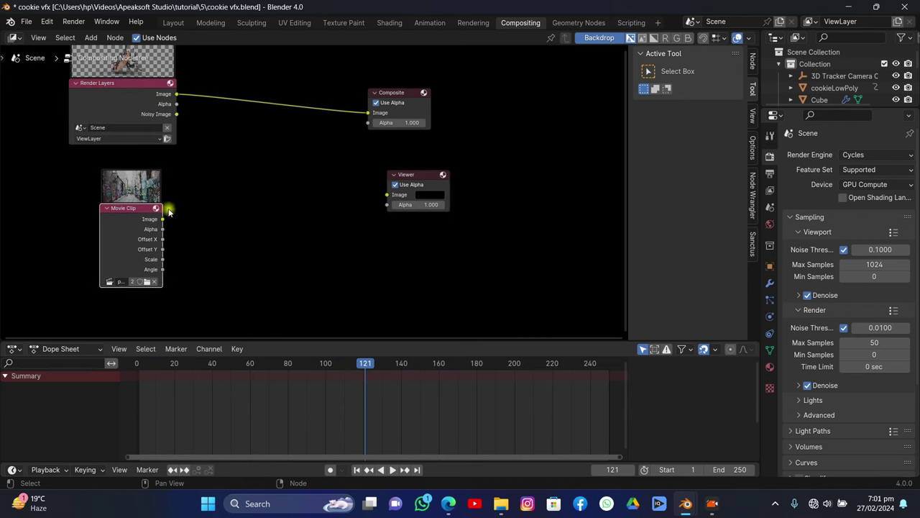
pyautogui.click(99, 39)
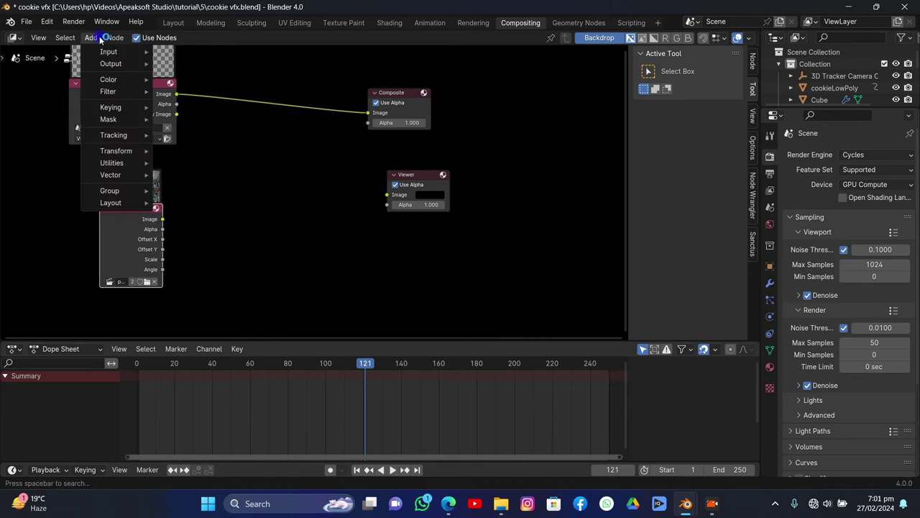
pyautogui.write('al')
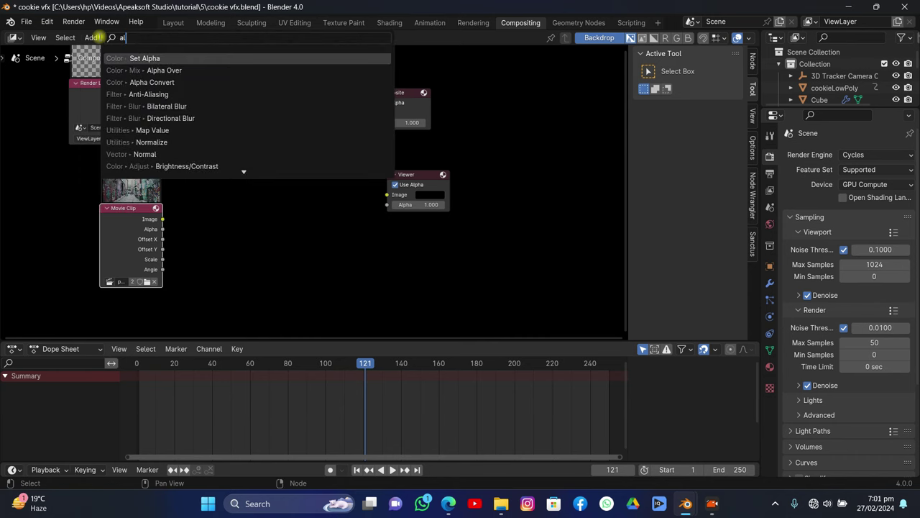
# - Place an Alpha Over node with the footage as first image and the render as second
pyautogui.click(133, 71)
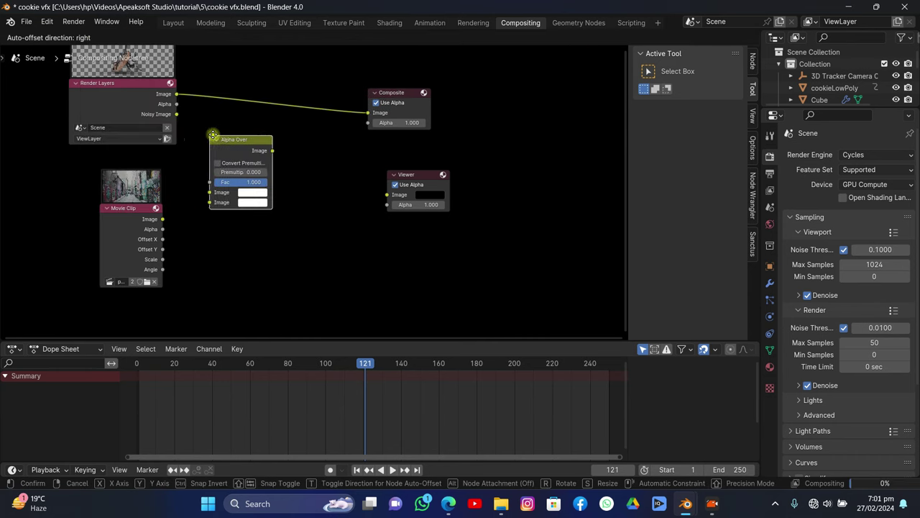
pyautogui.click(247, 132)
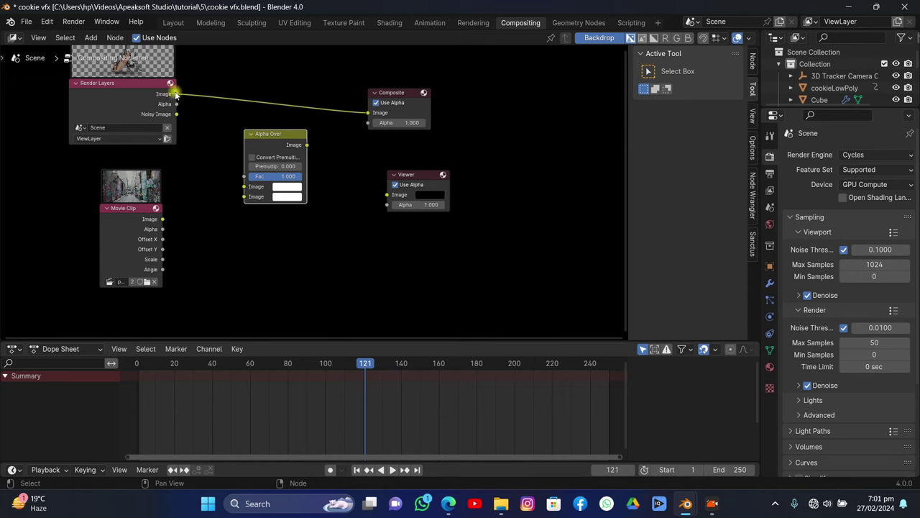
pyautogui.moveTo(177, 94); pyautogui.dragTo(241, 199)
pyautogui.click(164, 218)
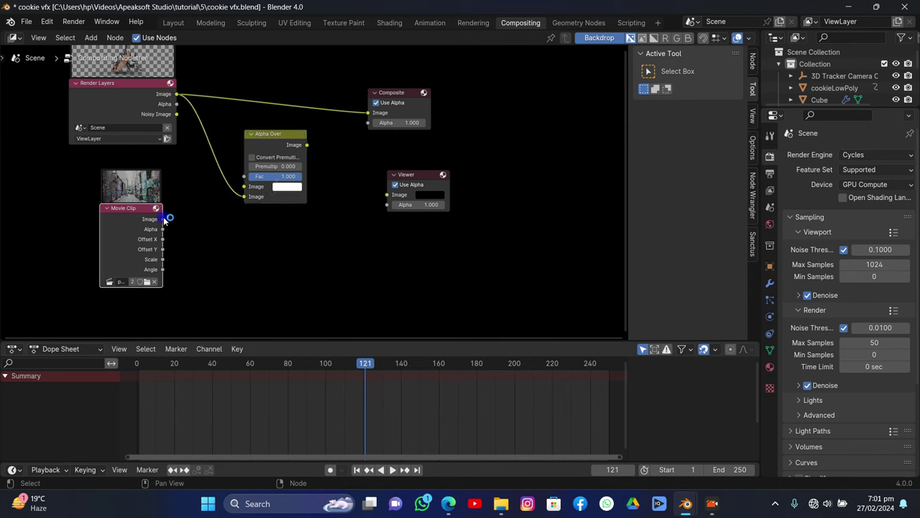
pyautogui.moveTo(164, 218); pyautogui.dragTo(245, 186)
# - Feed the Alpha Over result into the Viewer and shrink the backdrop preview
pyautogui.moveTo(308, 144); pyautogui.dragTo(387, 194)
pyautogui.moveTo(312, 148); pyautogui.dragTo(368, 113)
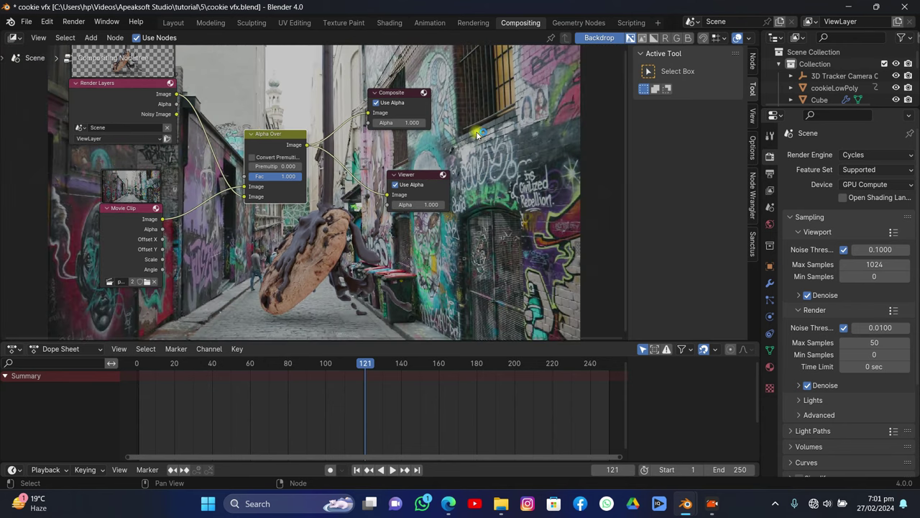
pyautogui.moveTo(458, 130); pyautogui.dragTo(215, 172, button='middle')
pyautogui.press('v')
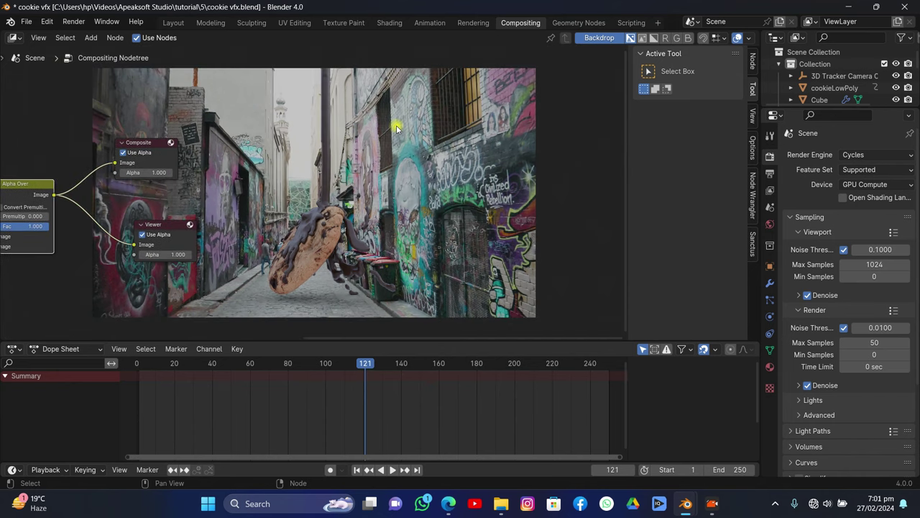
pyautogui.click(47, 23)
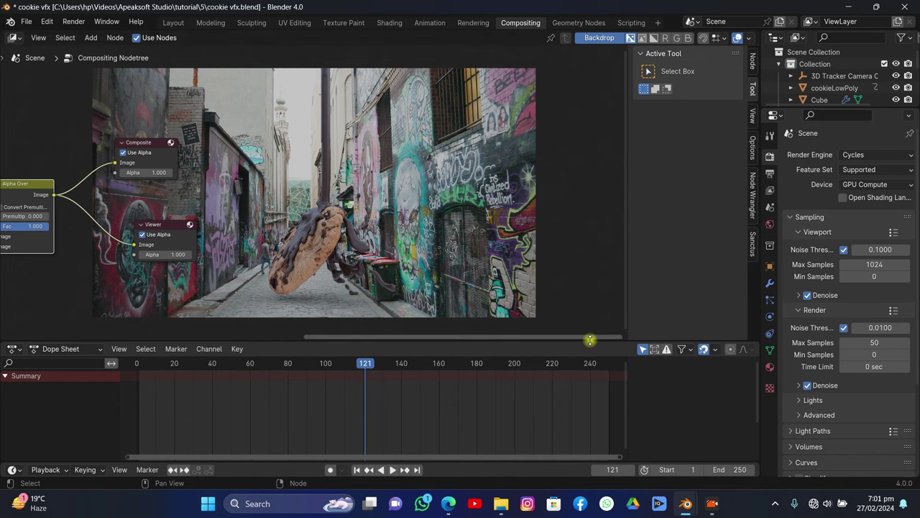